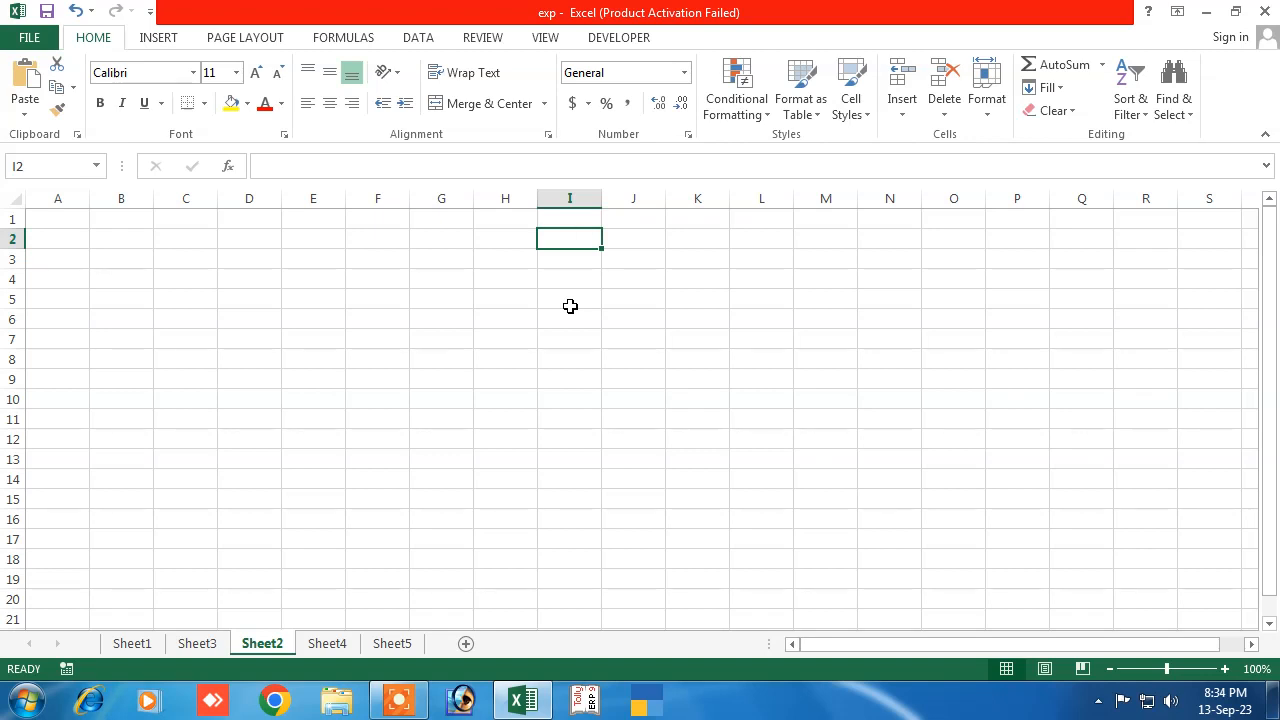
# Shrink column A on Sheet2 into a slim left margin
pyautogui.click(183, 334)
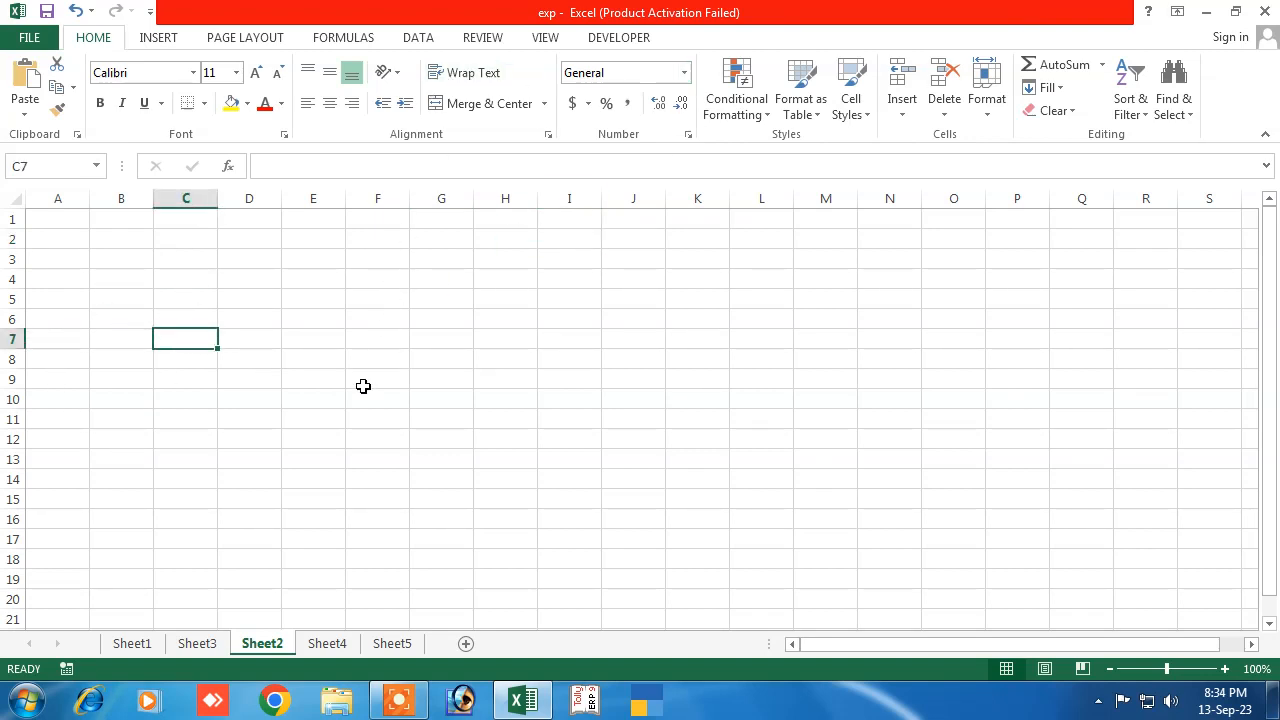
pyautogui.click(301, 418)
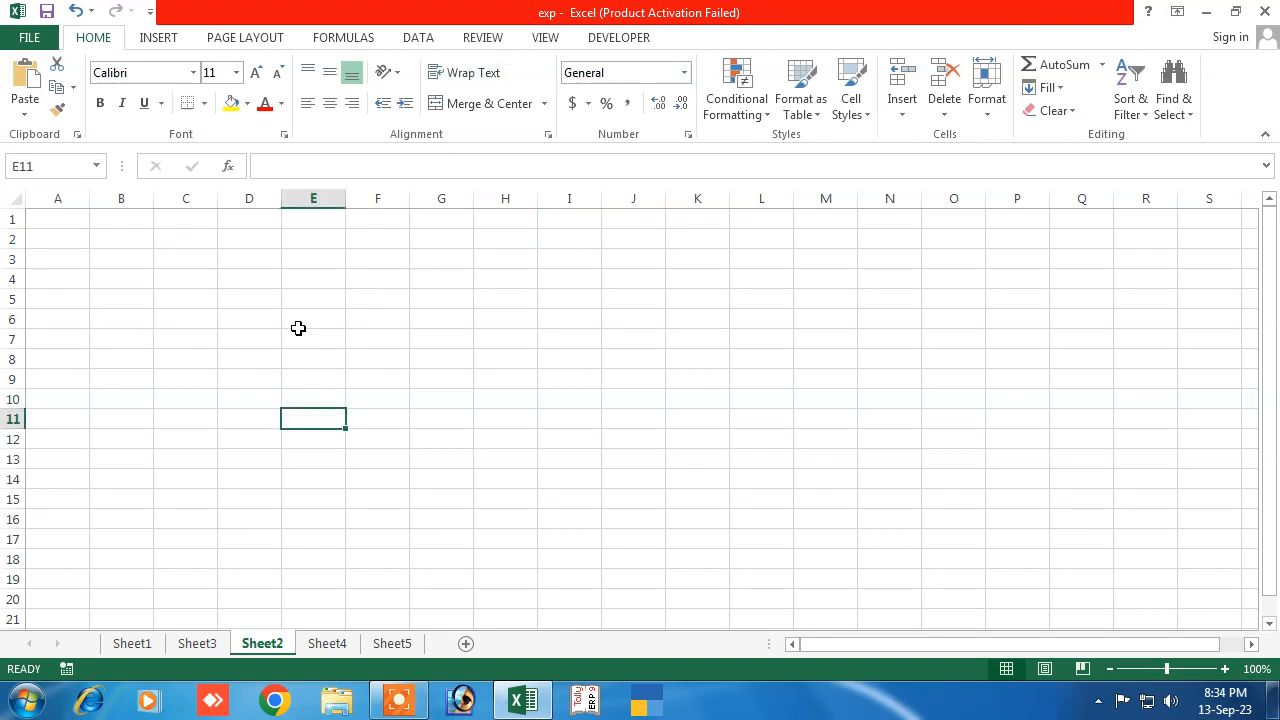
pyautogui.click(501, 402)
pyautogui.click(374, 360)
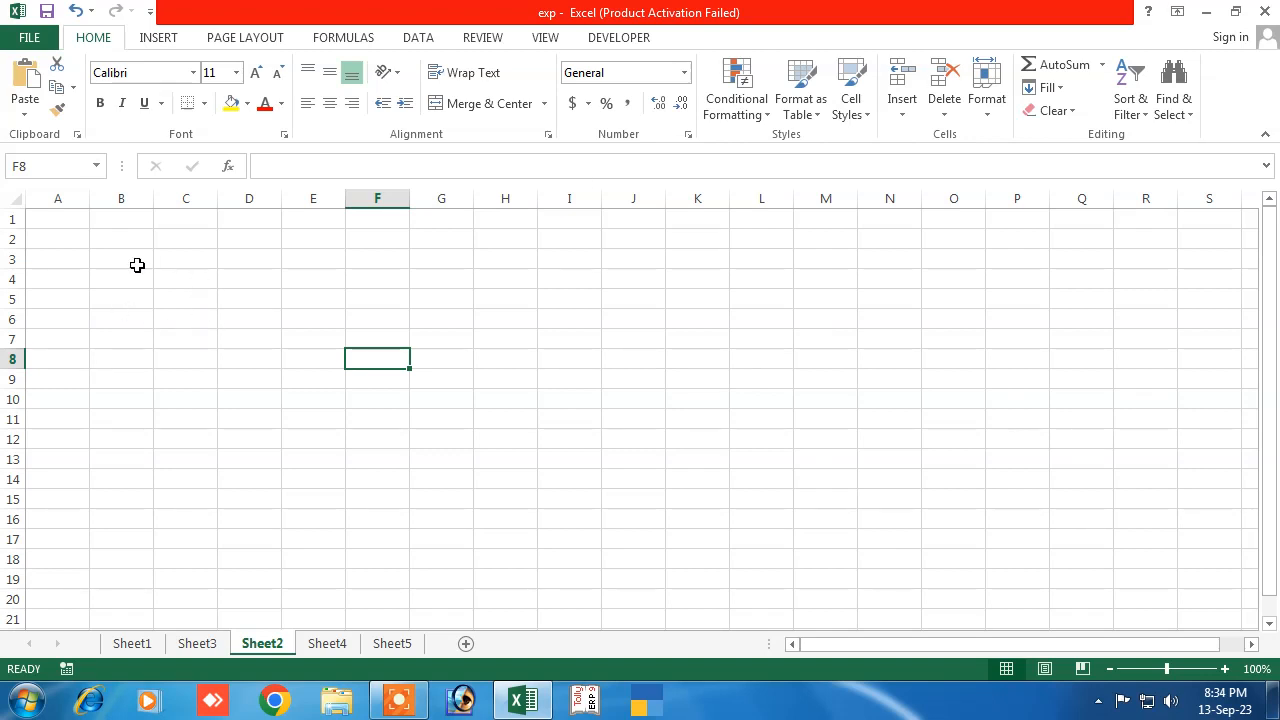
pyautogui.click(122, 219)
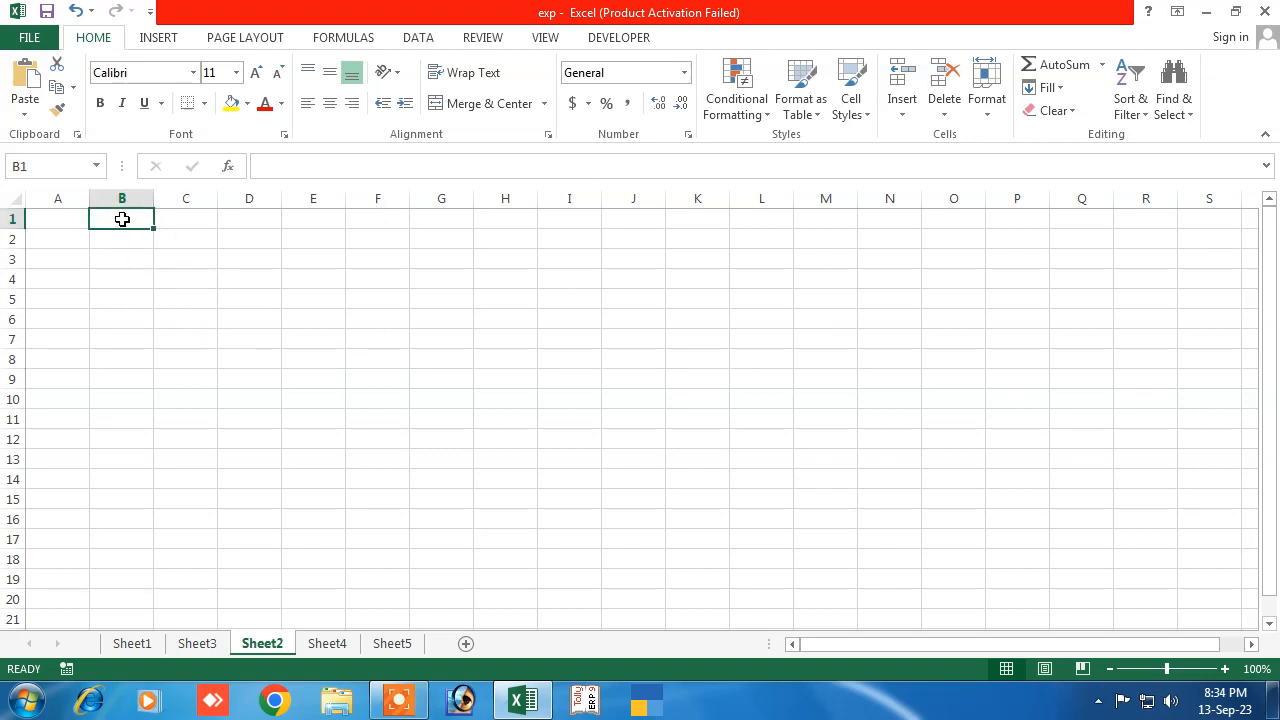
pyautogui.click(70, 218)
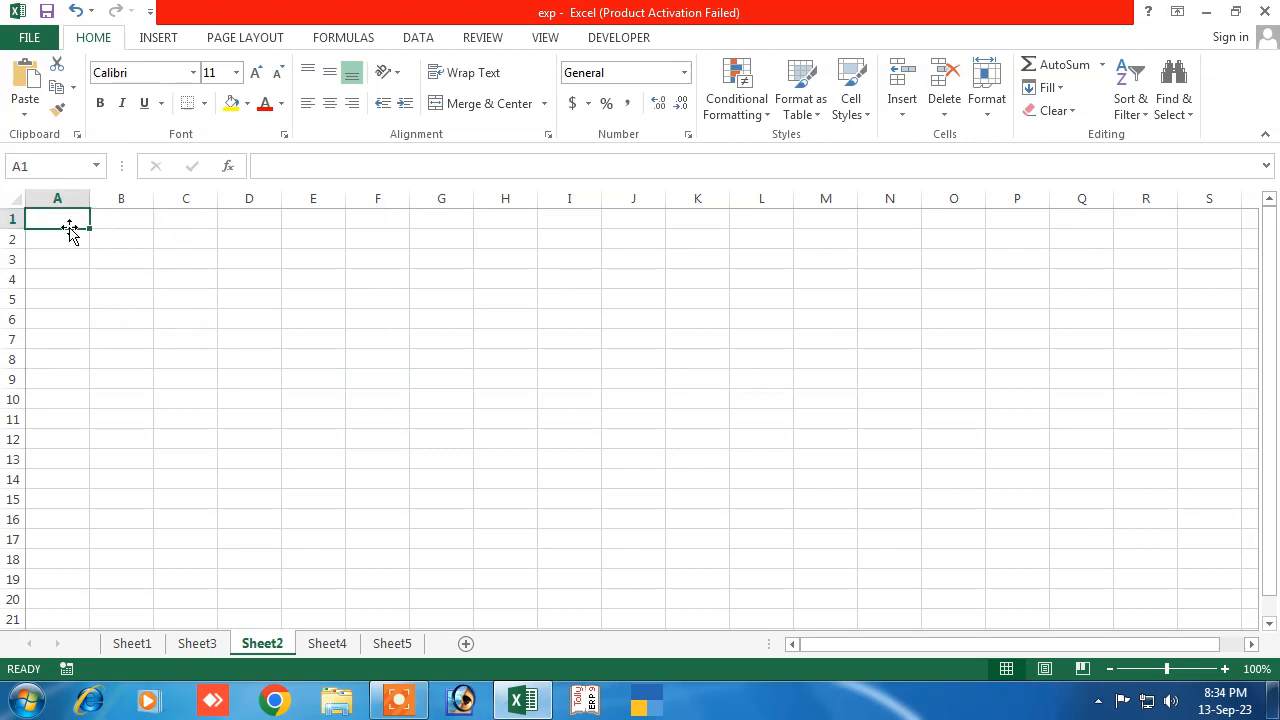
pyautogui.click(126, 222)
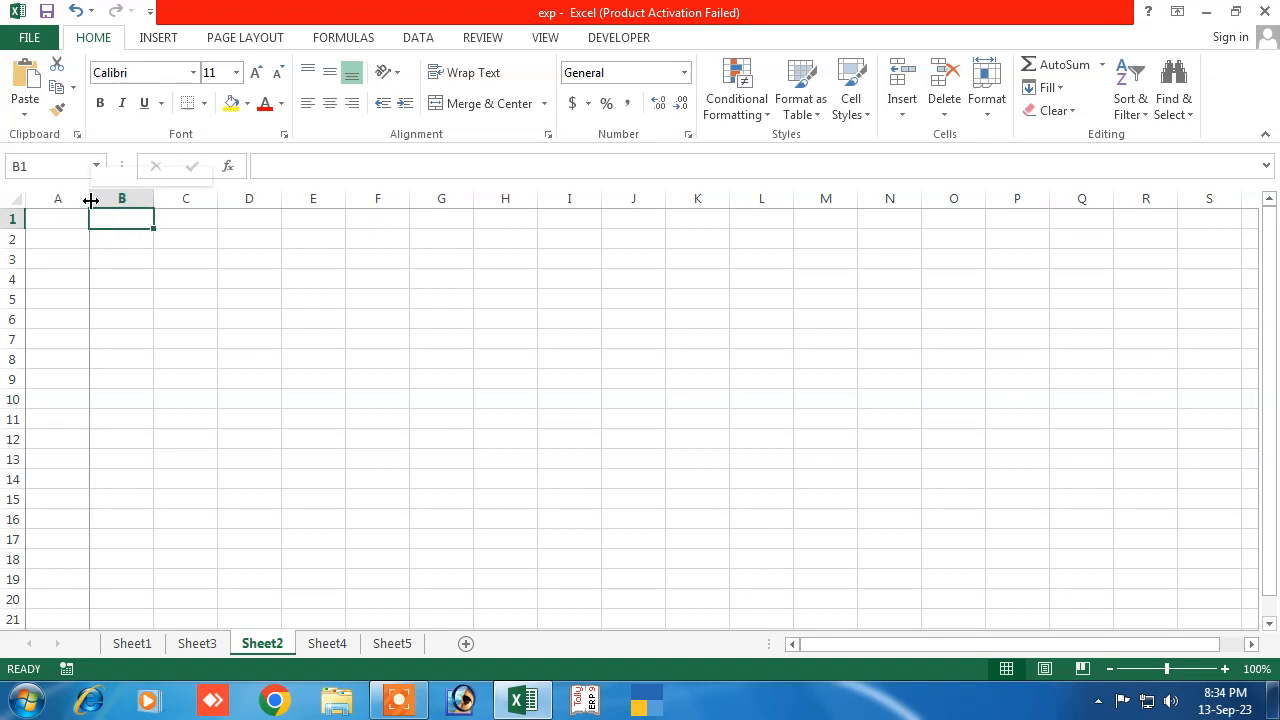
pyautogui.moveTo(89, 200); pyautogui.dragTo(70, 203)
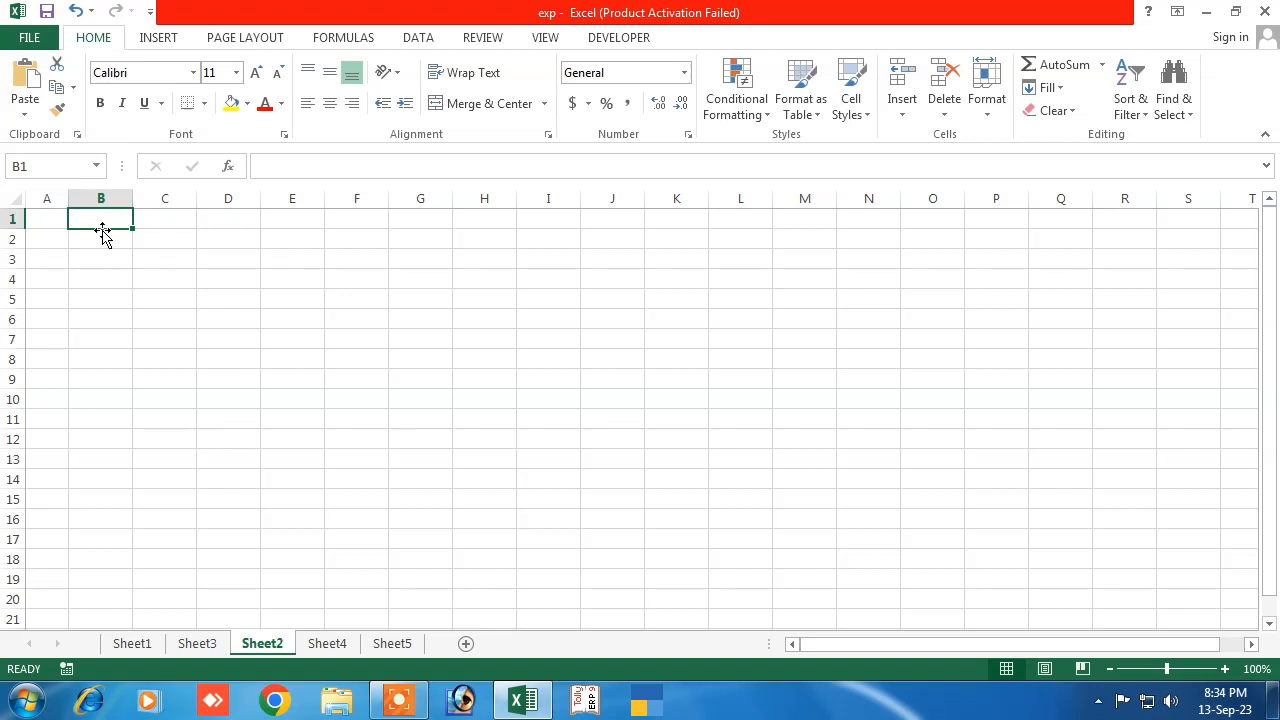
pyautogui.click(158, 217)
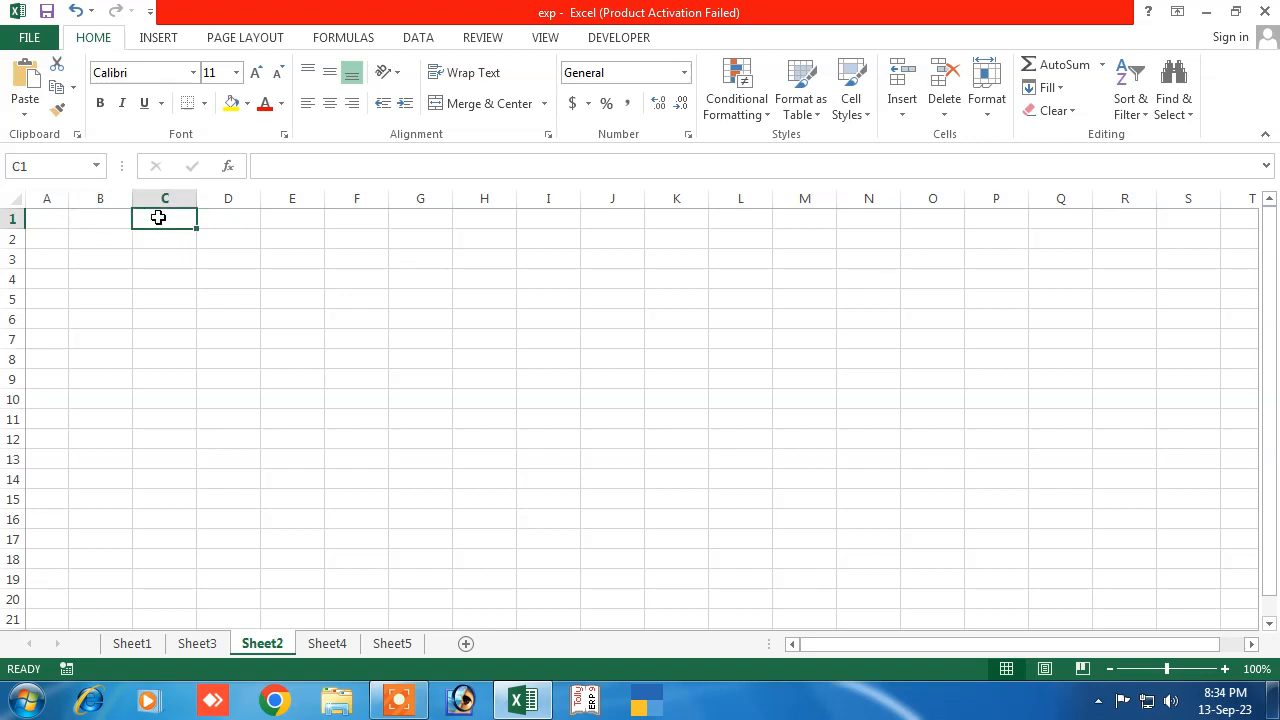
pyautogui.click(233, 220)
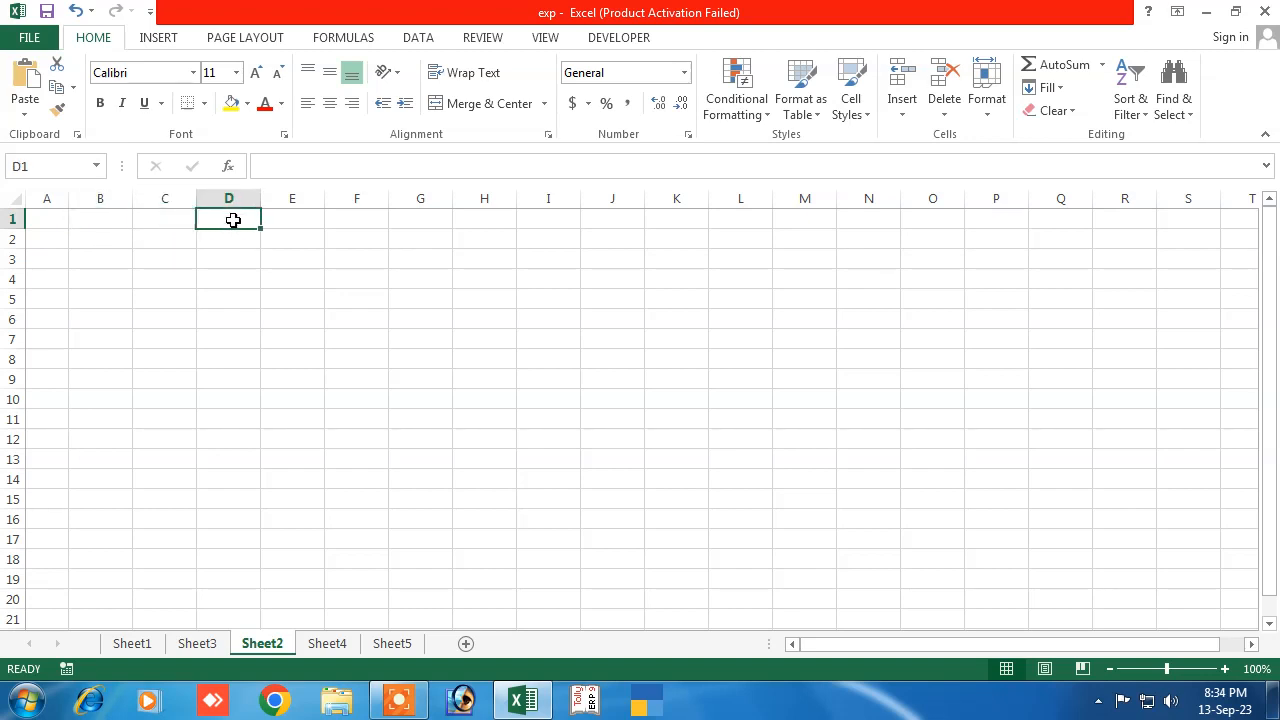
pyautogui.click(283, 218)
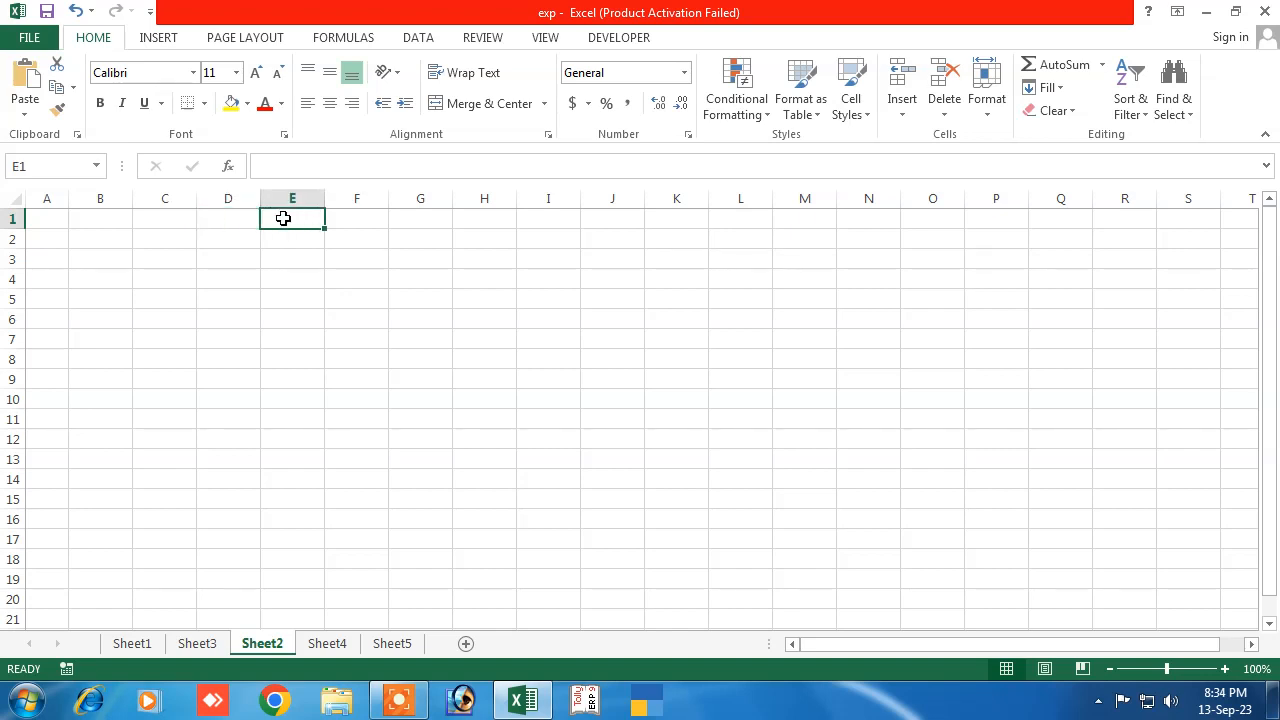
pyautogui.click(367, 227)
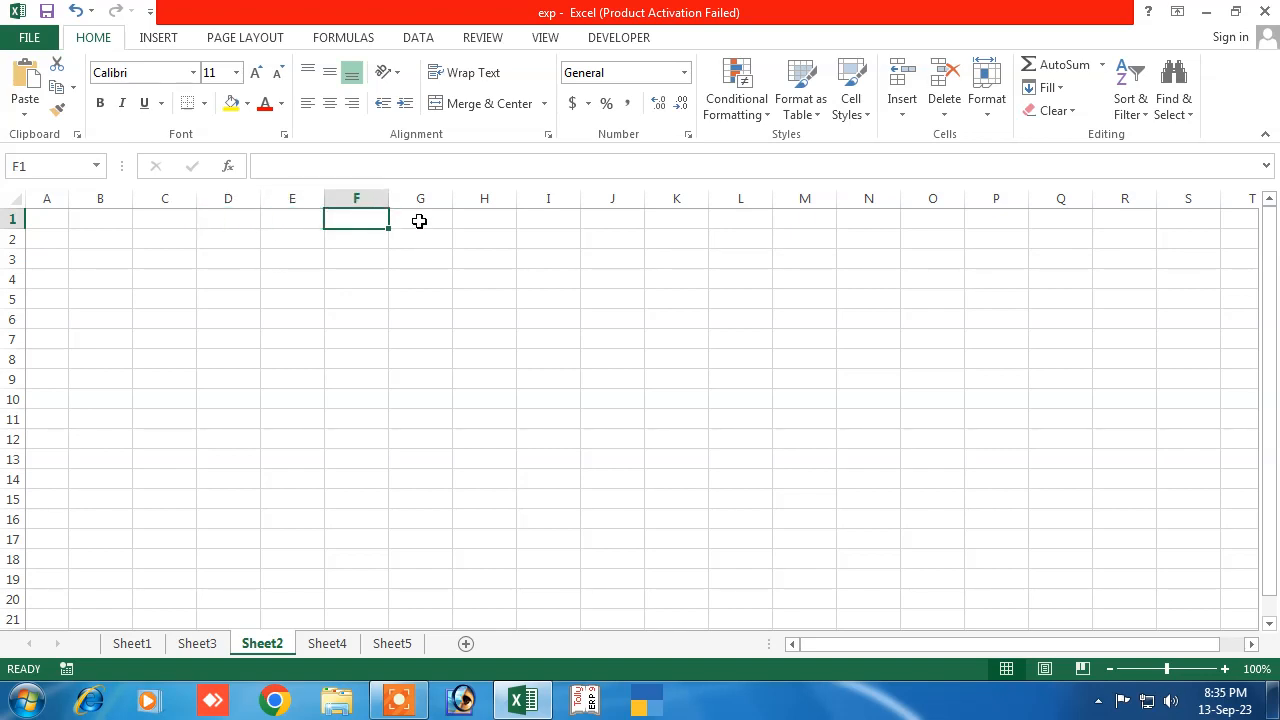
pyautogui.click(419, 221)
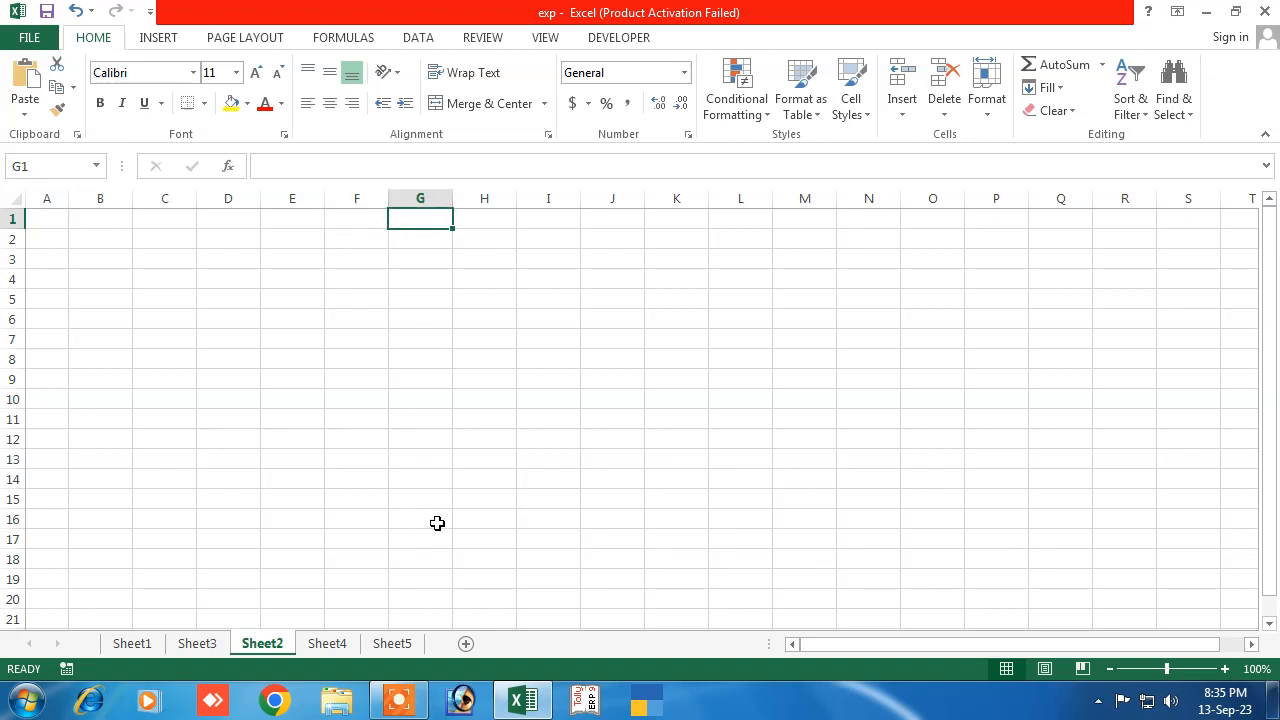
# Put an outside border around B1:G21 and turn off the sheet gridlines
pyautogui.moveTo(102, 234); pyautogui.dragTo(403, 603)
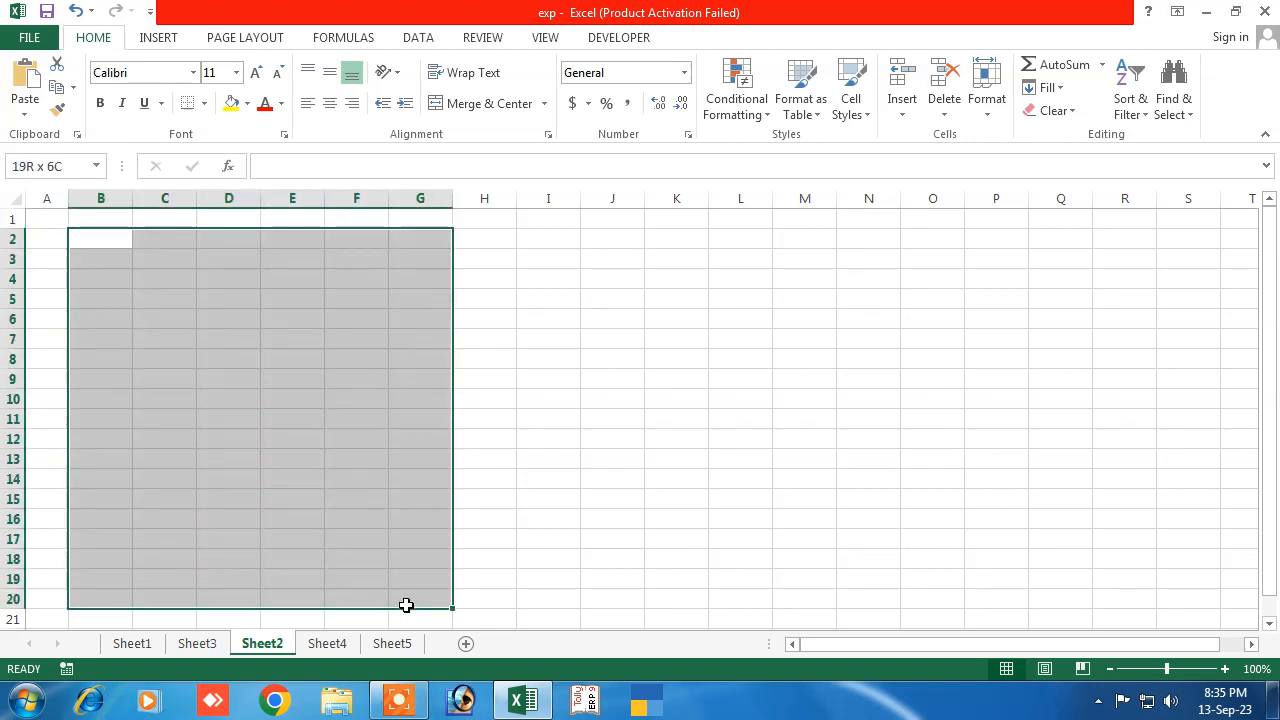
pyautogui.moveTo(97, 221); pyautogui.dragTo(405, 613)
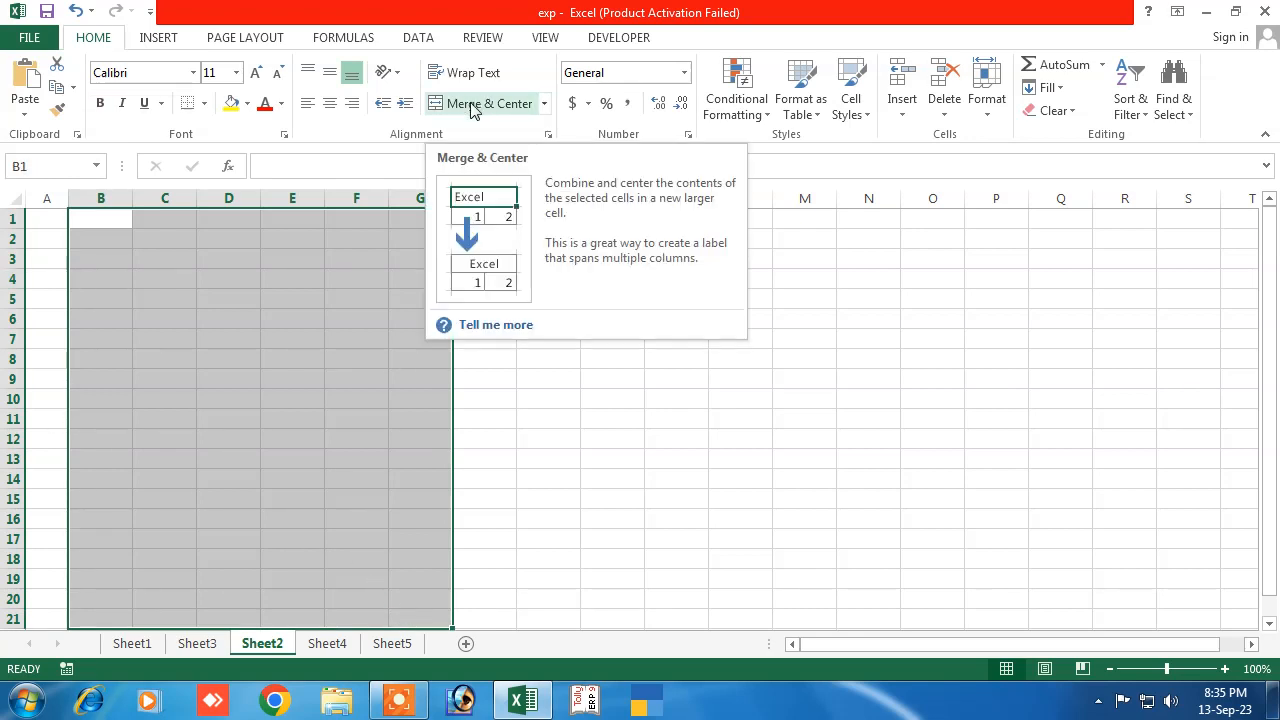
pyautogui.click(204, 106)
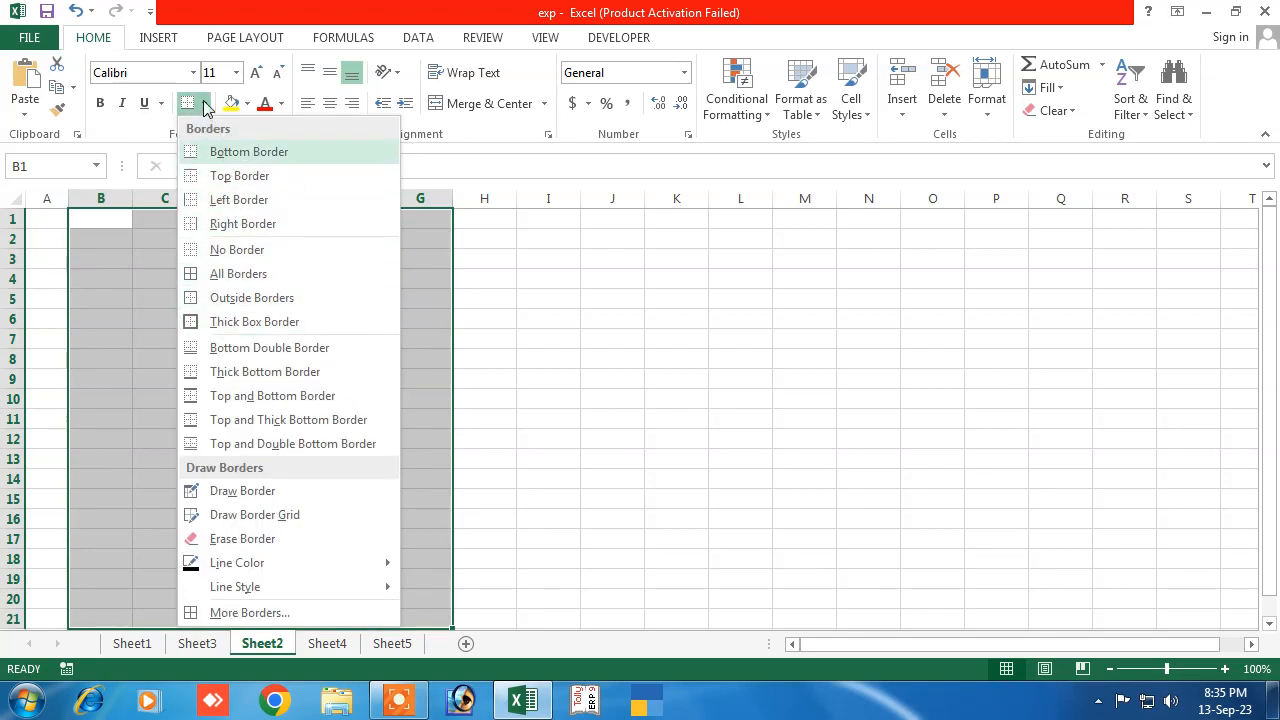
pyautogui.click(240, 298)
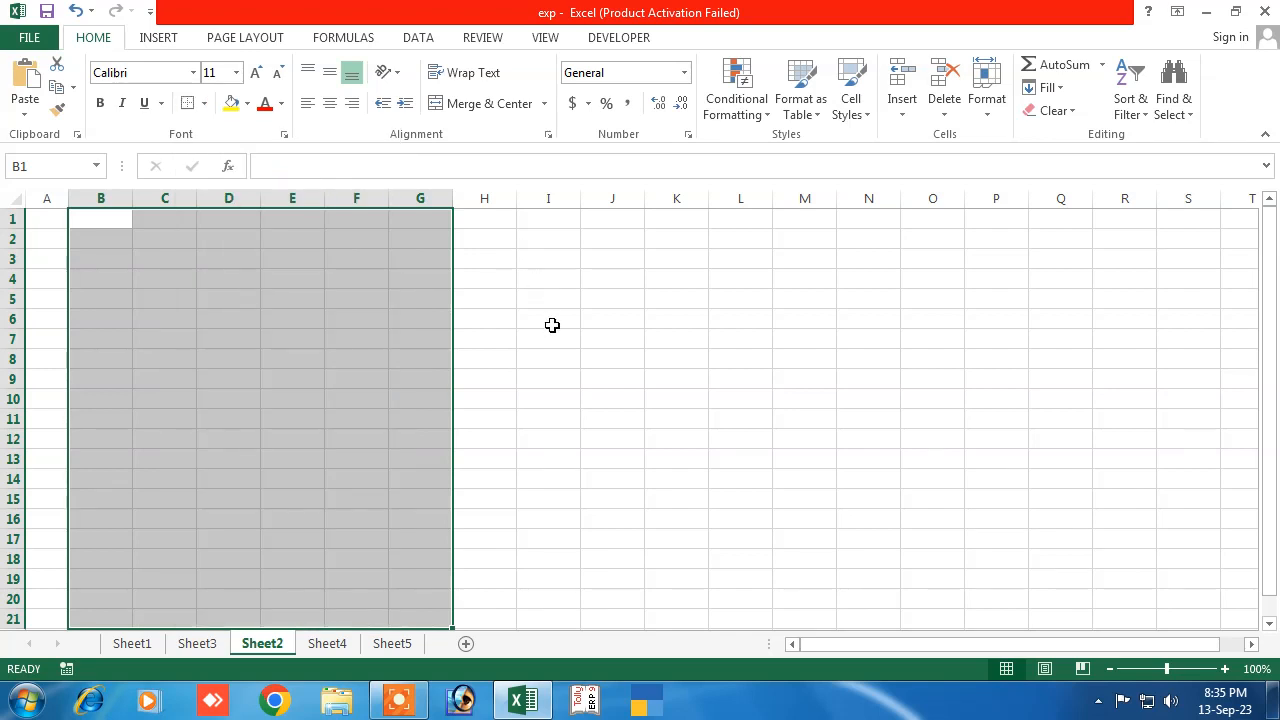
pyautogui.click(551, 322)
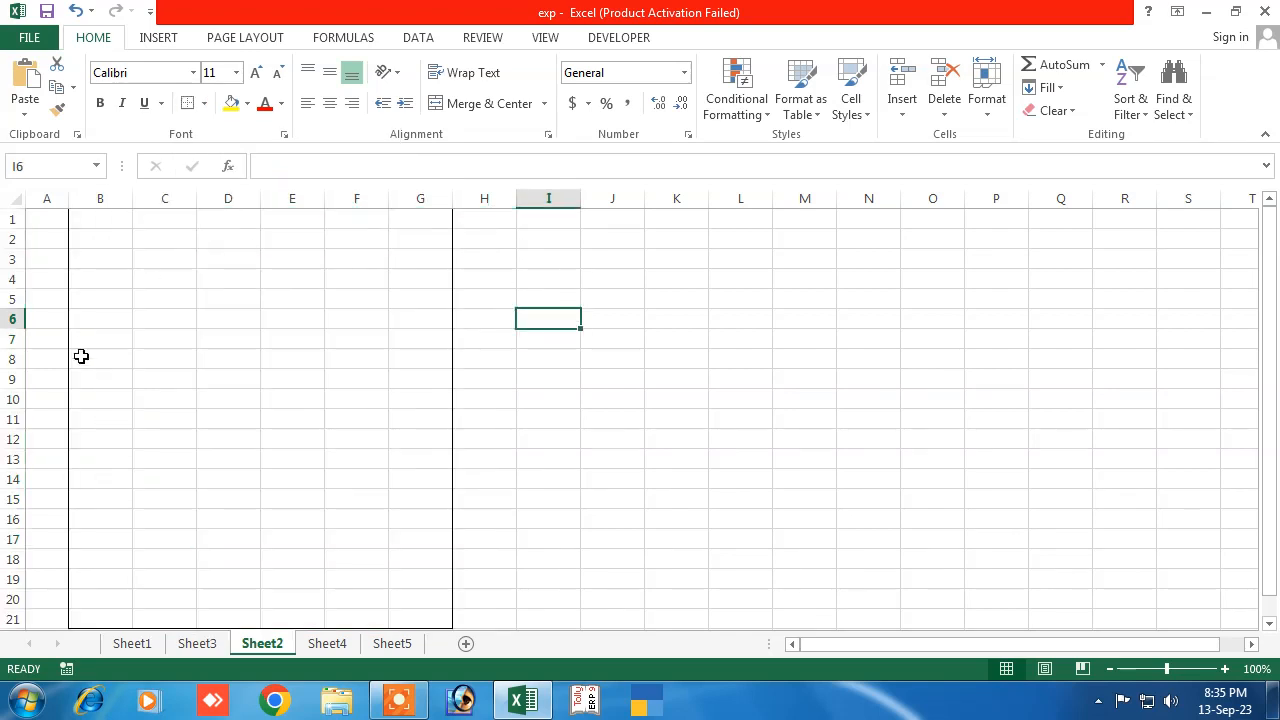
pyautogui.click(540, 40)
pyautogui.click(220, 103)
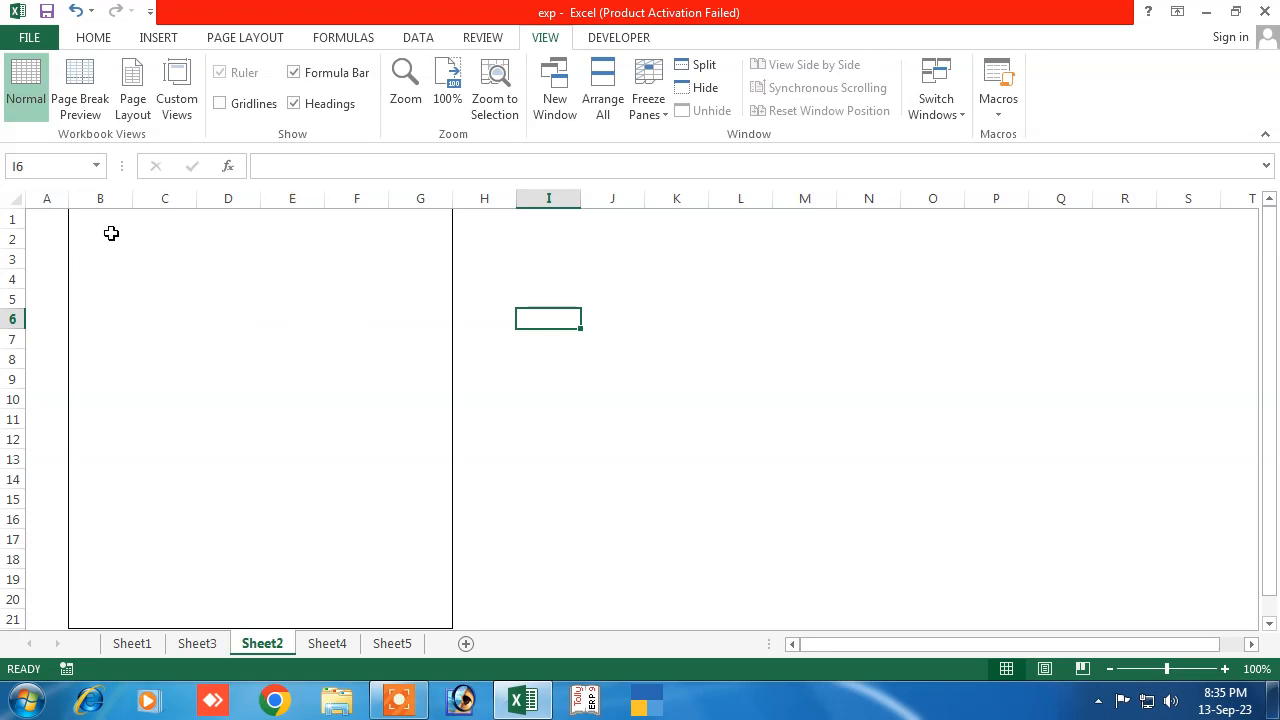
# Merge B1:G3 into a single heading cell and give it an outside border
pyautogui.moveTo(86, 222); pyautogui.dragTo(419, 259)
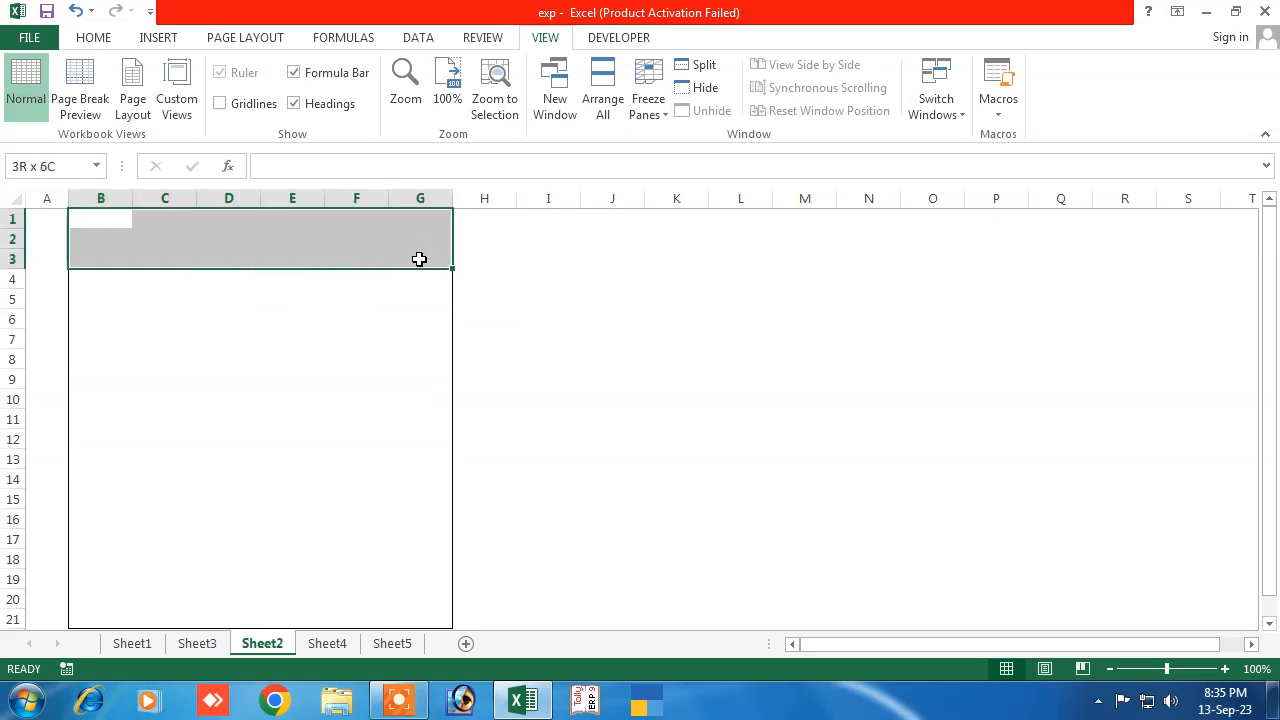
pyautogui.click(93, 40)
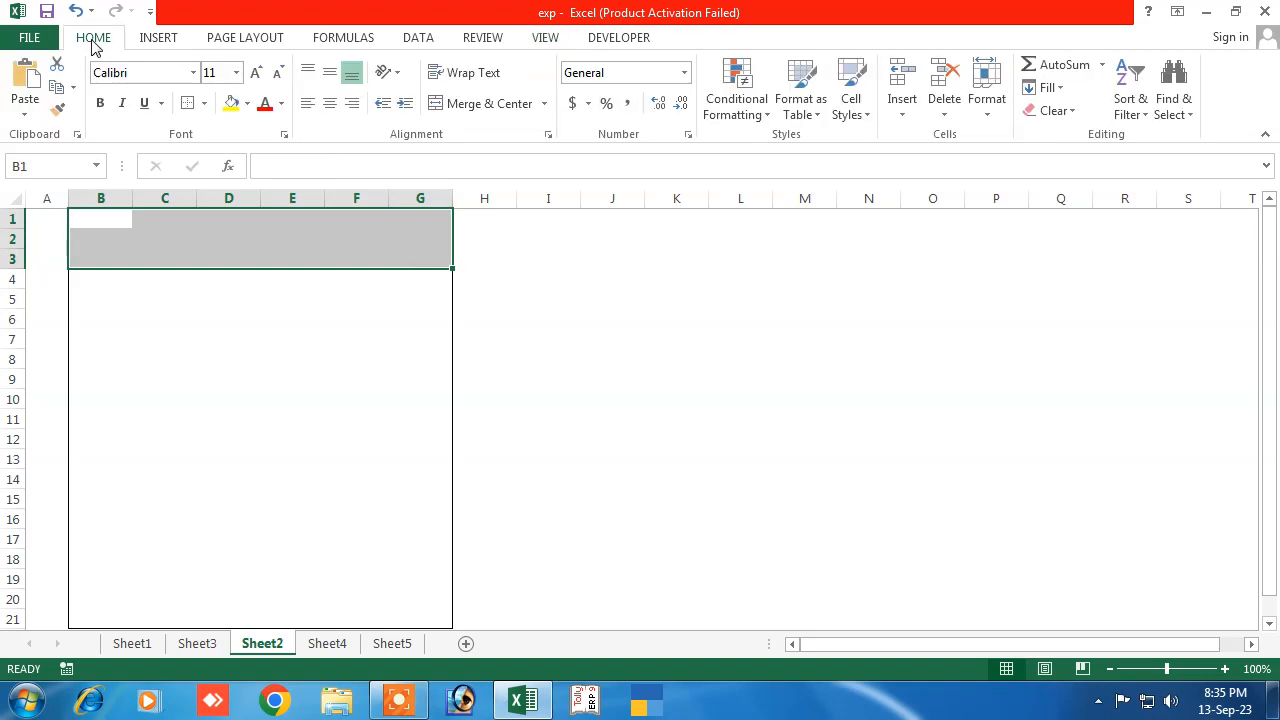
pyautogui.click(489, 104)
pyautogui.click(205, 340)
pyautogui.click(131, 229)
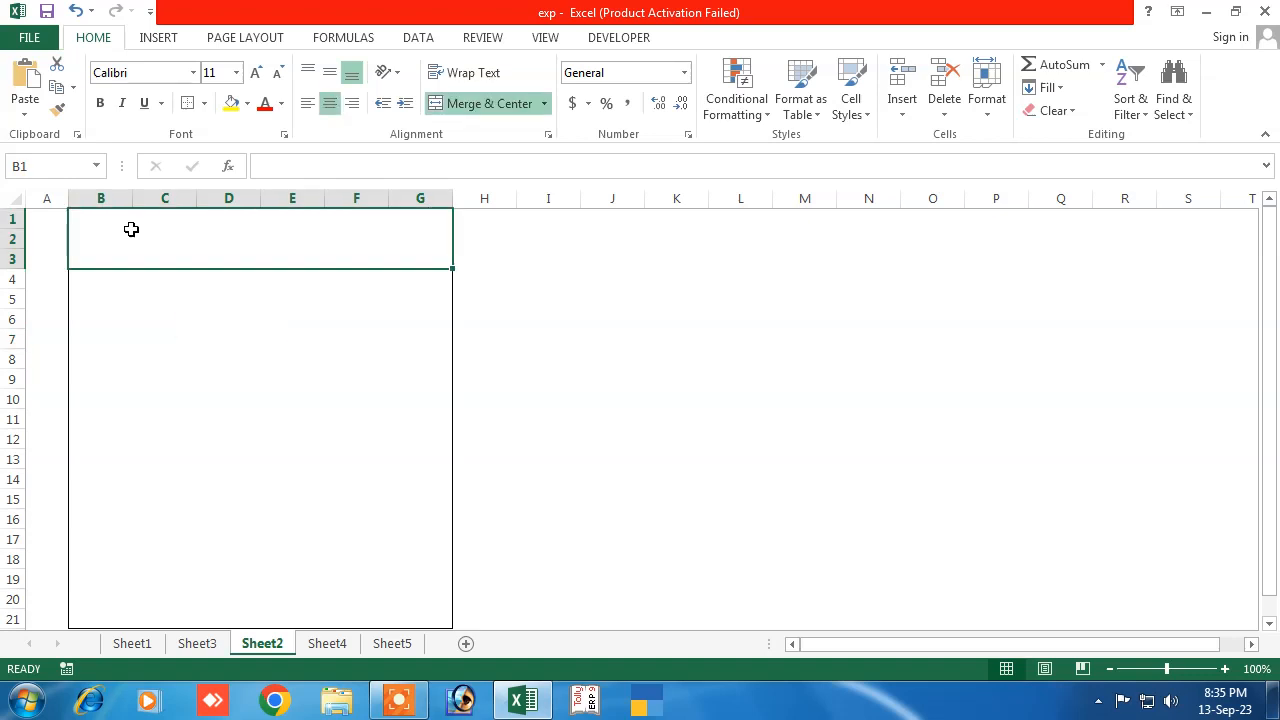
pyautogui.click(204, 103)
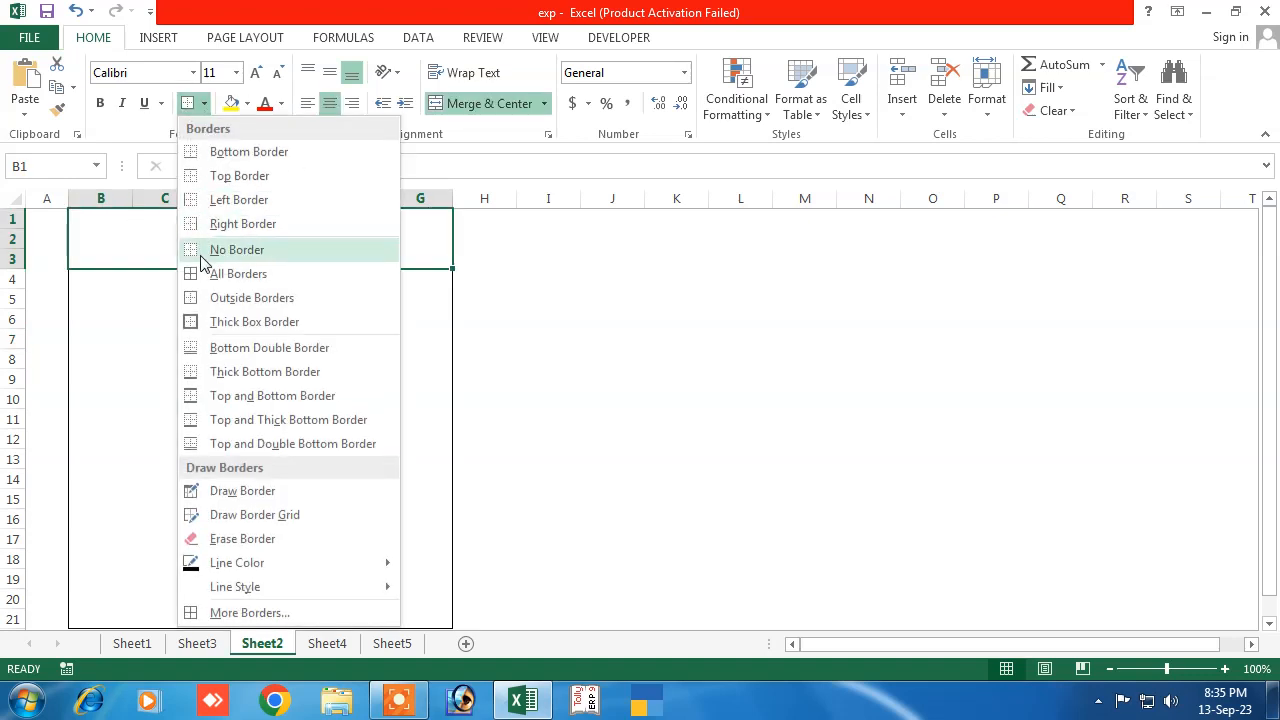
pyautogui.click(217, 298)
pyautogui.click(231, 337)
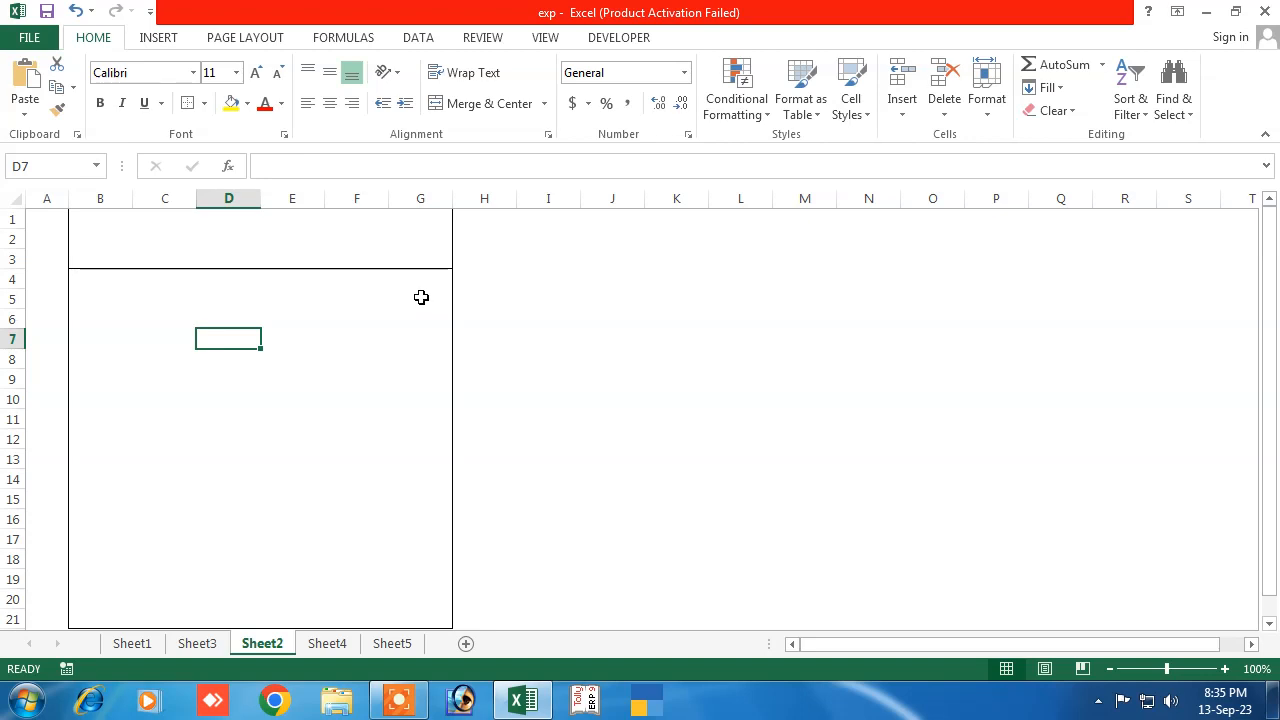
# Merge B4:G4 into one cell and give it an outside border
pyautogui.moveTo(90, 281); pyautogui.dragTo(412, 280)
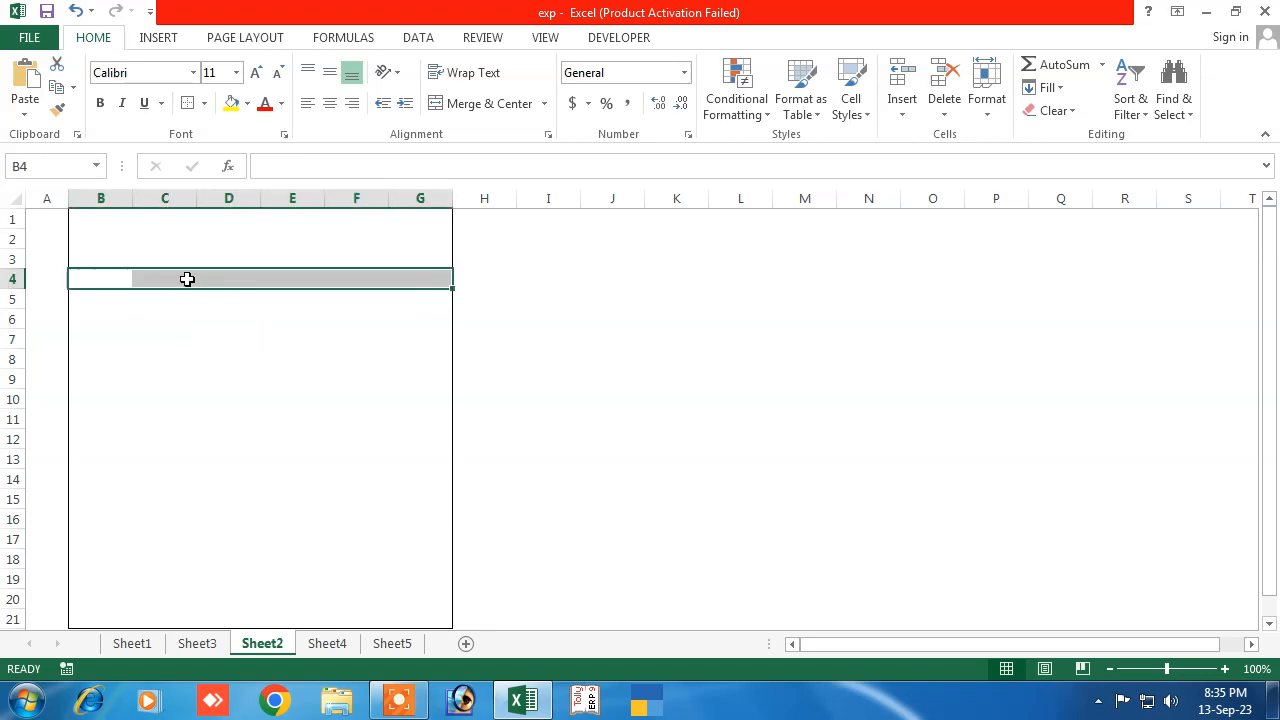
pyautogui.click(447, 103)
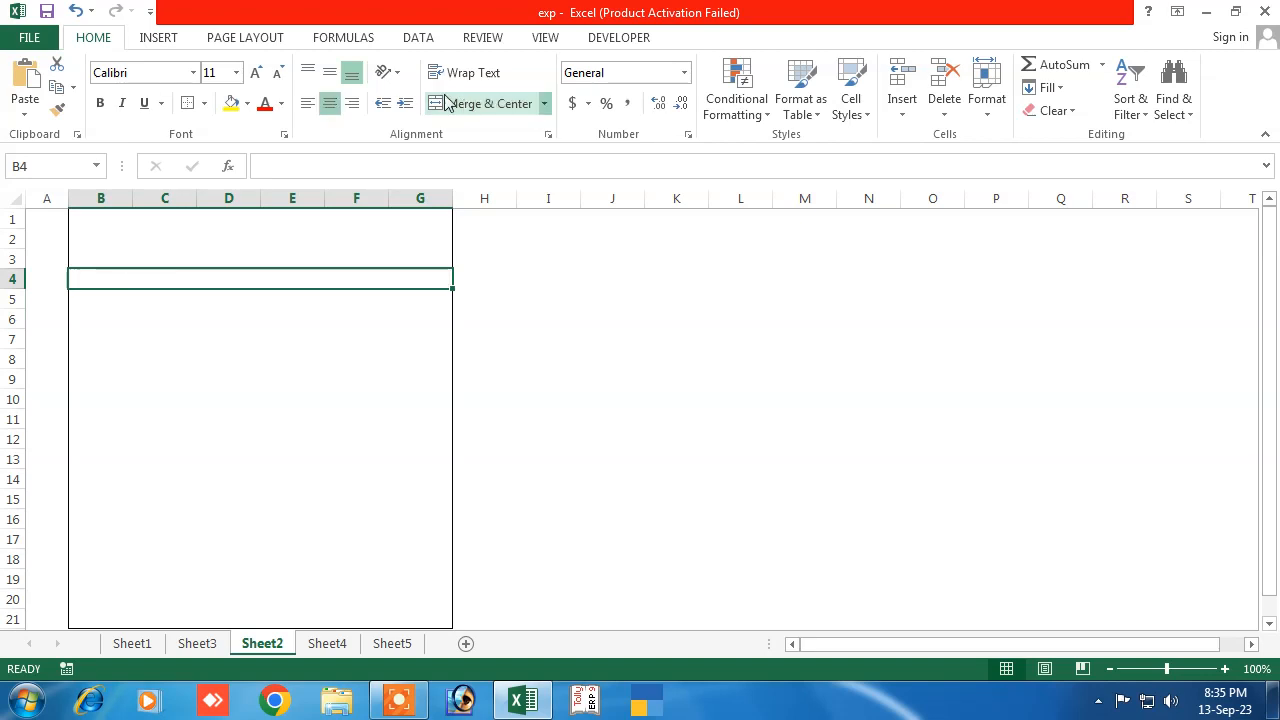
pyautogui.click(203, 103)
pyautogui.click(226, 297)
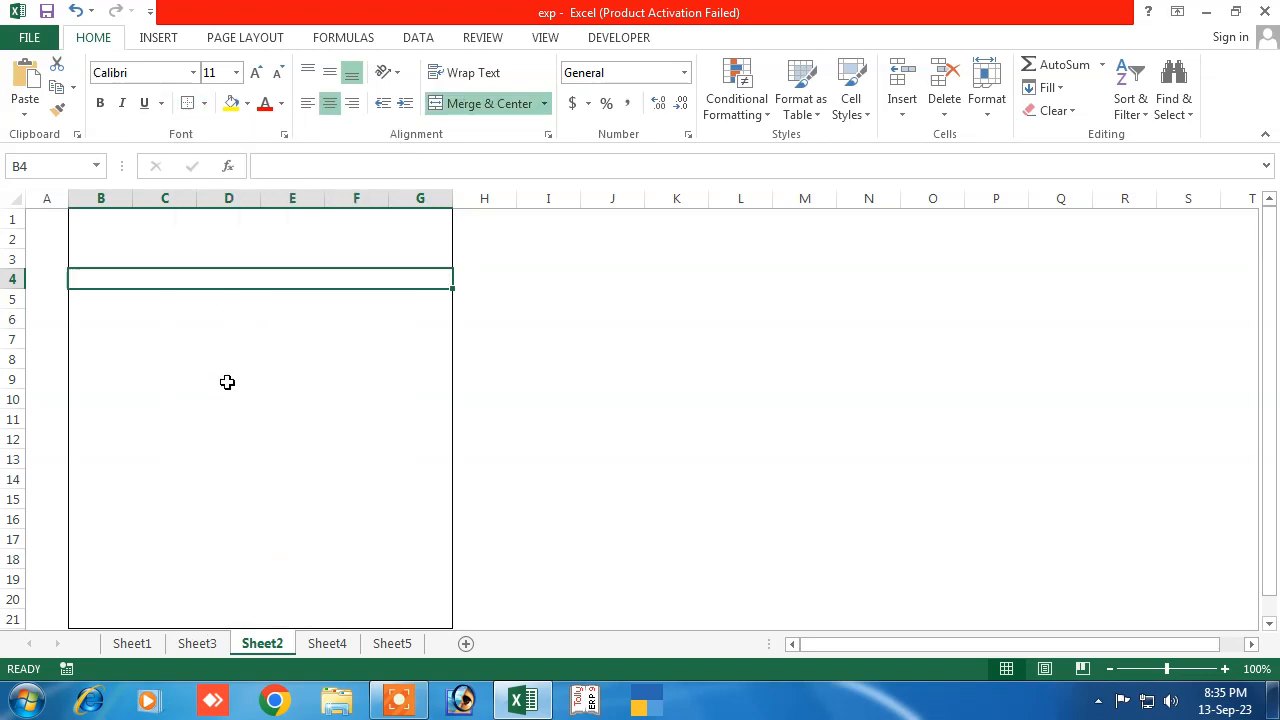
pyautogui.click(226, 380)
# Merge B5:G5 into one cell with its own outside border
pyautogui.moveTo(97, 303); pyautogui.dragTo(400, 303)
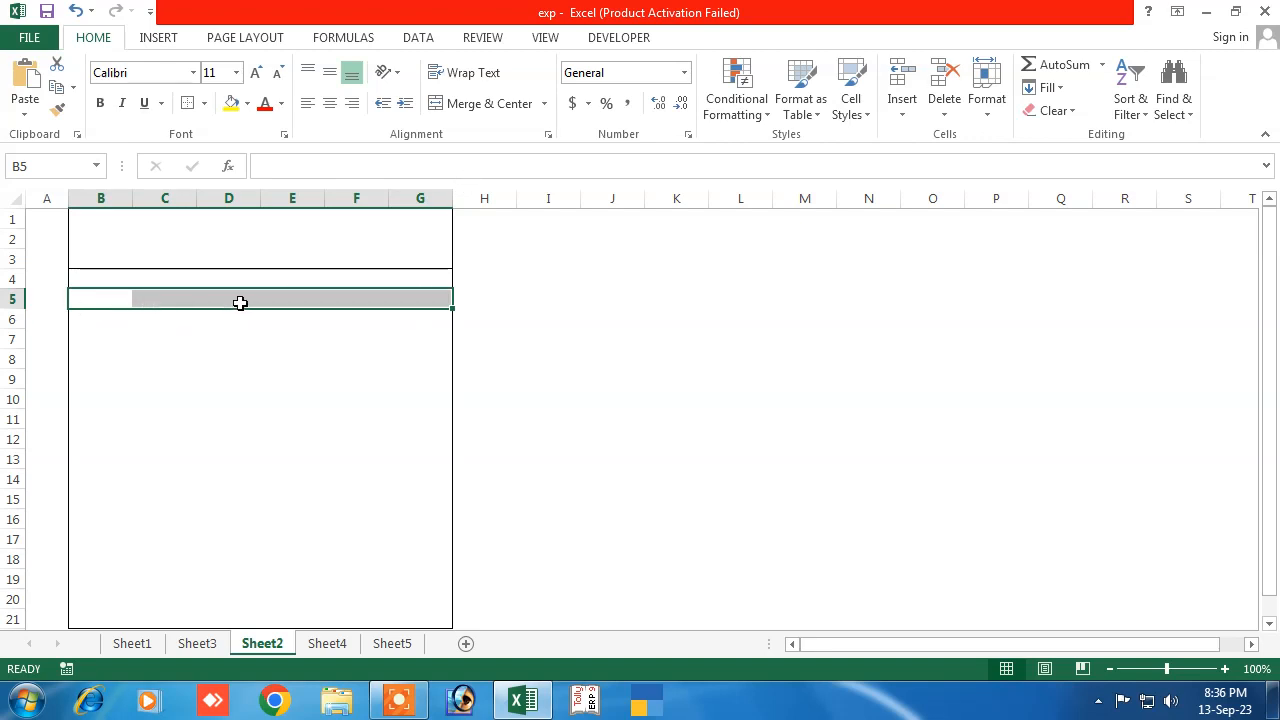
pyautogui.click(480, 110)
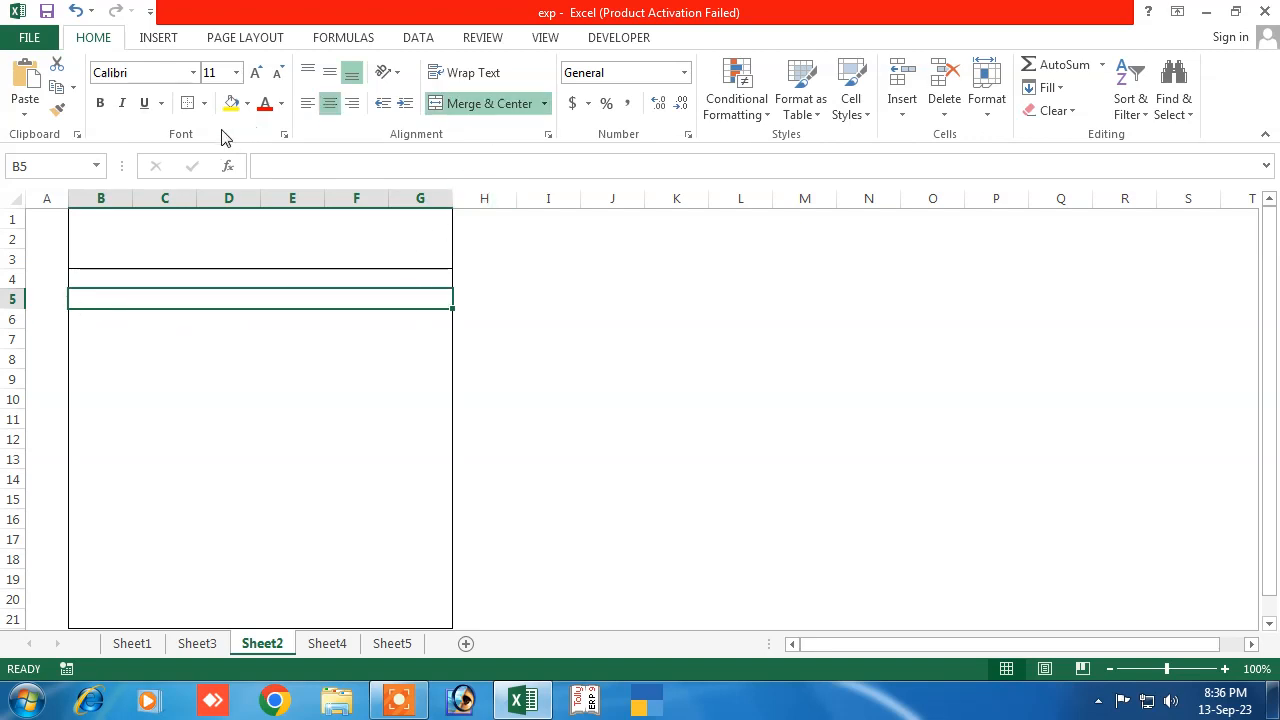
pyautogui.click(202, 105)
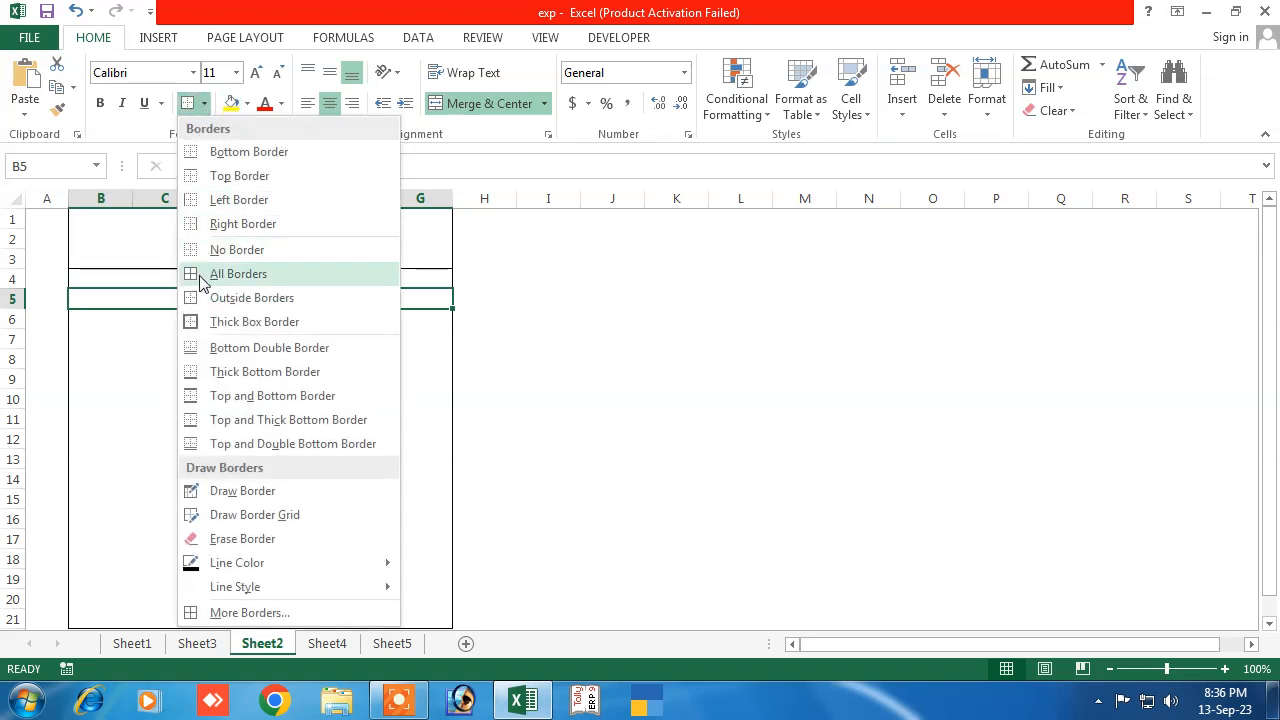
pyautogui.click(197, 296)
pyautogui.click(156, 358)
pyautogui.moveTo(91, 325); pyautogui.dragTo(205, 319)
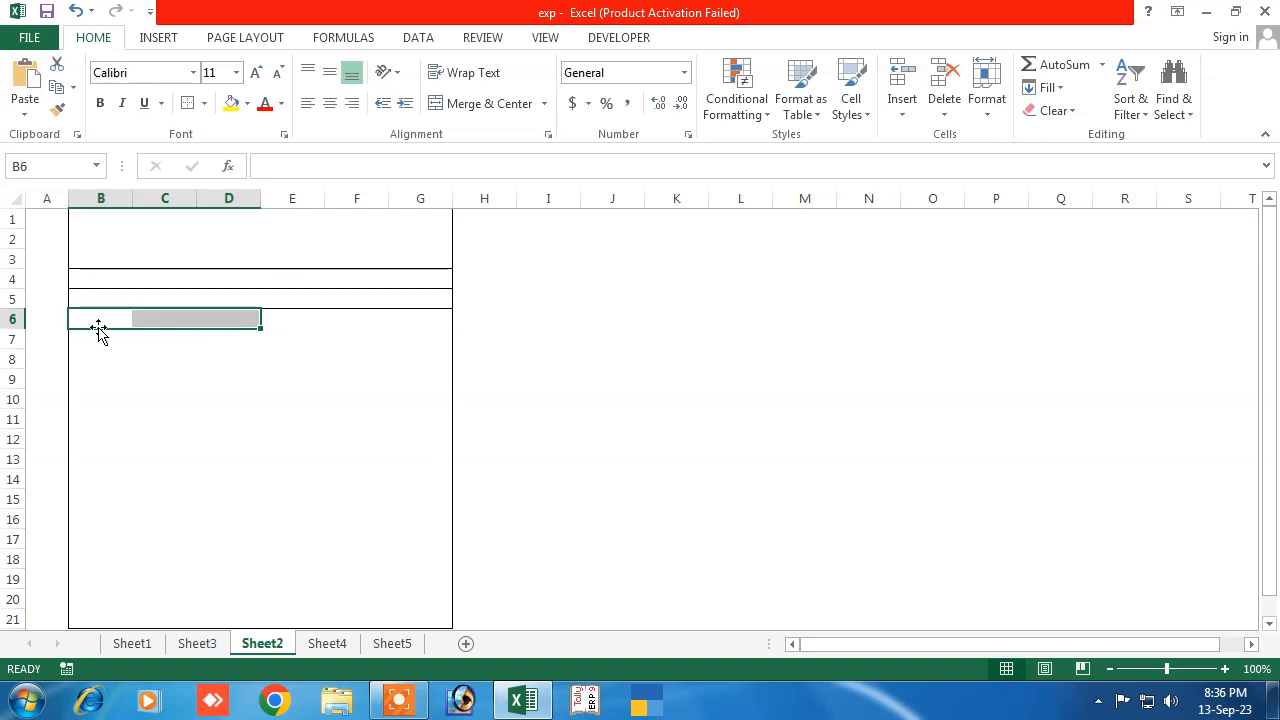
# Merge B6:D6 into one cell and border it
pyautogui.click(470, 106)
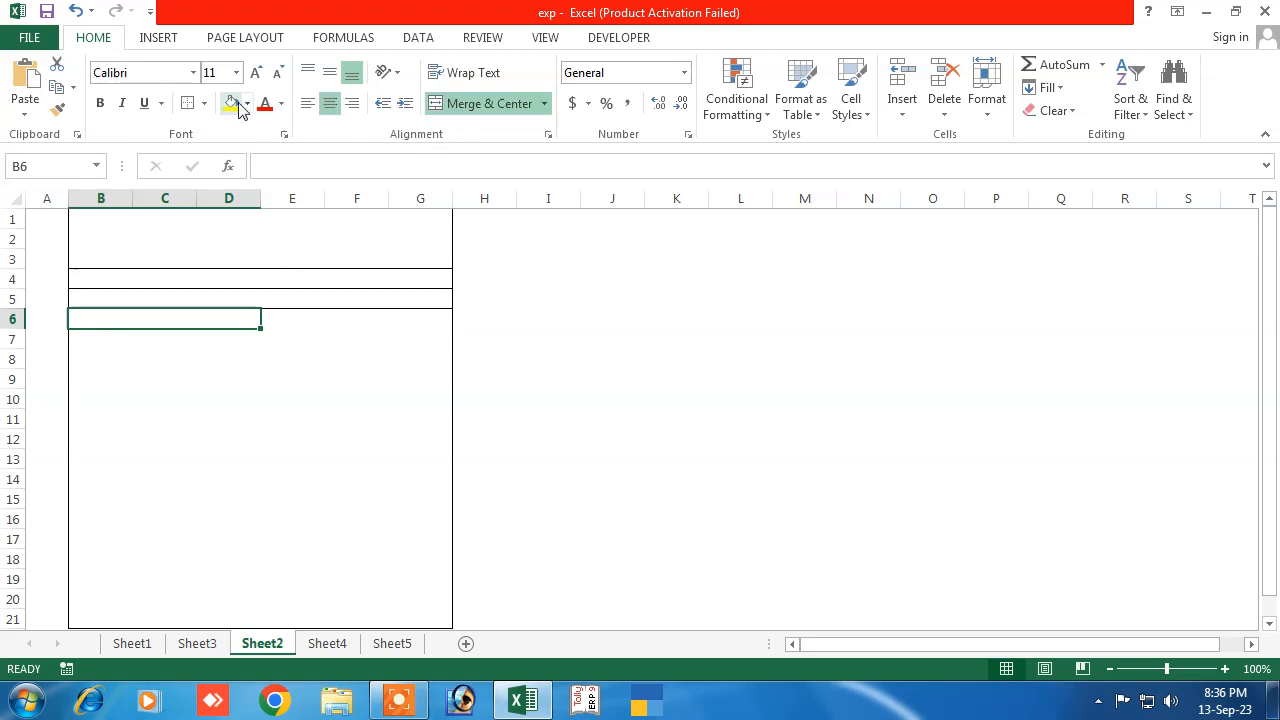
pyautogui.click(203, 104)
pyautogui.click(222, 272)
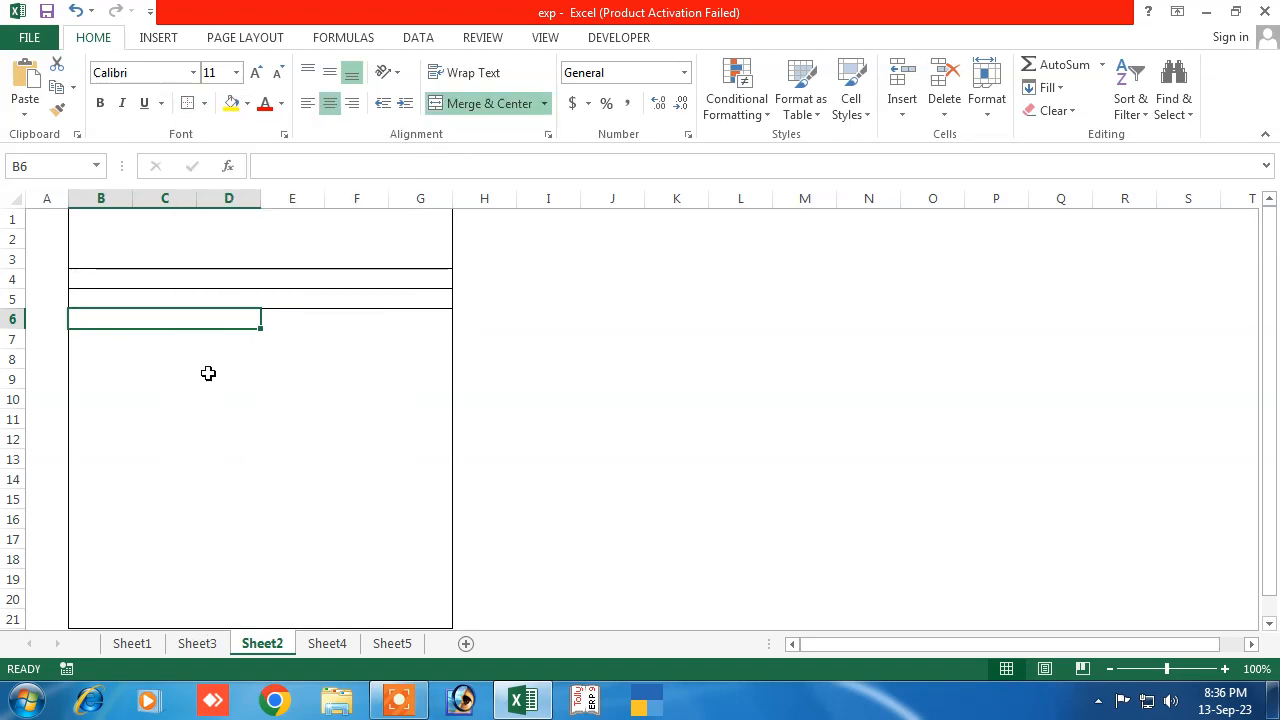
pyautogui.click(164, 418)
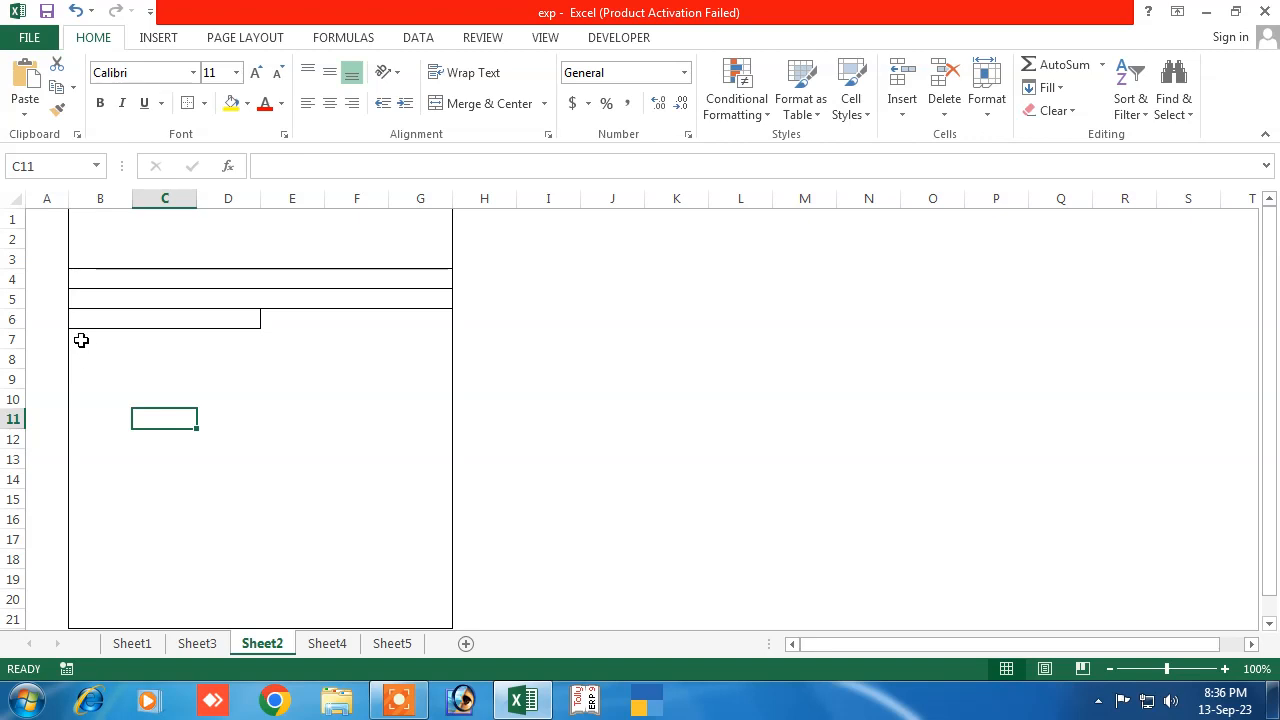
# Give every cell of B7:G7 borders, leaving the row unmerged
pyautogui.moveTo(82, 340); pyautogui.dragTo(420, 340)
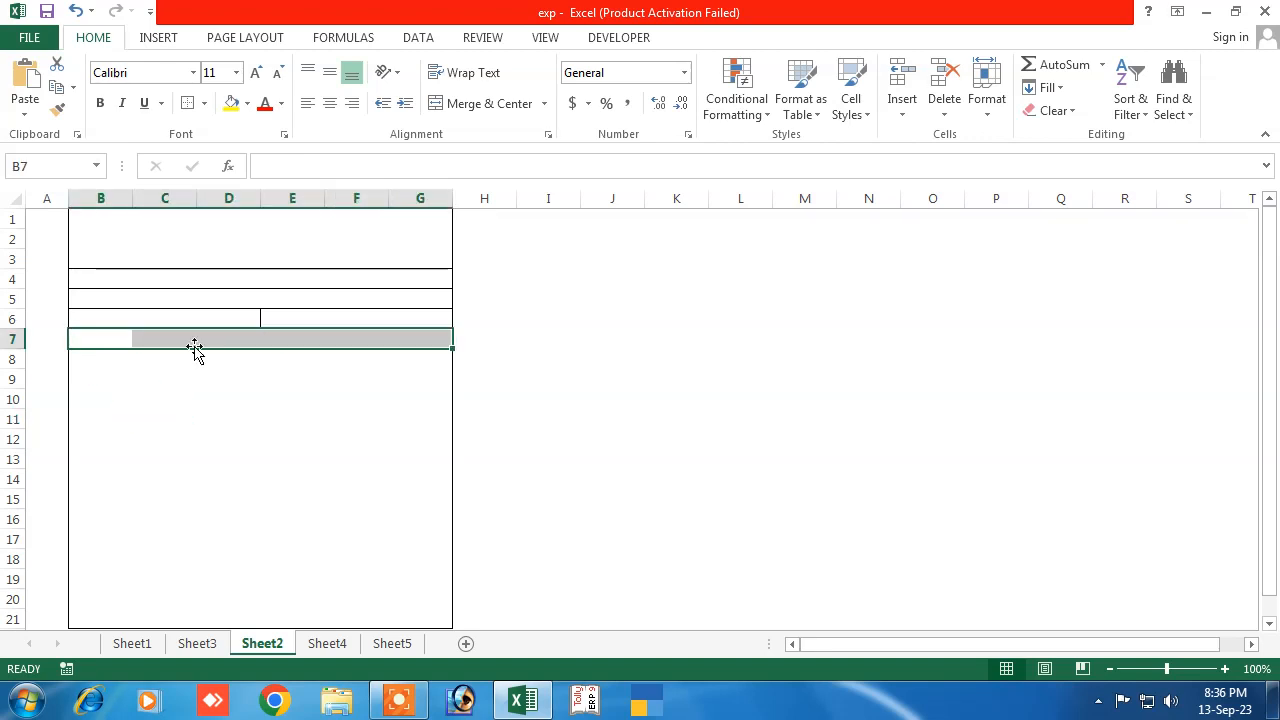
pyautogui.click(488, 108)
pyautogui.click(204, 104)
pyautogui.click(491, 108)
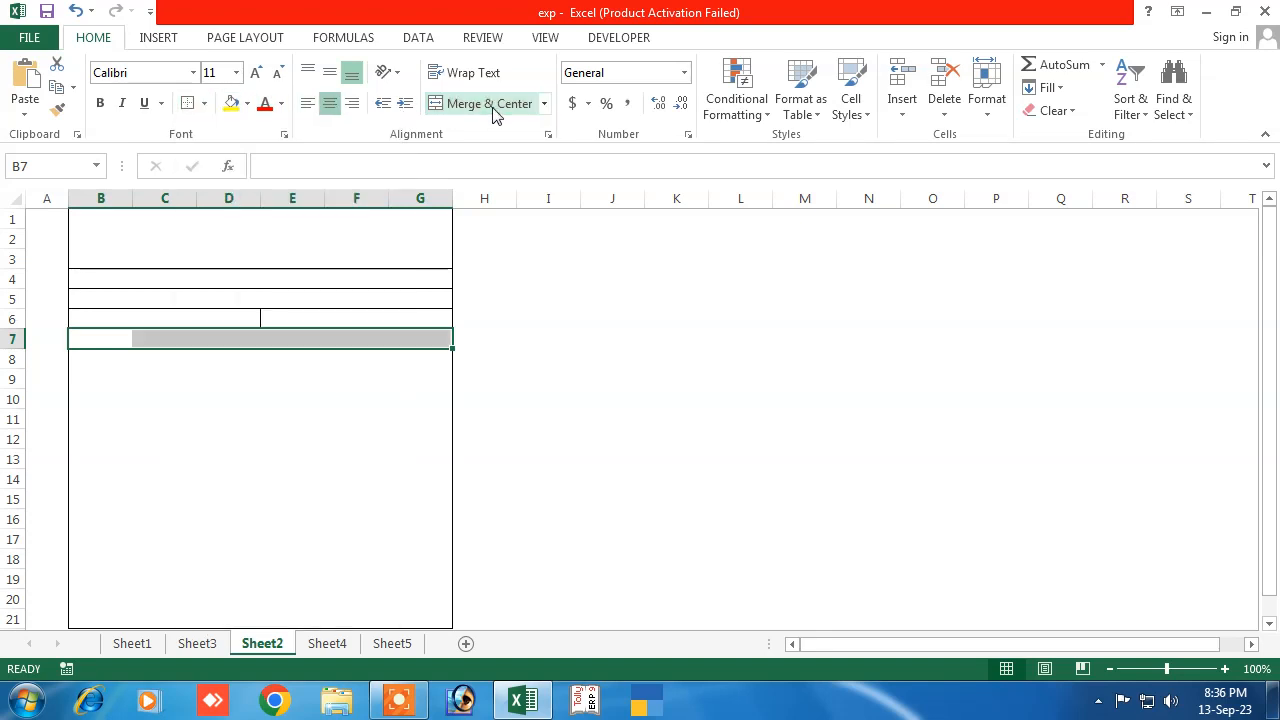
pyautogui.click(491, 108)
pyautogui.click(231, 366)
pyautogui.click(120, 340)
pyautogui.click(165, 342)
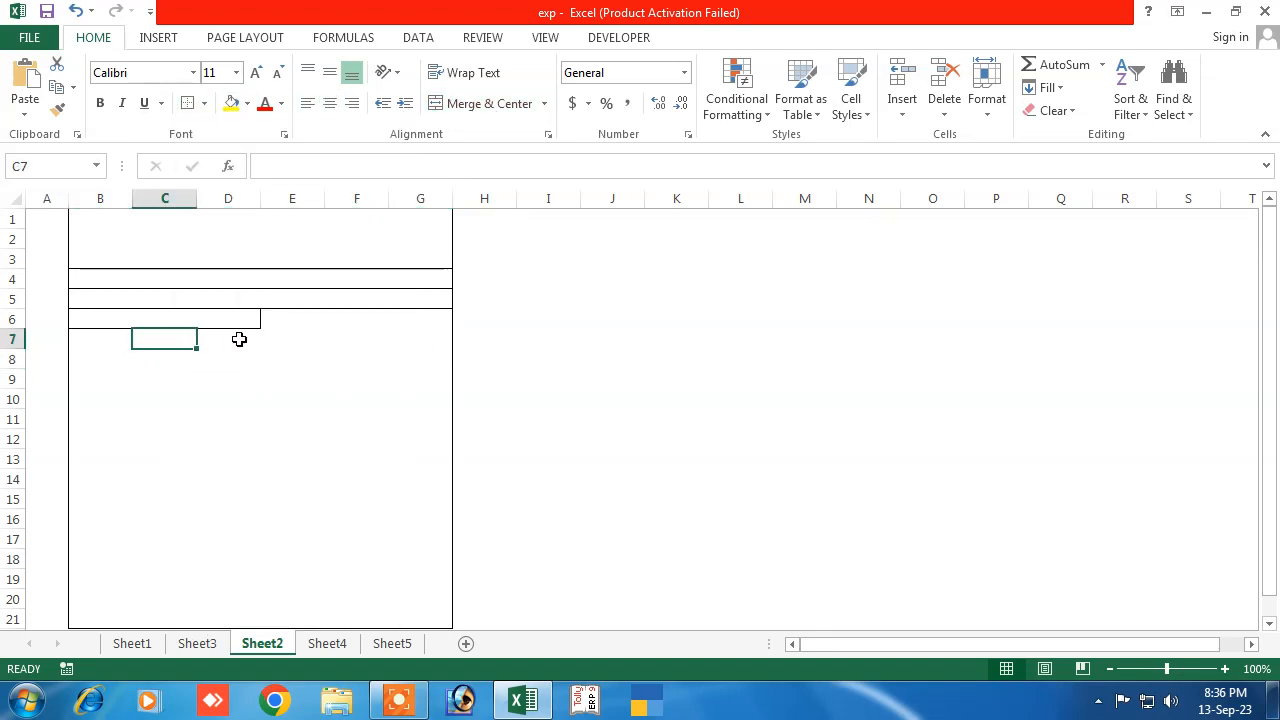
pyautogui.click(236, 340)
pyautogui.click(356, 337)
pyautogui.moveTo(84, 347); pyautogui.dragTo(414, 346)
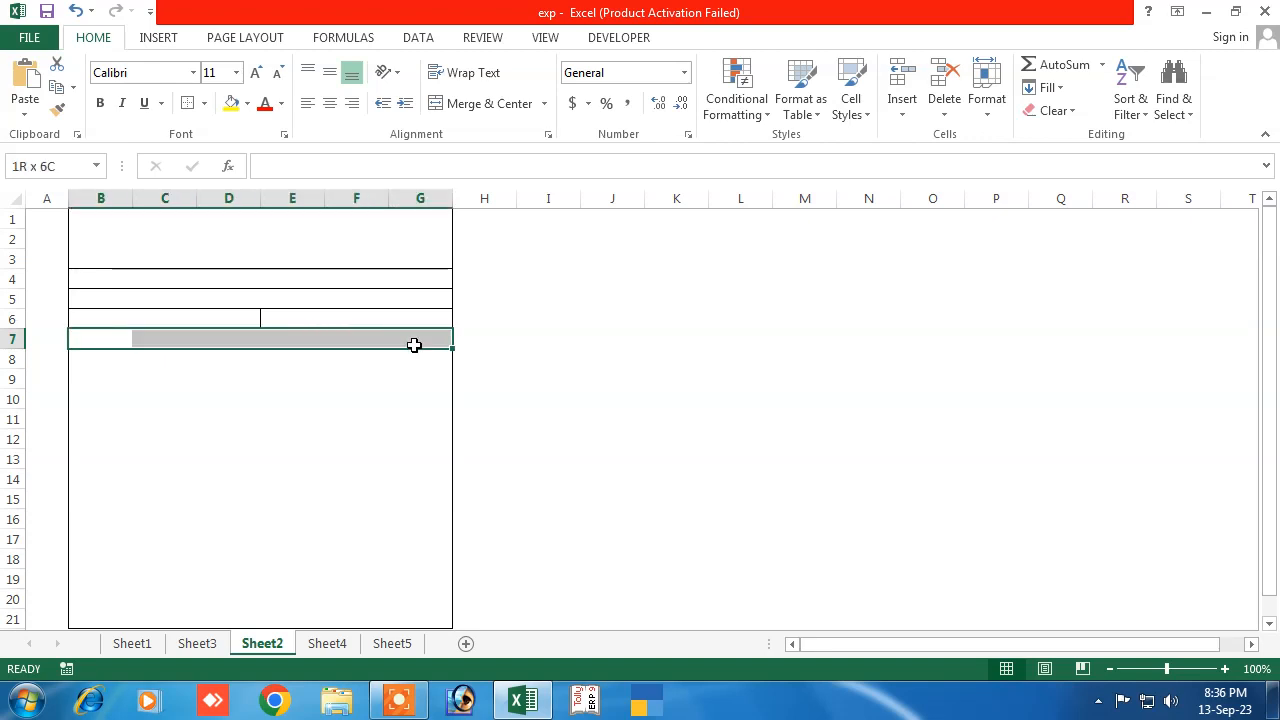
pyautogui.click(205, 104)
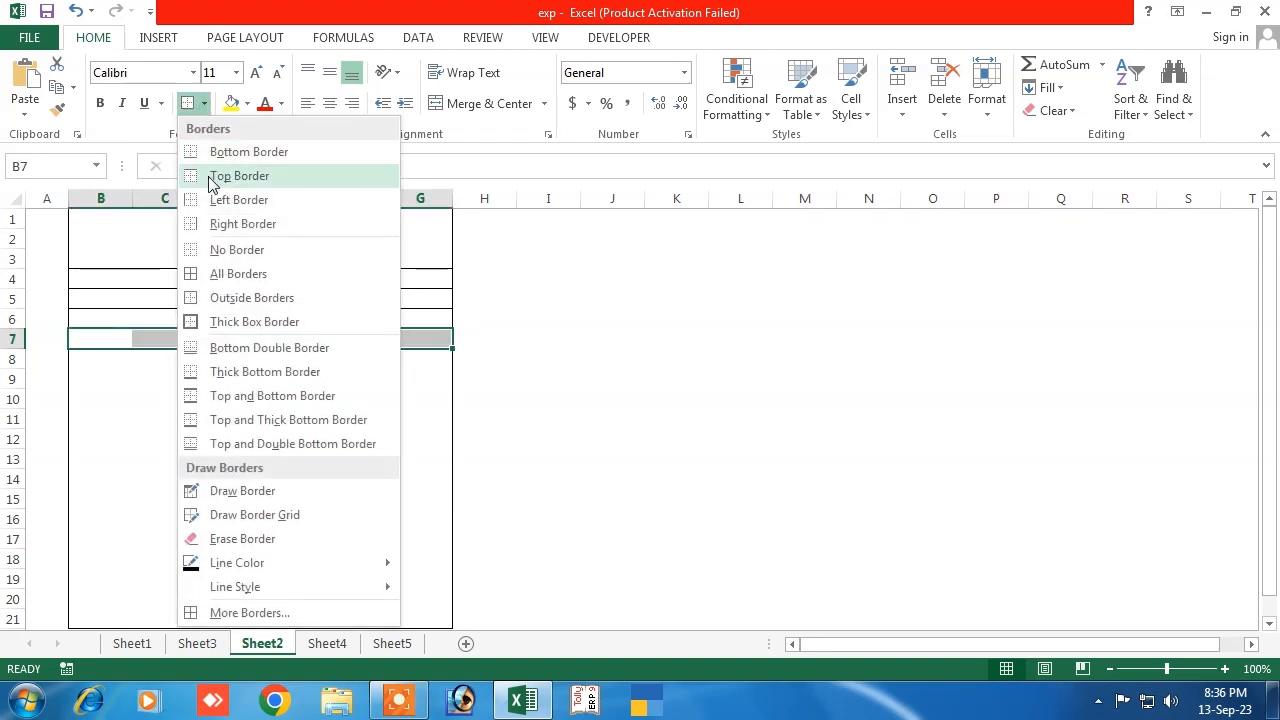
pyautogui.click(237, 271)
# Apply All Borders to B7:G17 to grid the item table
pyautogui.click(212, 414)
pyautogui.moveTo(106, 336); pyautogui.dragTo(406, 543)
pyautogui.click(204, 104)
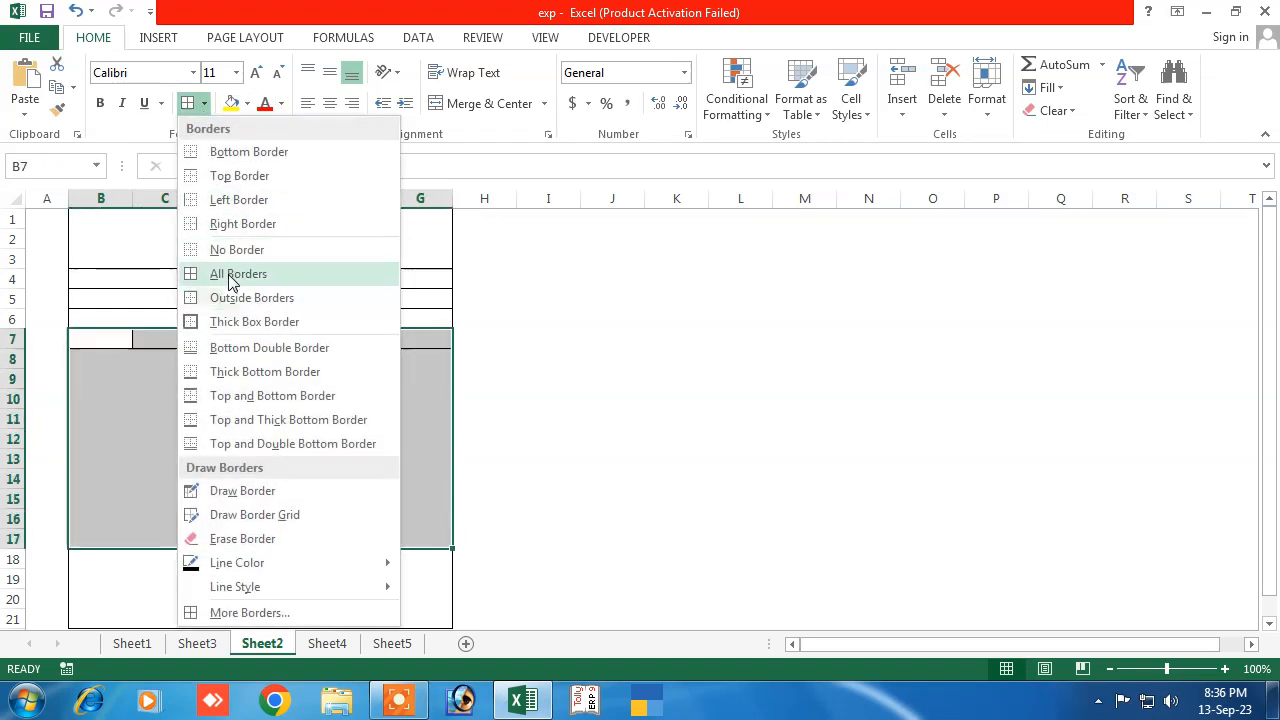
pyautogui.click(230, 281)
pyautogui.click(254, 462)
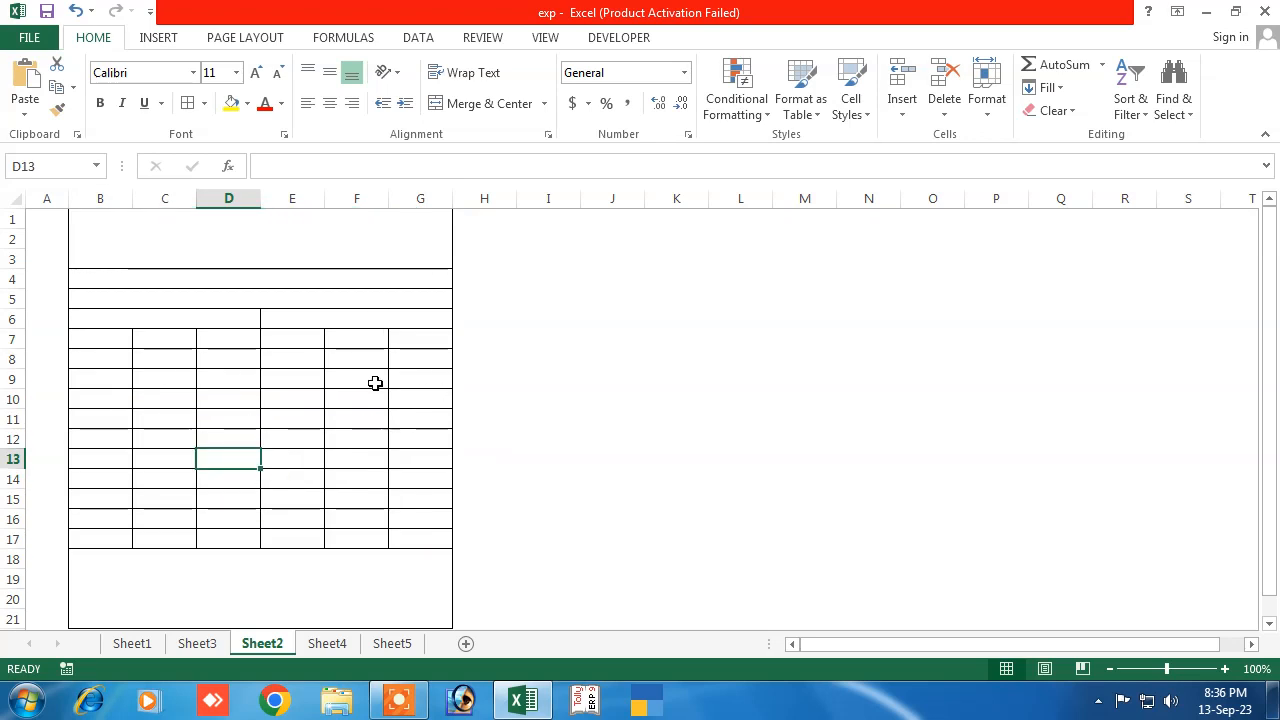
# Apply All Borders to G18:G20 below the item table
pyautogui.click(394, 563)
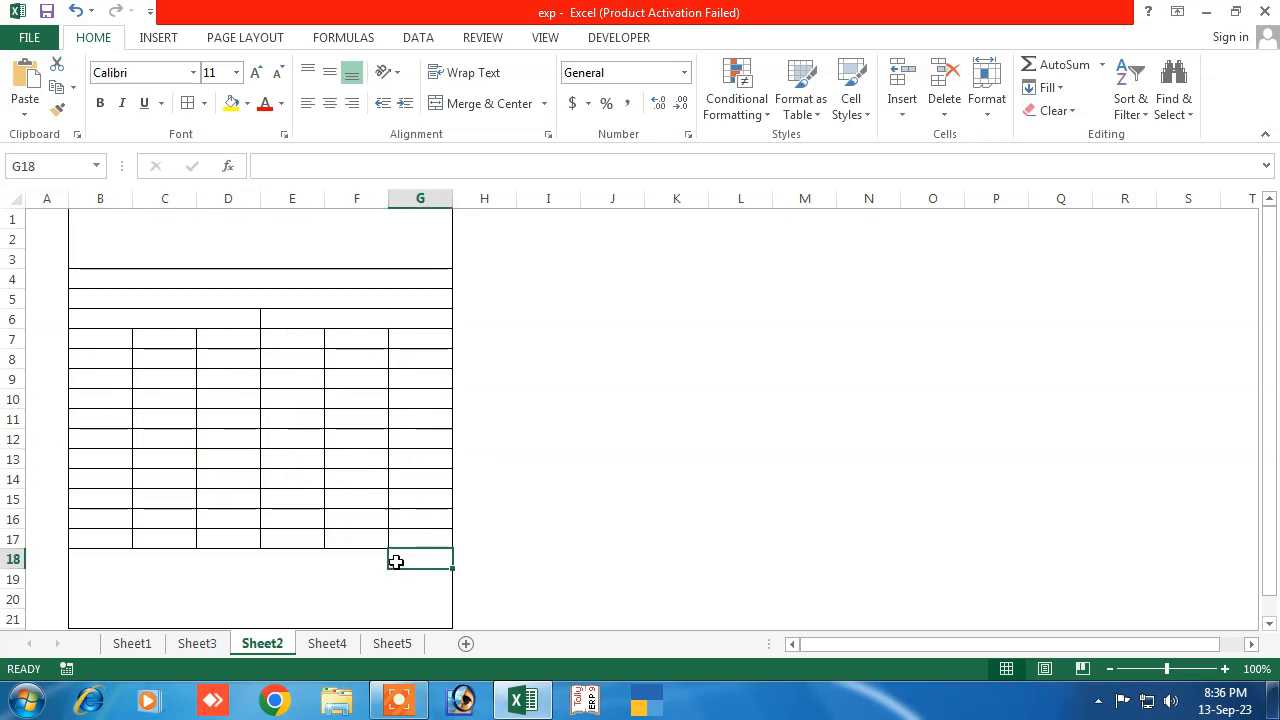
pyautogui.moveTo(415, 560); pyautogui.dragTo(414, 597)
pyautogui.click(202, 110)
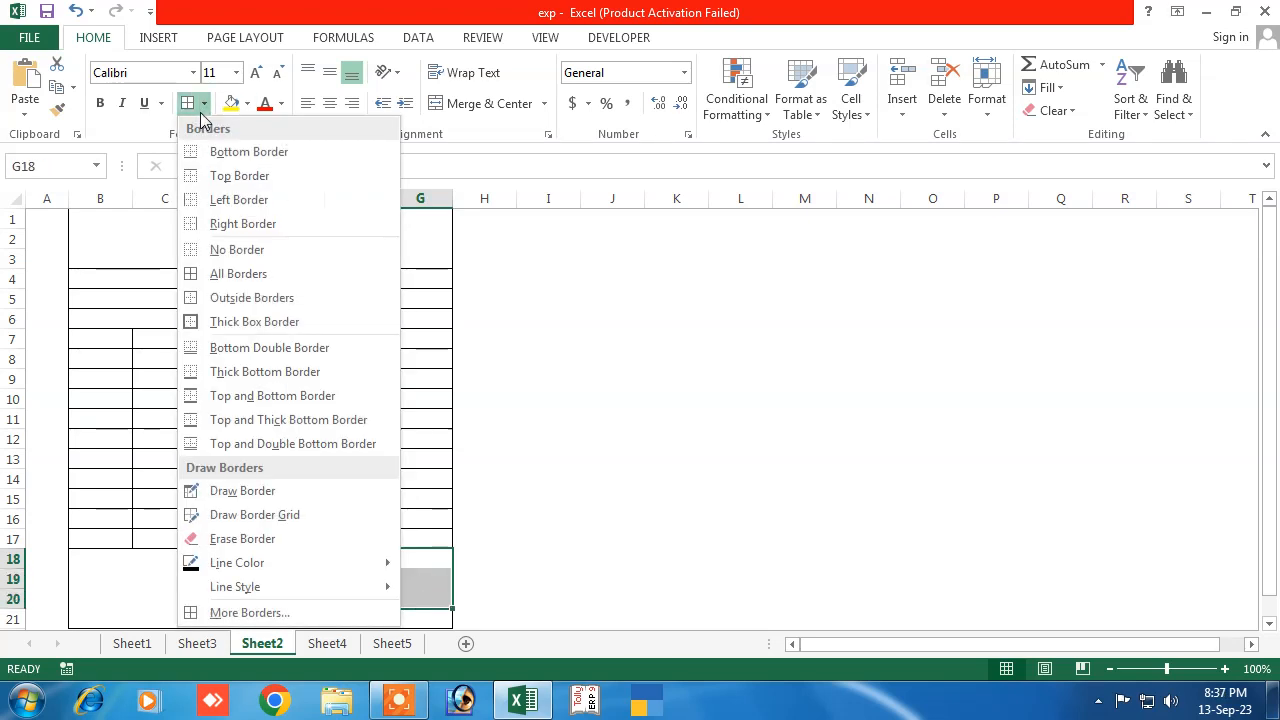
pyautogui.click(238, 273)
# Give G21 an outside border
pyautogui.click(419, 563)
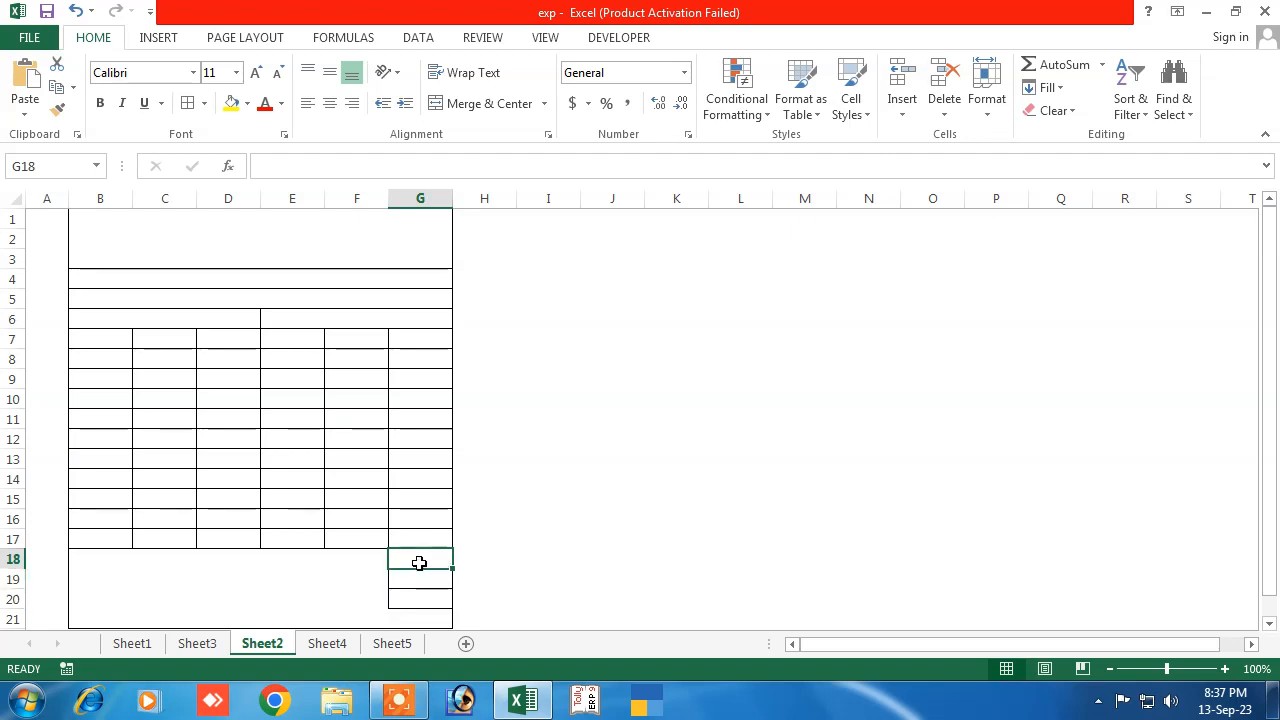
pyautogui.click(420, 585)
pyautogui.click(418, 600)
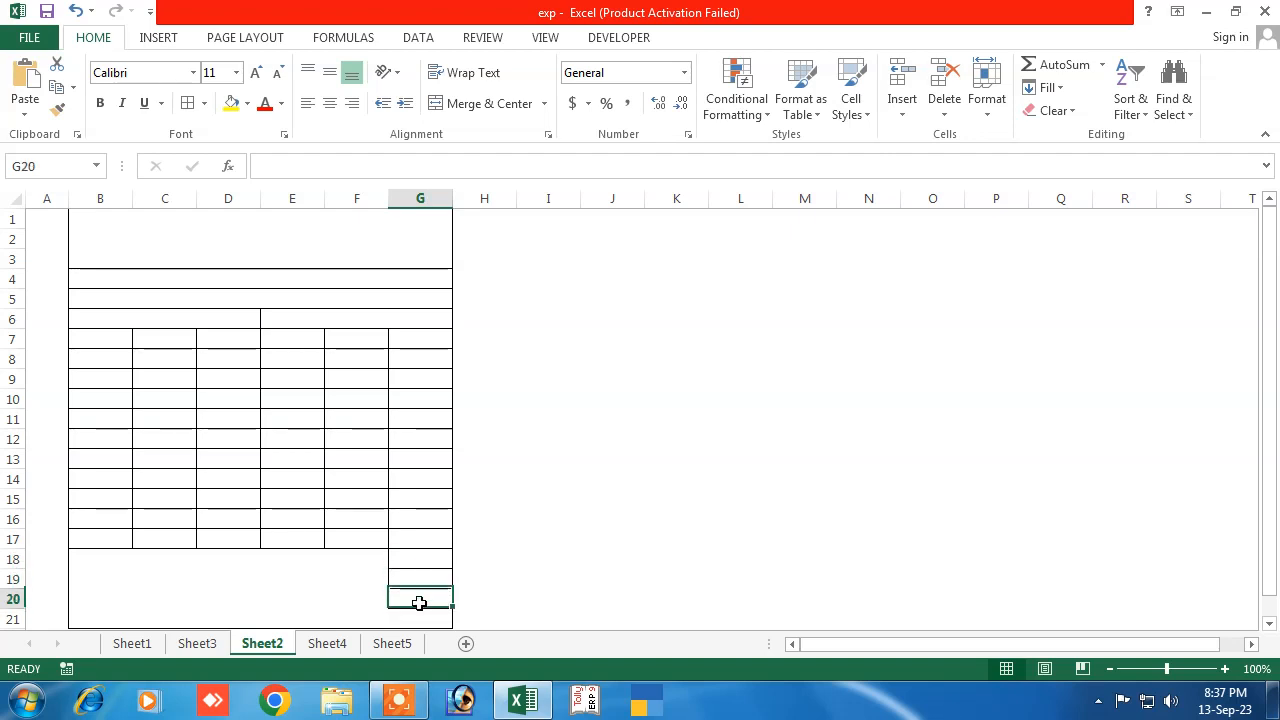
pyautogui.click(396, 616)
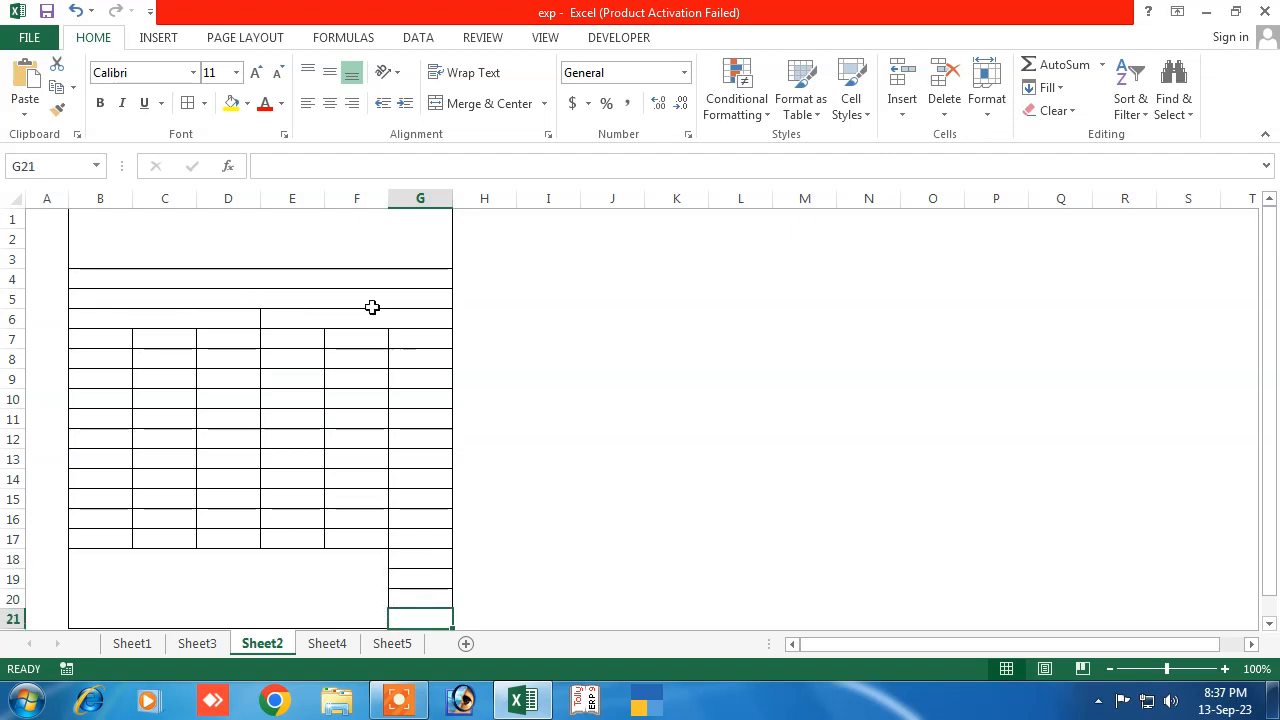
pyautogui.click(205, 104)
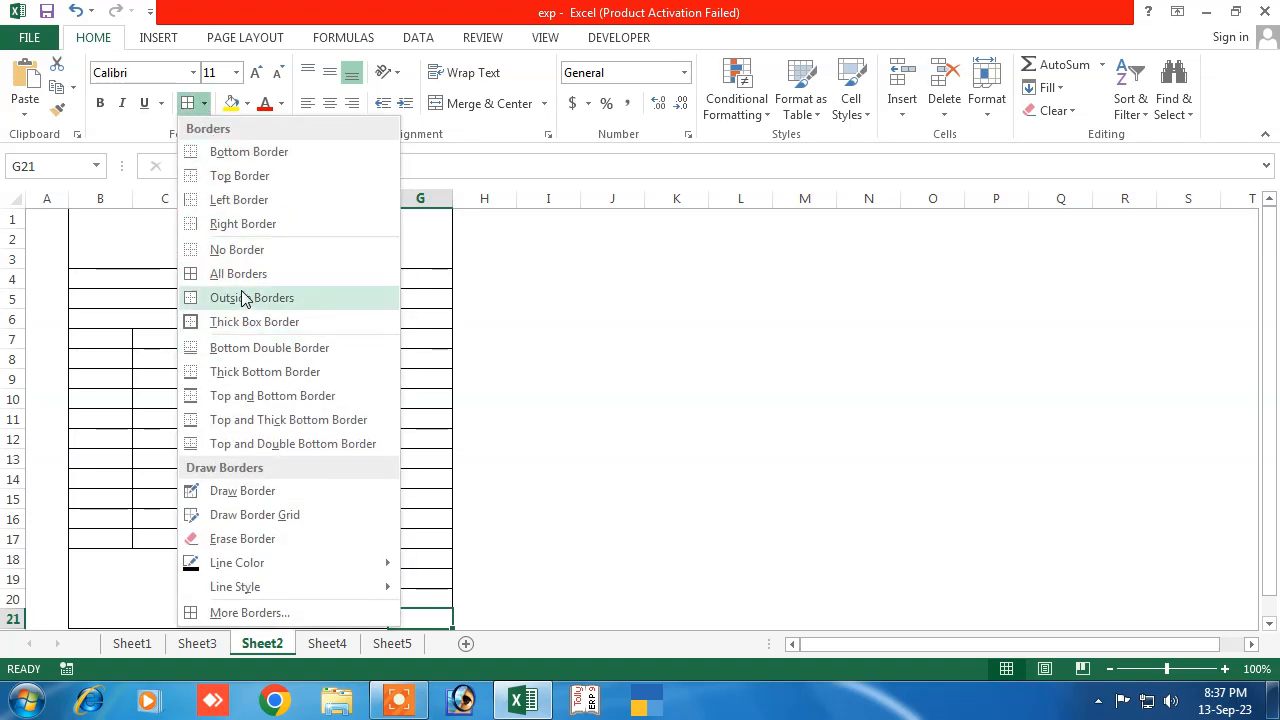
pyautogui.click(245, 298)
pyautogui.click(374, 554)
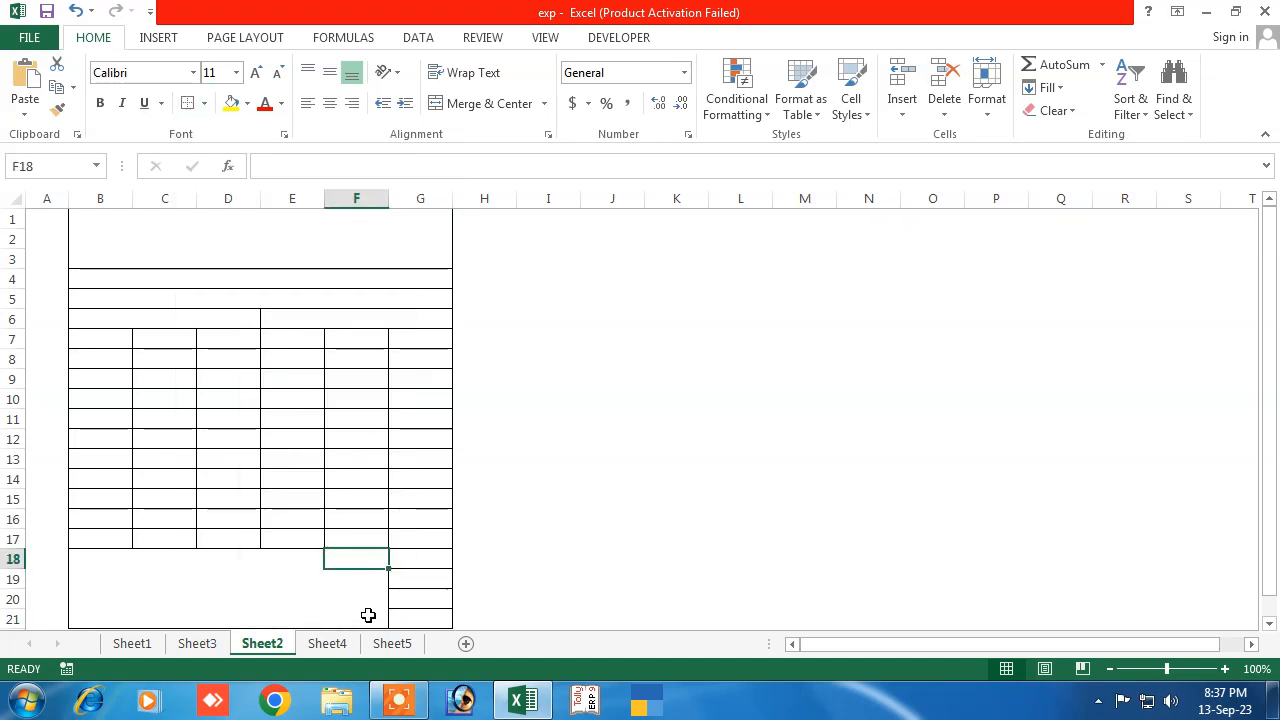
pyautogui.click(288, 600)
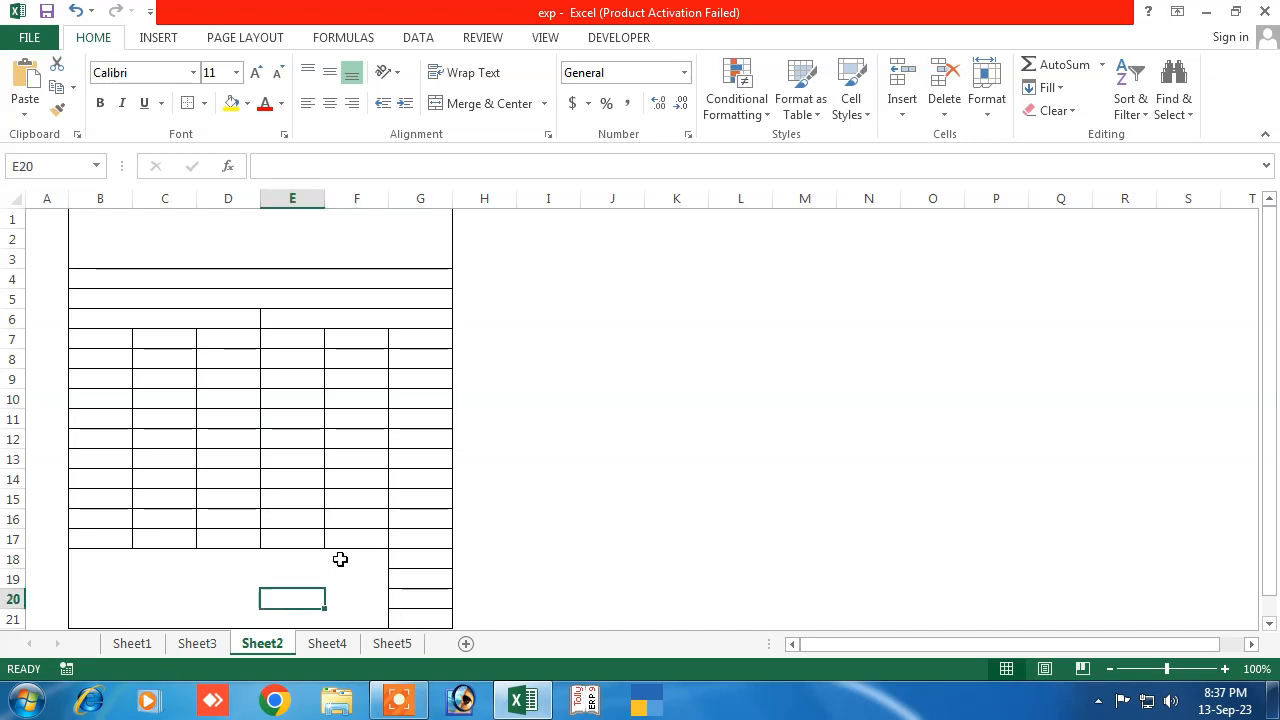
pyautogui.click(100, 583)
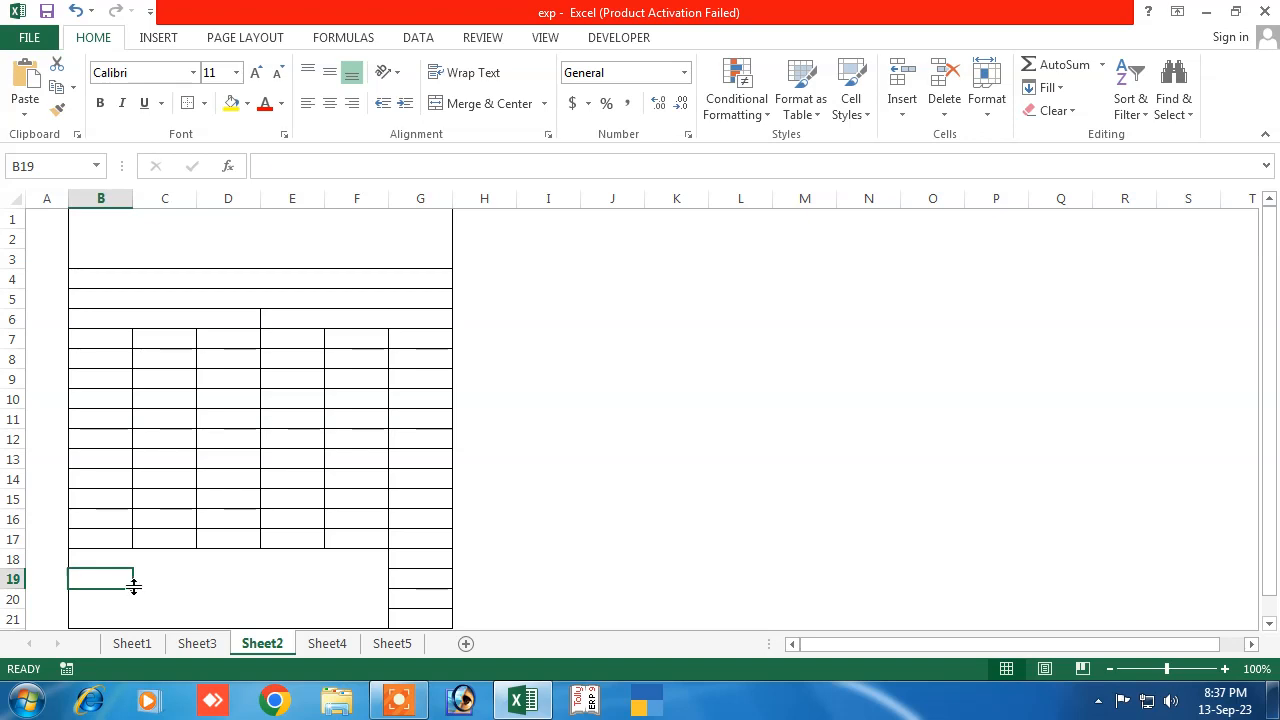
# Enter the label 'Sign....' in B19
pyautogui.write('Sign....')
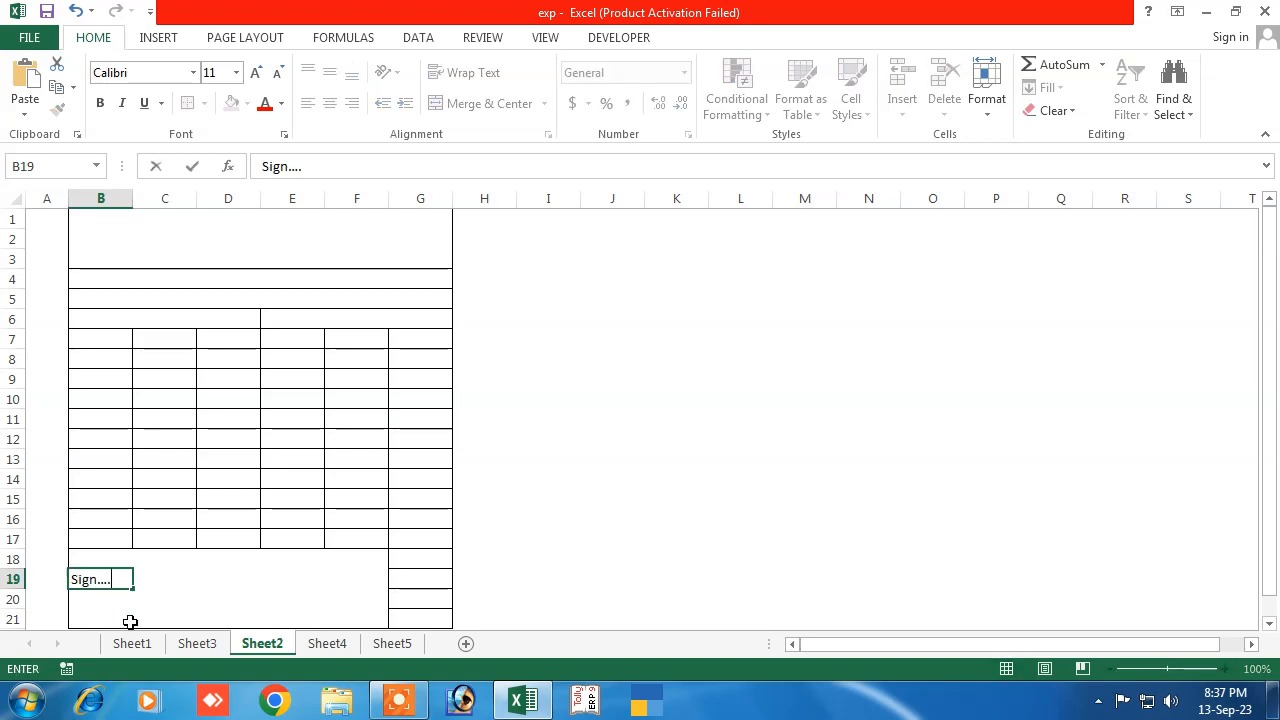
pyautogui.press('Return')
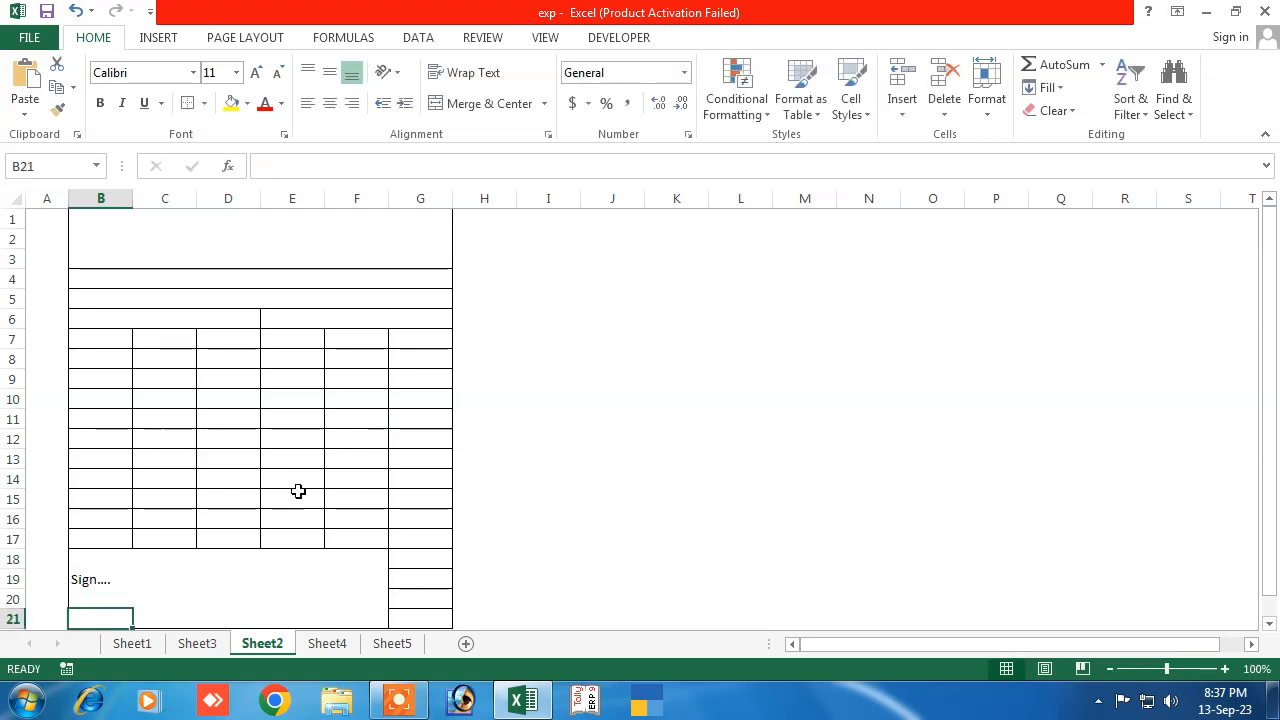
pyautogui.click(210, 249)
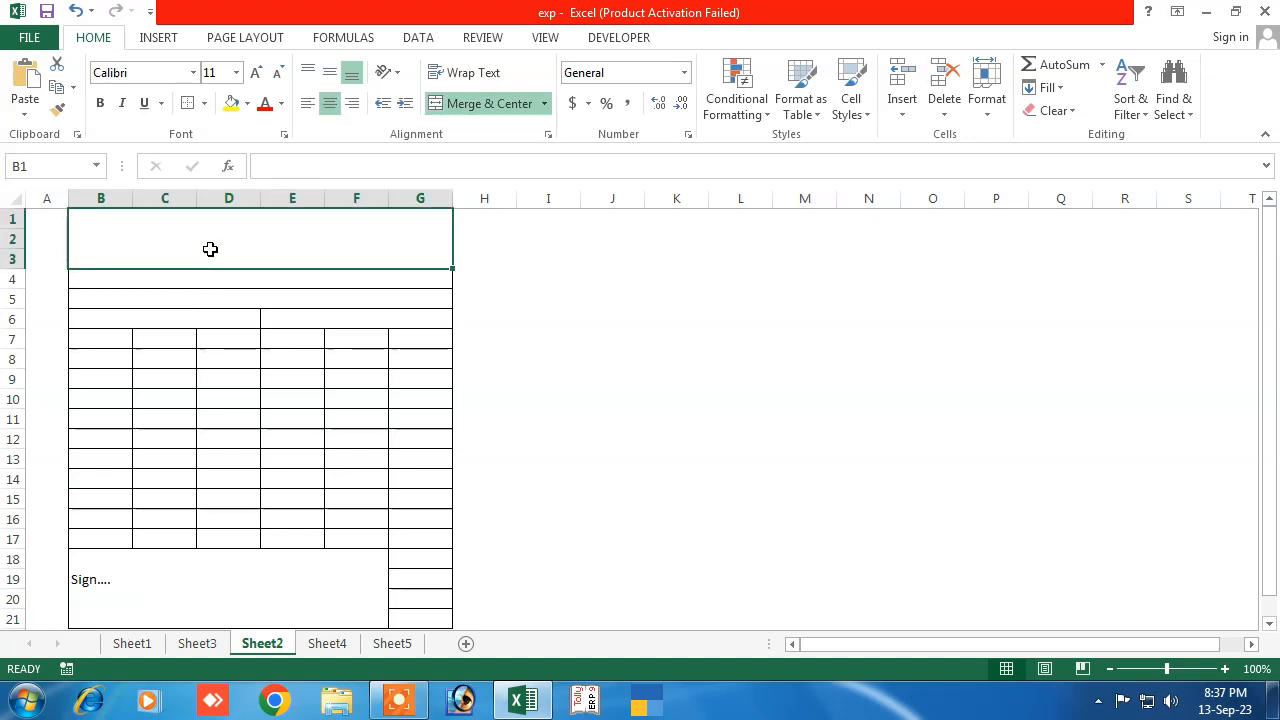
# Enter 'Amit Computers' in the merged heading B1:G3
pyautogui.write('Ami')
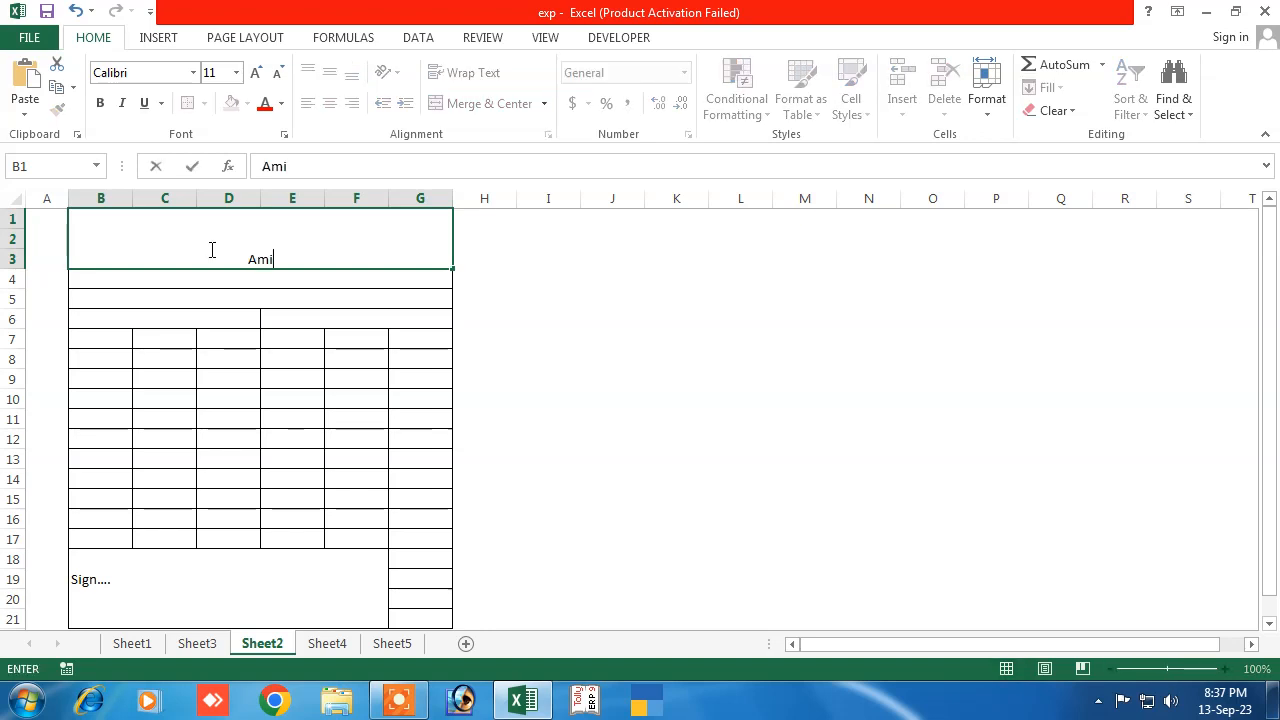
pyautogui.write('t Computers')
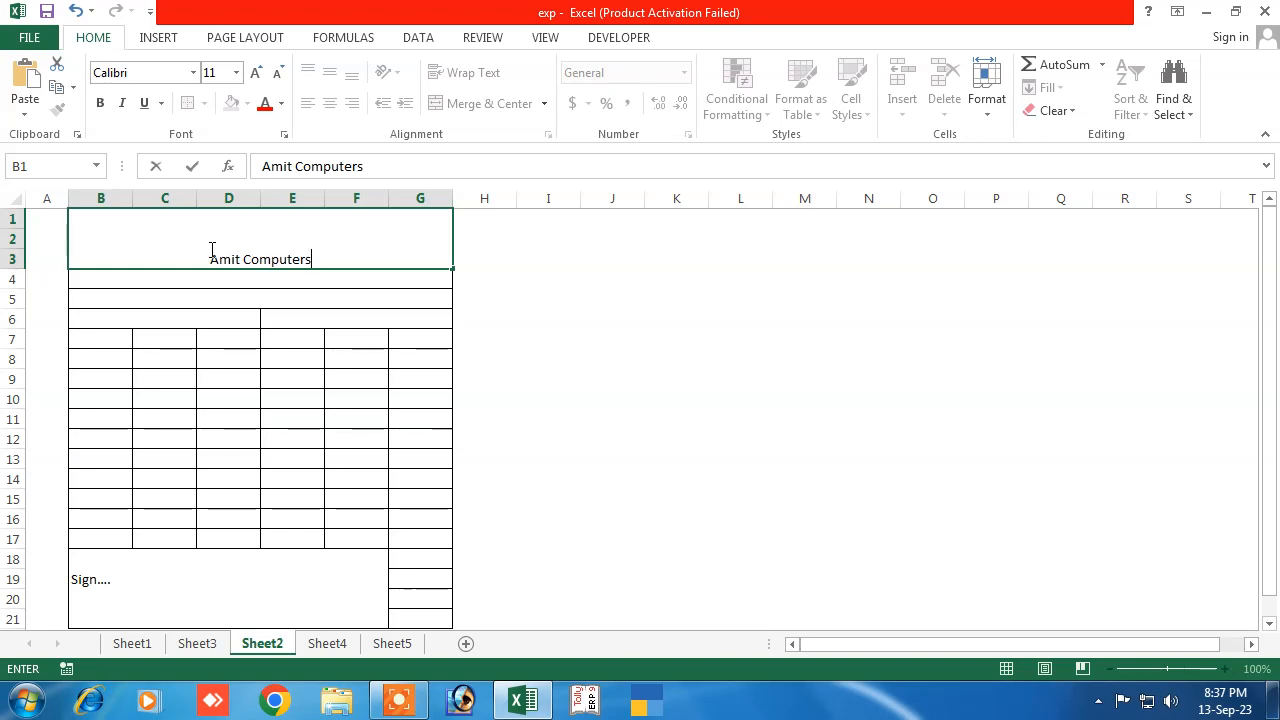
pyautogui.click(270, 364)
pyautogui.click(263, 252)
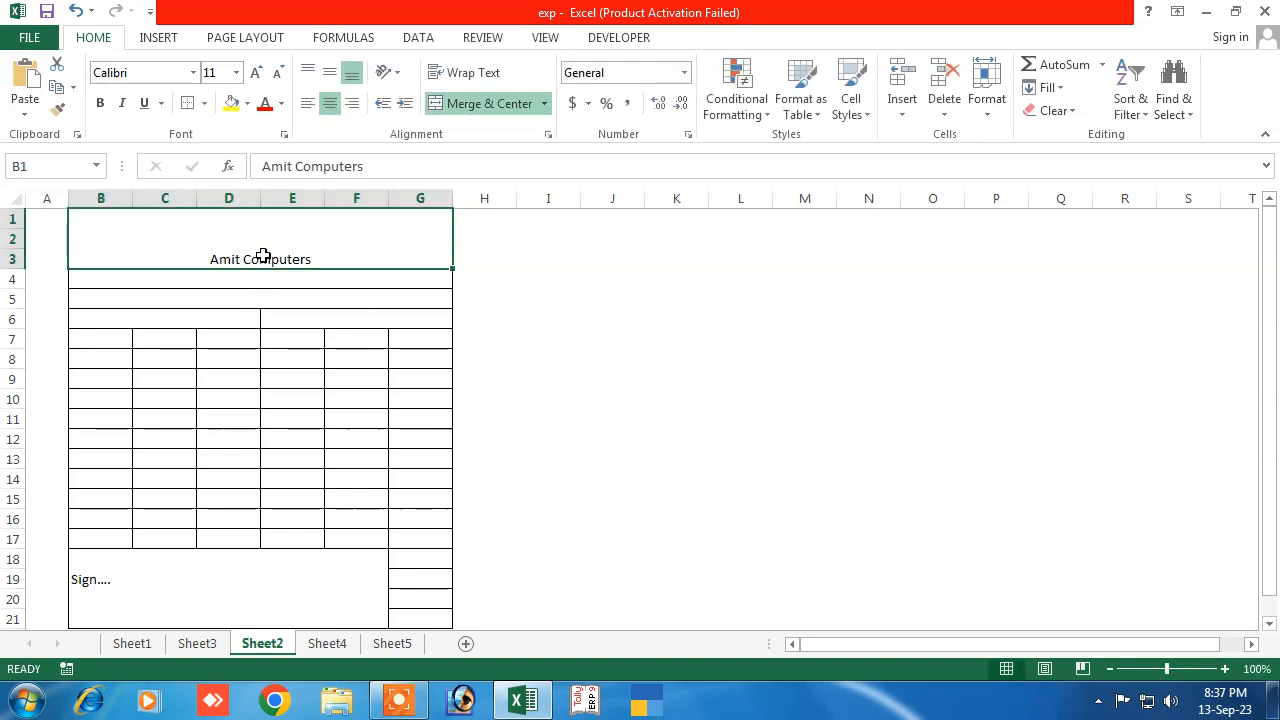
# Format the heading at 36 pt, centred, with a light orange fill
pyautogui.click(257, 74)
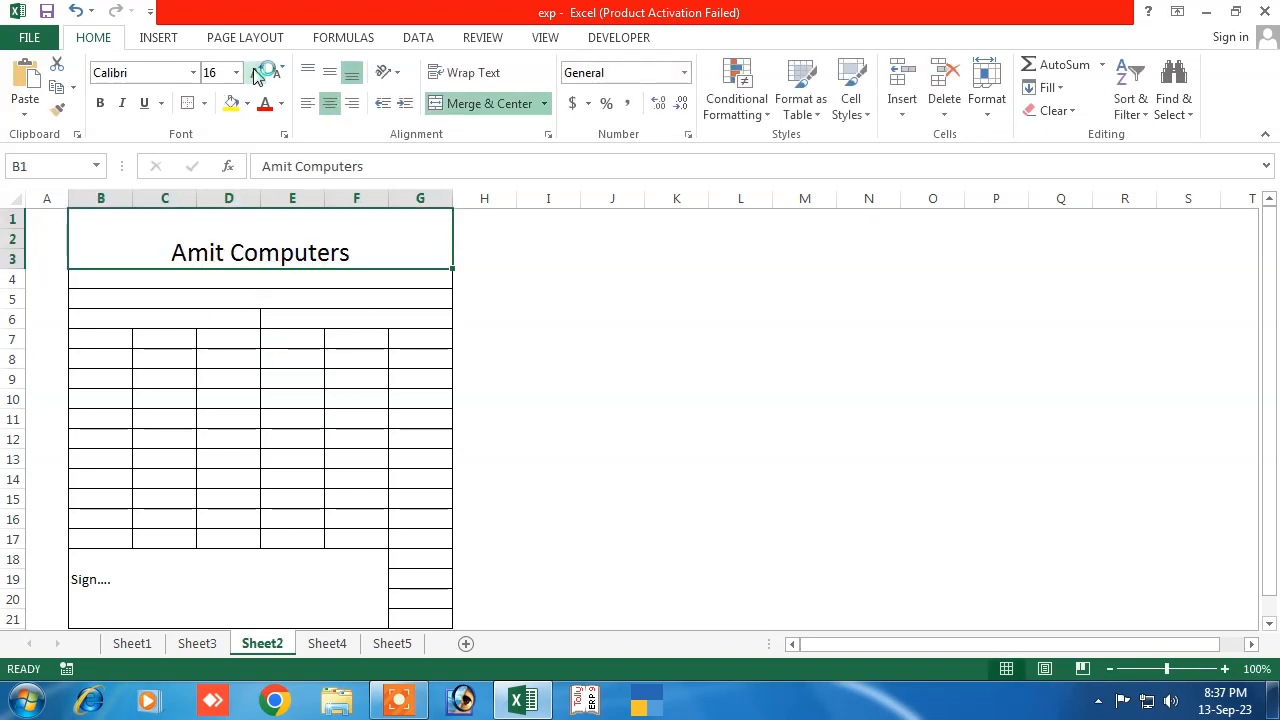
pyautogui.click(257, 74)
pyautogui.click(257, 74)
pyautogui.click(257, 74)
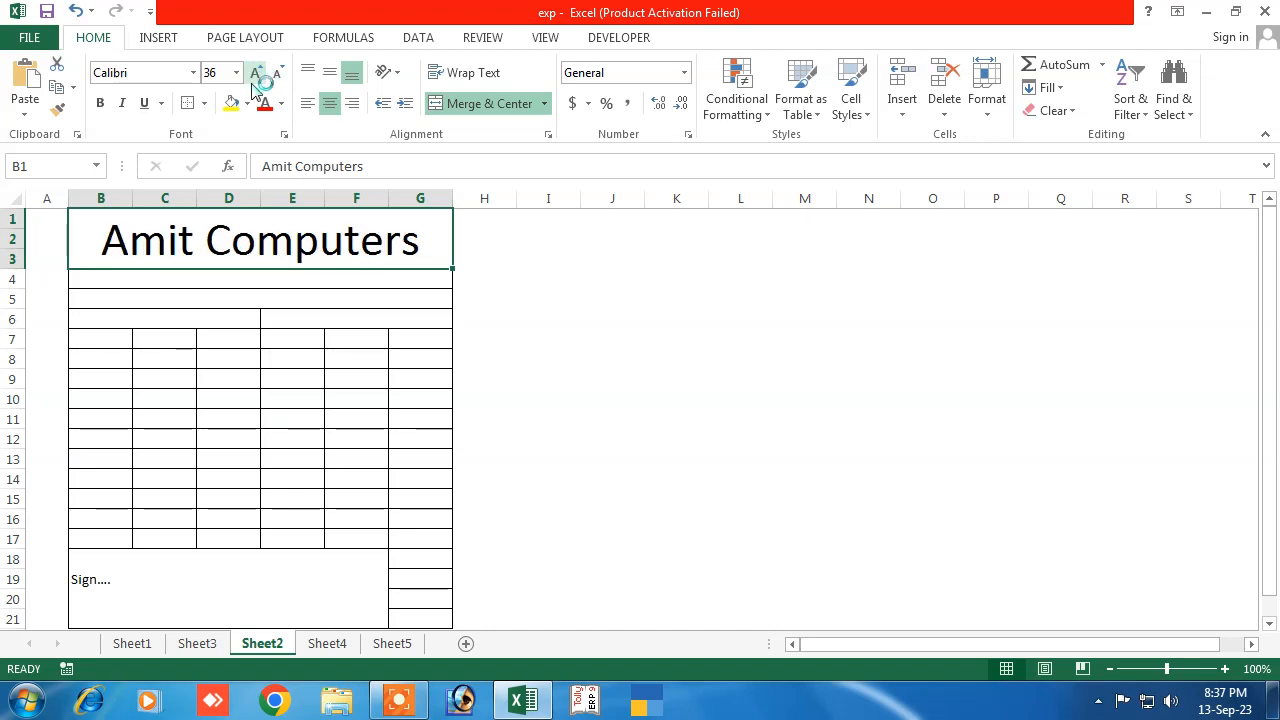
pyautogui.click(333, 104)
pyautogui.click(333, 104)
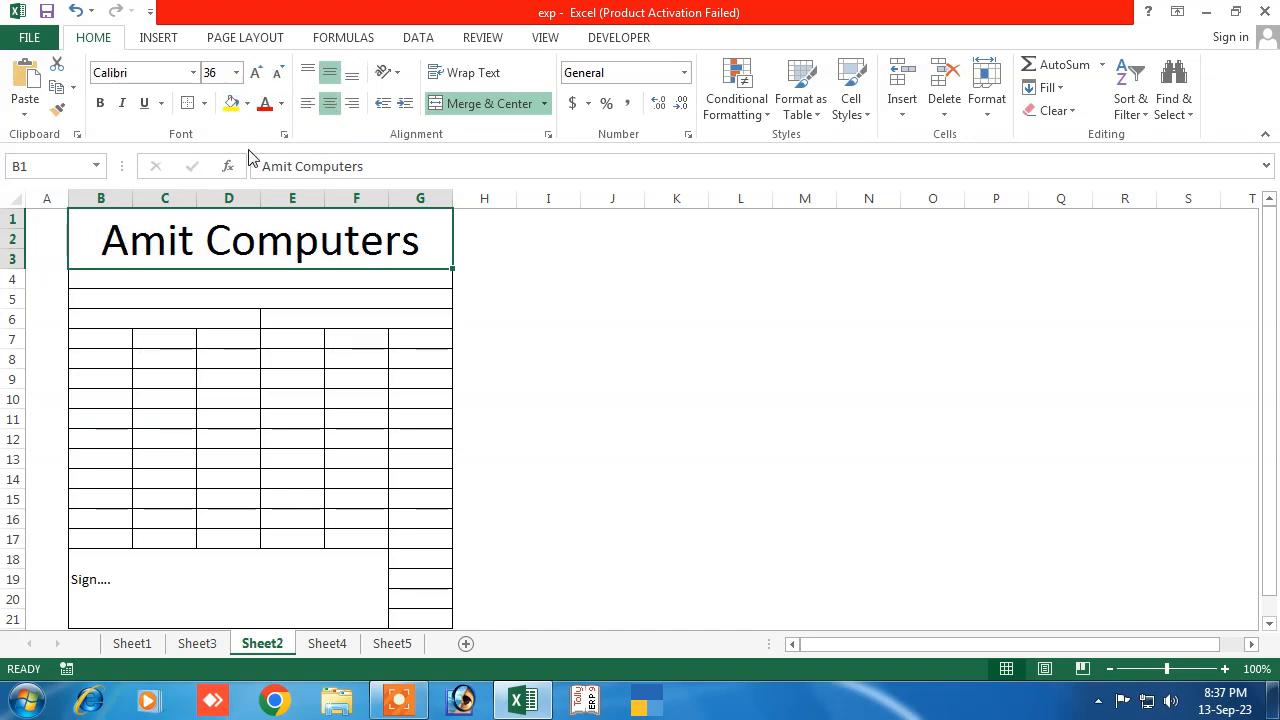
pyautogui.click(248, 104)
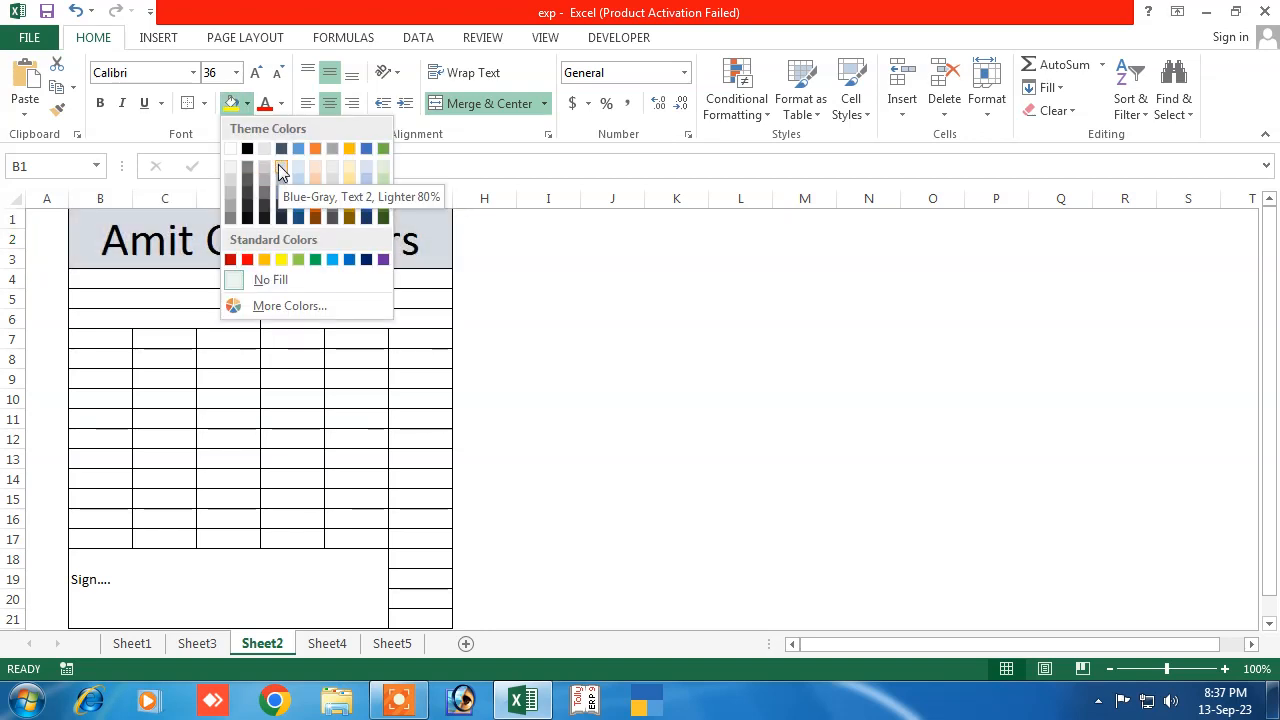
pyautogui.click(314, 166)
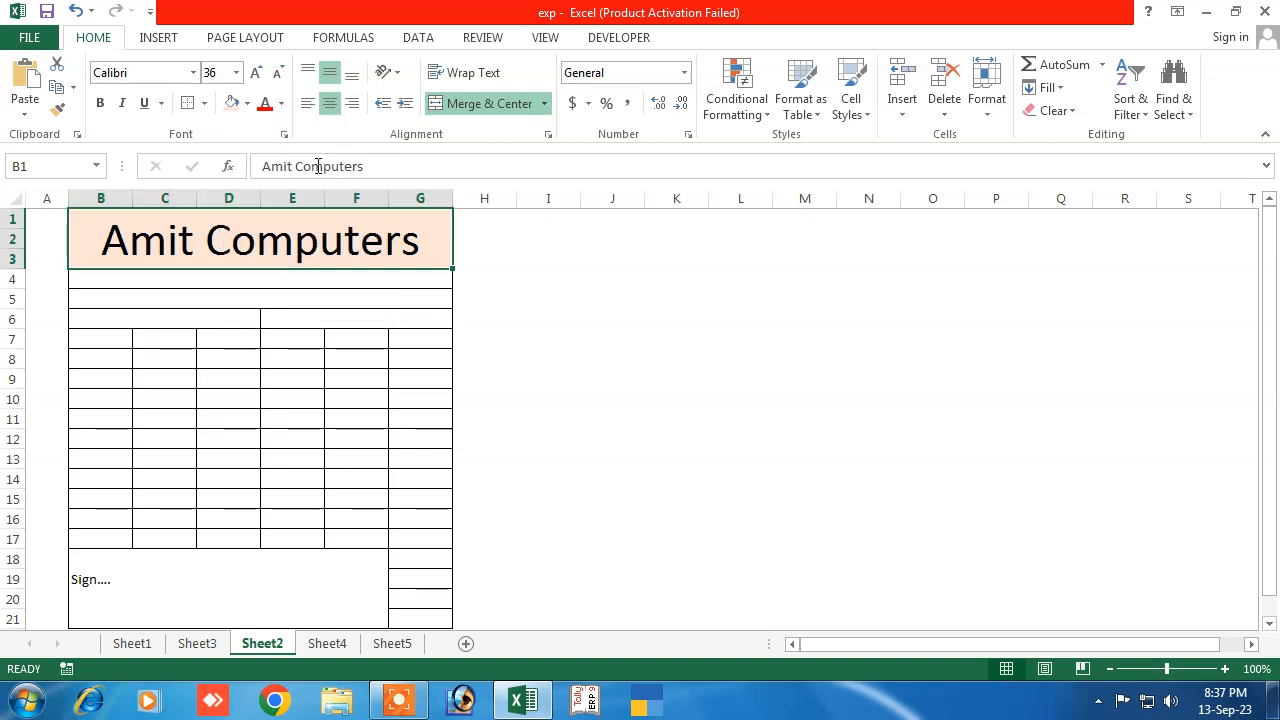
pyautogui.click(105, 282)
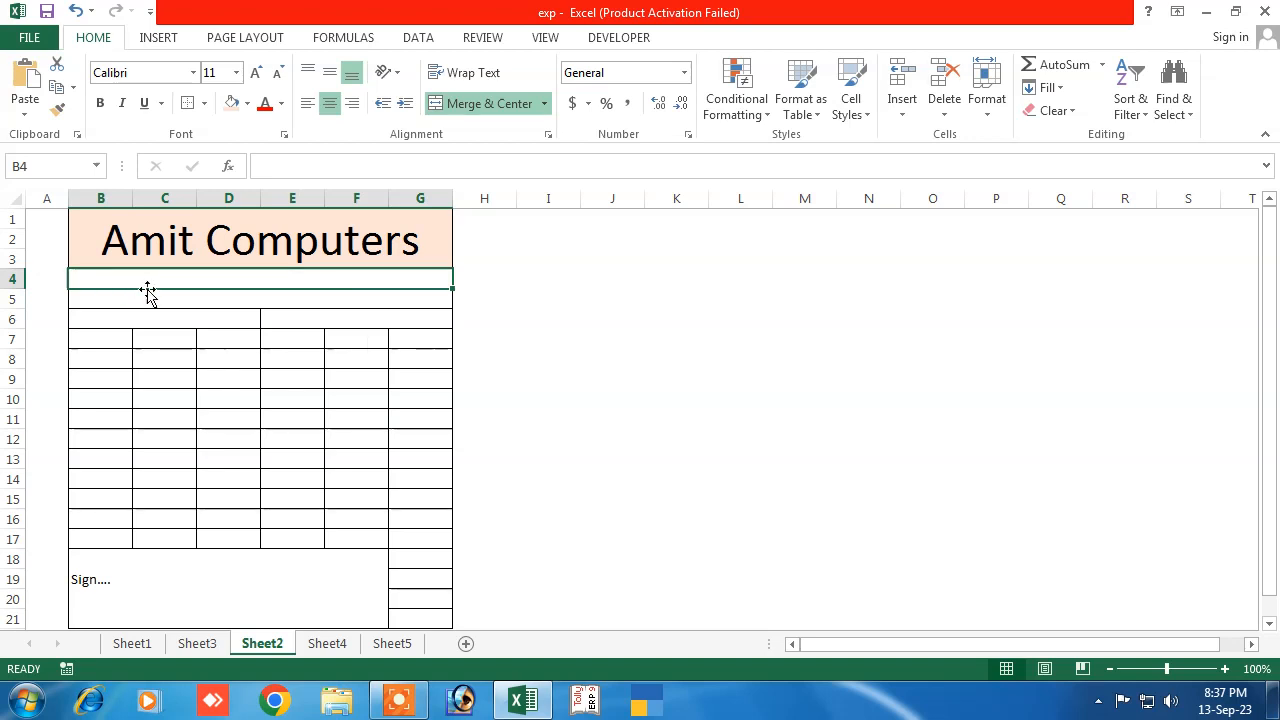
# Enter the shop's postal address with its PIN code in merged row 4
pyautogui.write('K')
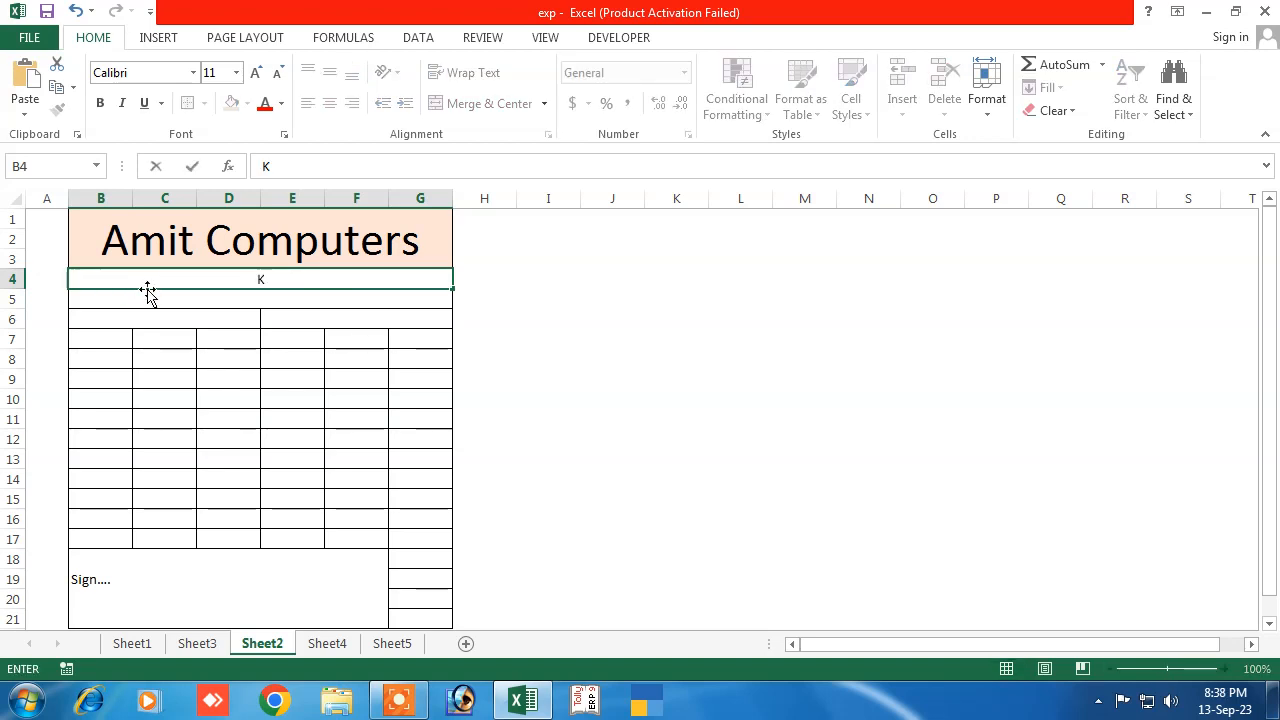
pyautogui.write('eshaw chowk sa')
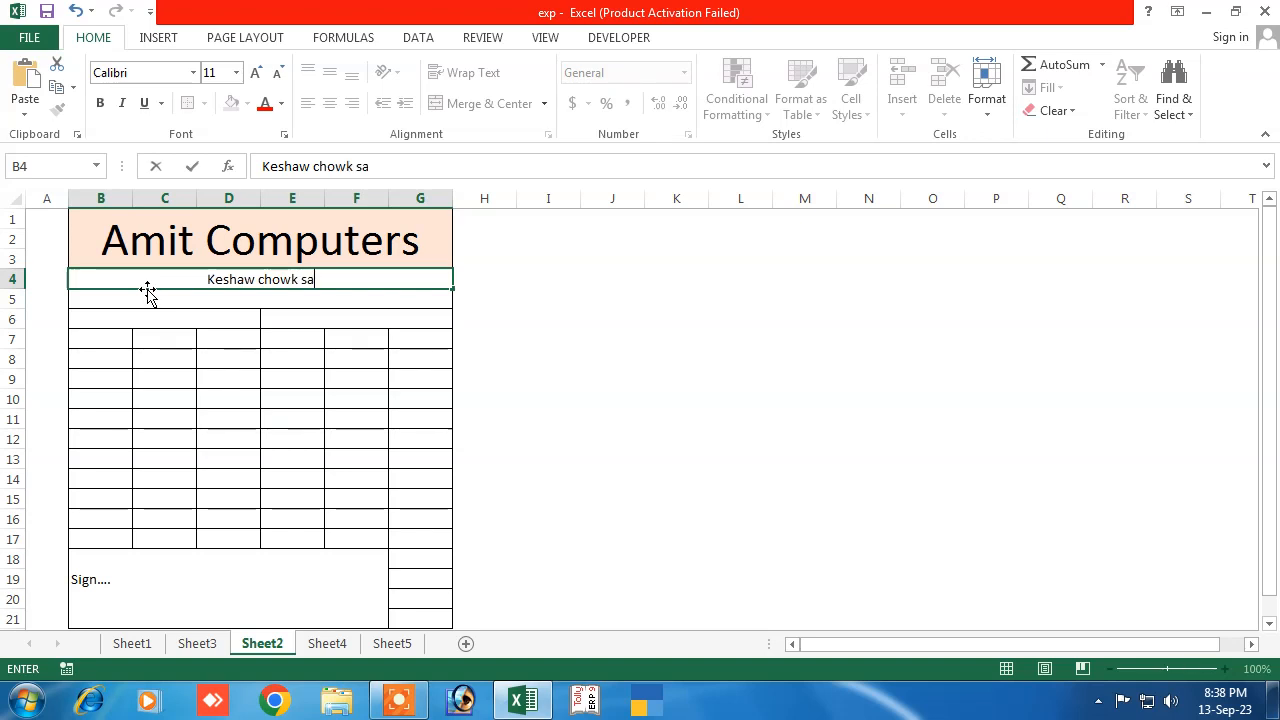
pyautogui.write('heb')
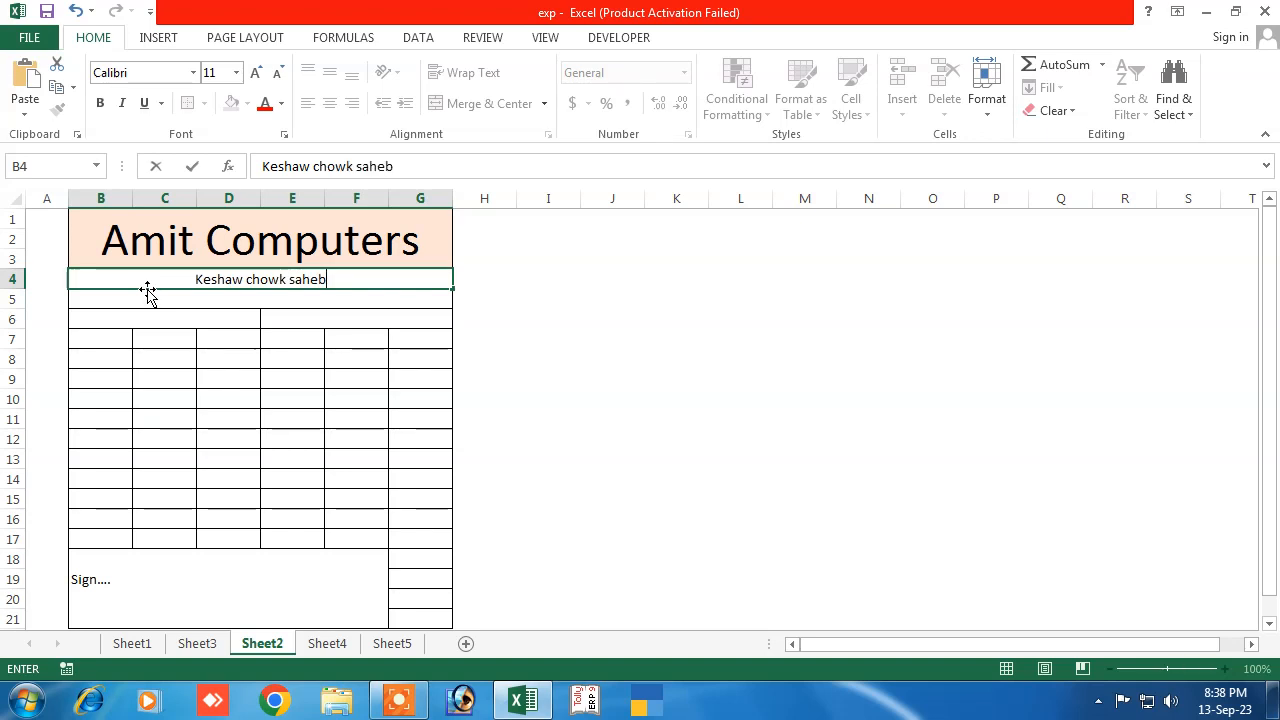
pyautogui.write('ganj ,')
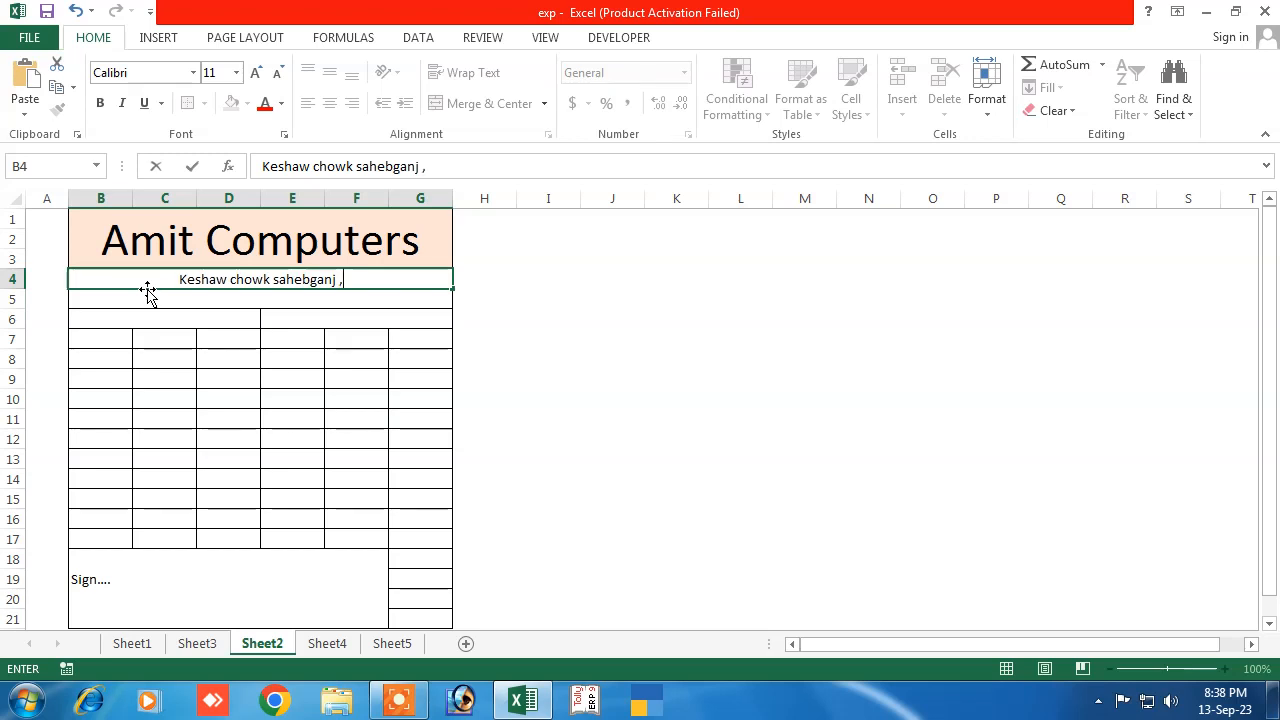
pyautogui.write('muzaffarpur ')
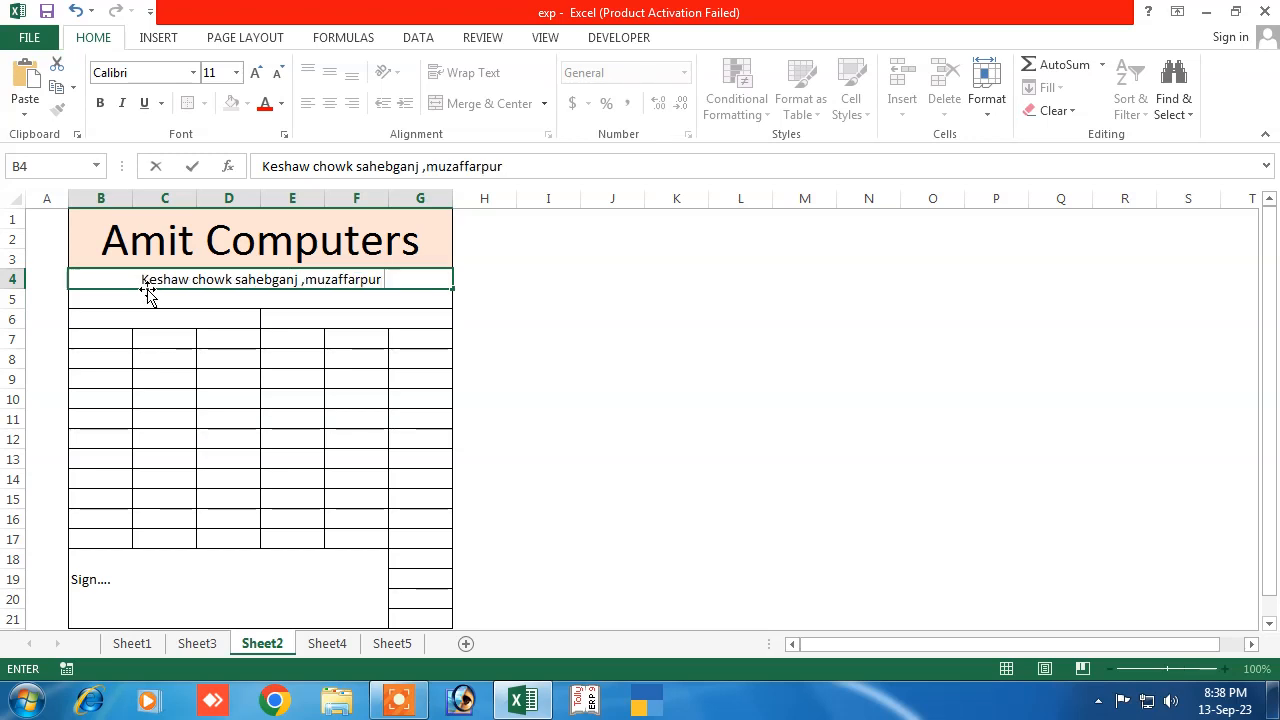
pyautogui.write(',82')
pyautogui.press('BackSpace')
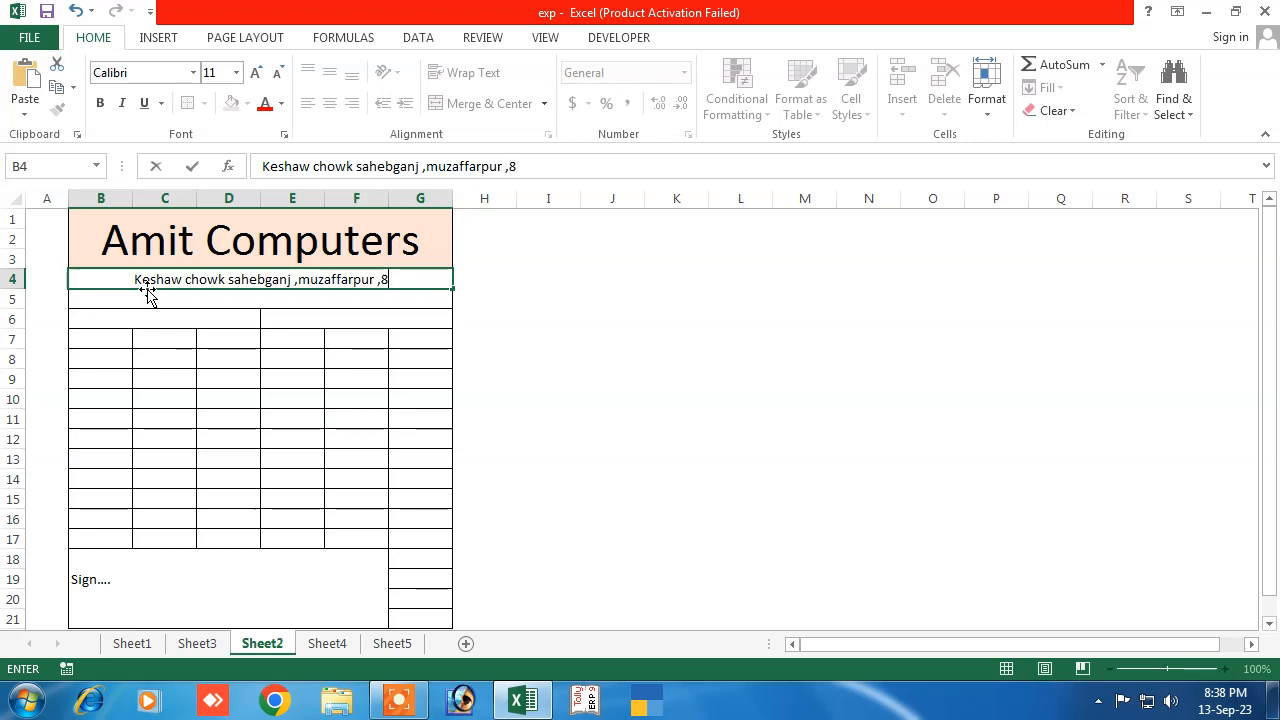
pyautogui.write('43125')
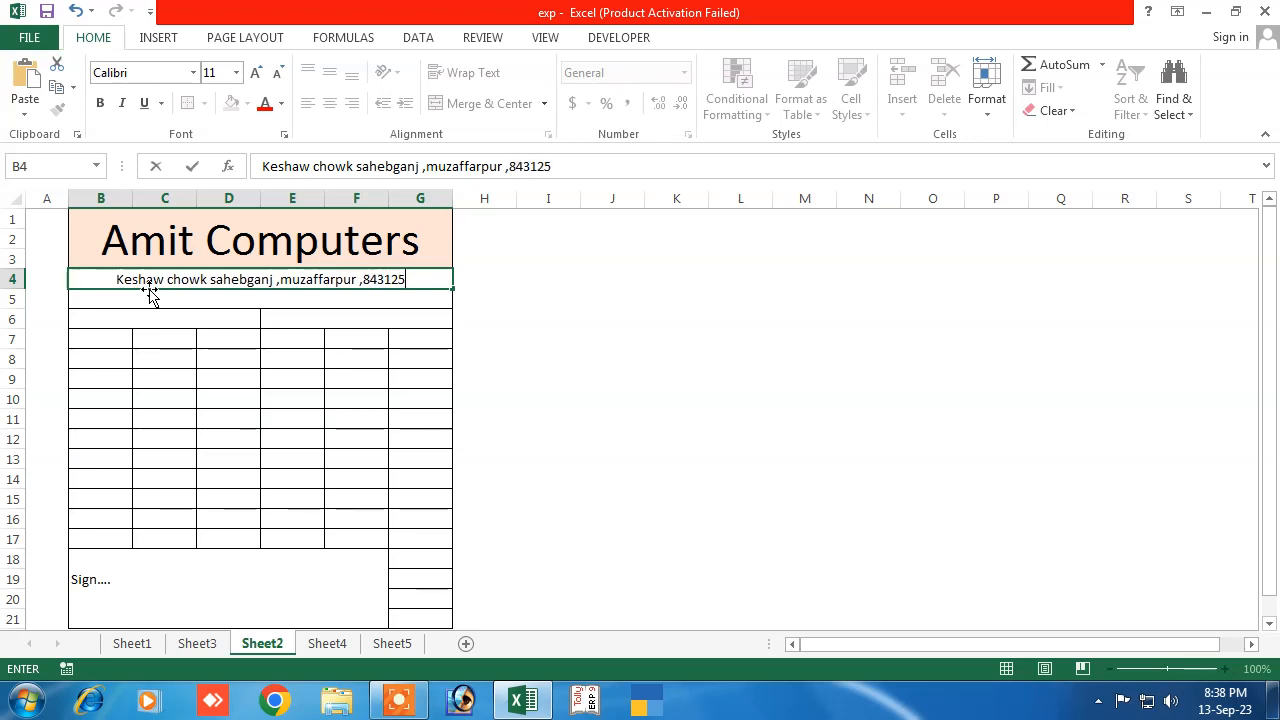
pyautogui.click(302, 345)
pyautogui.click(354, 283)
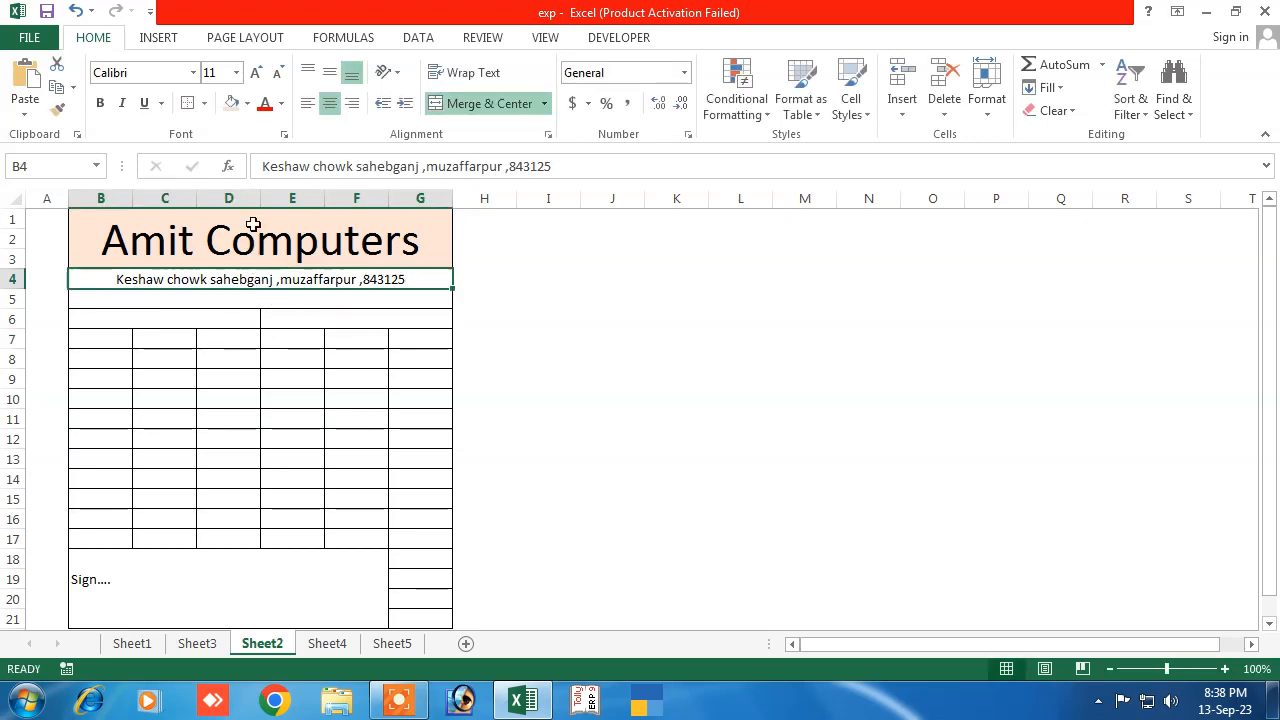
# Shade the address cell B4 with a light grey fill
pyautogui.click(248, 104)
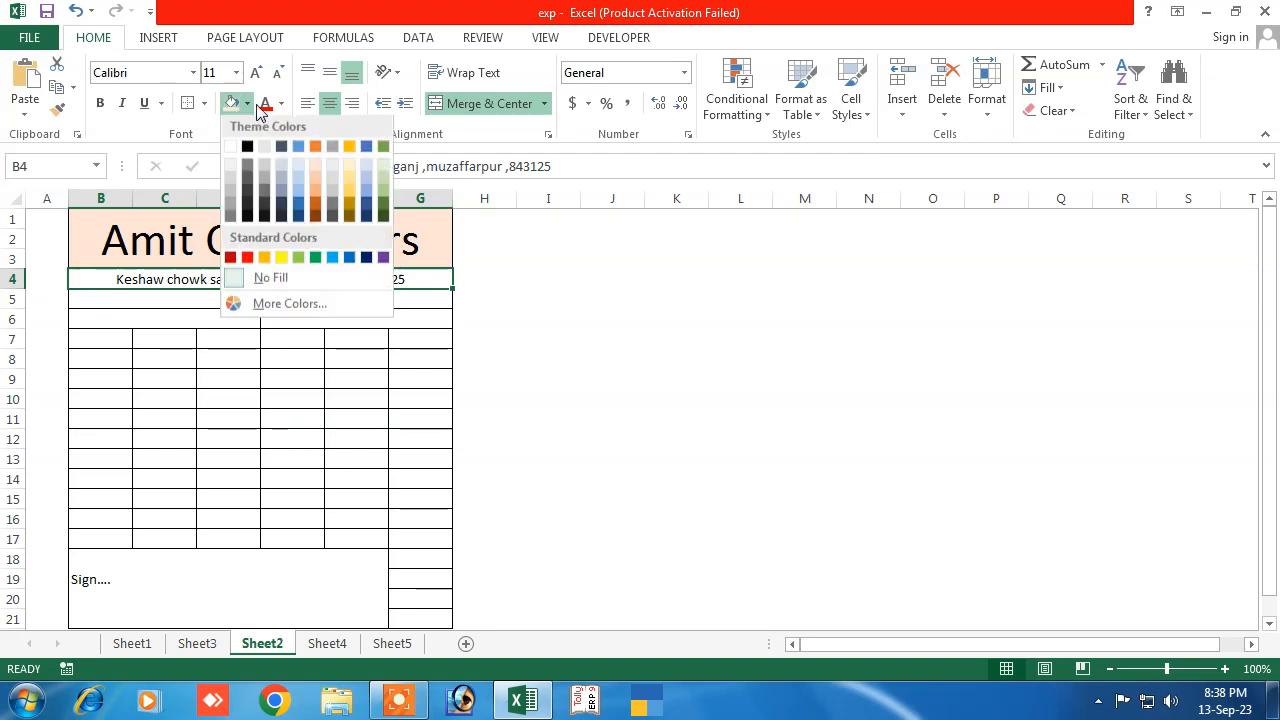
pyautogui.click(332, 169)
pyautogui.click(178, 302)
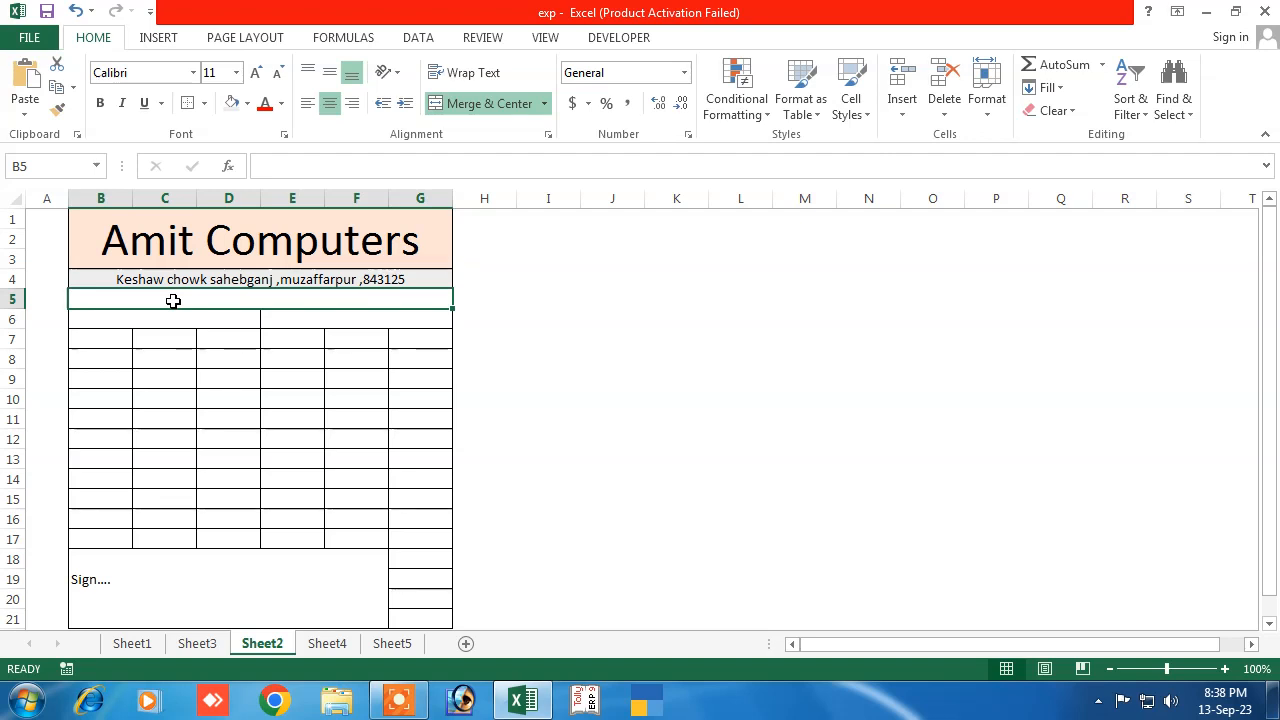
# Enter the shop's GST number followed by a blank 'Date : ................' field in row 5
pyautogui.write('GS')
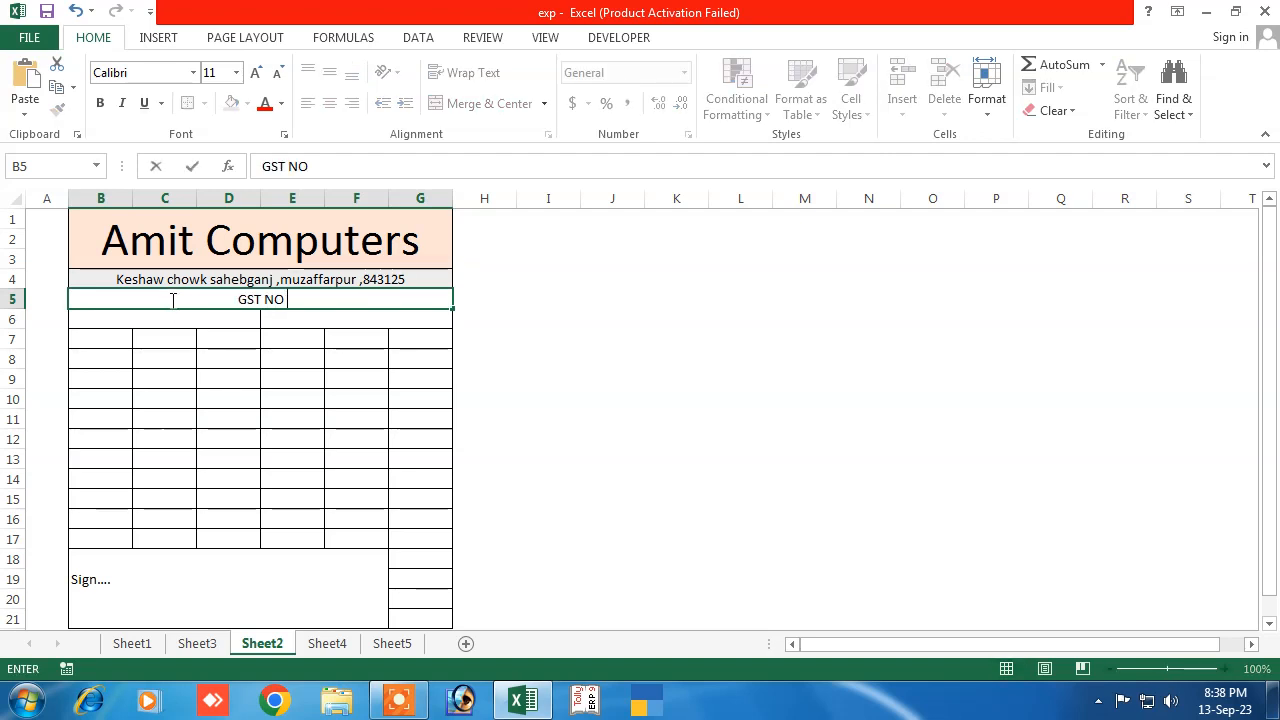
pyautogui.write('T NO FERFD')
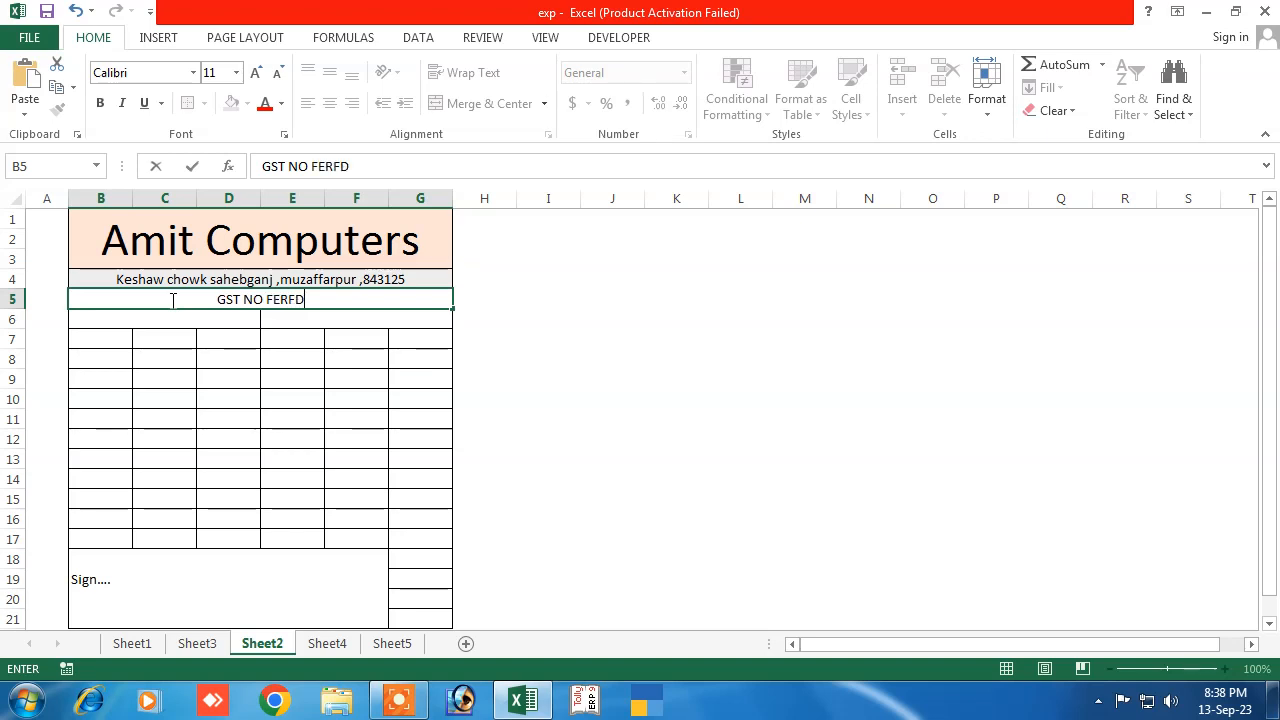
pyautogui.write('564564')
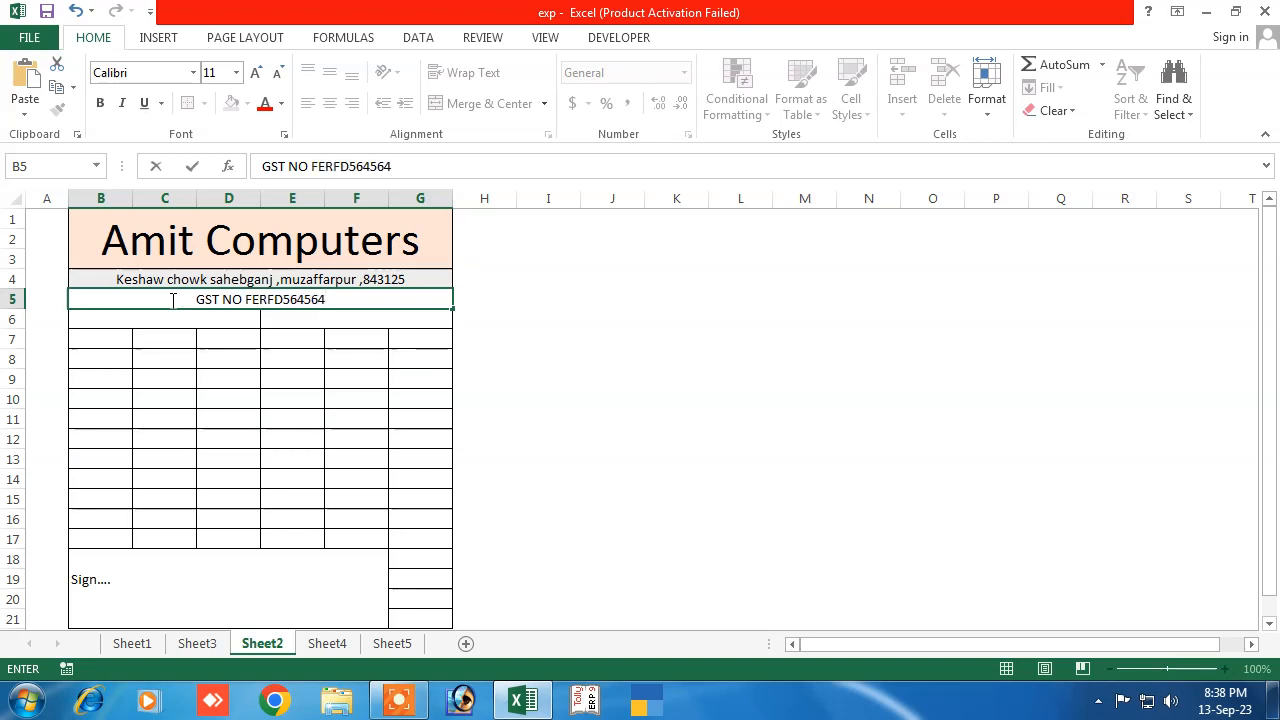
pyautogui.write('DSFDS')
pyautogui.press('BackSpace')
pyautogui.press('BackSpace')
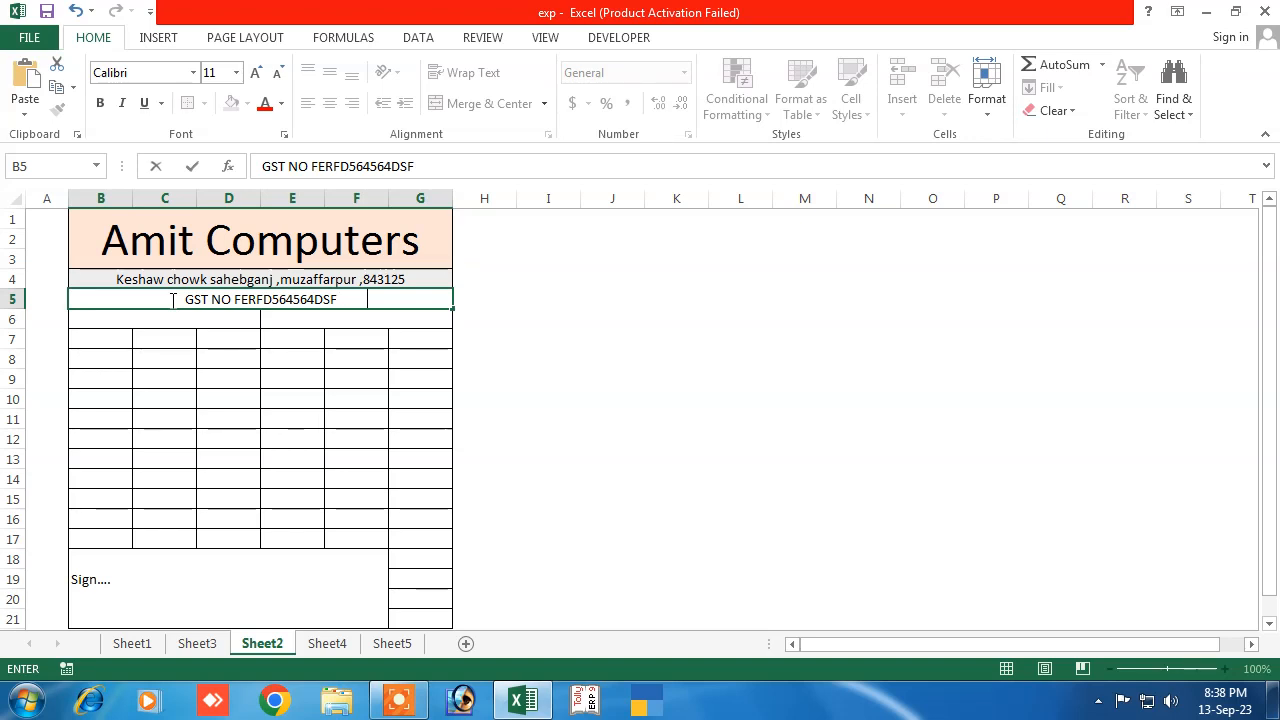
pyautogui.write('Date ')
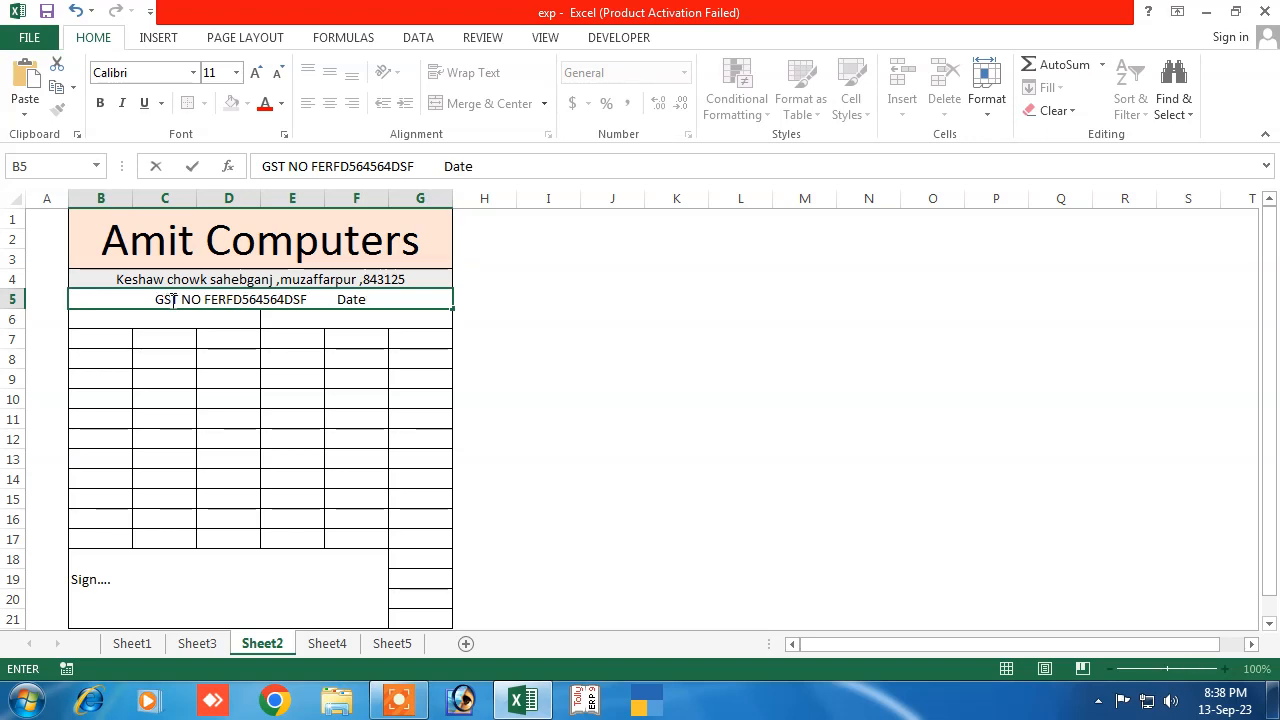
pyautogui.write(': ................')
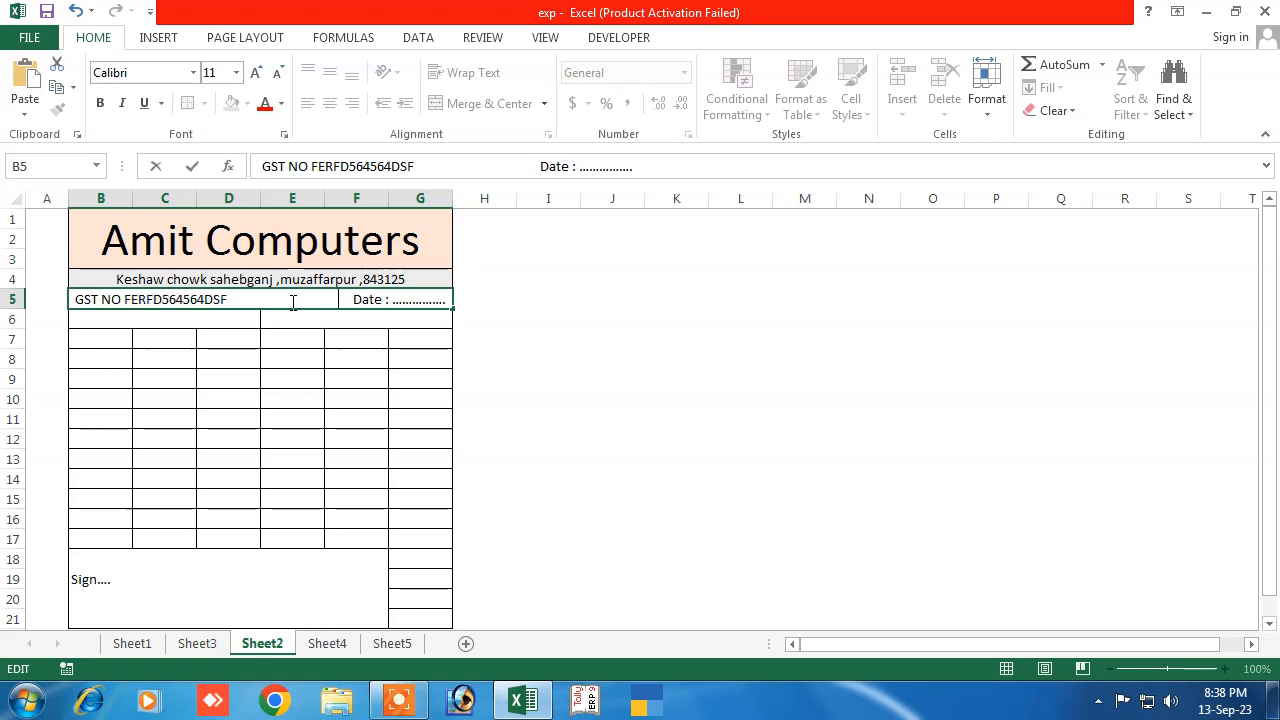
pyautogui.click(182, 414)
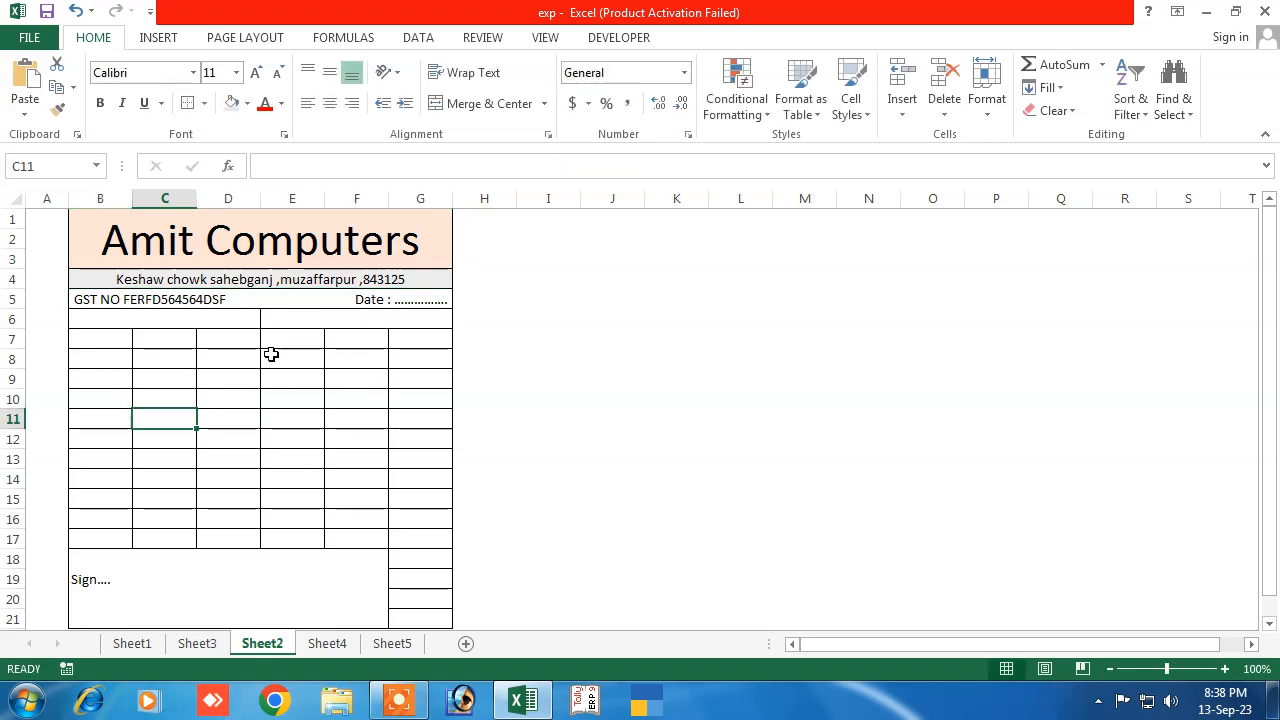
# Remove all borders from row 6 across B6:G6
pyautogui.click(206, 318)
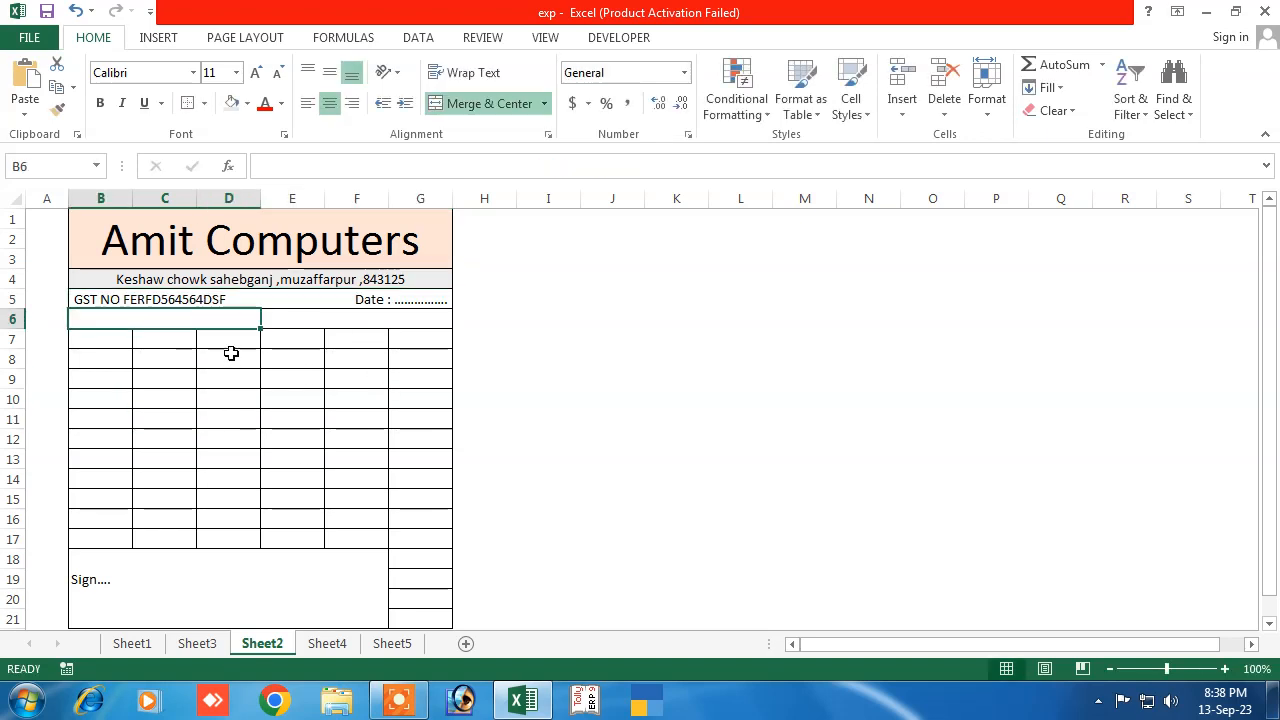
pyautogui.click(284, 336)
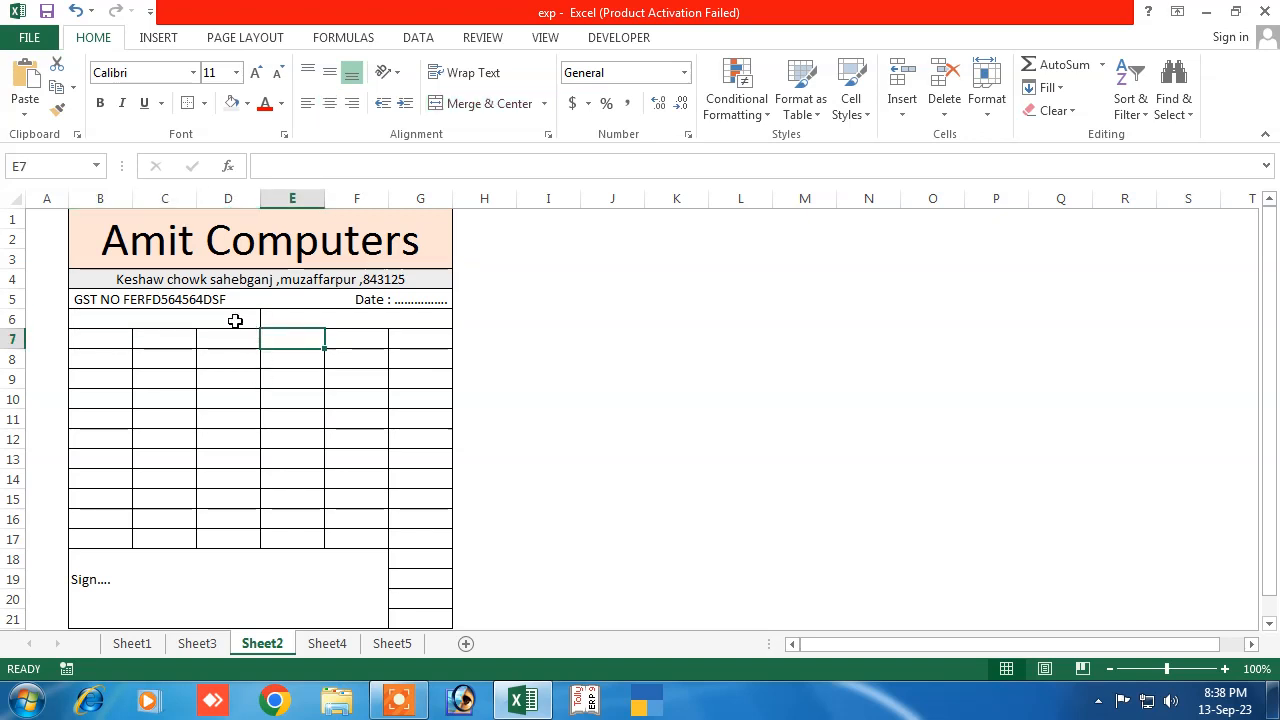
pyautogui.moveTo(235, 320); pyautogui.dragTo(408, 320)
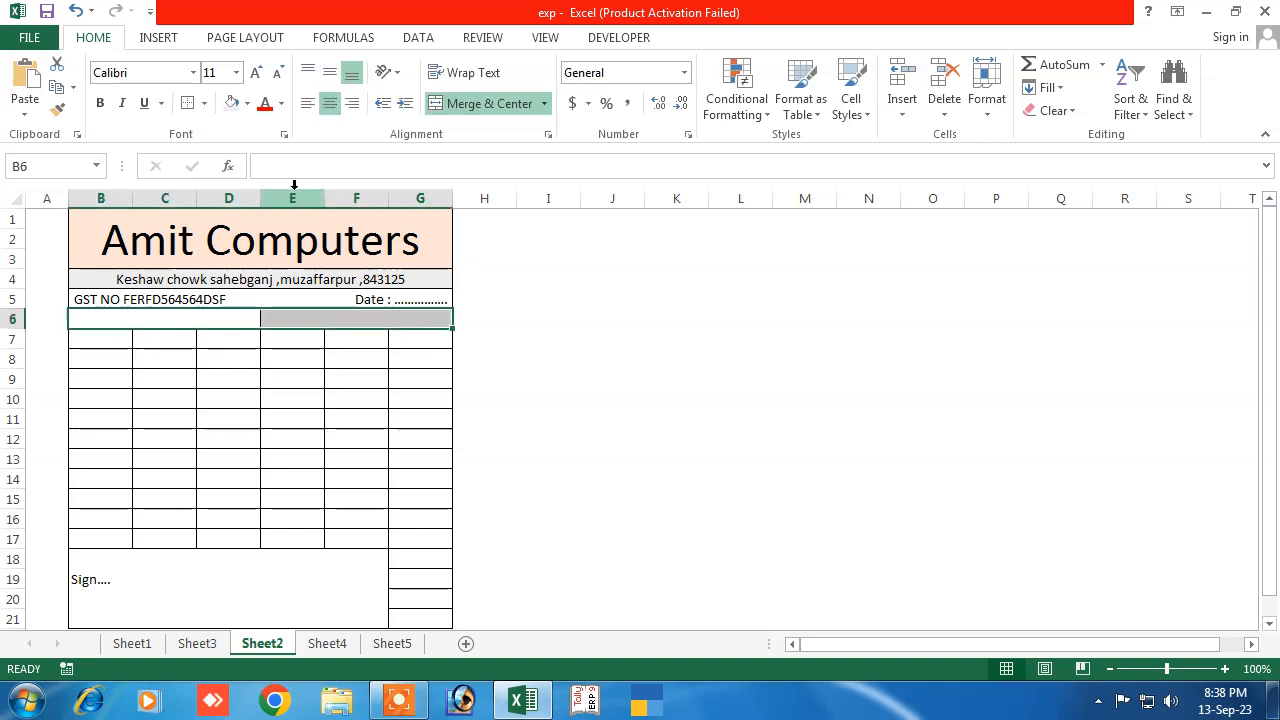
pyautogui.click(247, 103)
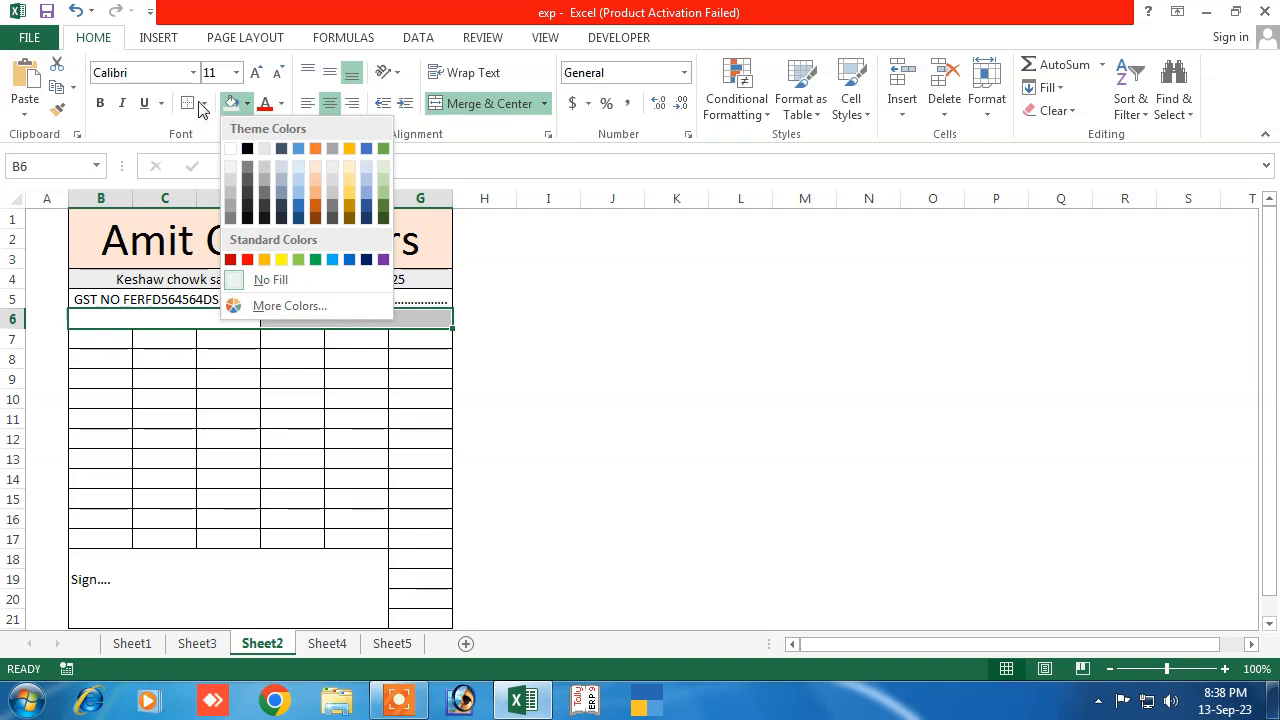
pyautogui.click(202, 104)
pyautogui.click(203, 104)
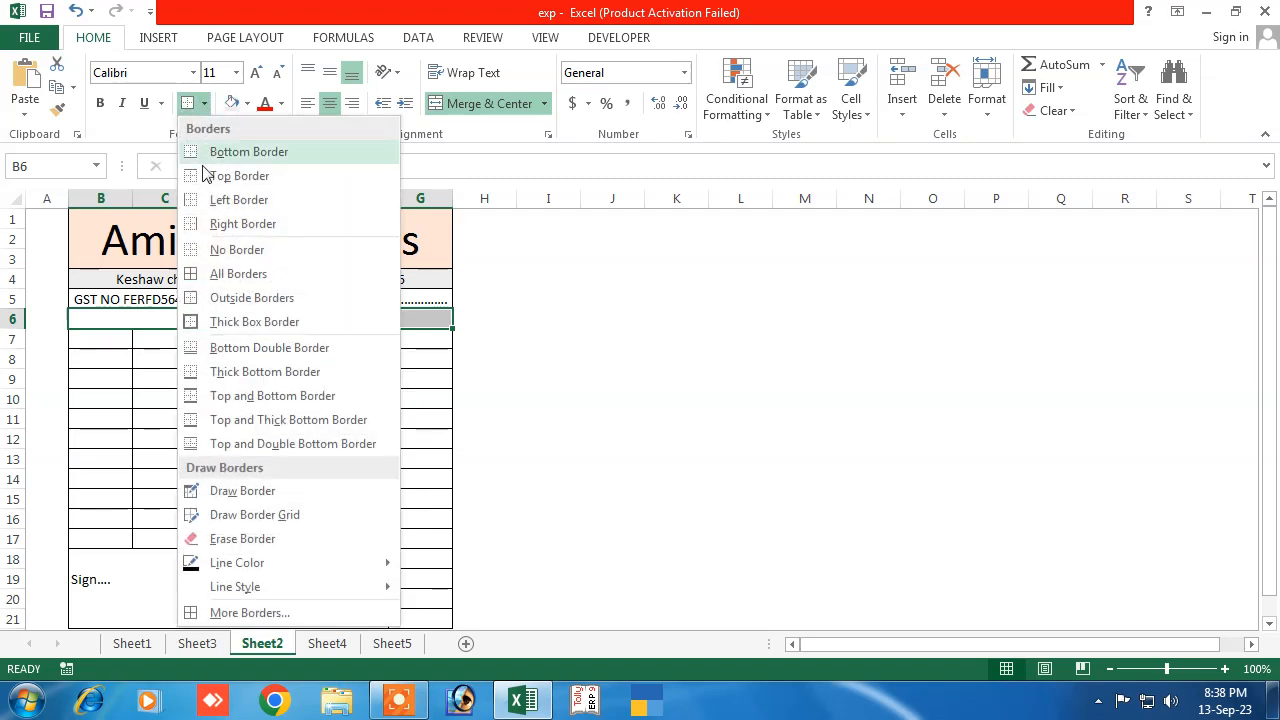
pyautogui.click(236, 259)
pyautogui.click(221, 381)
# Draw a single outside border around B6:G6
pyautogui.click(160, 318)
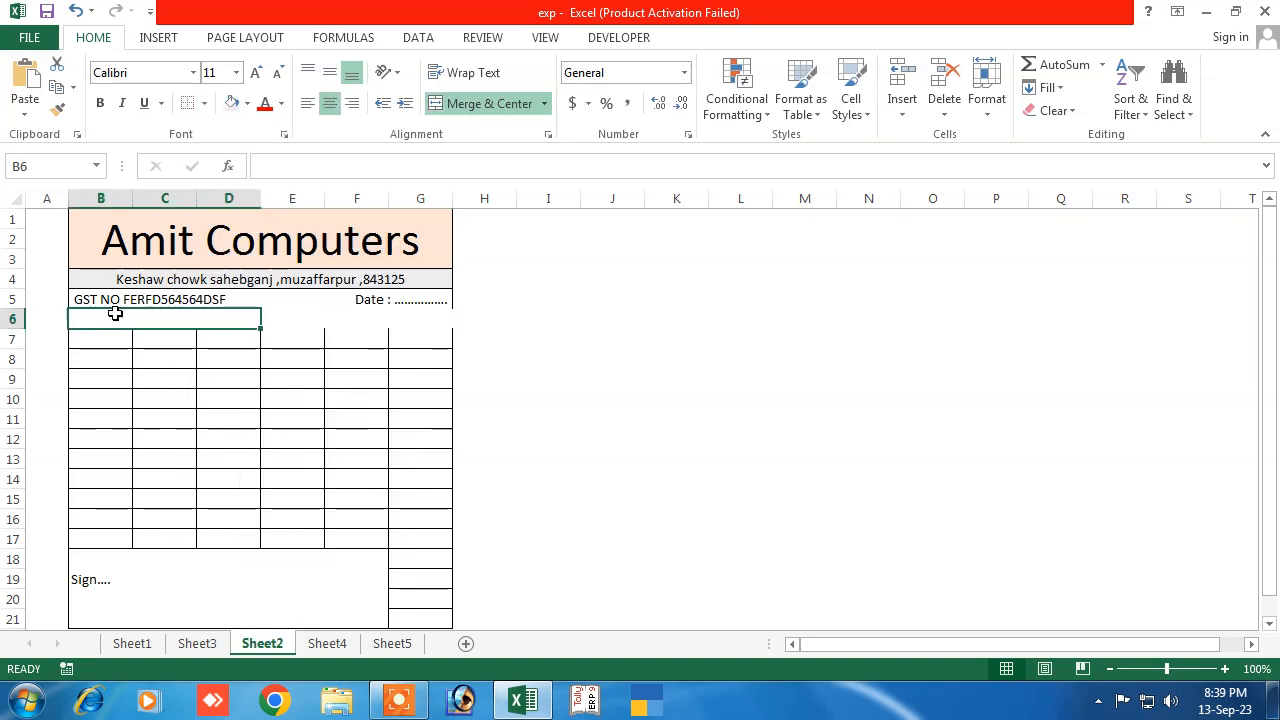
pyautogui.moveTo(115, 314); pyautogui.dragTo(420, 311)
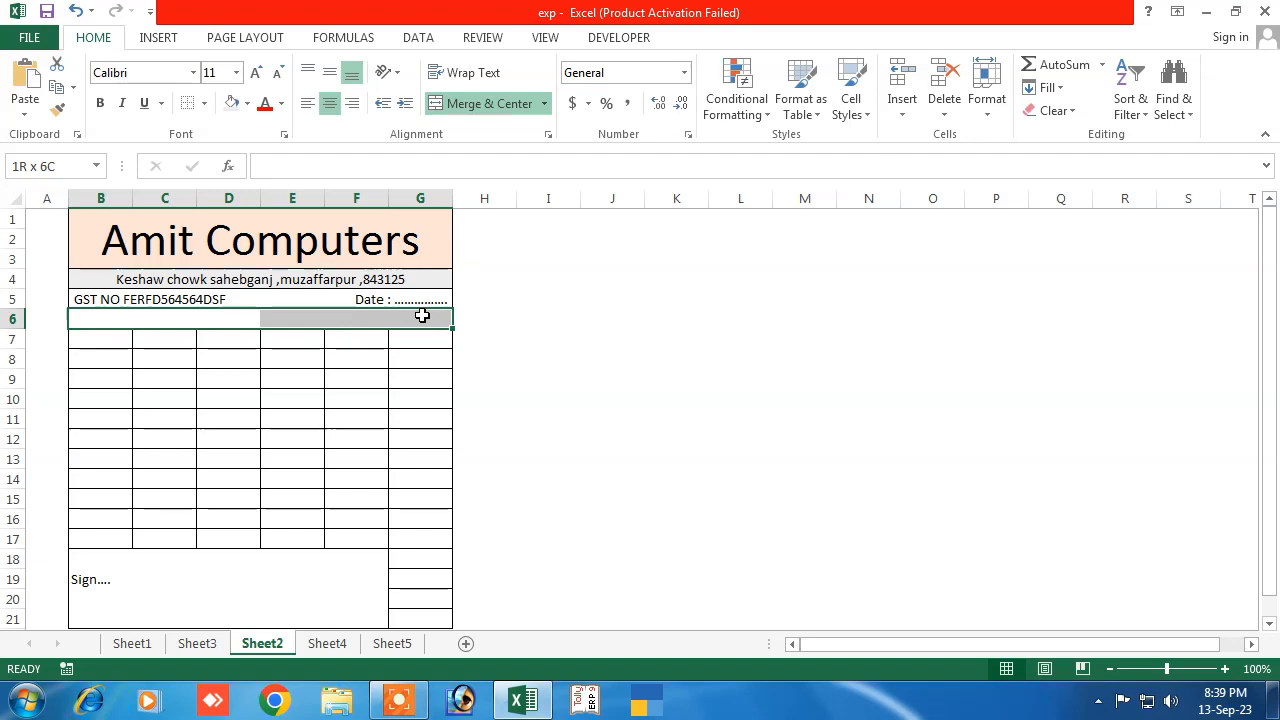
pyautogui.click(204, 104)
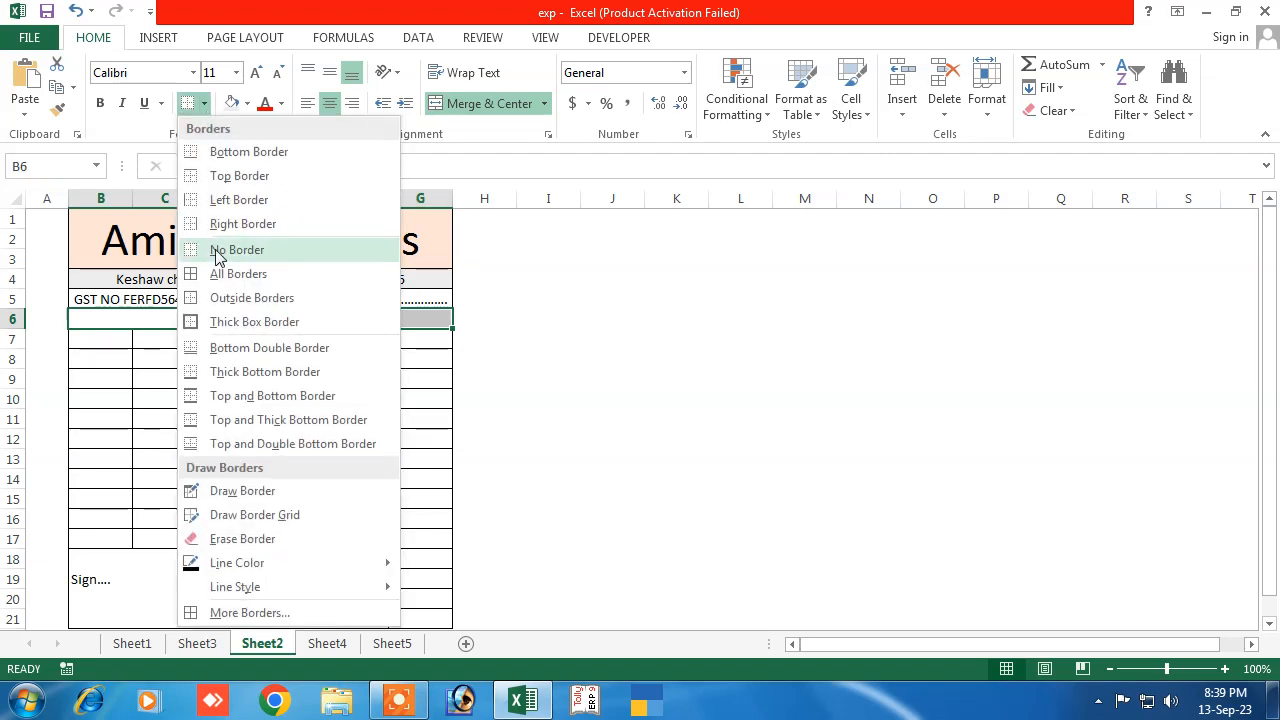
pyautogui.click(240, 300)
pyautogui.click(235, 396)
pyautogui.click(166, 312)
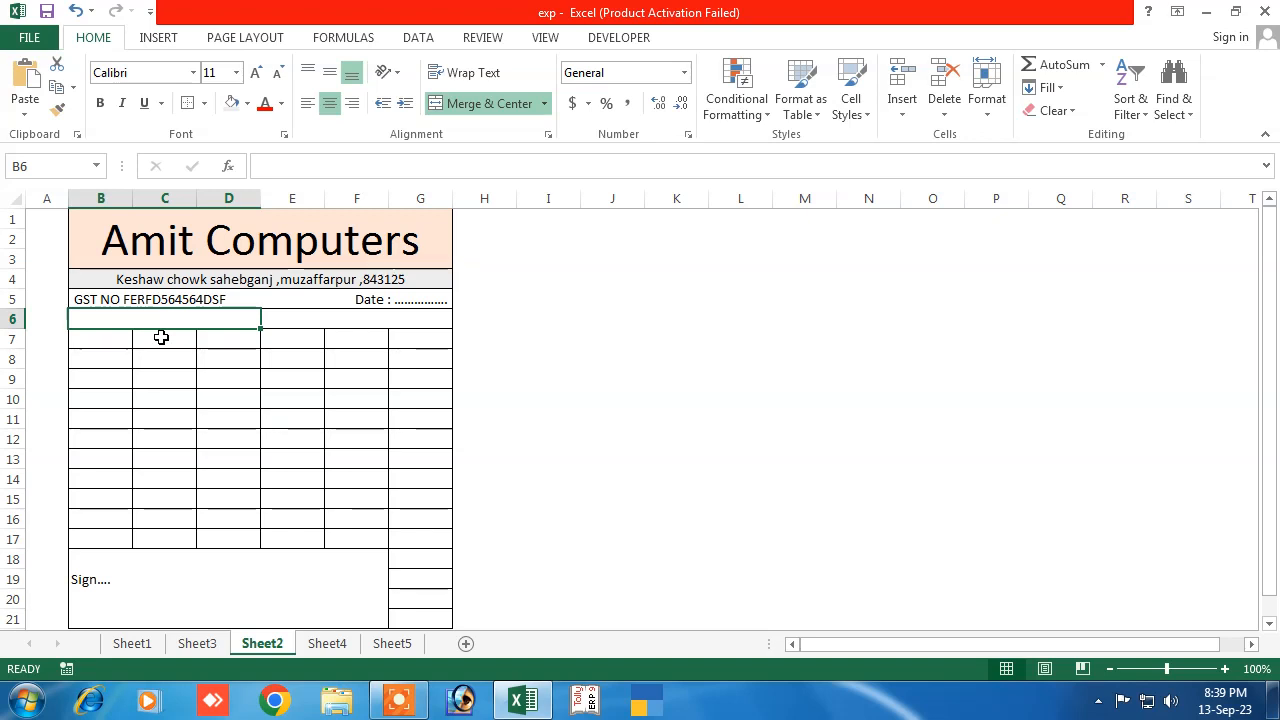
# Enter 'Party Name : ....' with a dotted line in merged B6 and left-align it
pyautogui.write('Par')
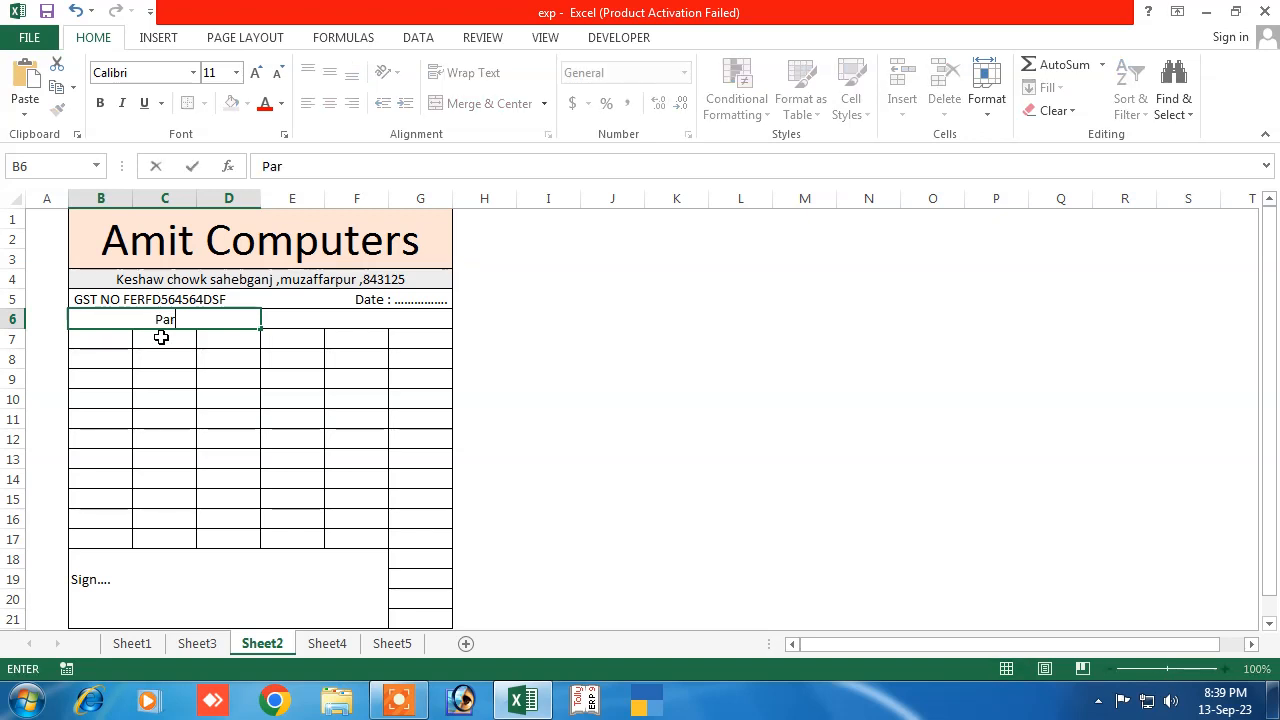
pyautogui.write('ty ')
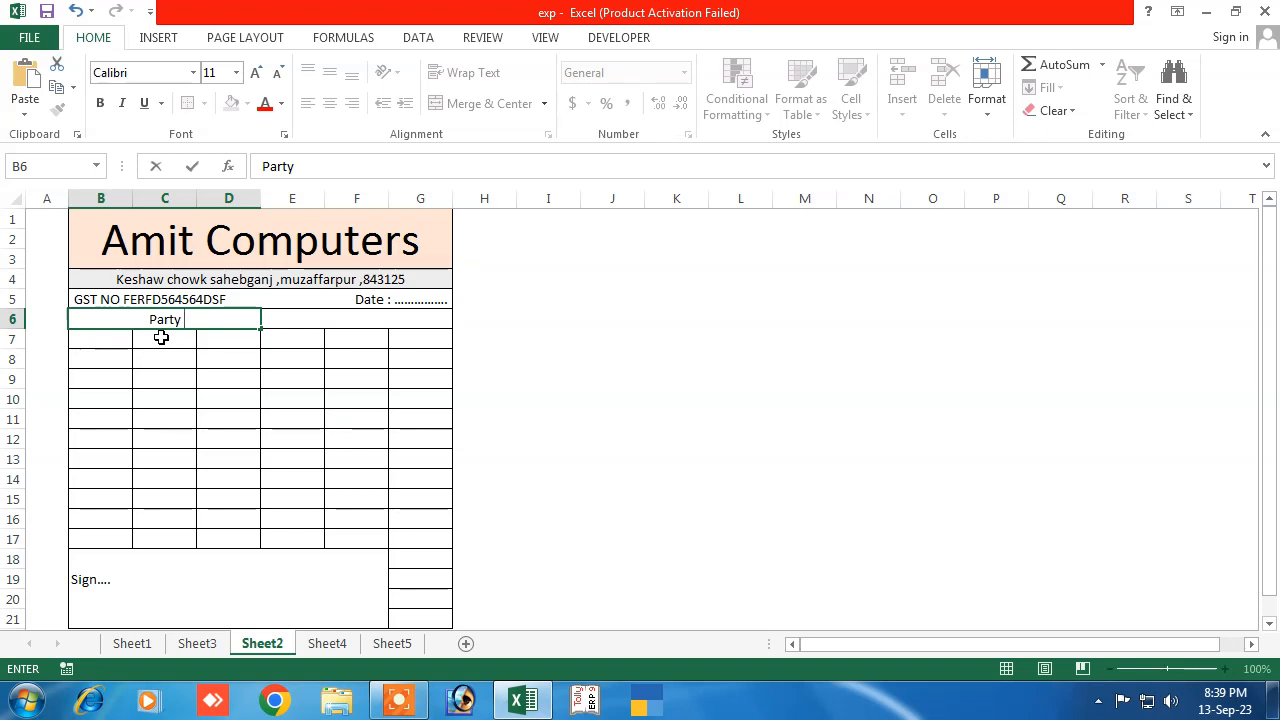
pyautogui.write('Name  :')
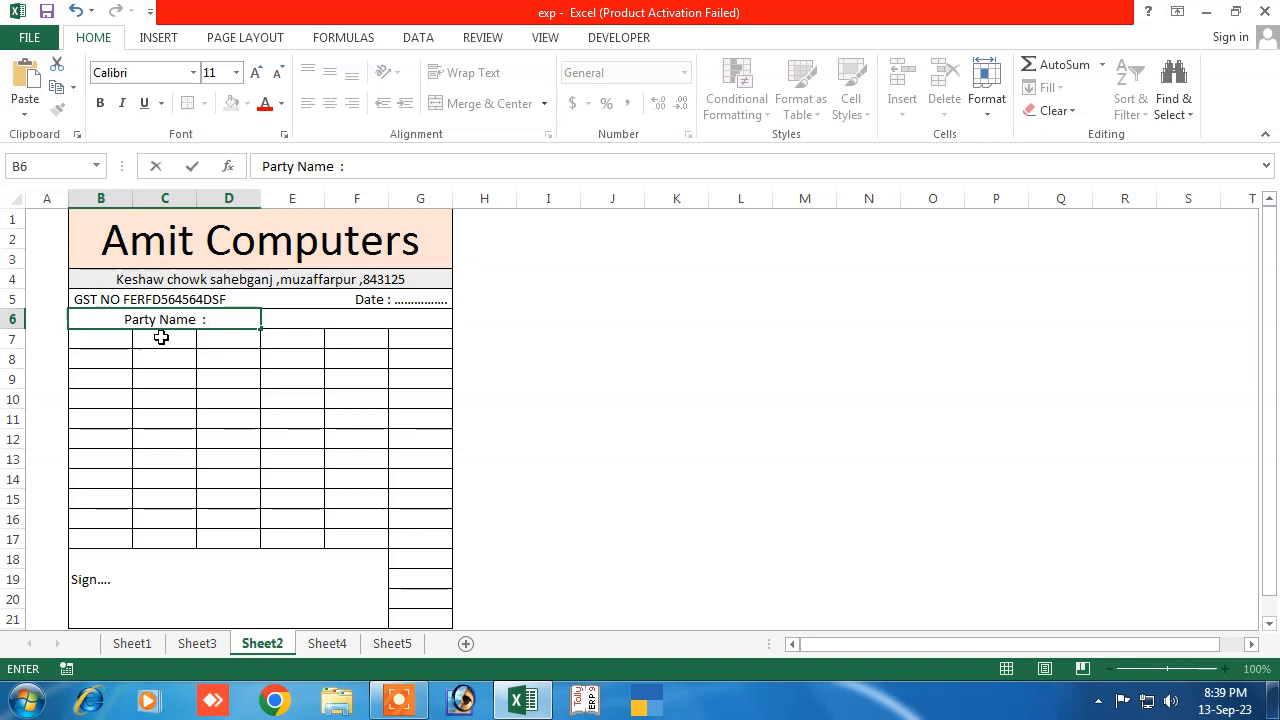
pyautogui.write(' ...................................')
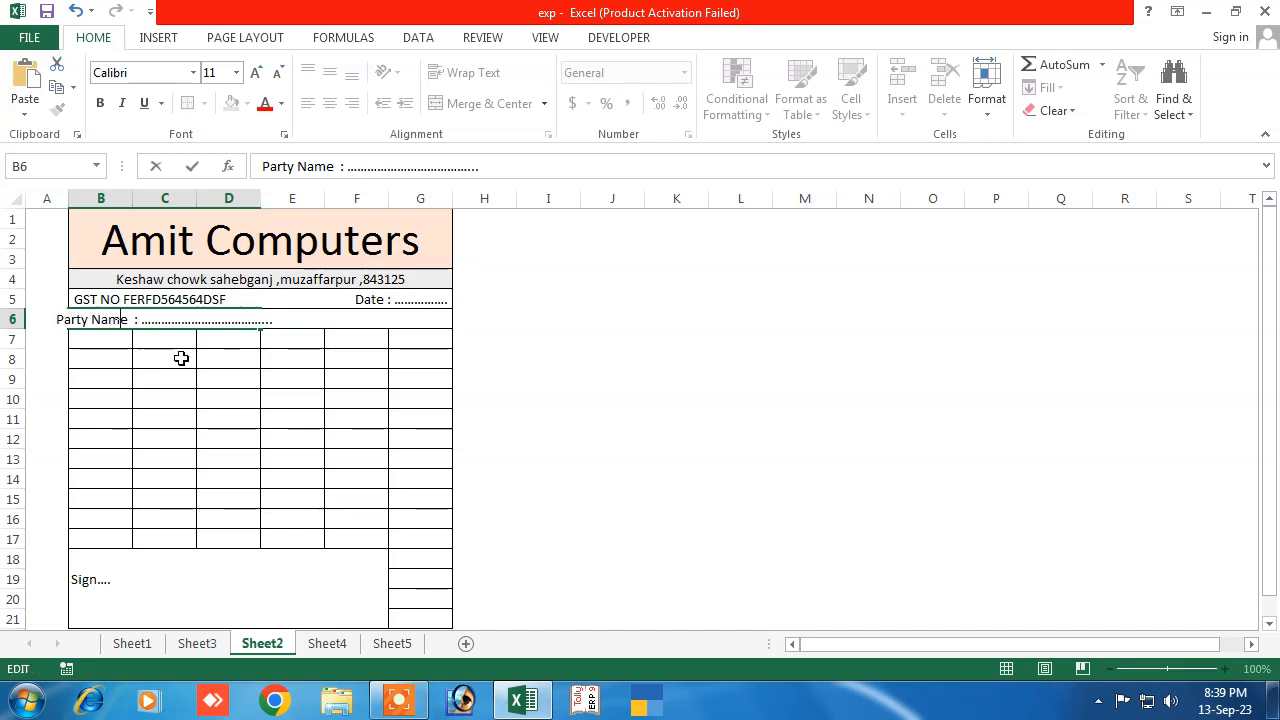
pyautogui.press('Return')
pyautogui.click(251, 318)
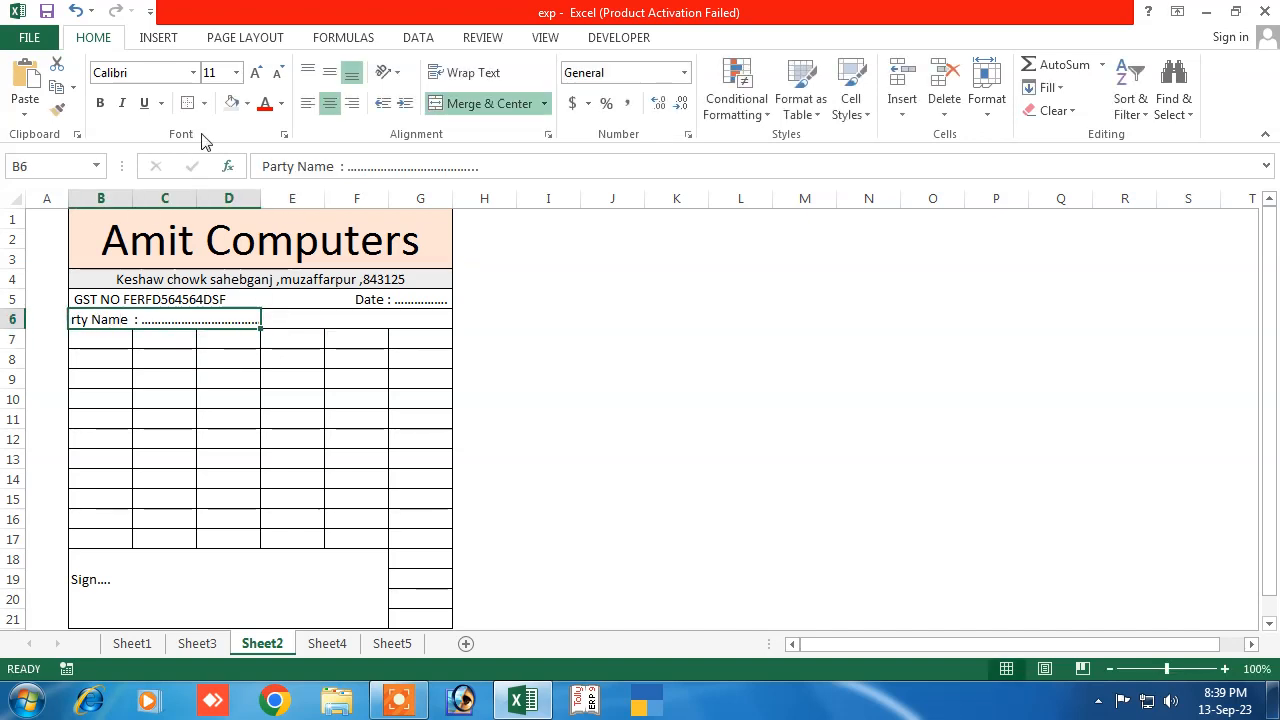
pyautogui.click(350, 105)
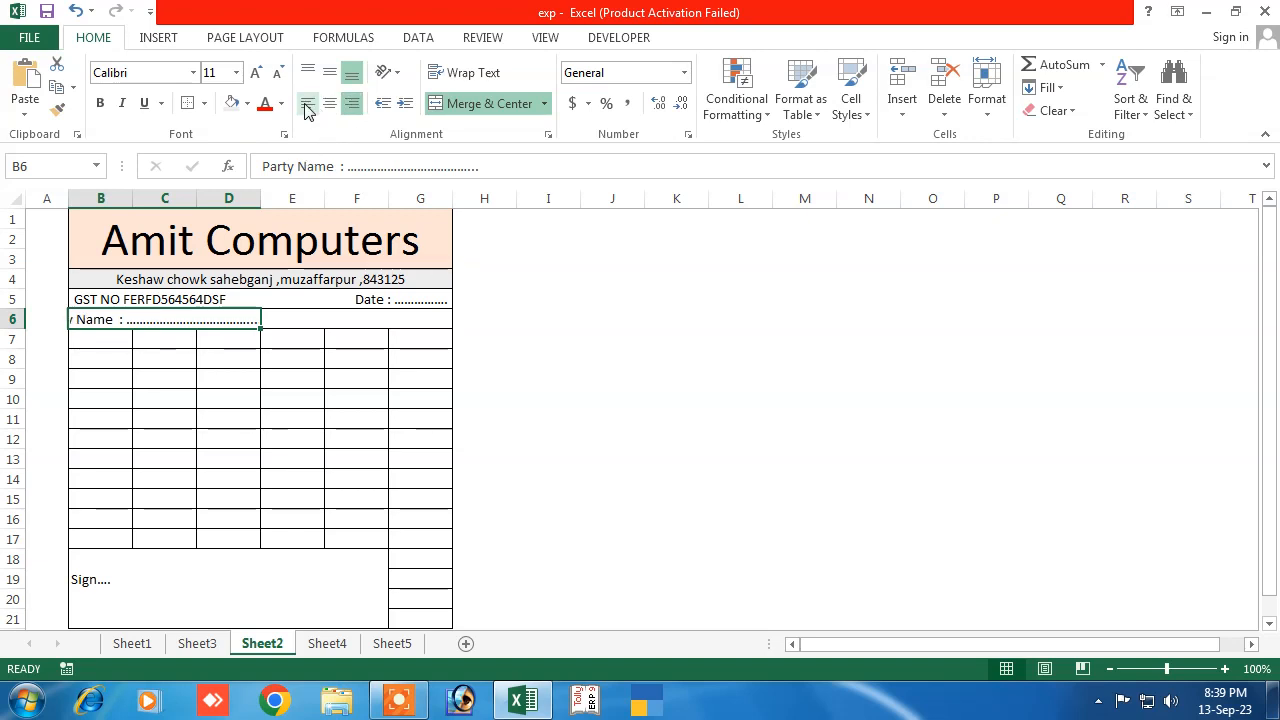
pyautogui.click(308, 103)
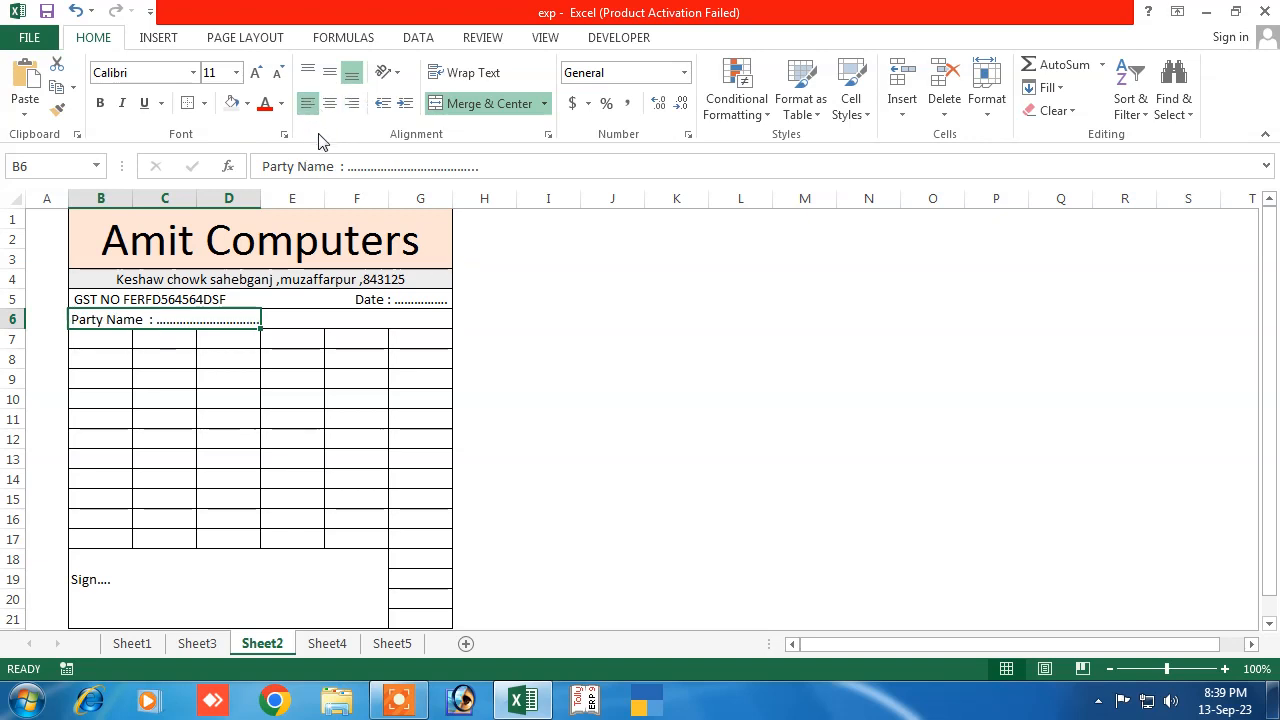
pyautogui.click(272, 345)
# Extend the Party Name dotted line with an extra dot in the formula bar
pyautogui.click(266, 318)
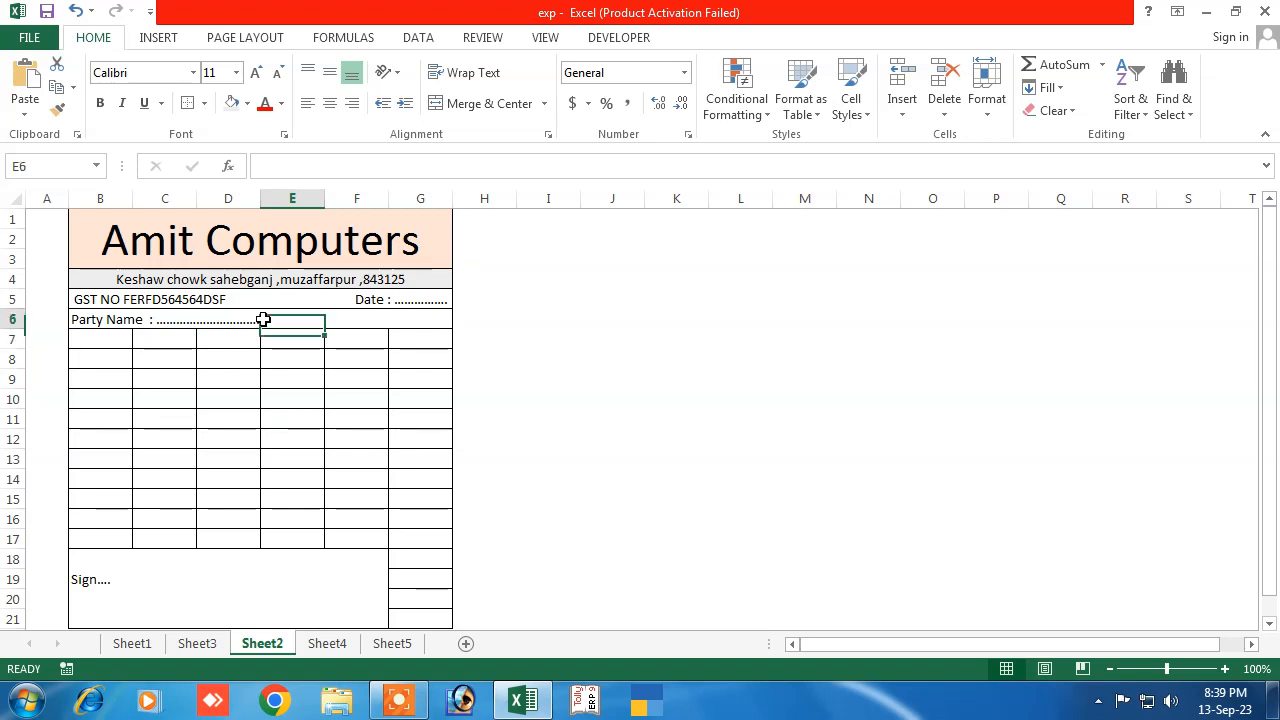
pyautogui.click(180, 322)
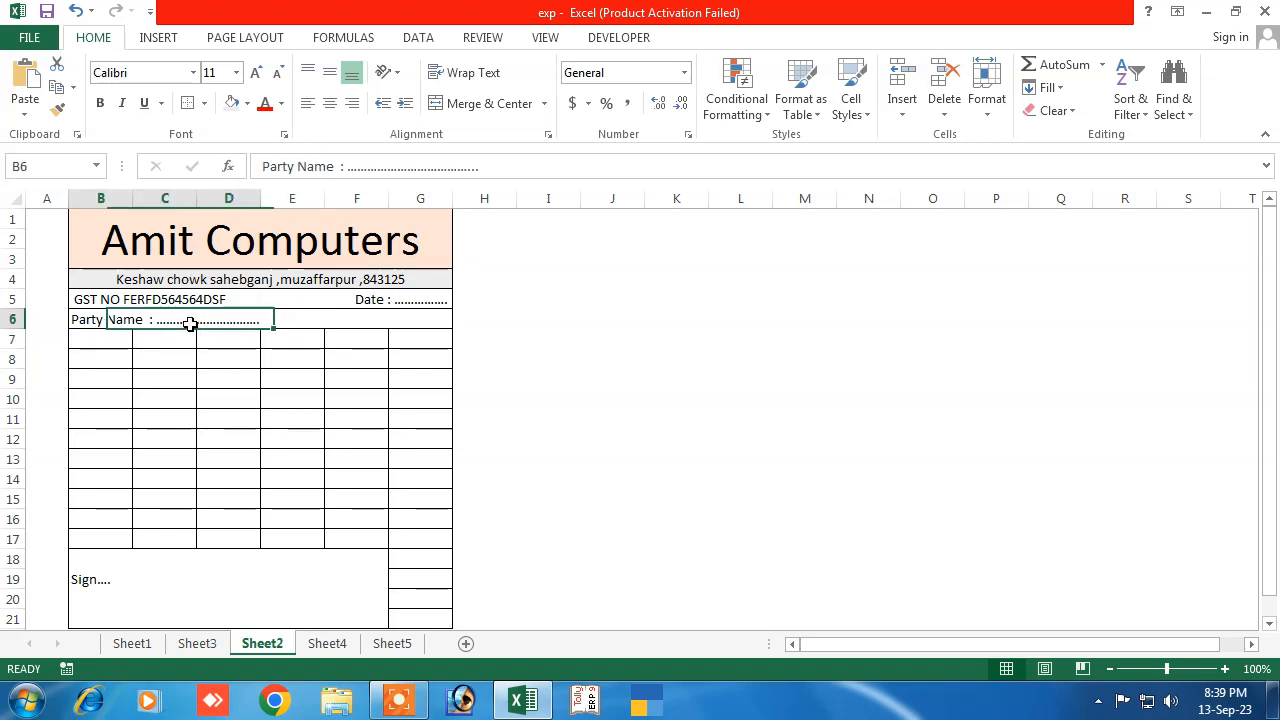
pyautogui.click(489, 170)
pyautogui.write('.............')
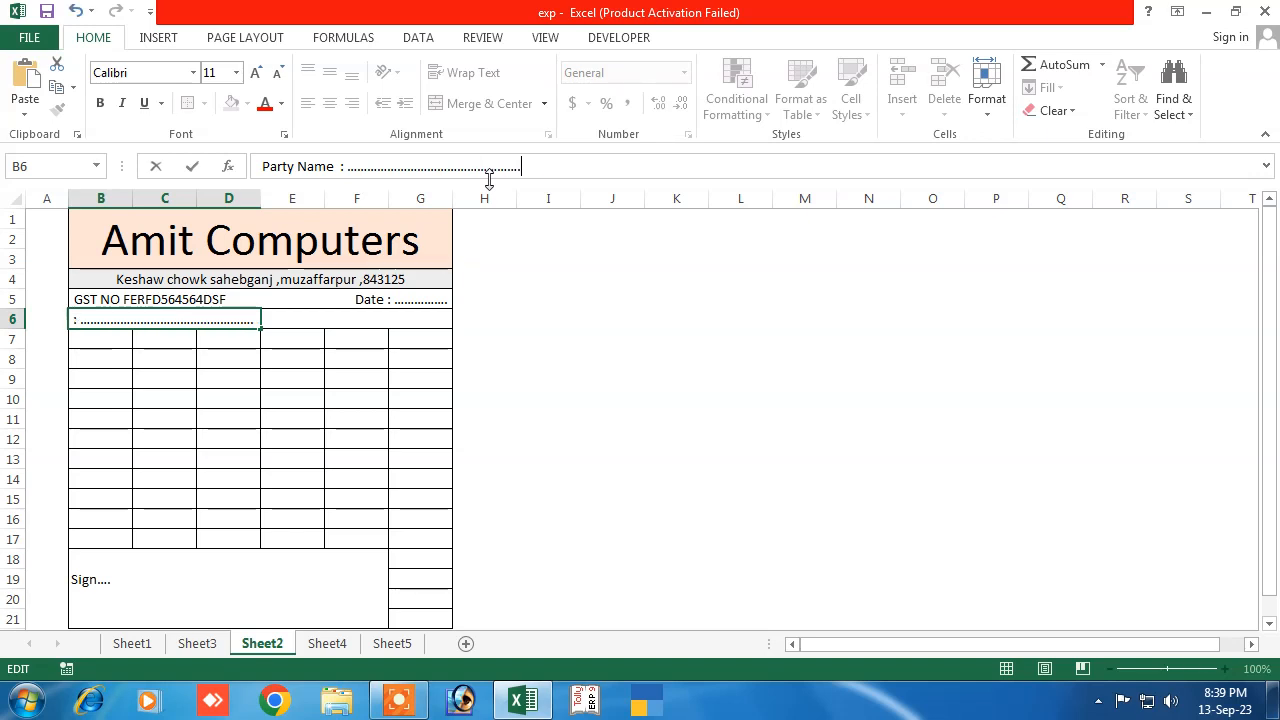
# Fill the header row B7:G7 with dark grey
pyautogui.click(356, 358)
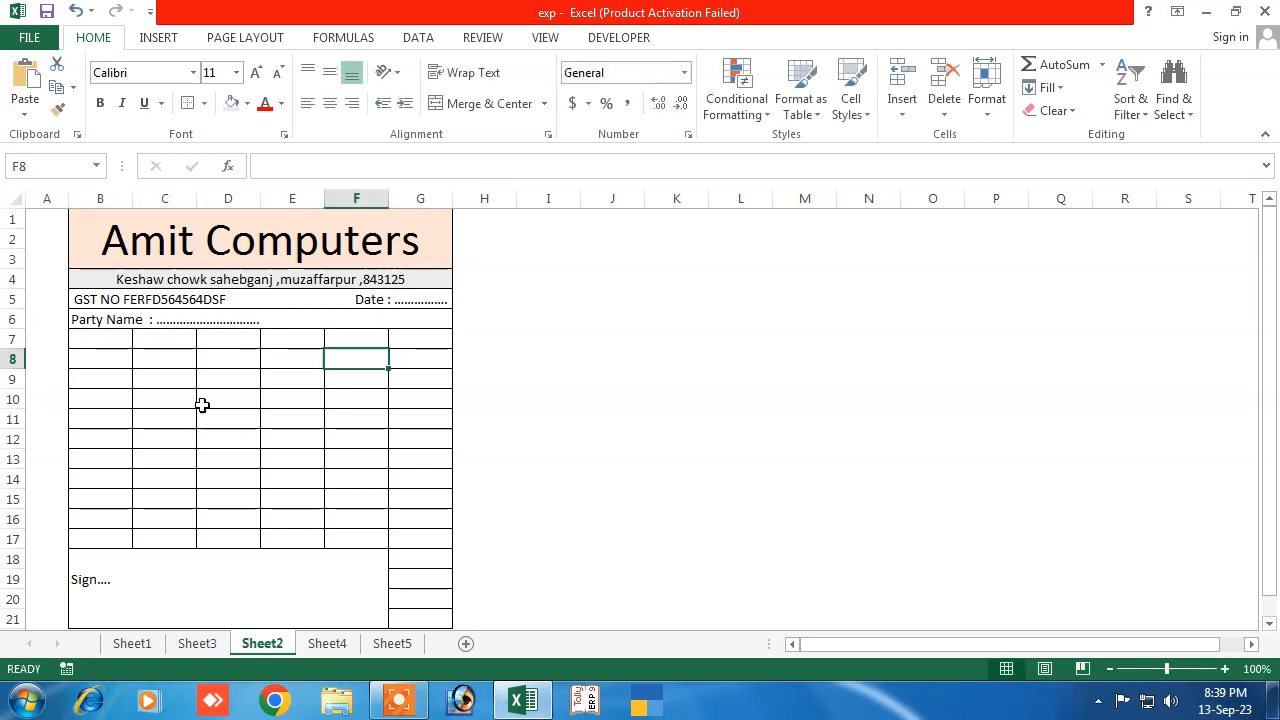
pyautogui.click(204, 319)
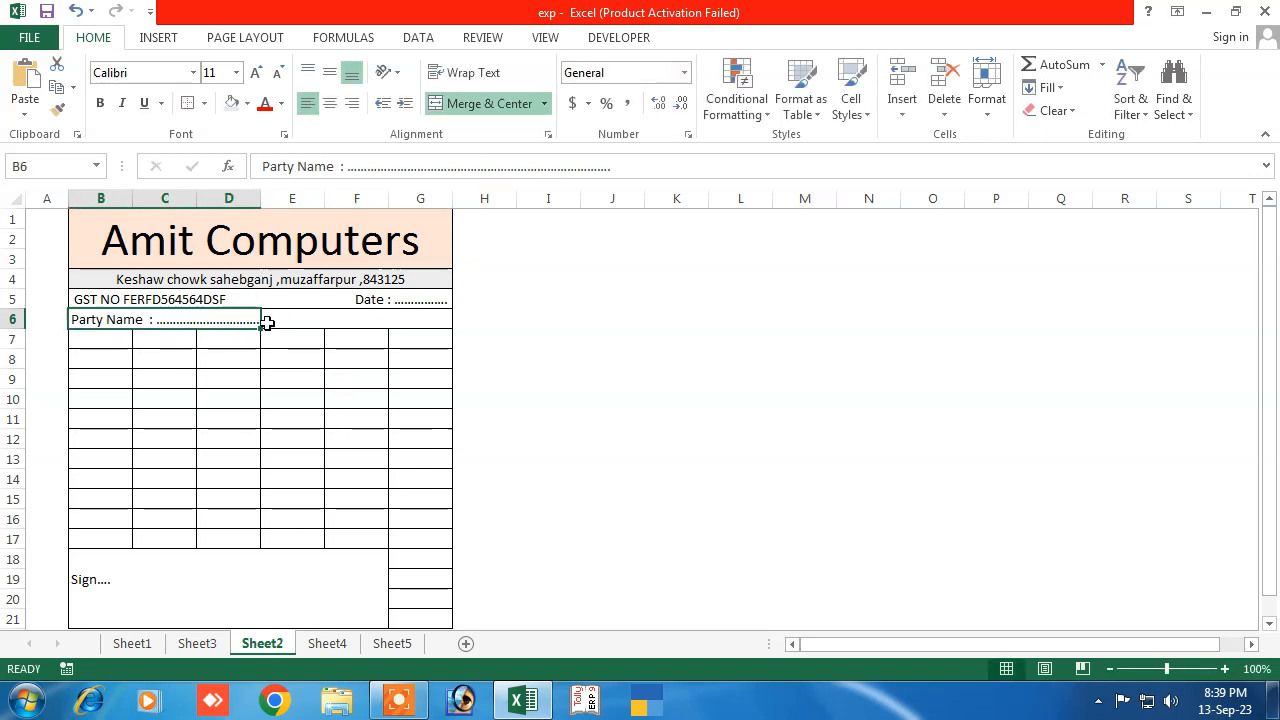
pyautogui.click(267, 322)
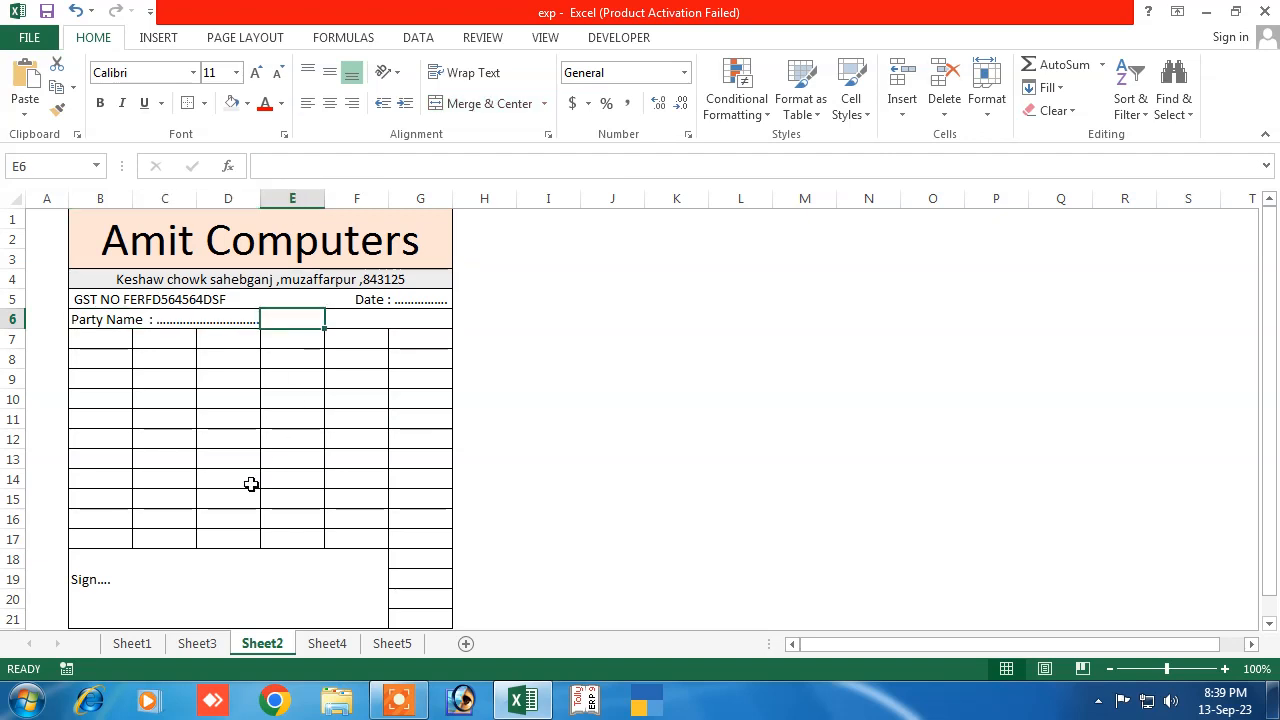
pyautogui.click(192, 482)
pyautogui.moveTo(103, 340); pyautogui.dragTo(423, 329)
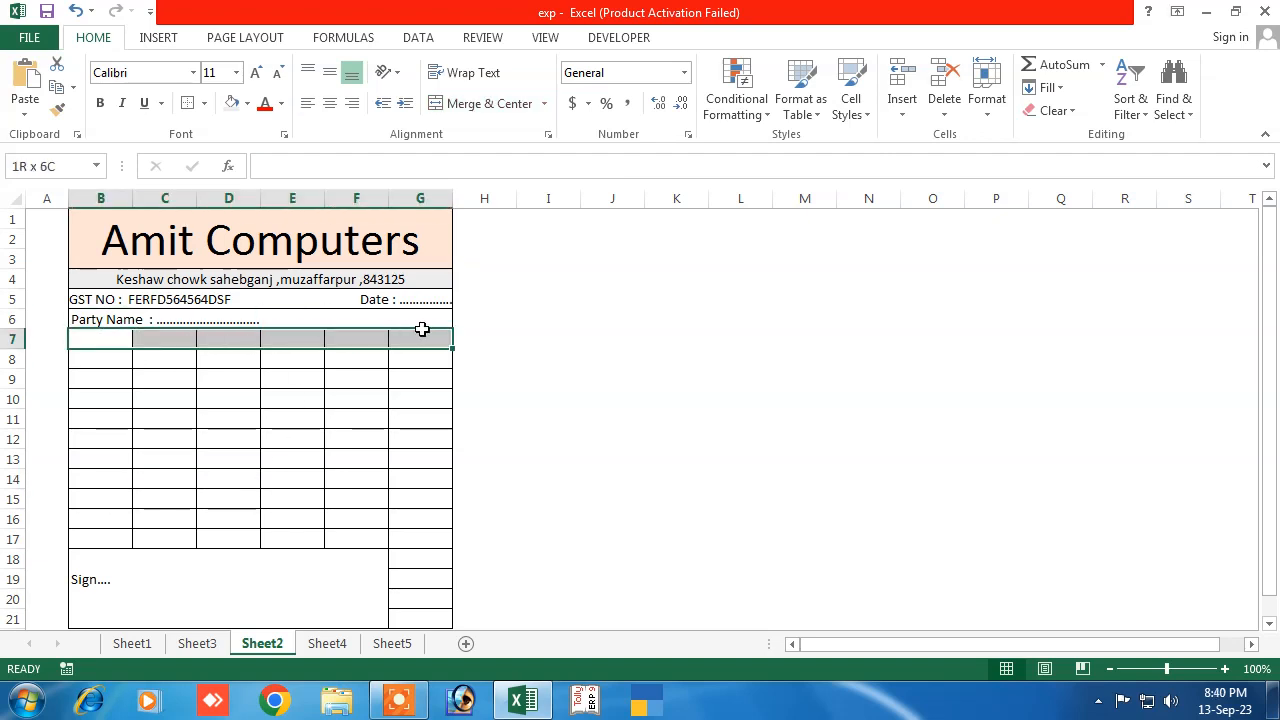
pyautogui.click(242, 104)
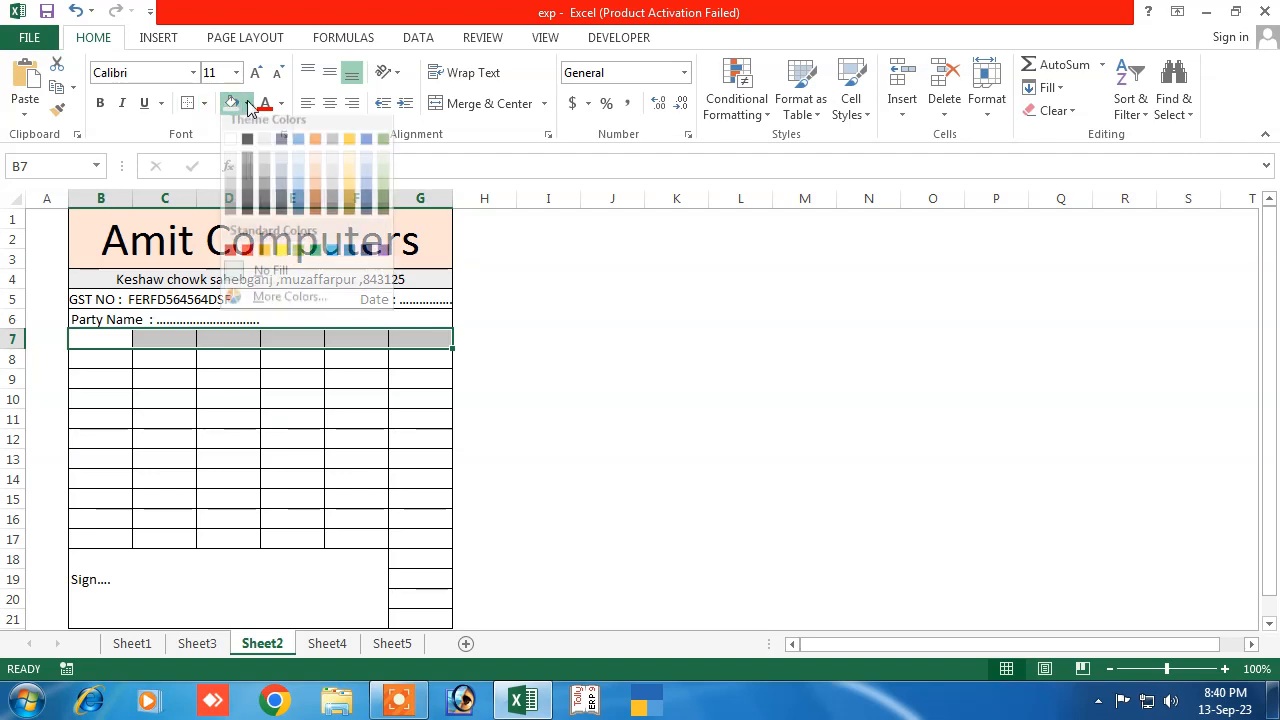
pyautogui.click(267, 185)
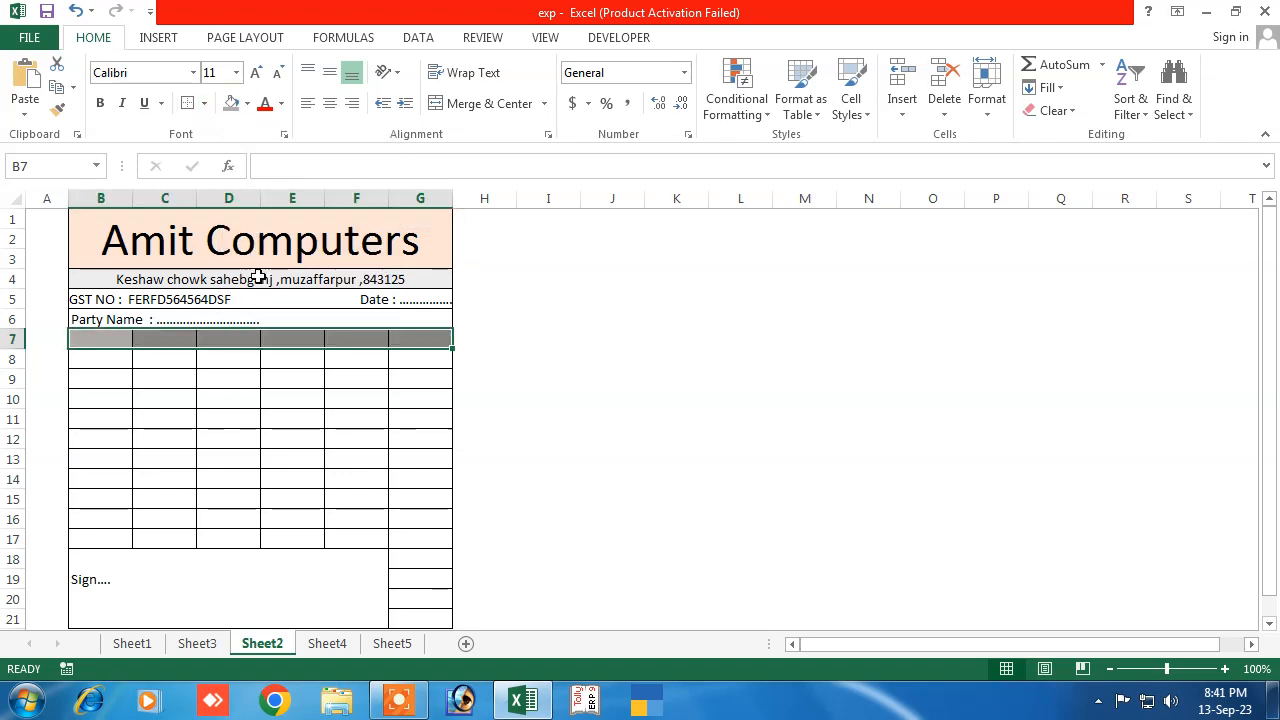
pyautogui.click(228, 378)
# Make the header row text centred and bold
pyautogui.click(100, 345)
pyautogui.moveTo(100, 343); pyautogui.dragTo(417, 329)
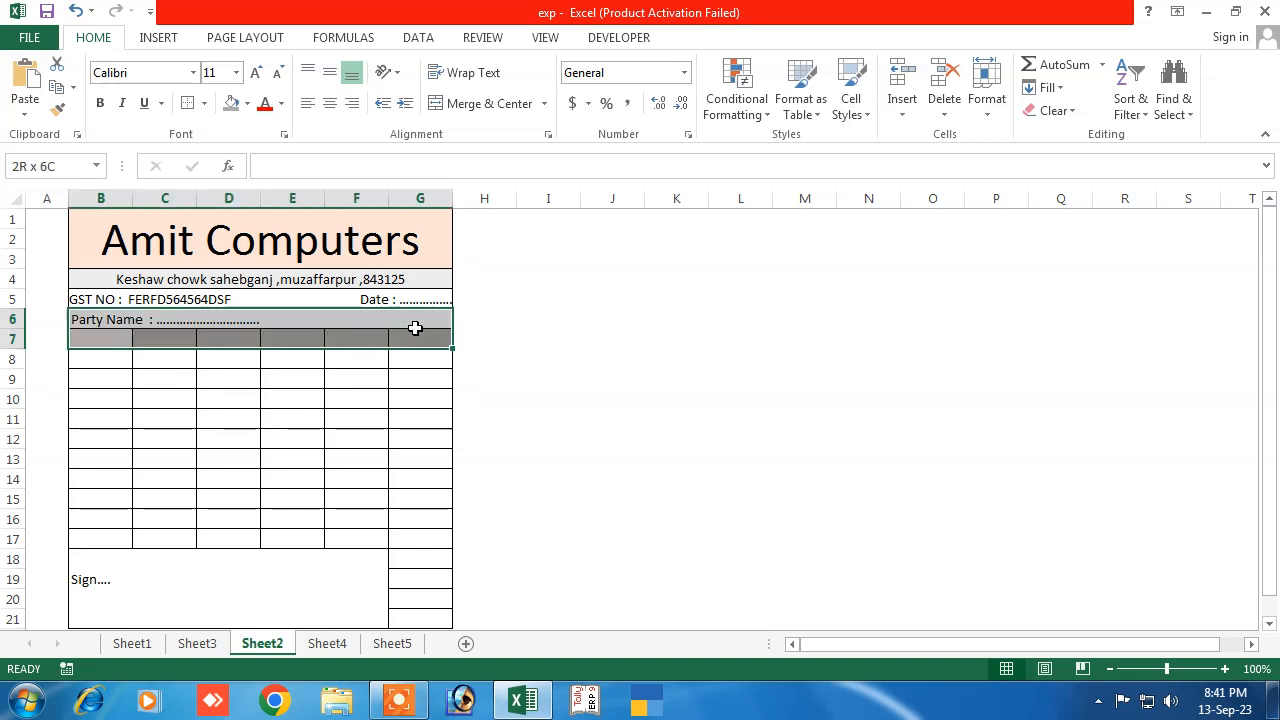
pyautogui.click(331, 106)
pyautogui.click(100, 103)
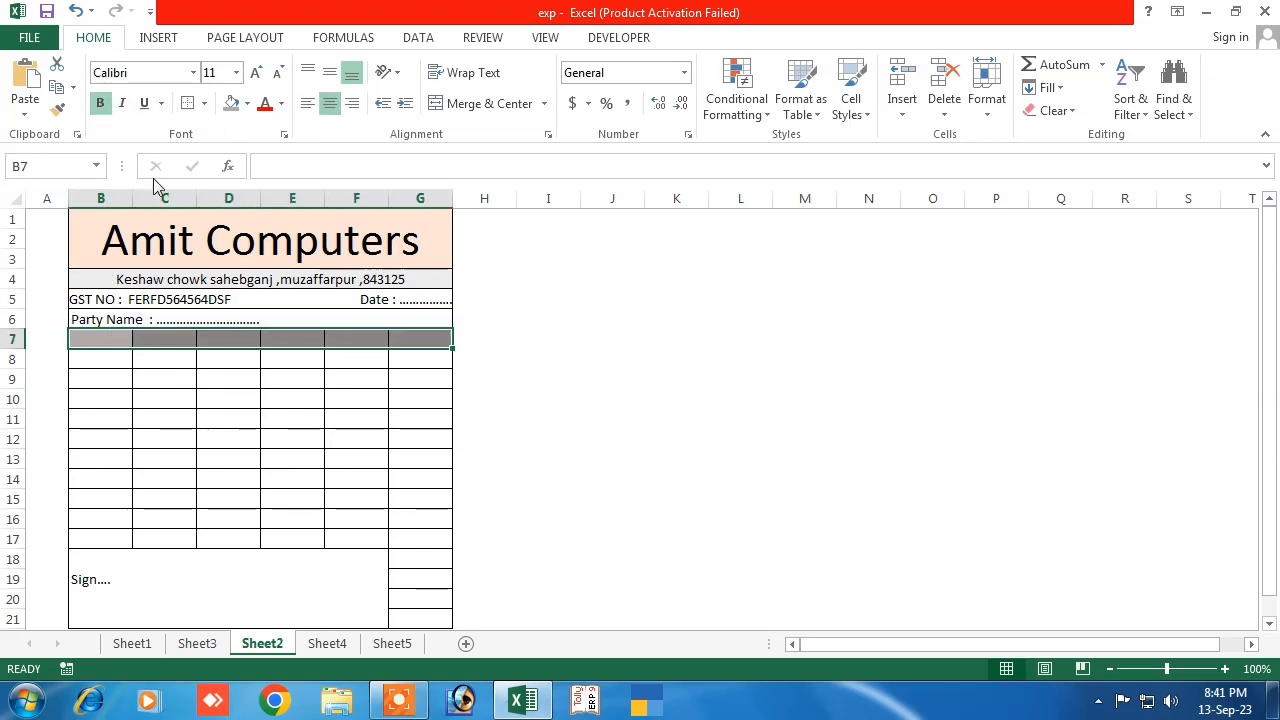
pyautogui.click(100, 341)
pyautogui.click(109, 482)
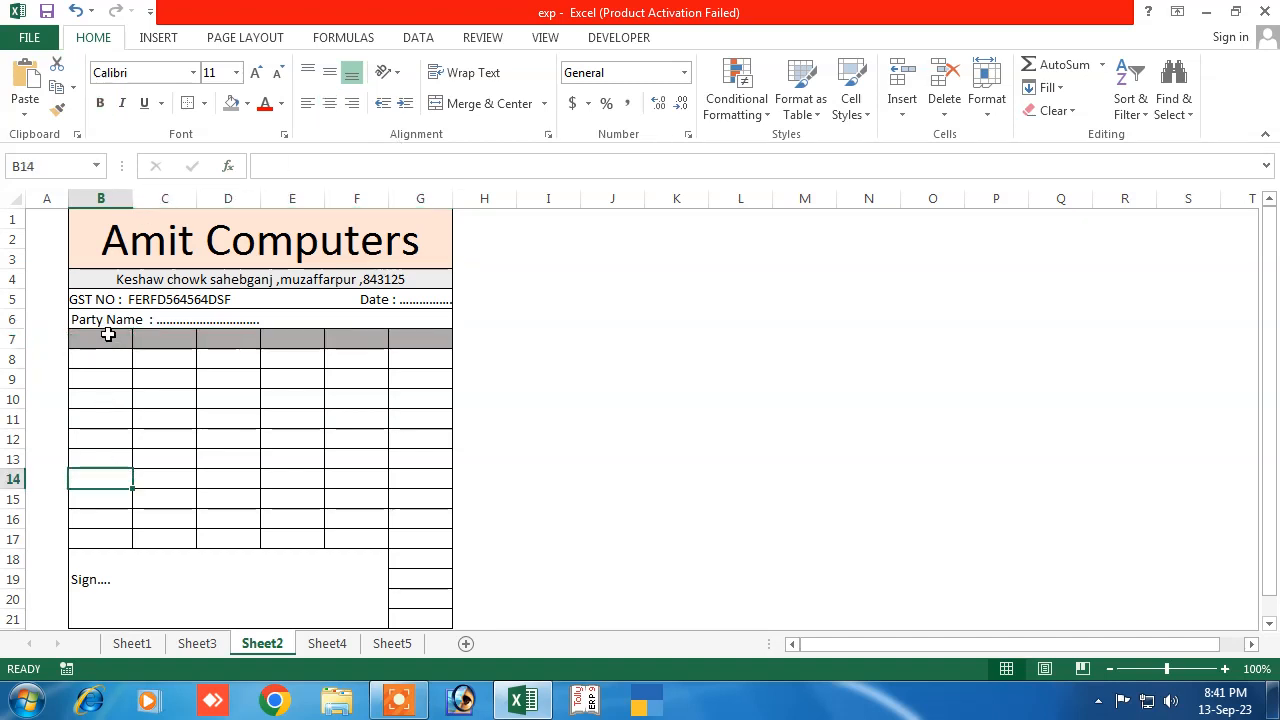
# Enter 'S.No' in B7 and 'product name' in C7, widening column C to fit
pyautogui.click(106, 336)
pyautogui.write('S')
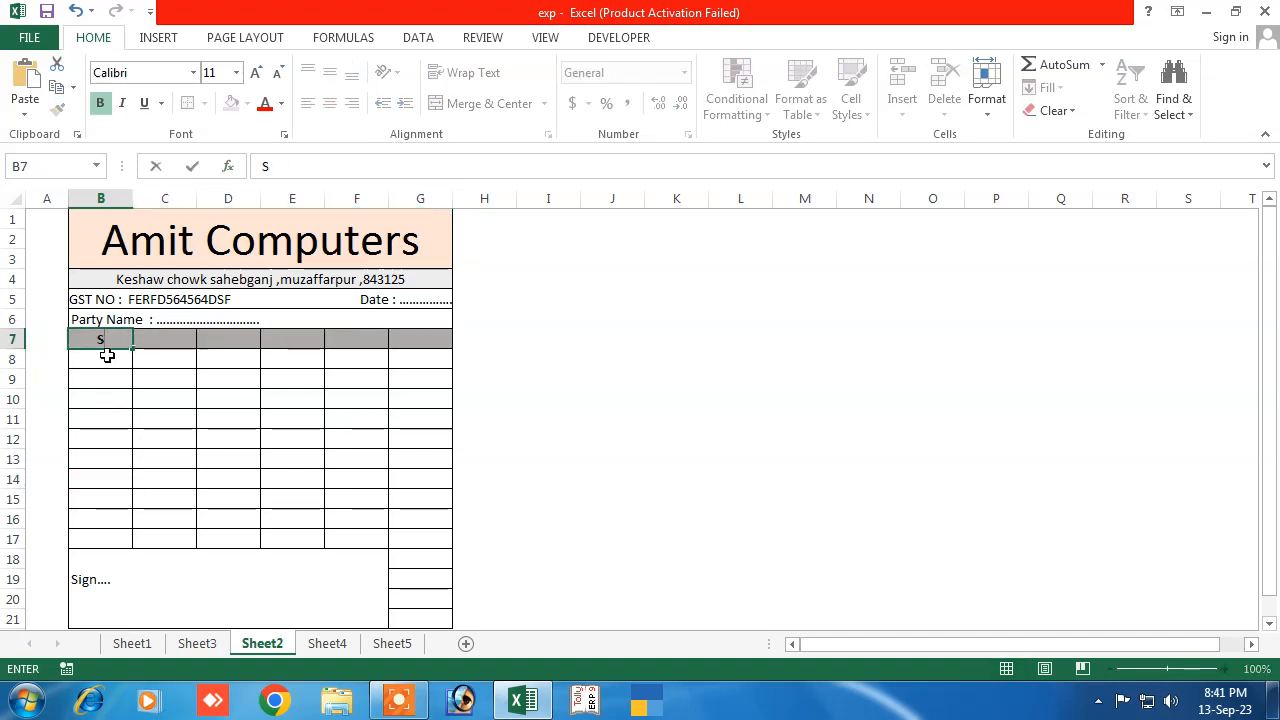
pyautogui.write('.No')
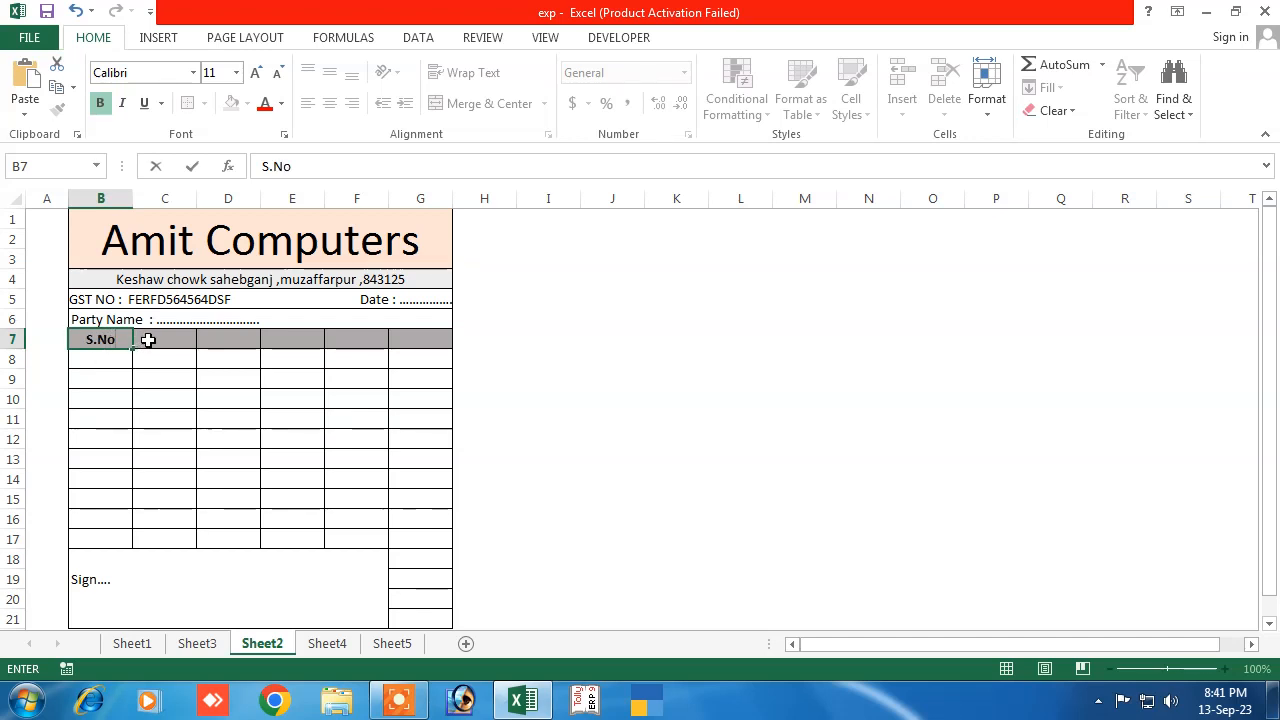
pyautogui.click(150, 340)
pyautogui.write('ppr')
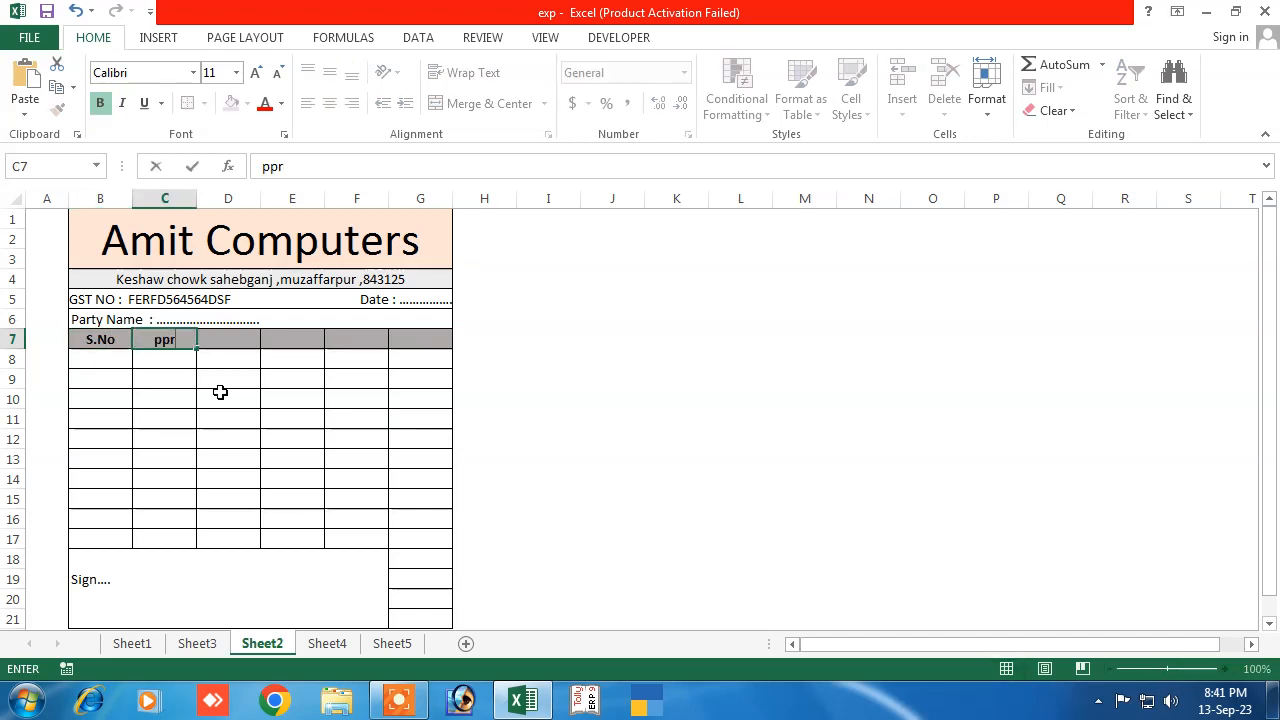
pyautogui.press('BackSpace')
pyautogui.press('BackSpace')
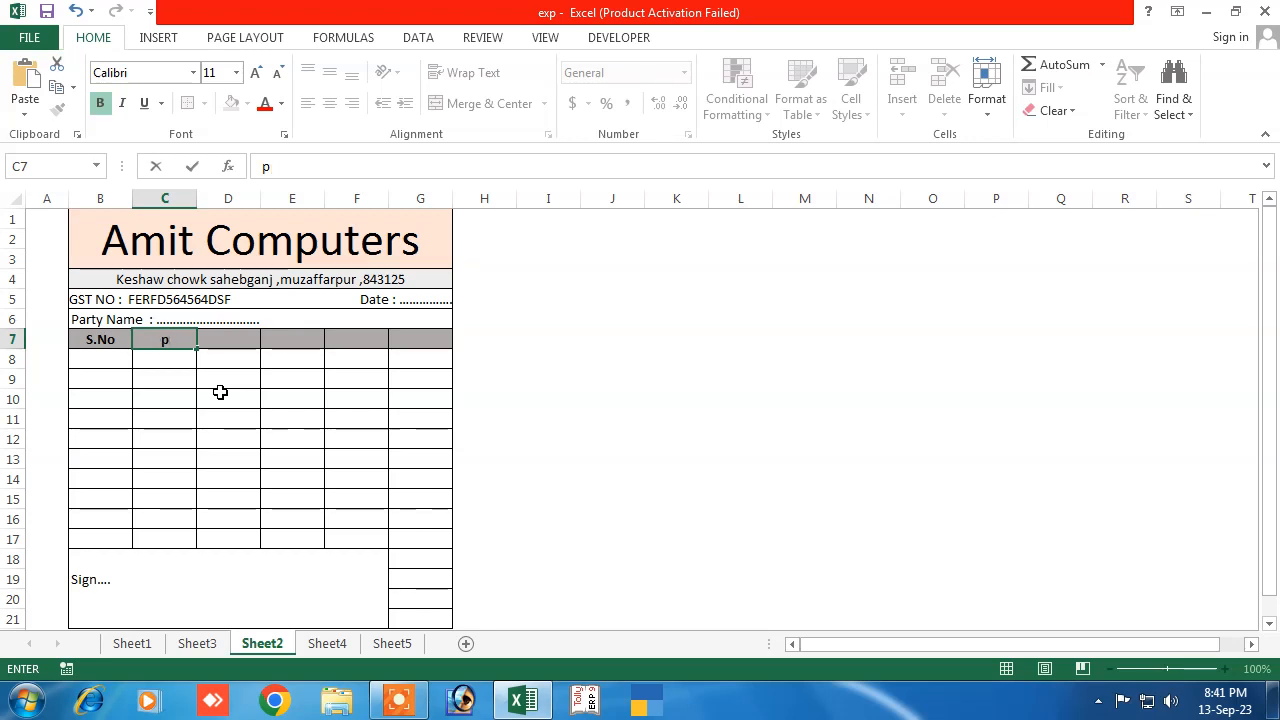
pyautogui.write('roduct')
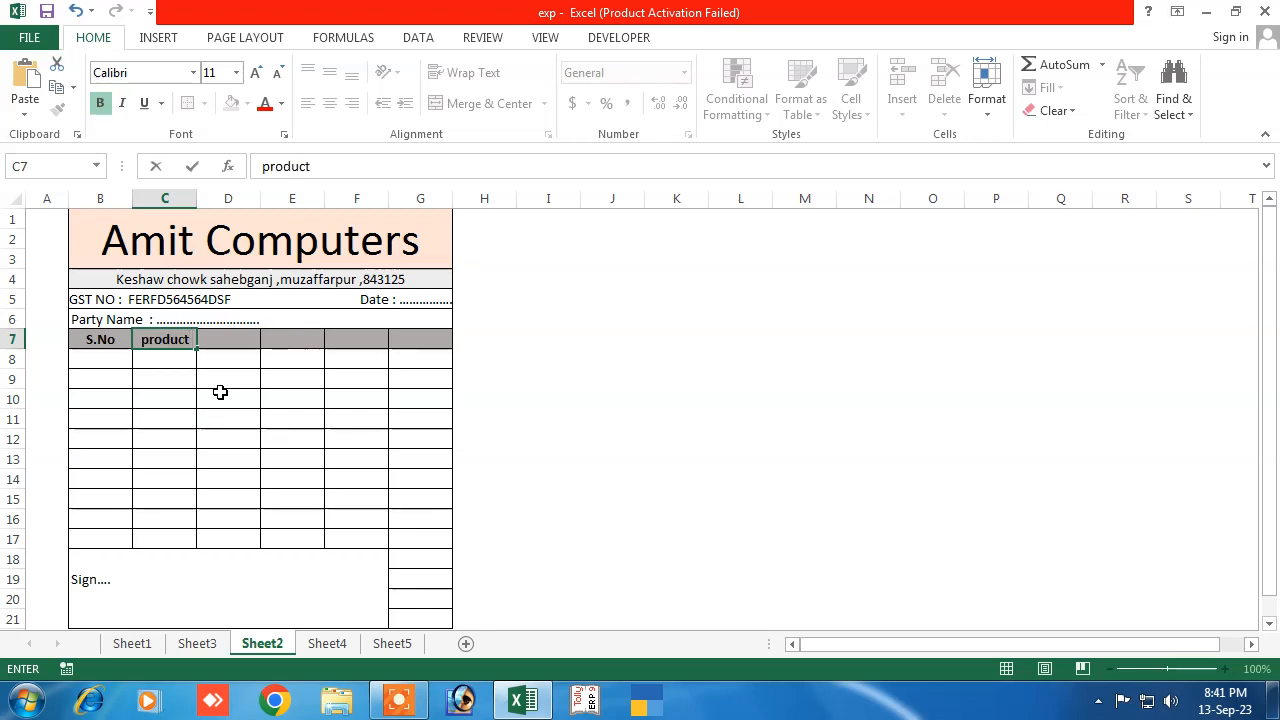
pyautogui.write(' name')
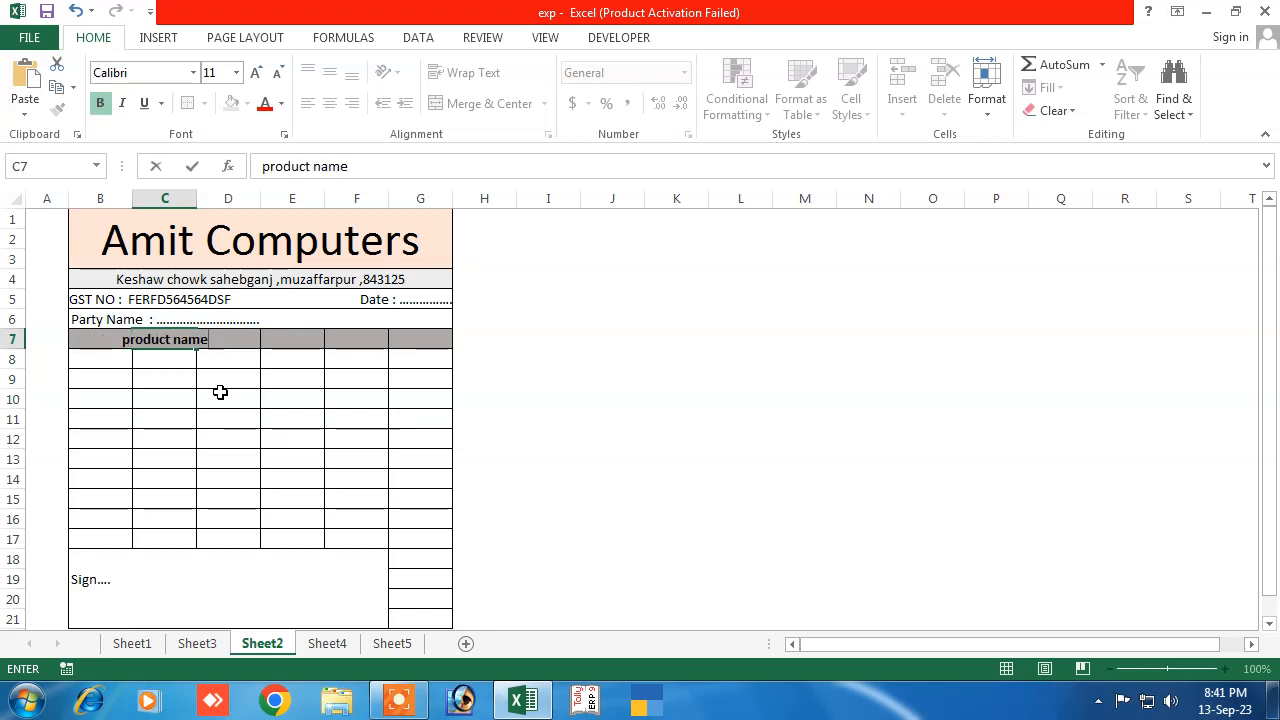
pyautogui.press('Return')
pyautogui.click(225, 340)
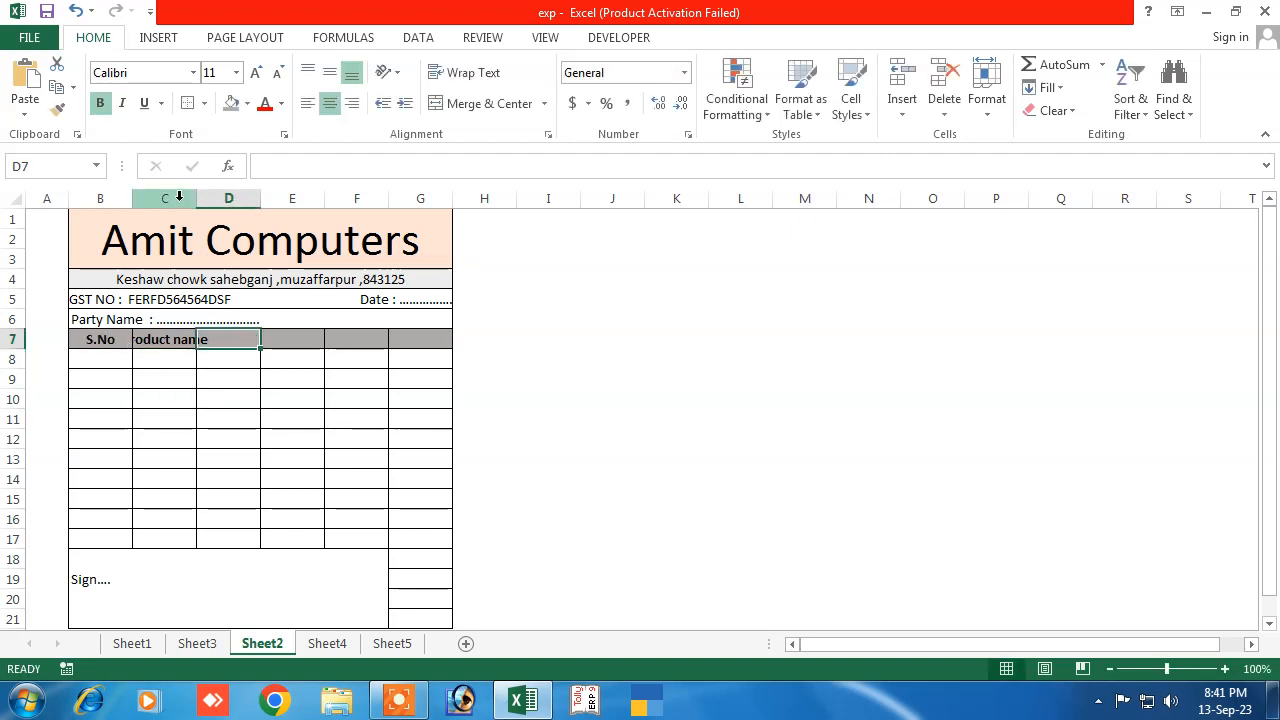
pyautogui.moveTo(196, 198)
pyautogui.mouseDown()
pyautogui.moveTo(106, 198)
pyautogui.moveTo(202, 198)
pyautogui.mouseUp()
pyautogui.click(177, 405)
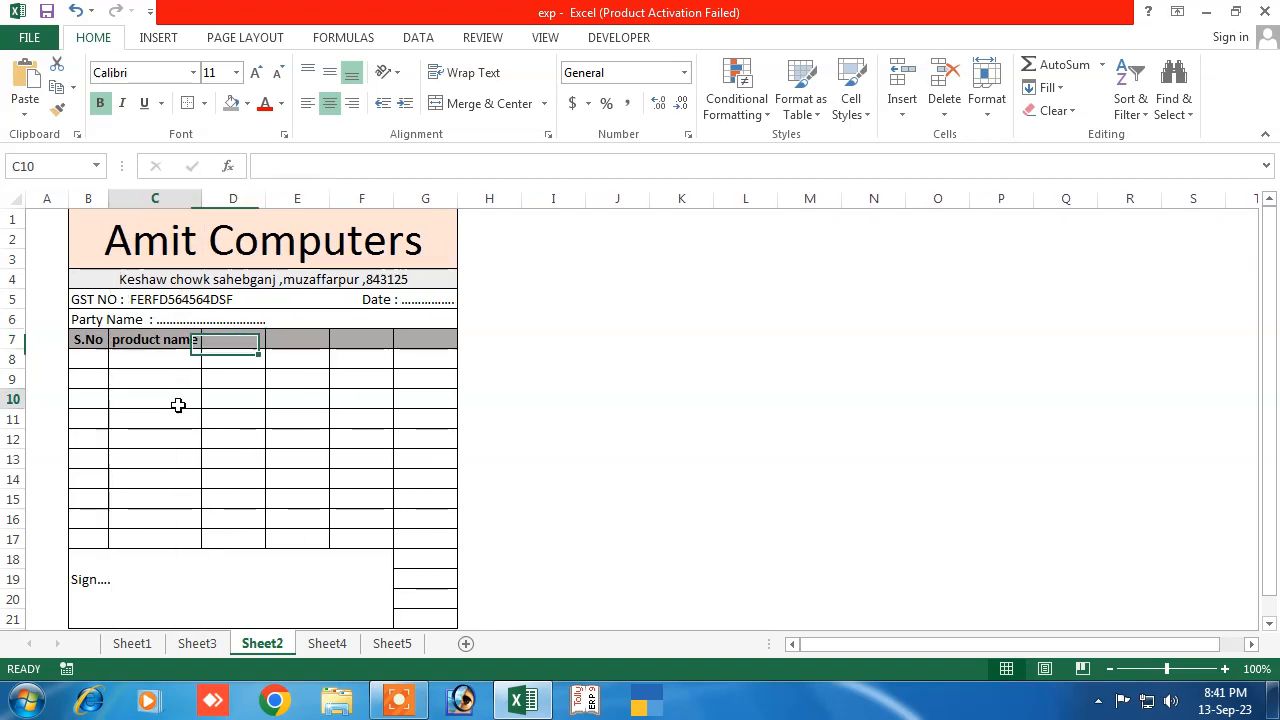
# Add the headings HSN, Qty, Rate and Amount in D7:G7
pyautogui.click(213, 343)
pyautogui.write('H')
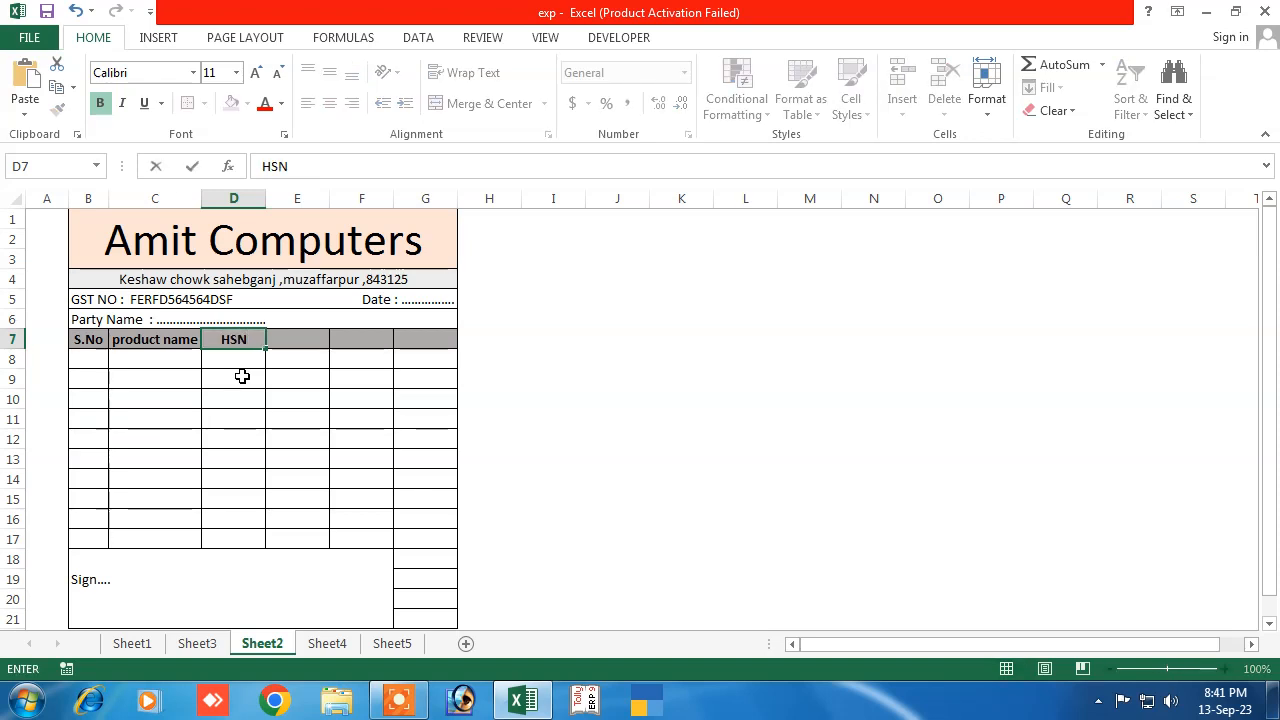
pyautogui.write('SN')
pyautogui.press('Tab')
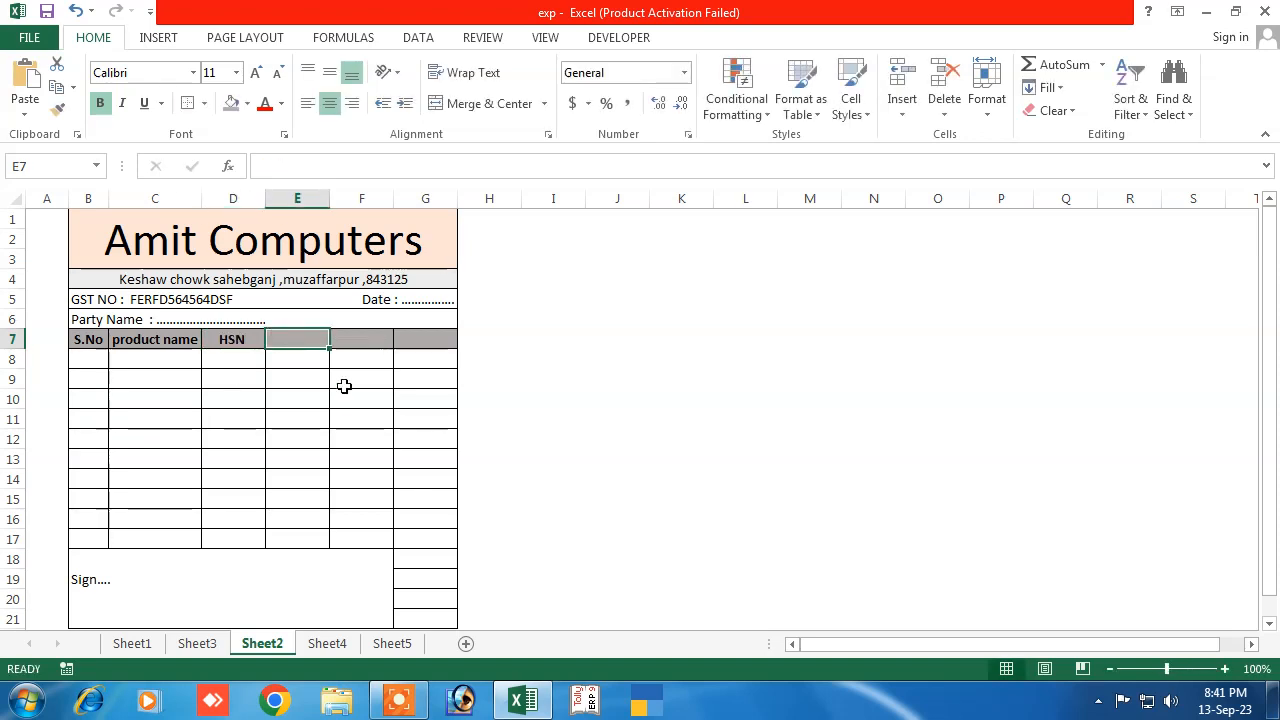
pyautogui.write('QTY')
pyautogui.press('Tab')
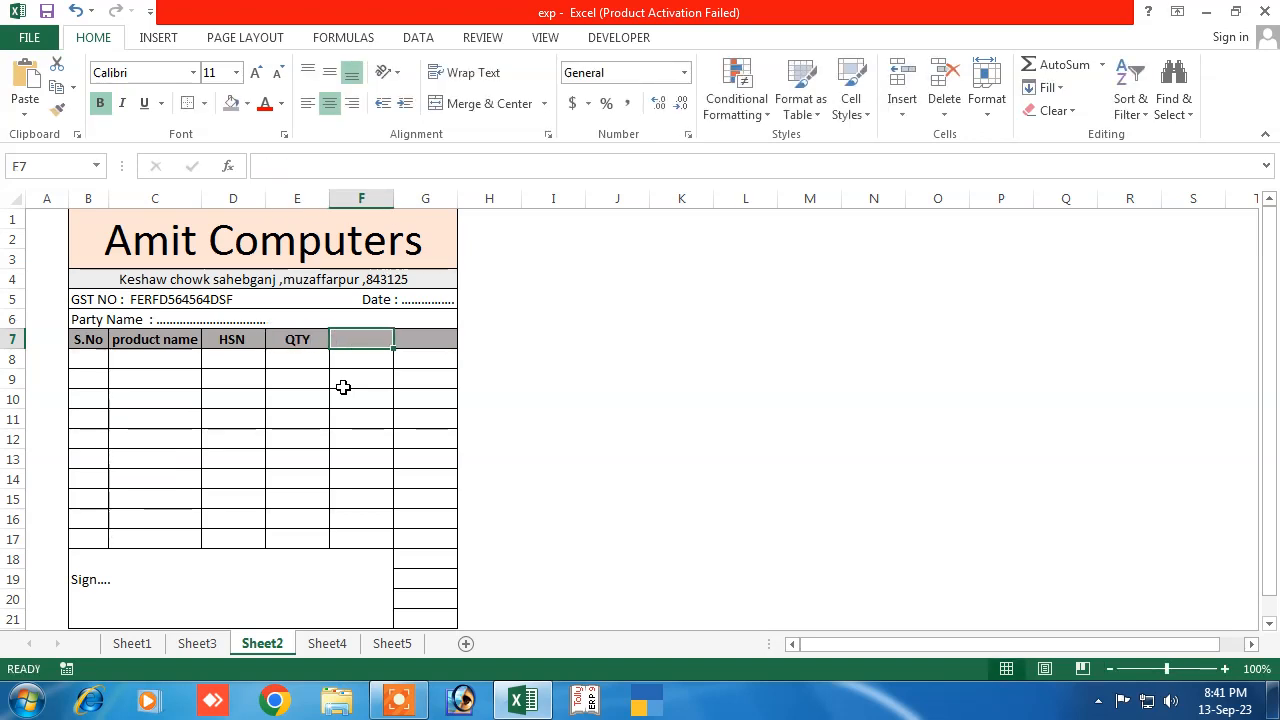
pyautogui.write('Ra')
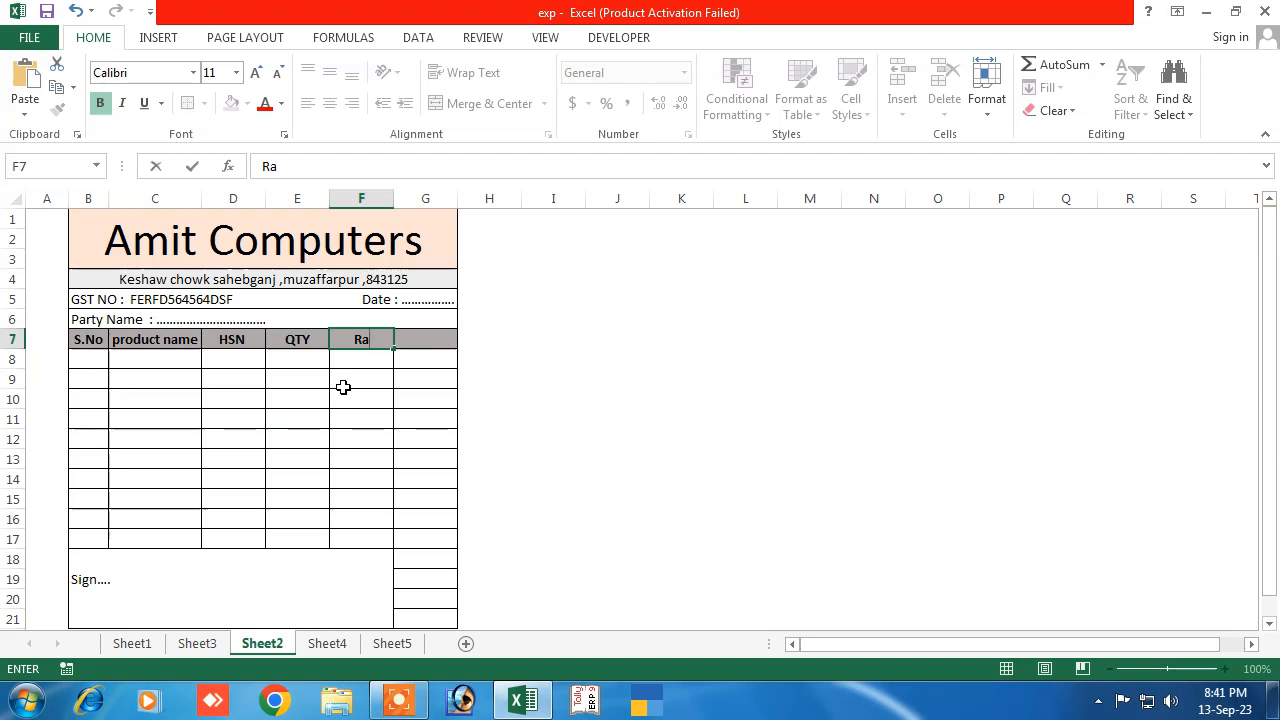
pyautogui.press('Left')
pyautogui.press('Left')
pyautogui.press('Right')
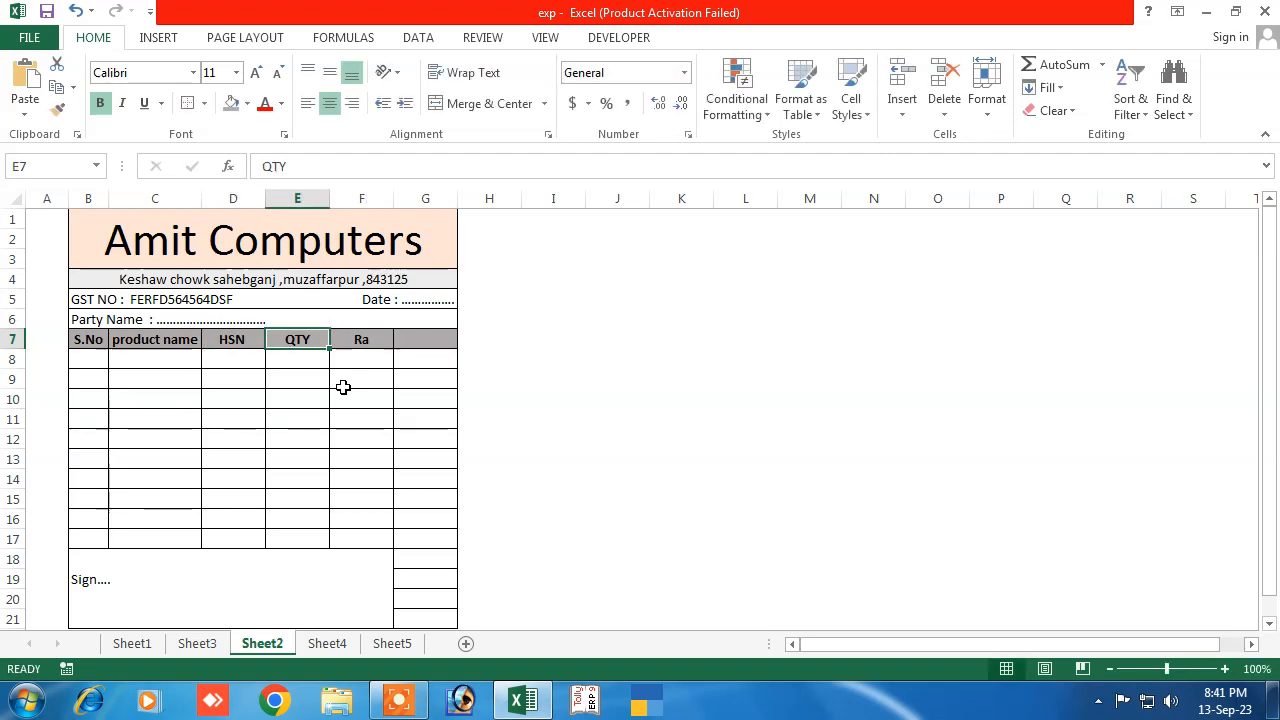
pyautogui.write('Qty')
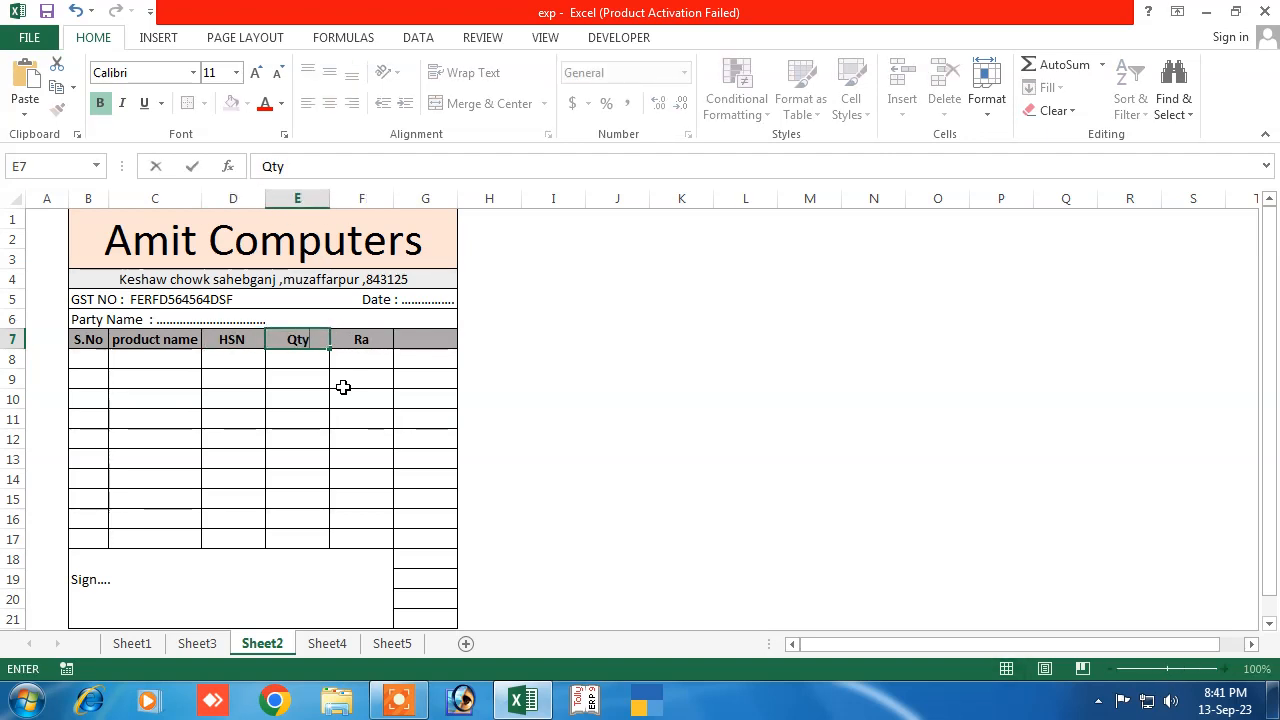
pyautogui.press('Right')
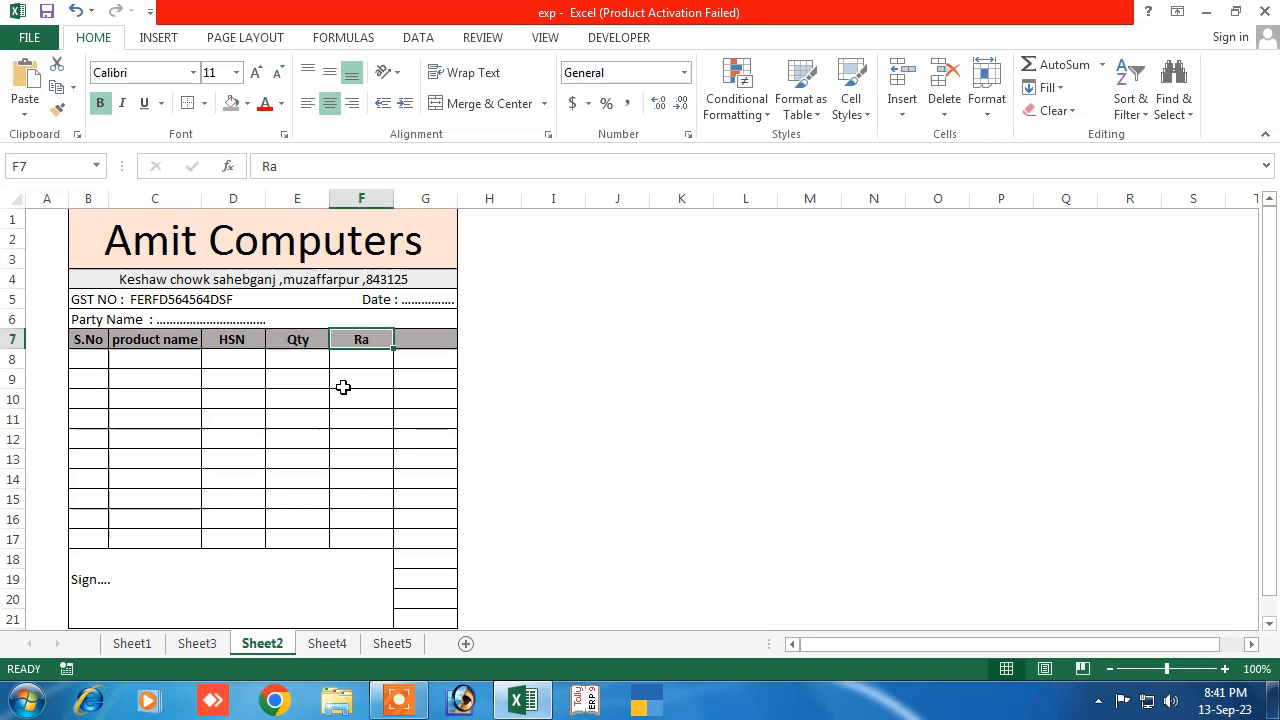
pyautogui.write('R')
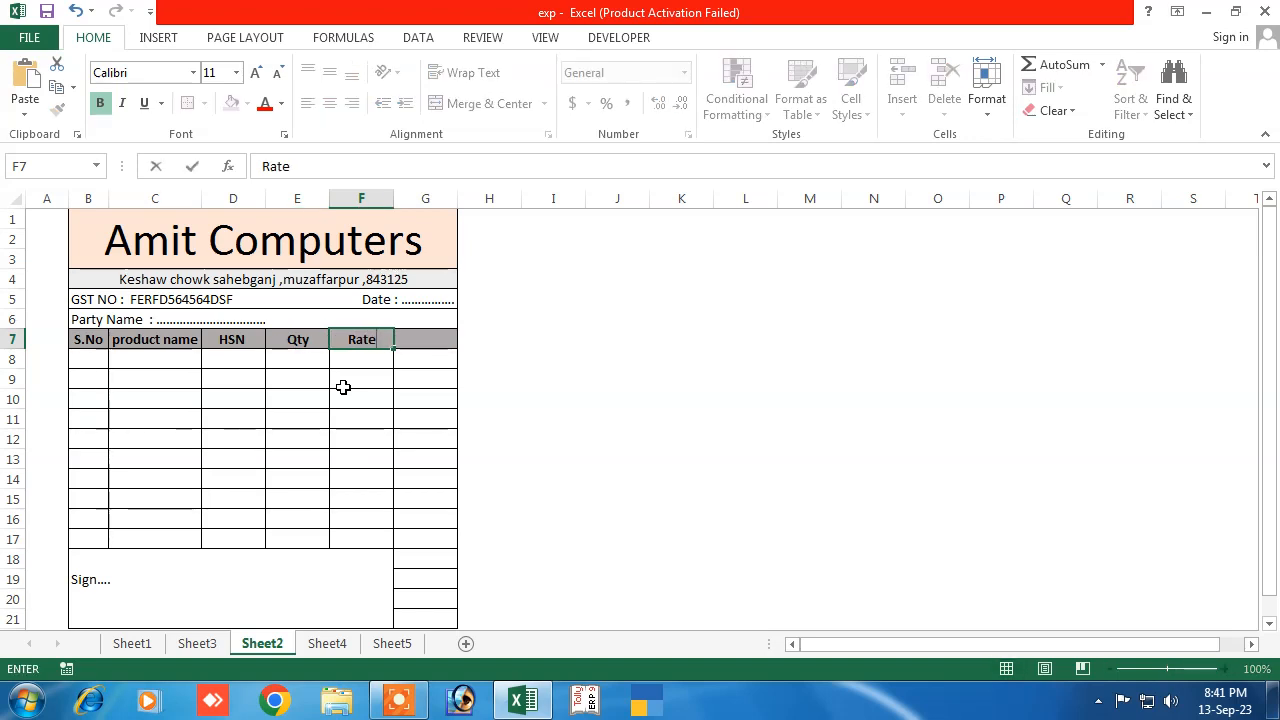
pyautogui.press('Right')
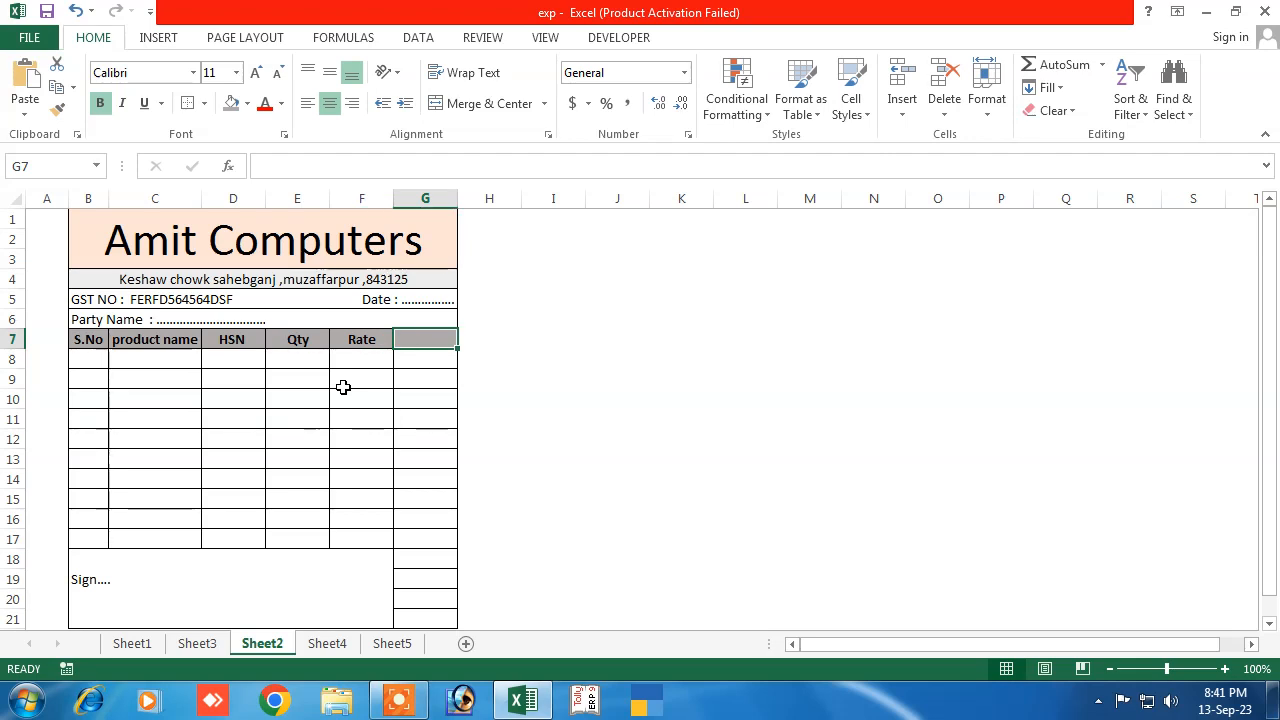
pyautogui.write('Amount')
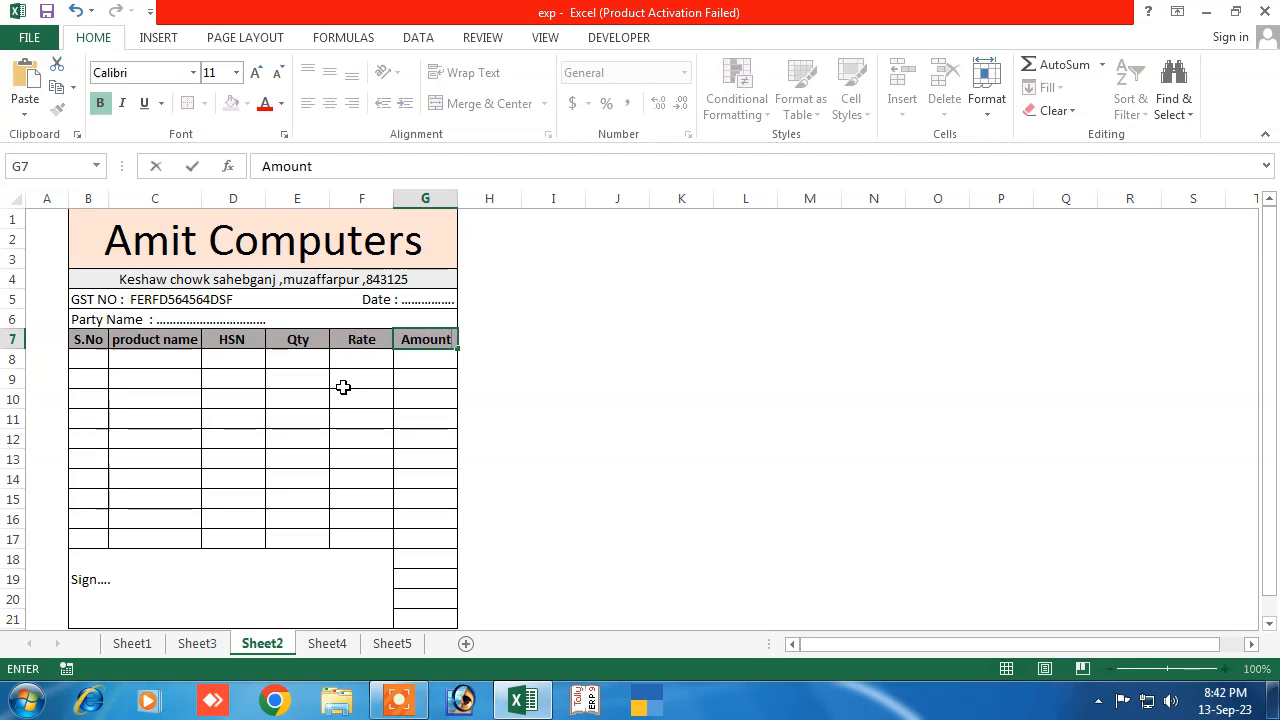
pyautogui.click(422, 419)
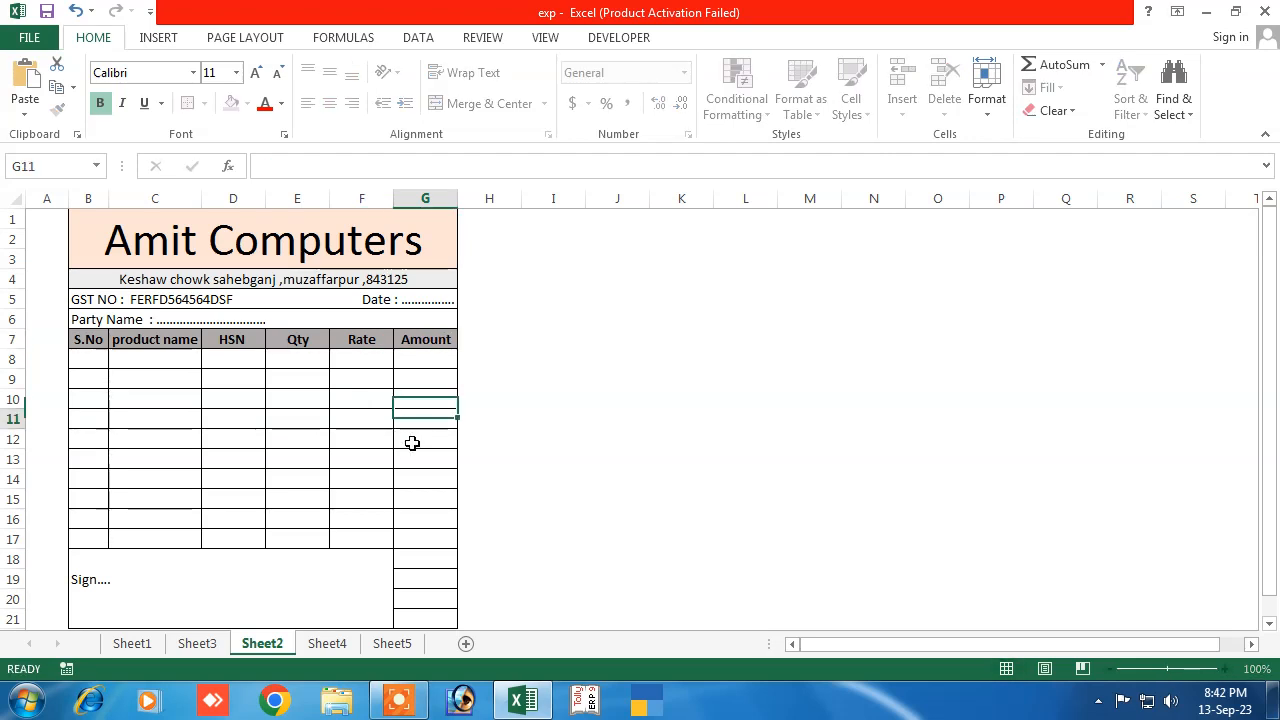
# Capitalise the C7 heading to 'Product name'
pyautogui.click(172, 350)
pyautogui.click(263, 166)
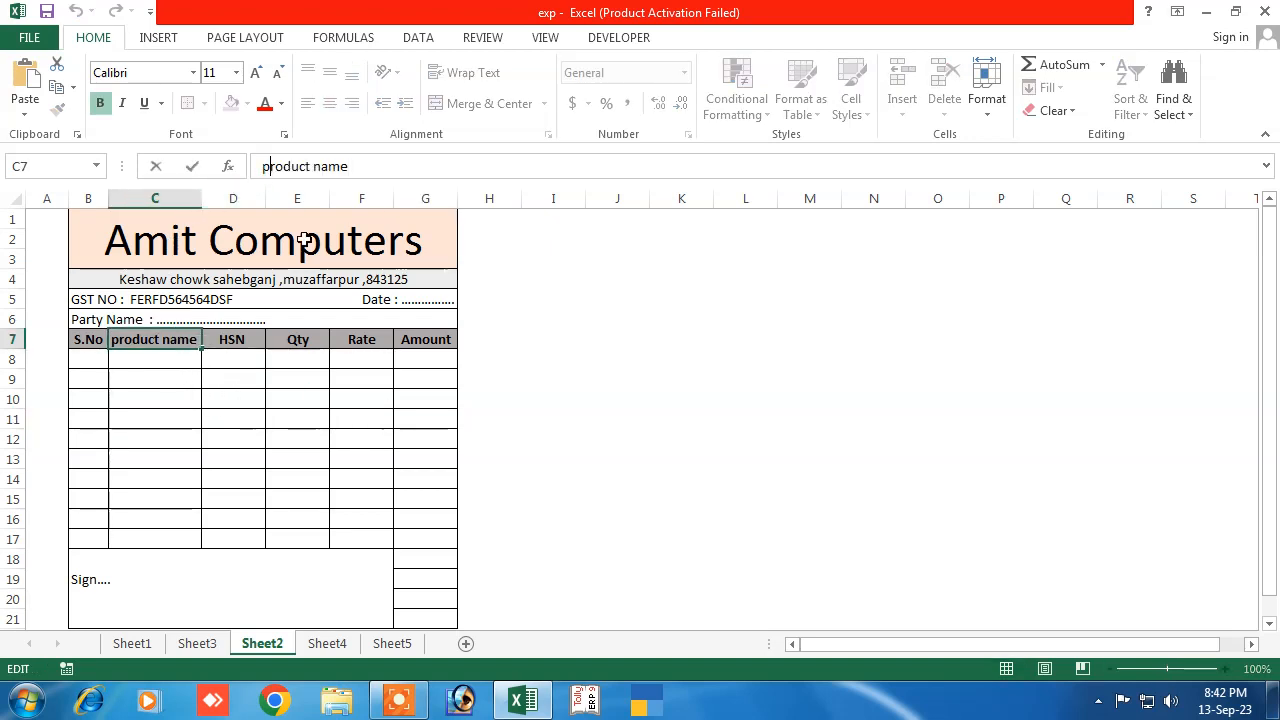
pyautogui.press('Delete')
pyautogui.write('P')
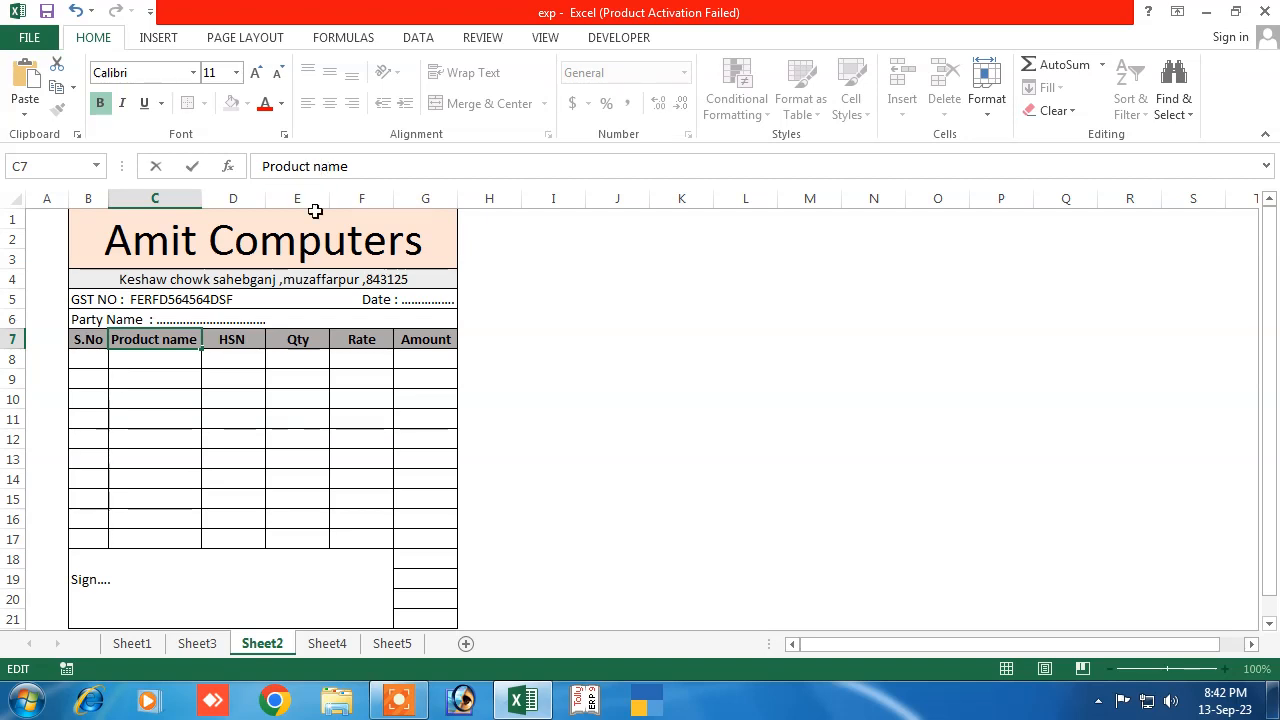
pyautogui.write('N')
# Narrow column B for serial numbers and widen column C to 107 pixels
pyautogui.click(246, 397)
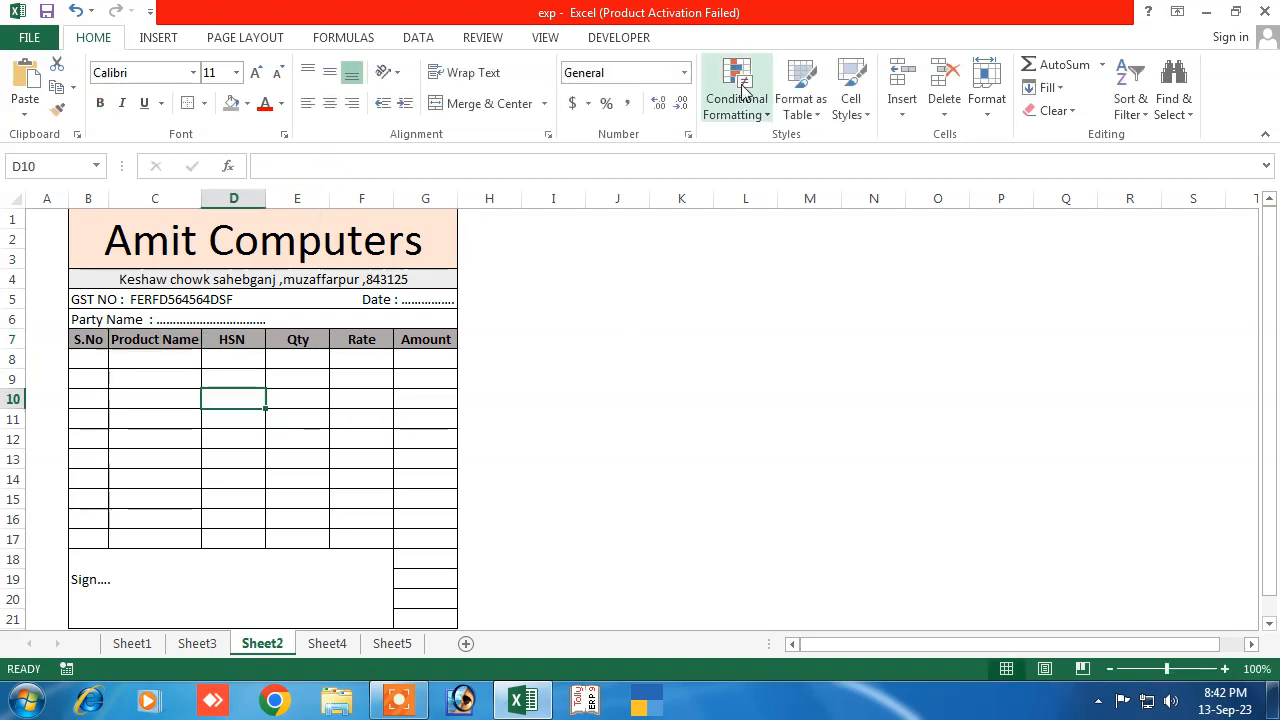
pyautogui.moveTo(108, 198); pyautogui.dragTo(100, 199)
pyautogui.moveTo(194, 197); pyautogui.dragTo(207, 197)
pyautogui.click(155, 418)
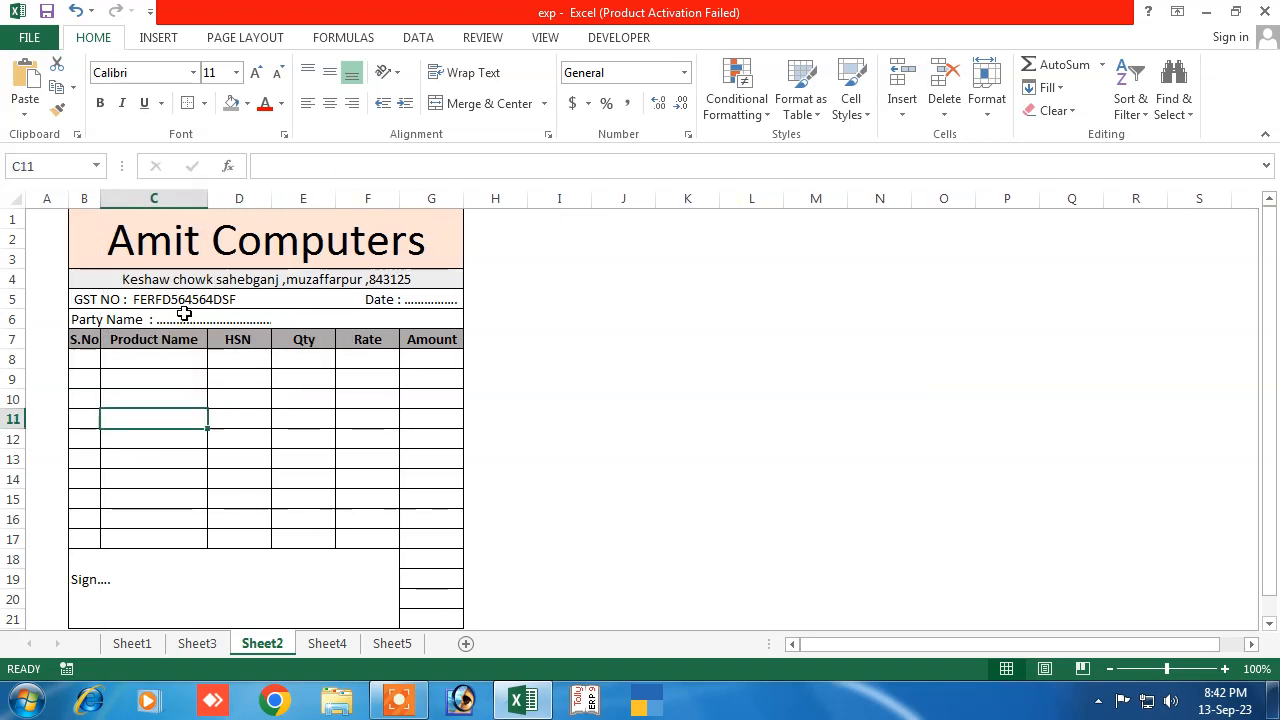
# Fill the GST row light grey and the address row light tan
pyautogui.click(123, 279)
pyautogui.click(266, 301)
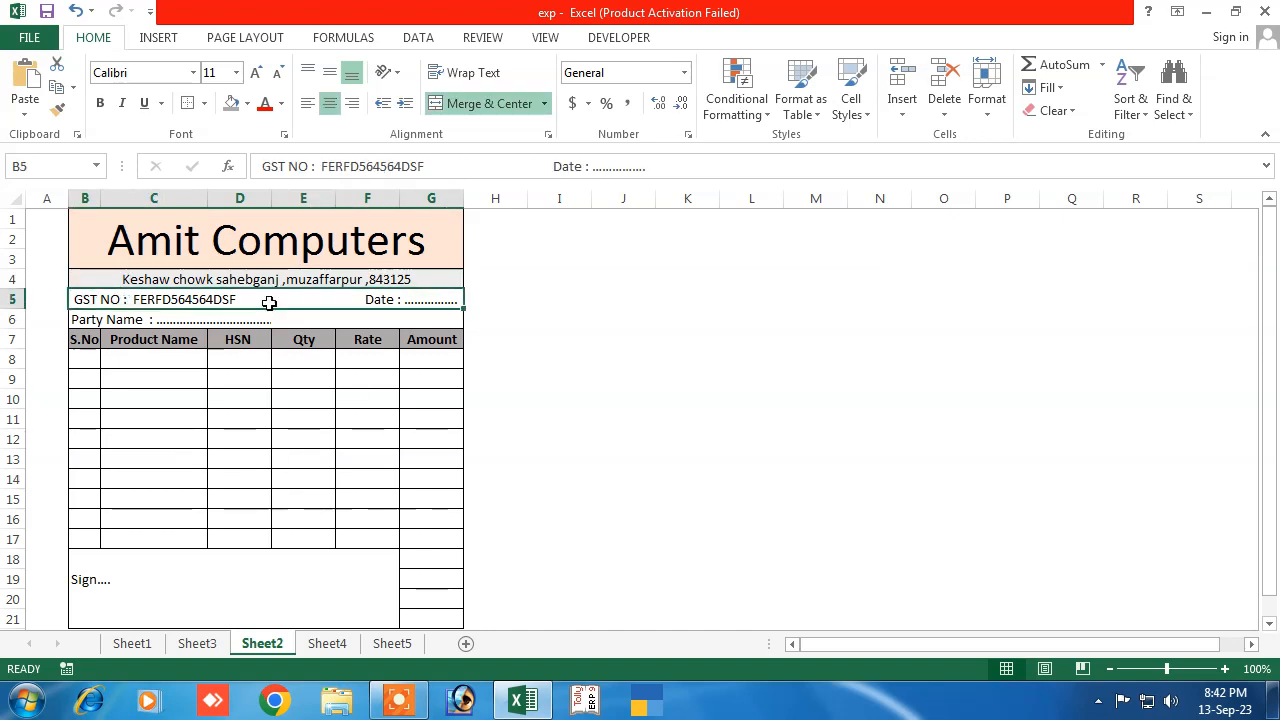
pyautogui.click(247, 103)
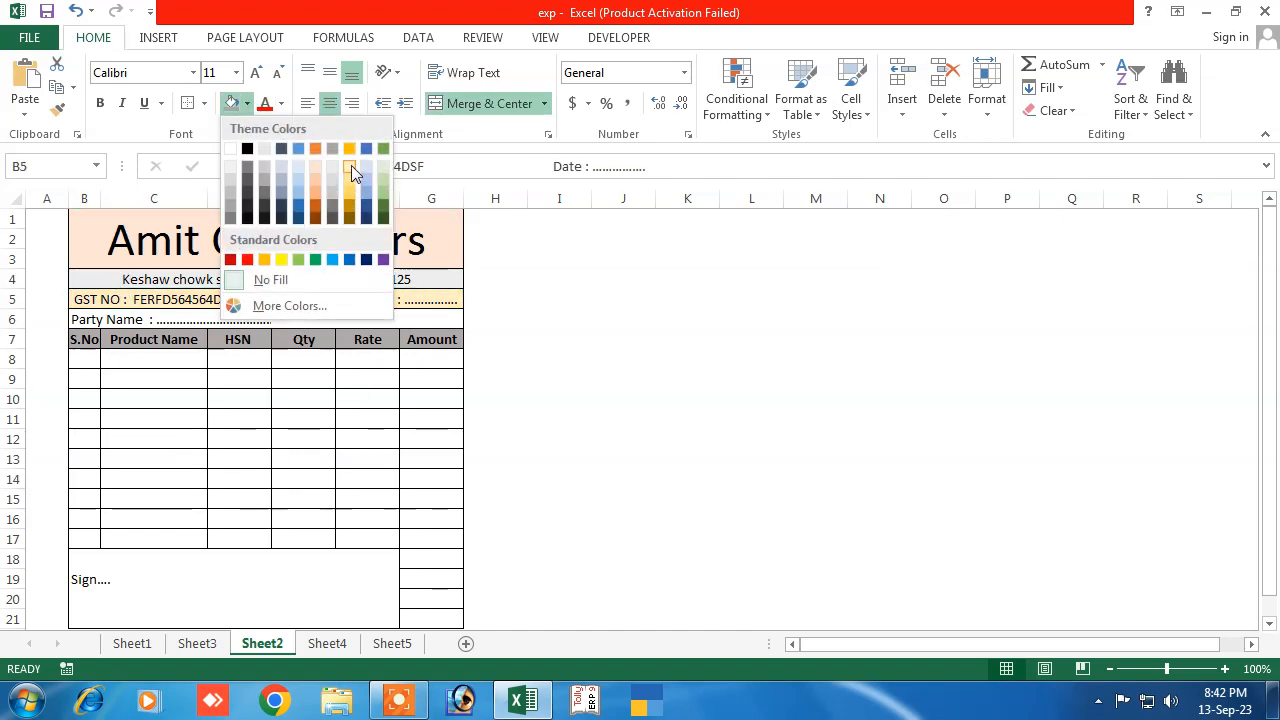
pyautogui.click(330, 169)
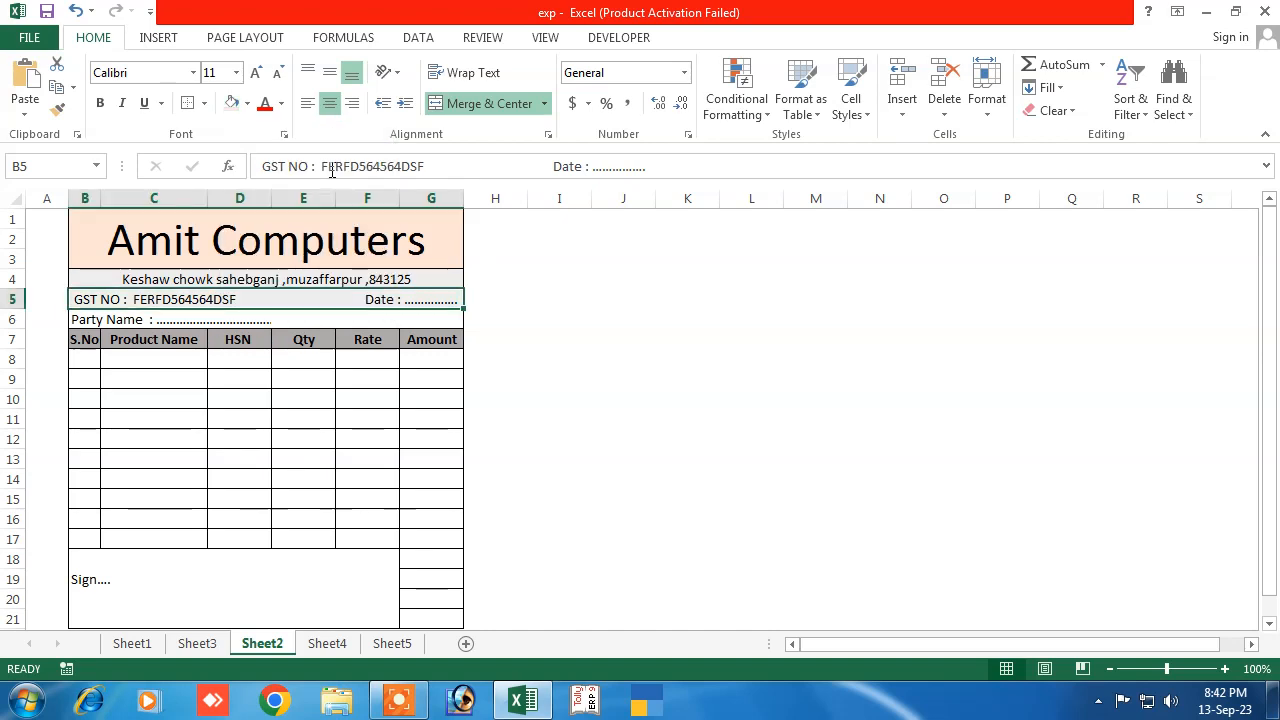
pyautogui.click(142, 278)
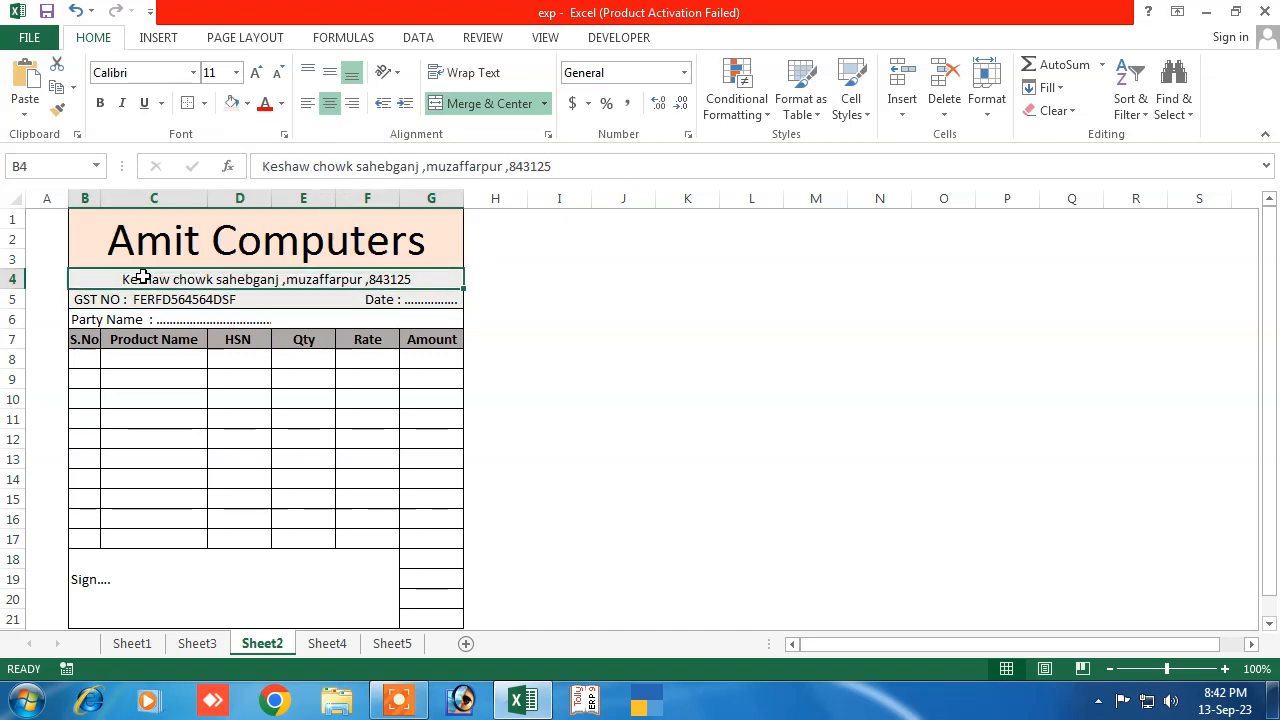
pyautogui.click(247, 103)
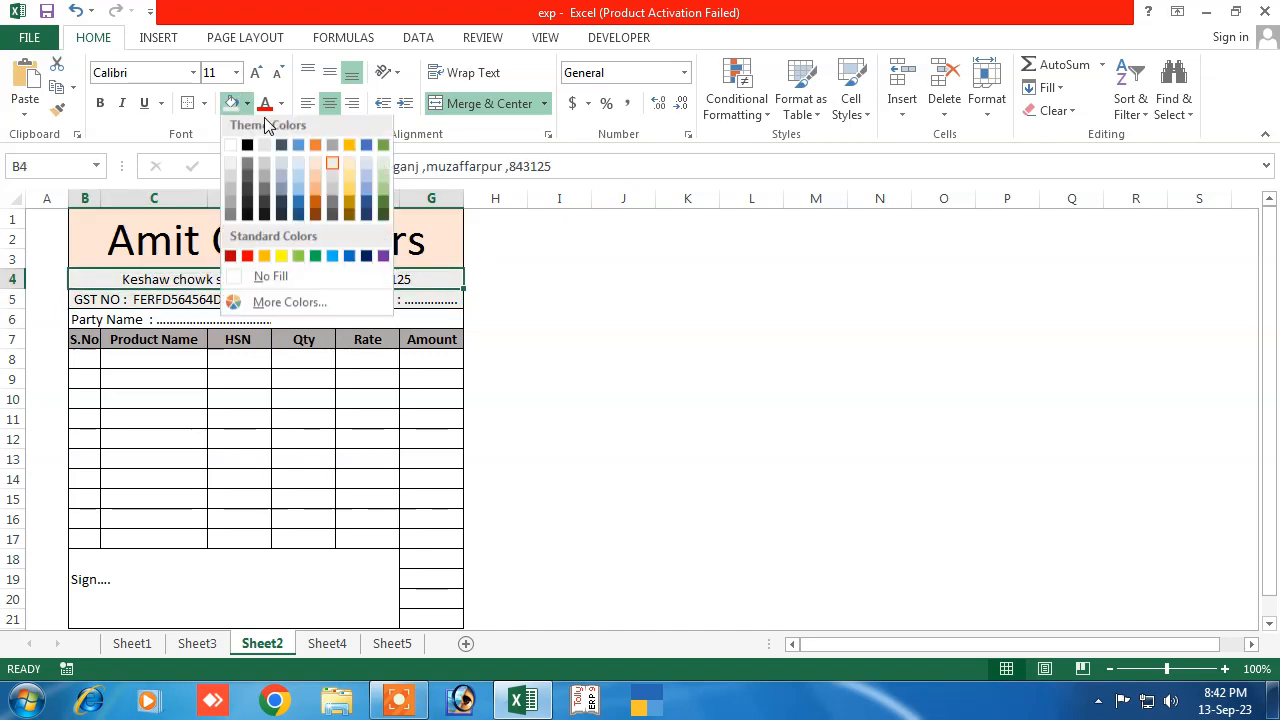
pyautogui.click(354, 166)
# Fill the Party Name row B6:G6 with light green
pyautogui.click(240, 295)
pyautogui.click(166, 318)
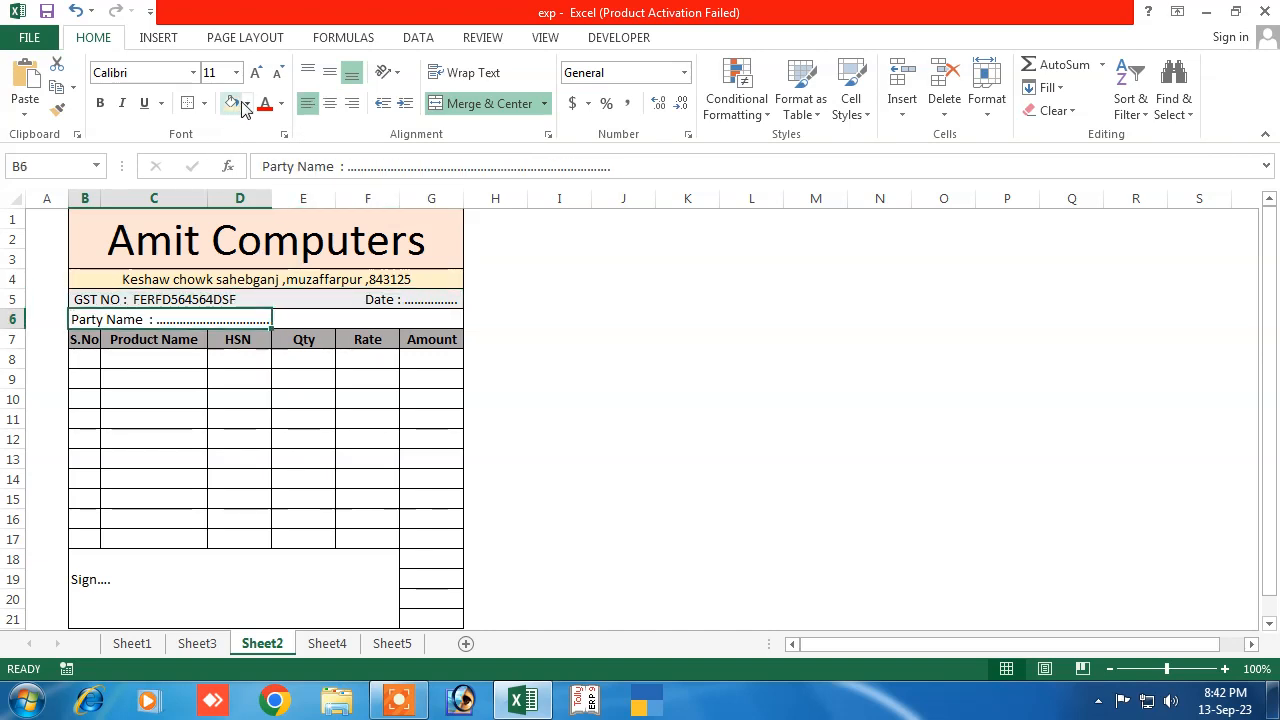
pyautogui.moveTo(226, 317); pyautogui.dragTo(440, 317)
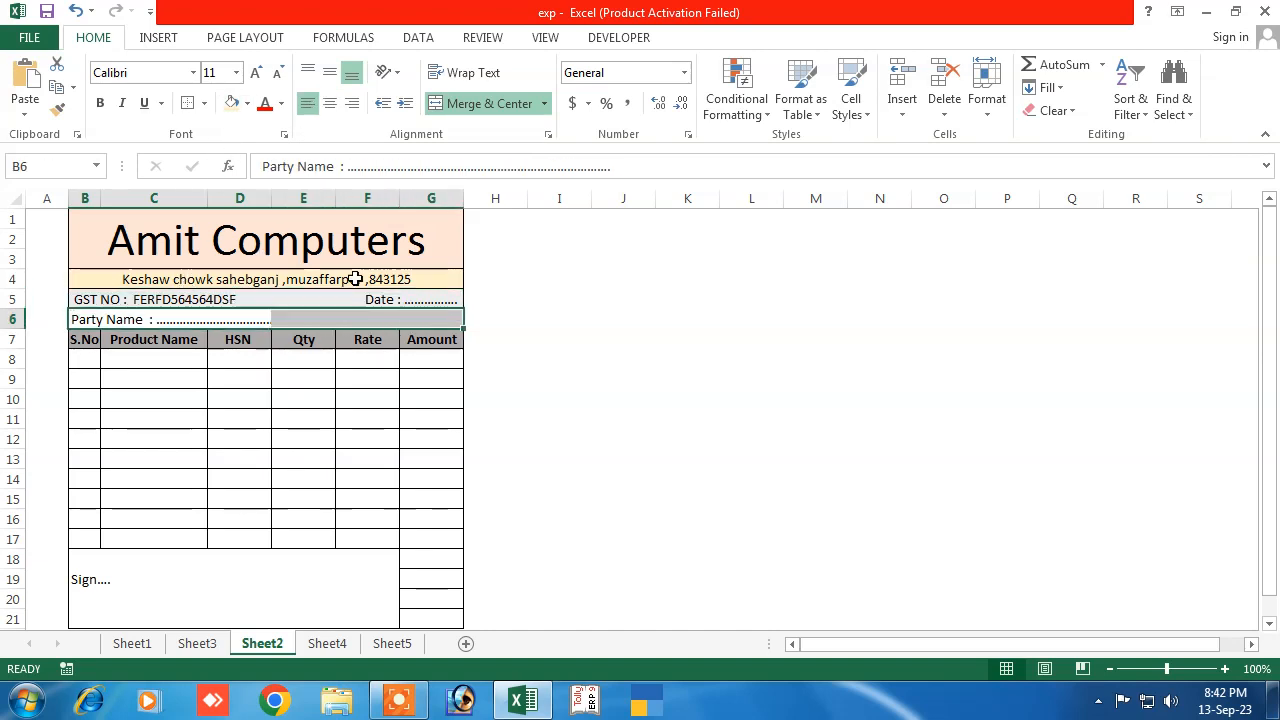
pyautogui.click(247, 103)
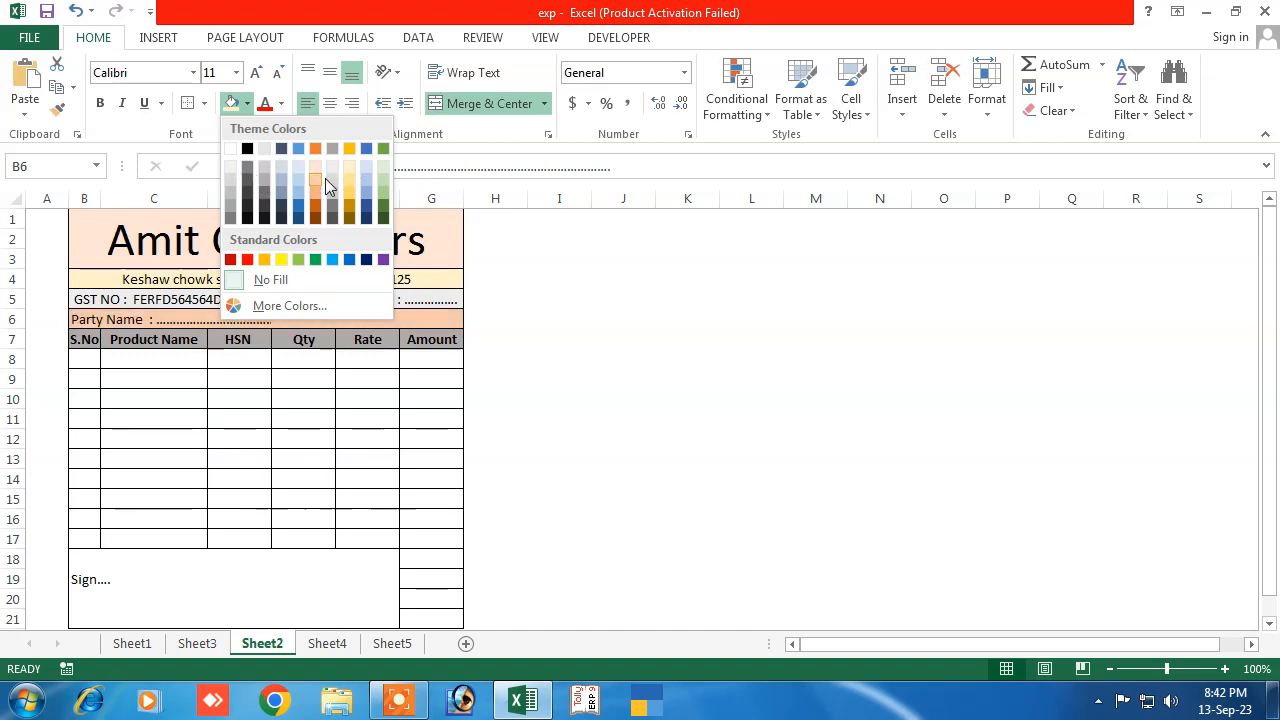
pyautogui.click(382, 176)
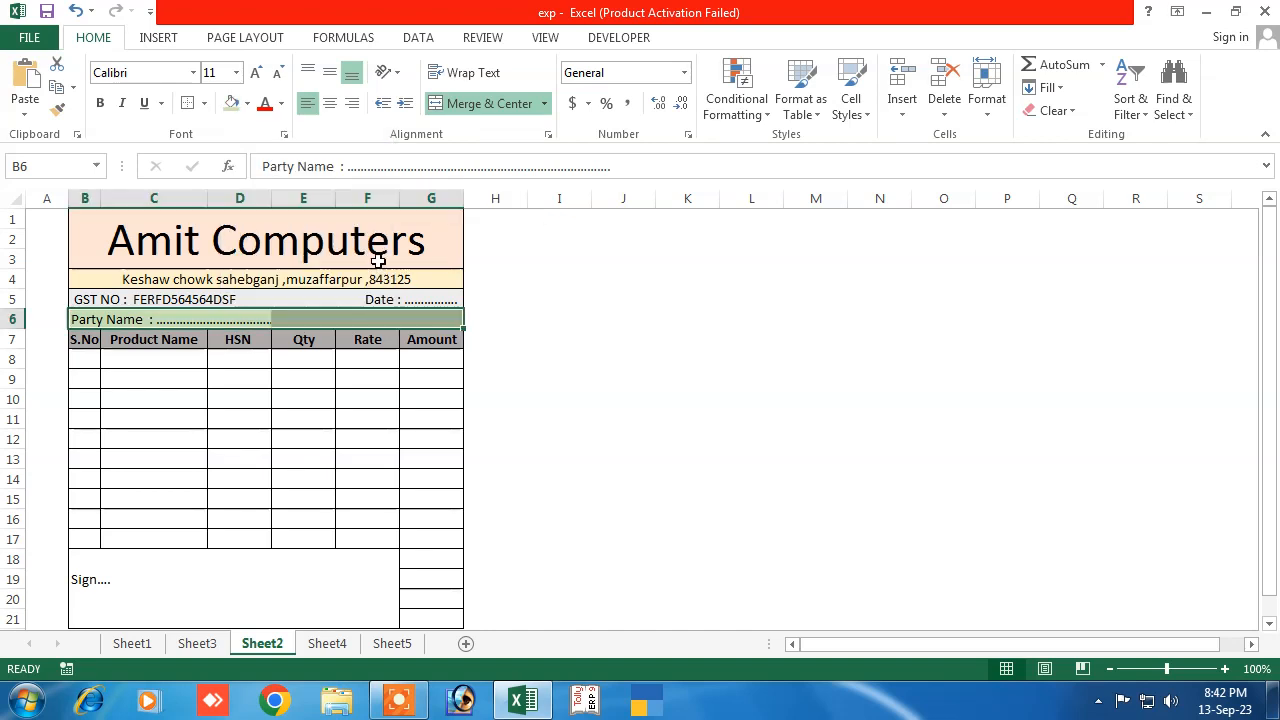
pyautogui.click(303, 478)
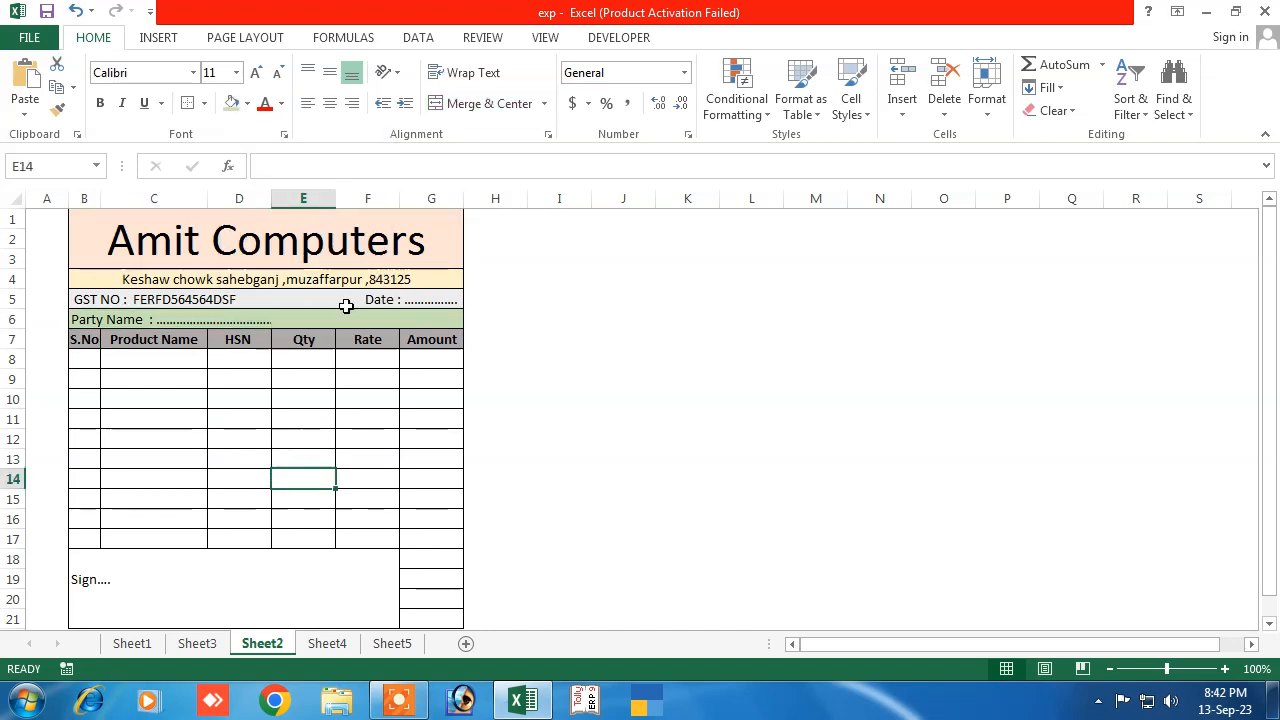
# Merge B6:G6 so the Party Name line spans to the Amount column
pyautogui.click(252, 418)
pyautogui.click(280, 322)
pyautogui.click(182, 436)
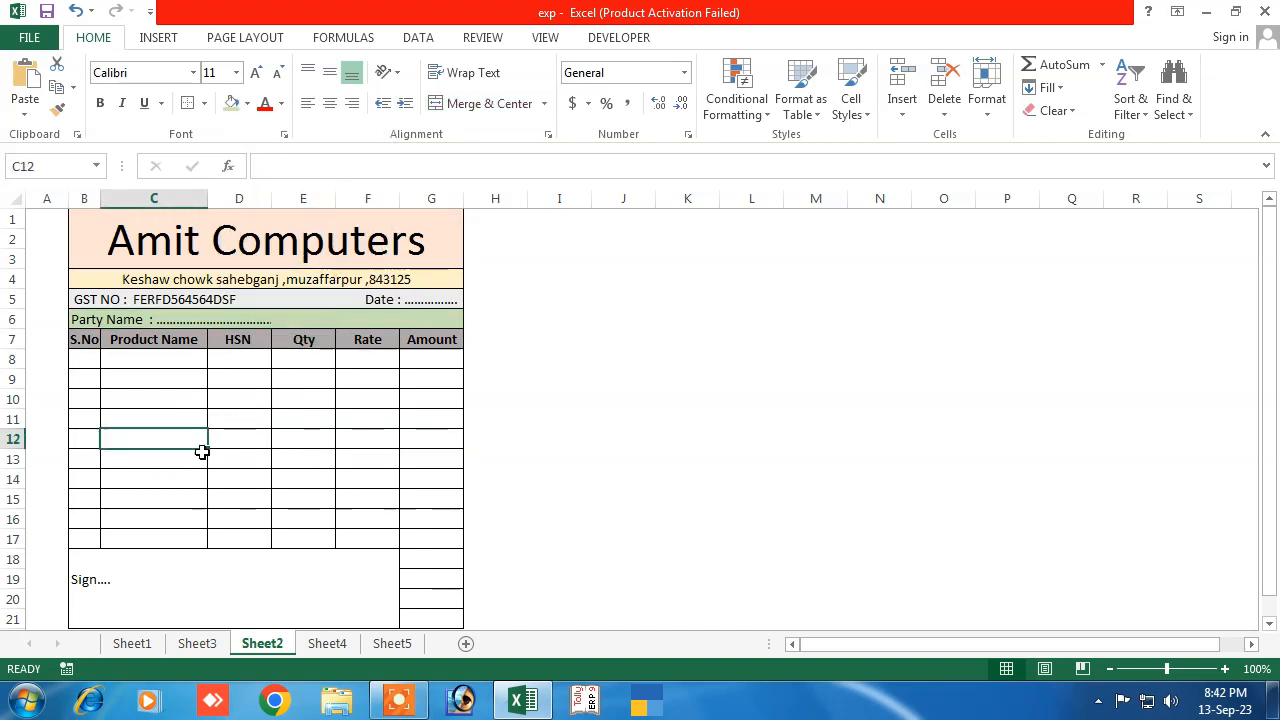
pyautogui.moveTo(98, 318); pyautogui.dragTo(422, 316)
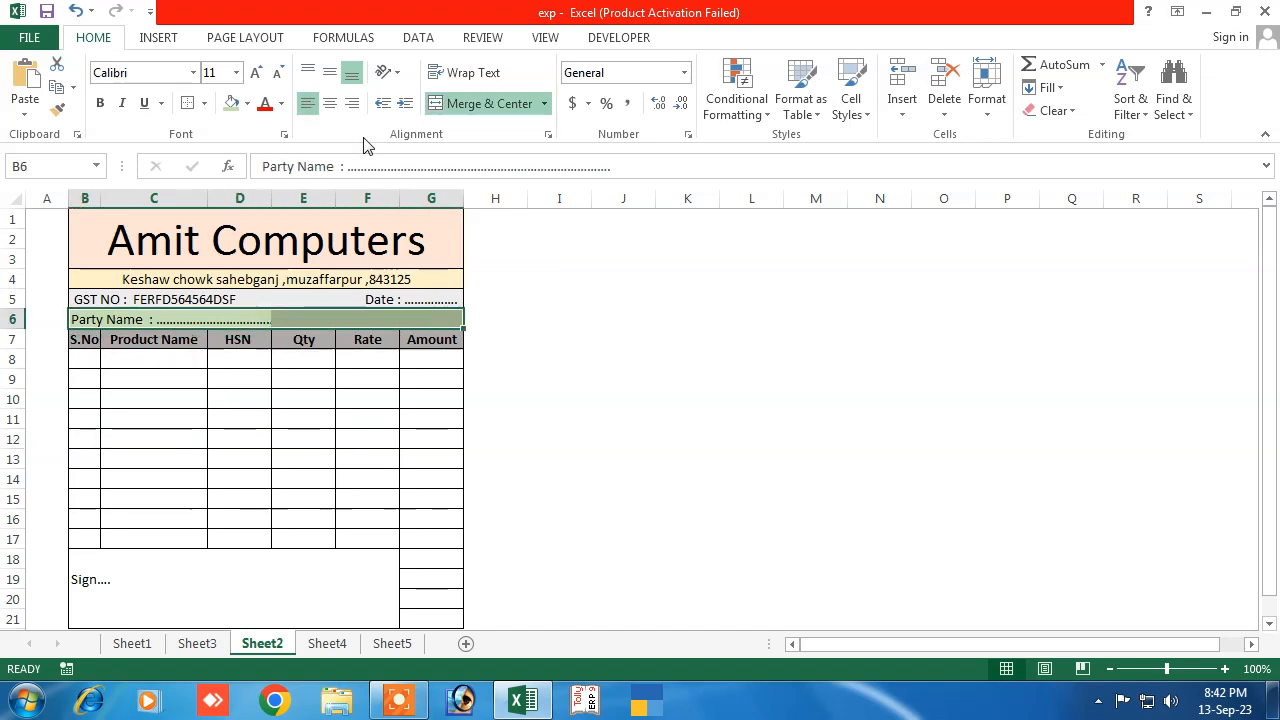
pyautogui.click(437, 103)
pyautogui.click(303, 458)
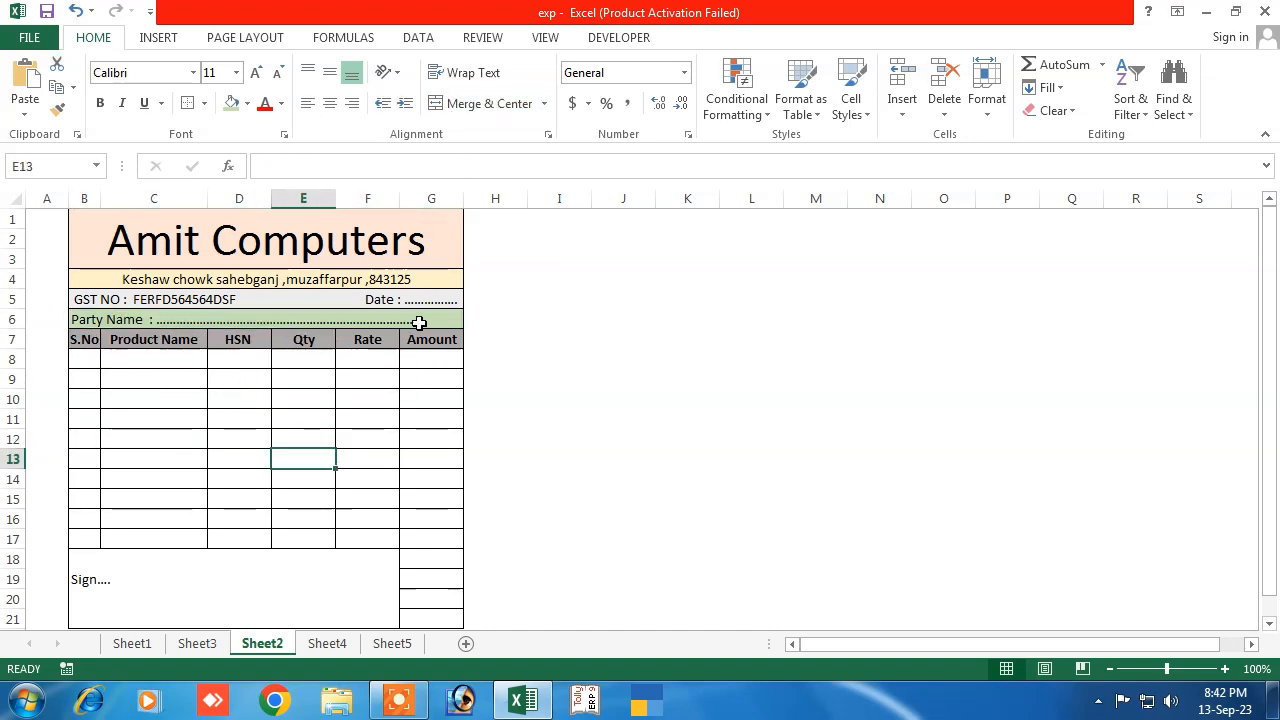
pyautogui.click(250, 452)
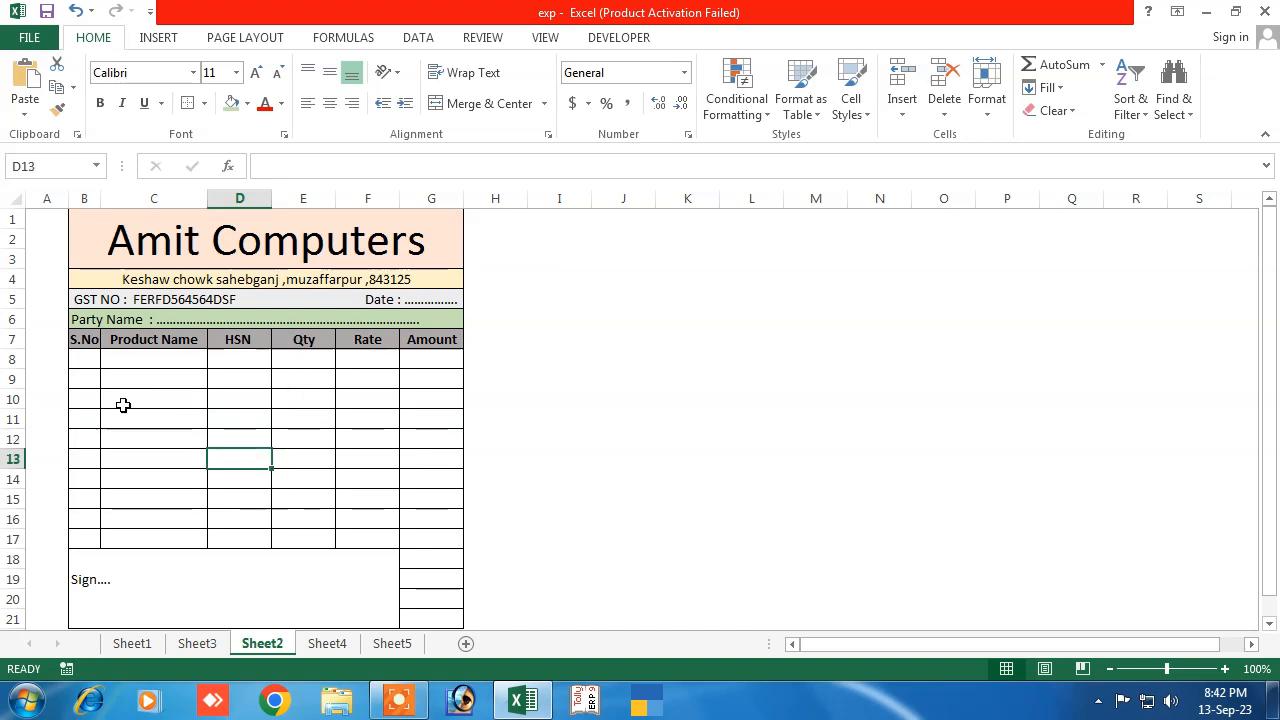
# Enter serial numbers 1 and 2 with products Mouse and Keyboard
pyautogui.press('Up')
pyautogui.click(82, 357)
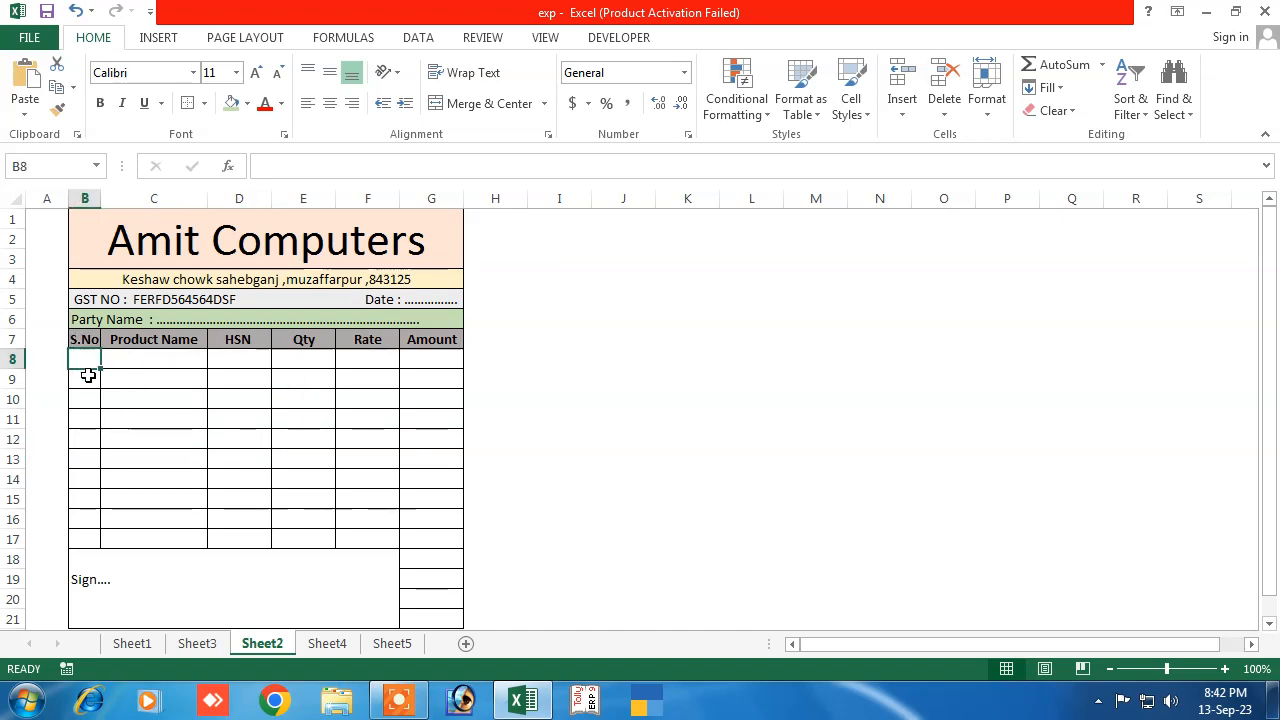
pyautogui.write('1')
pyautogui.press('Return')
pyautogui.write('2')
pyautogui.press('Return')
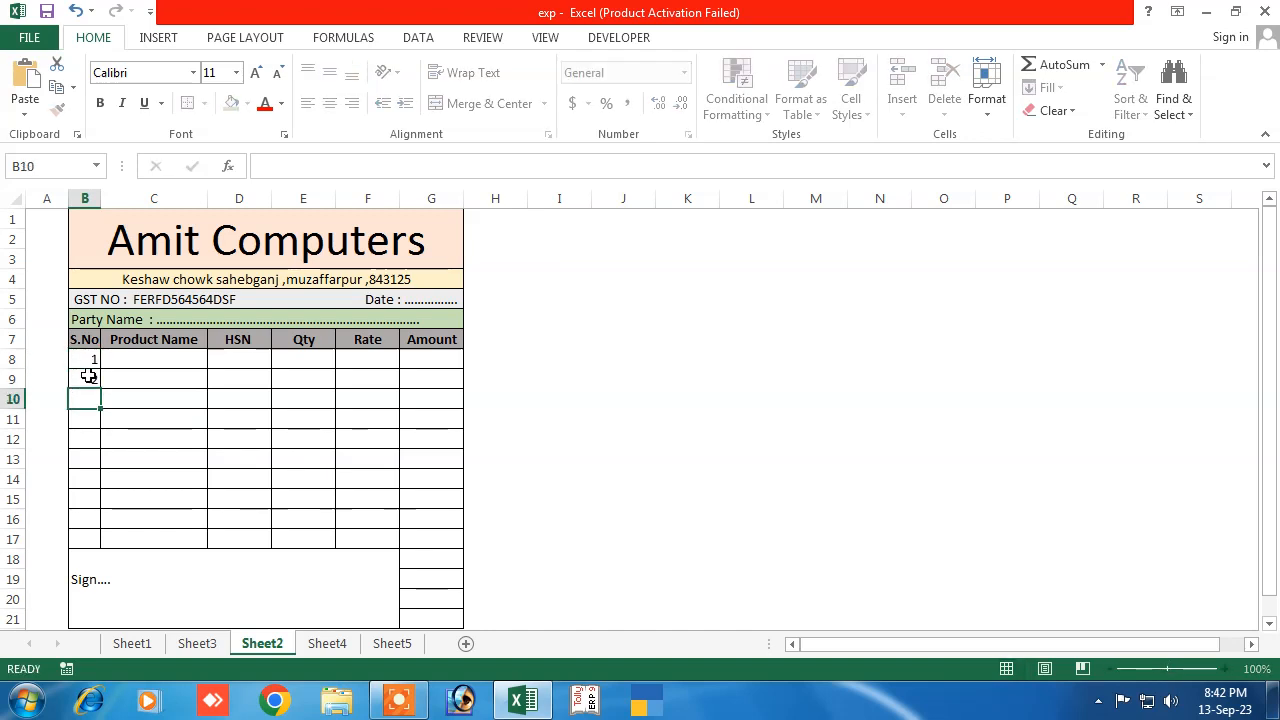
pyautogui.click(135, 359)
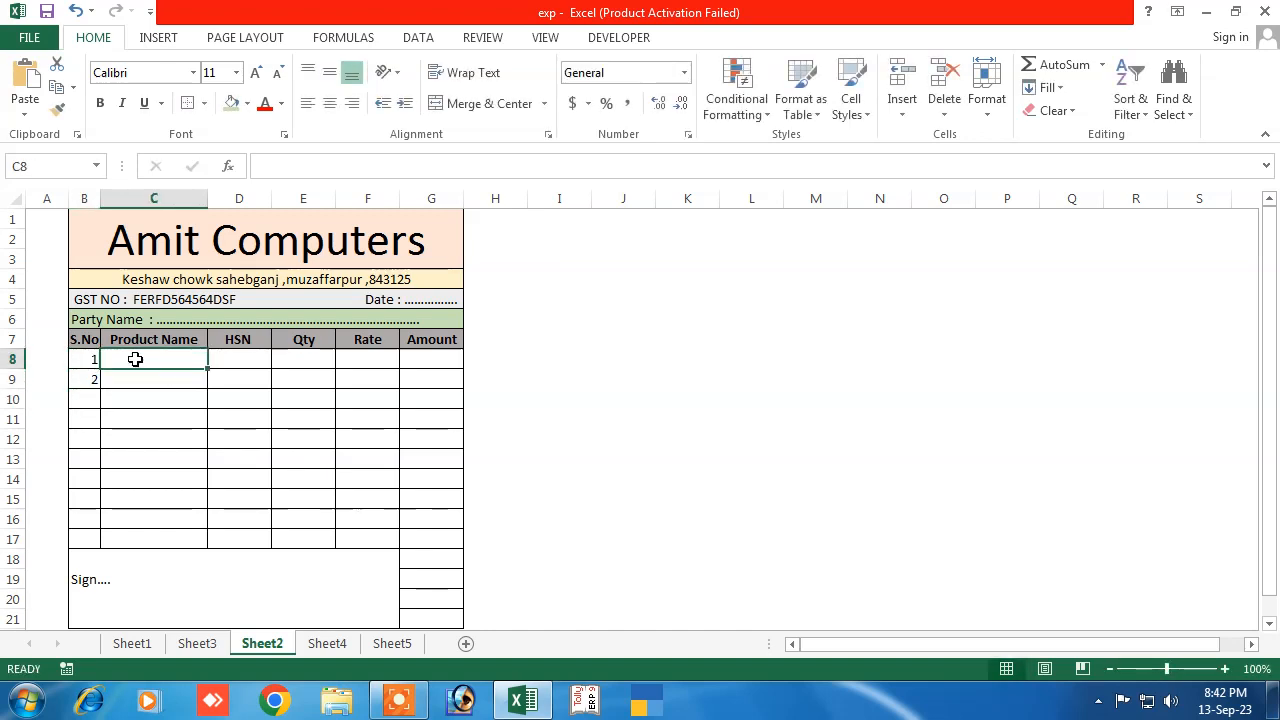
pyautogui.write('Mpio')
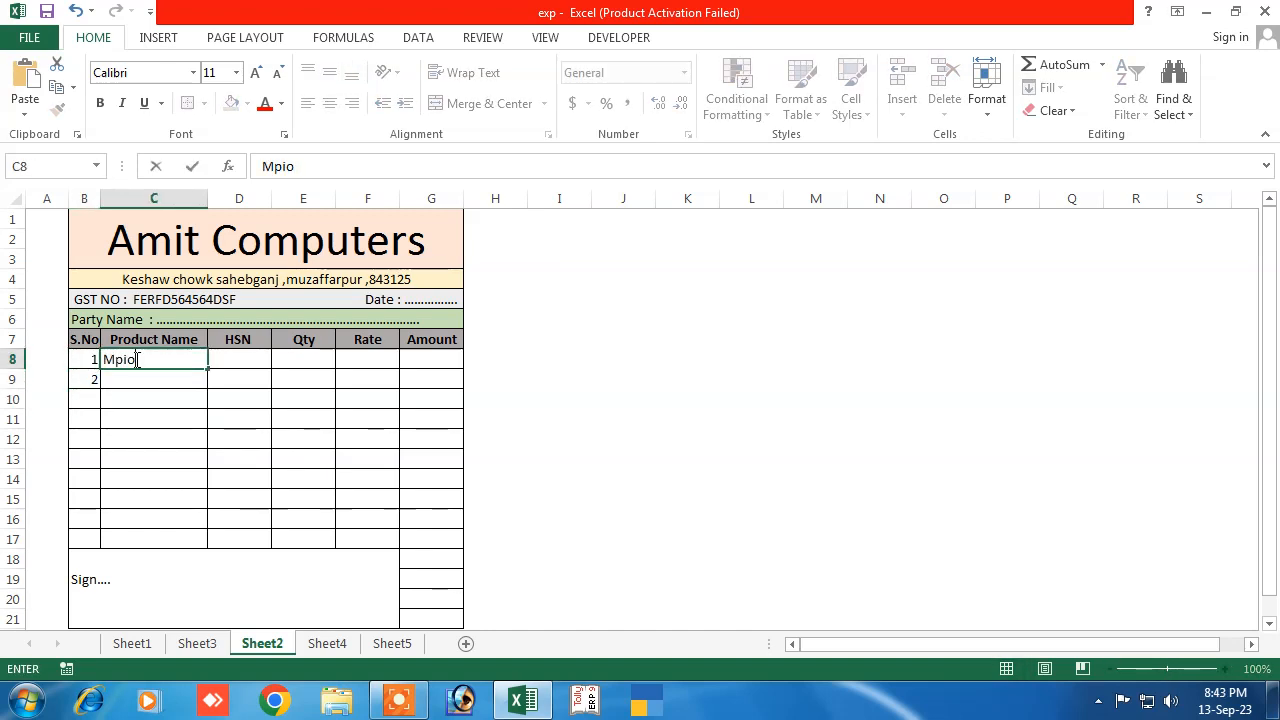
pyautogui.press('BackSpace')
pyautogui.press('BackSpace')
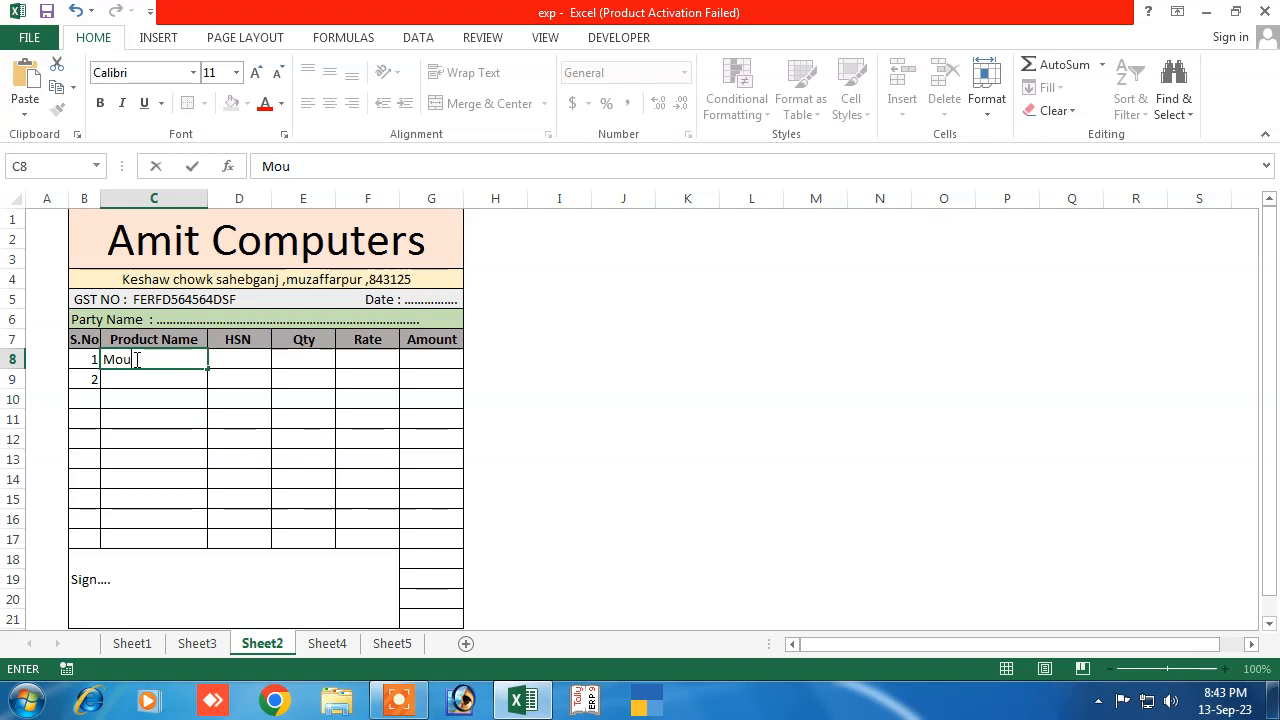
pyautogui.press('Return')
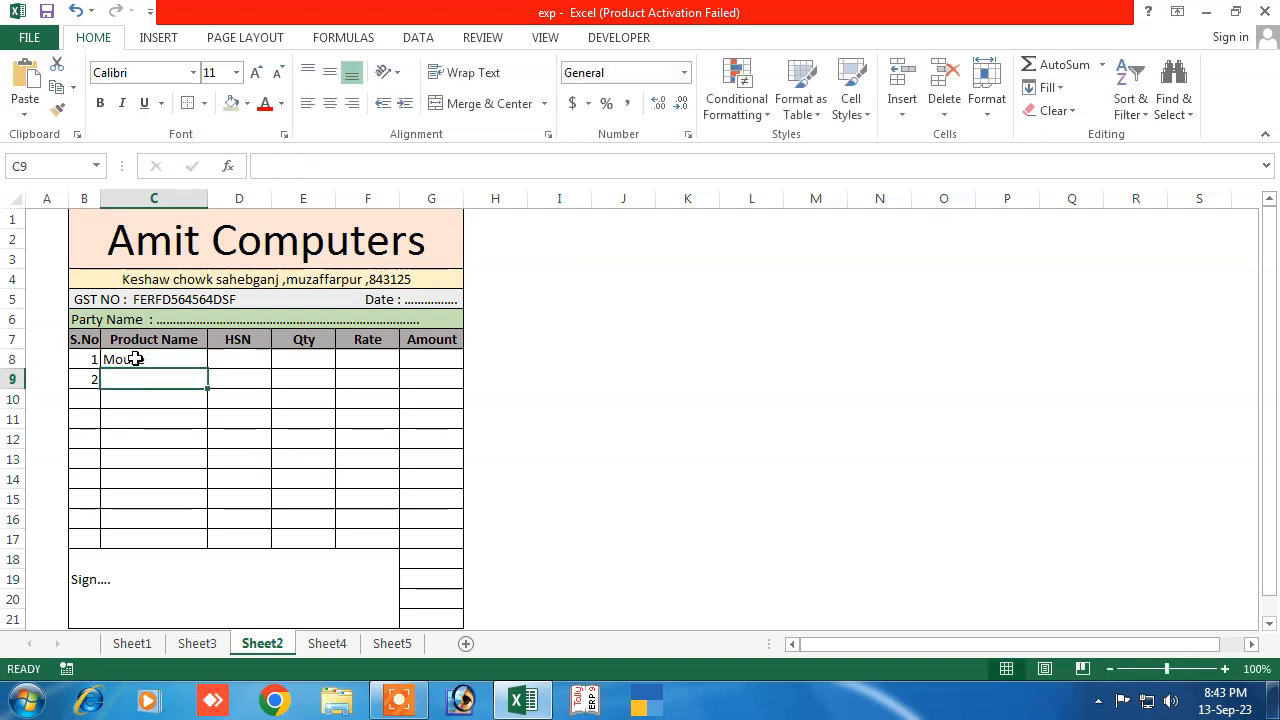
pyautogui.write('Key')
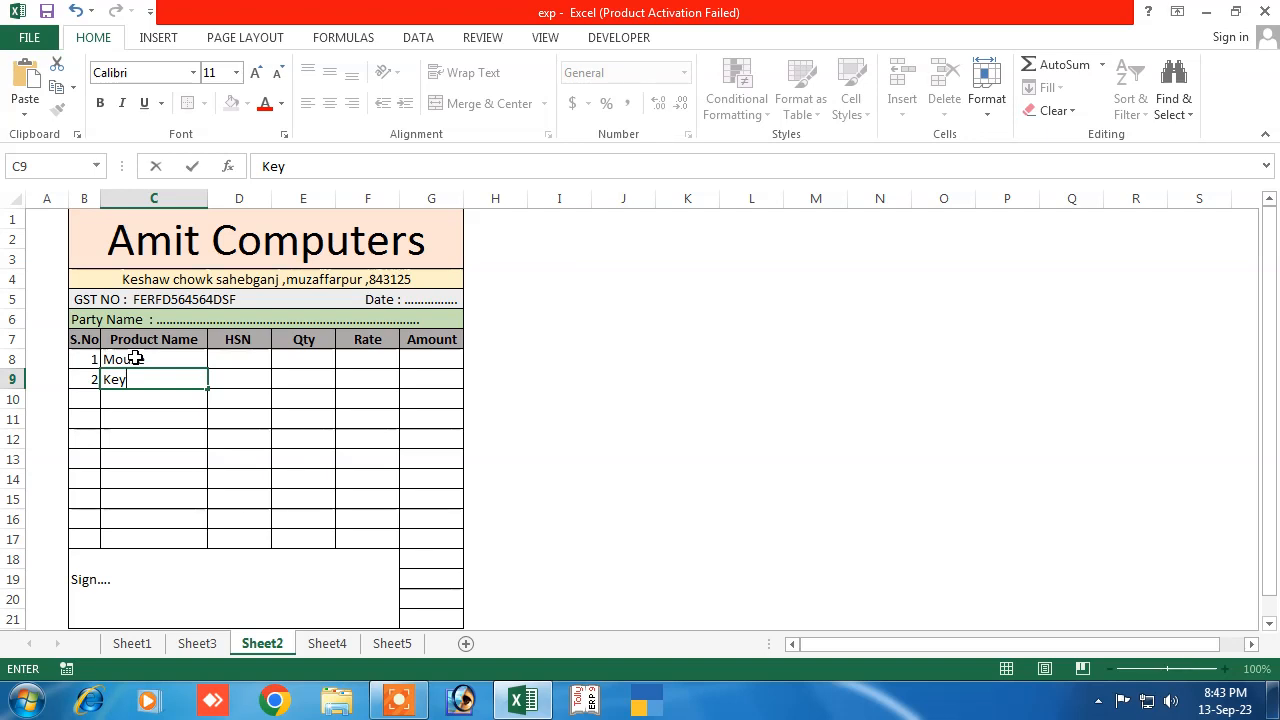
pyautogui.write('board')
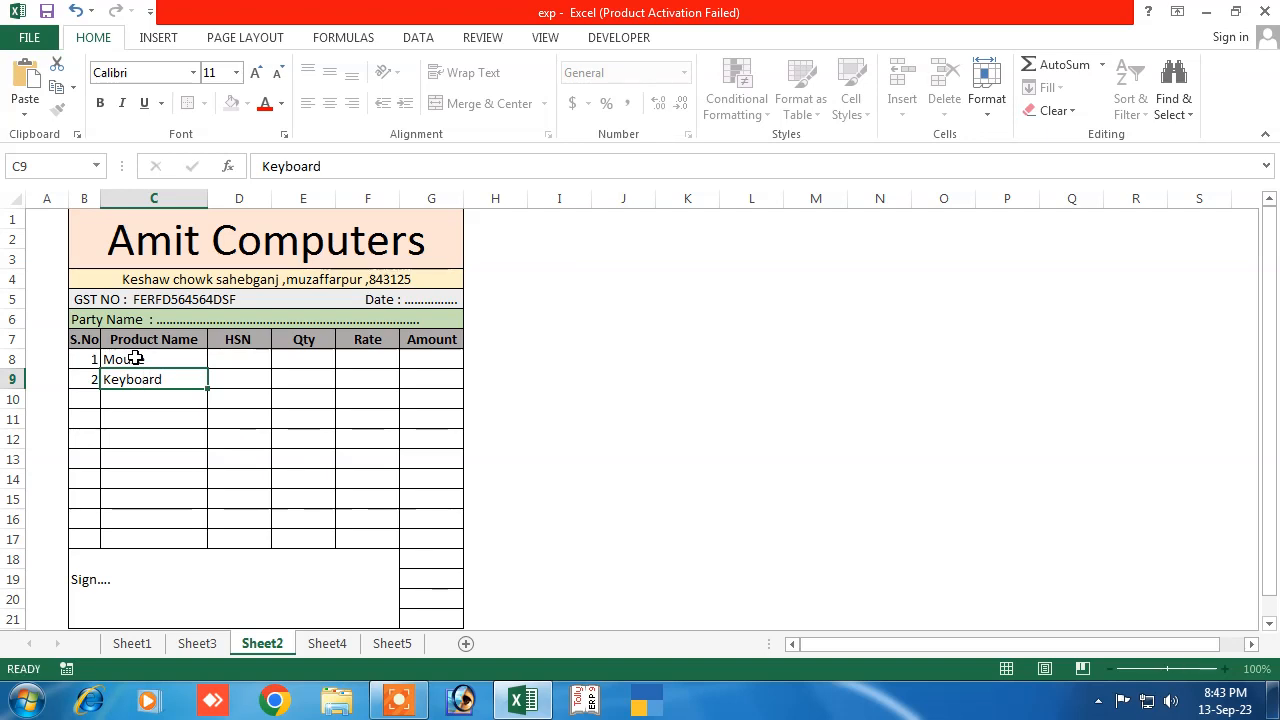
pyautogui.press('Return')
# Add item 3 as ssd and item 4 as Cd
pyautogui.press('Left')
pyautogui.write('3')
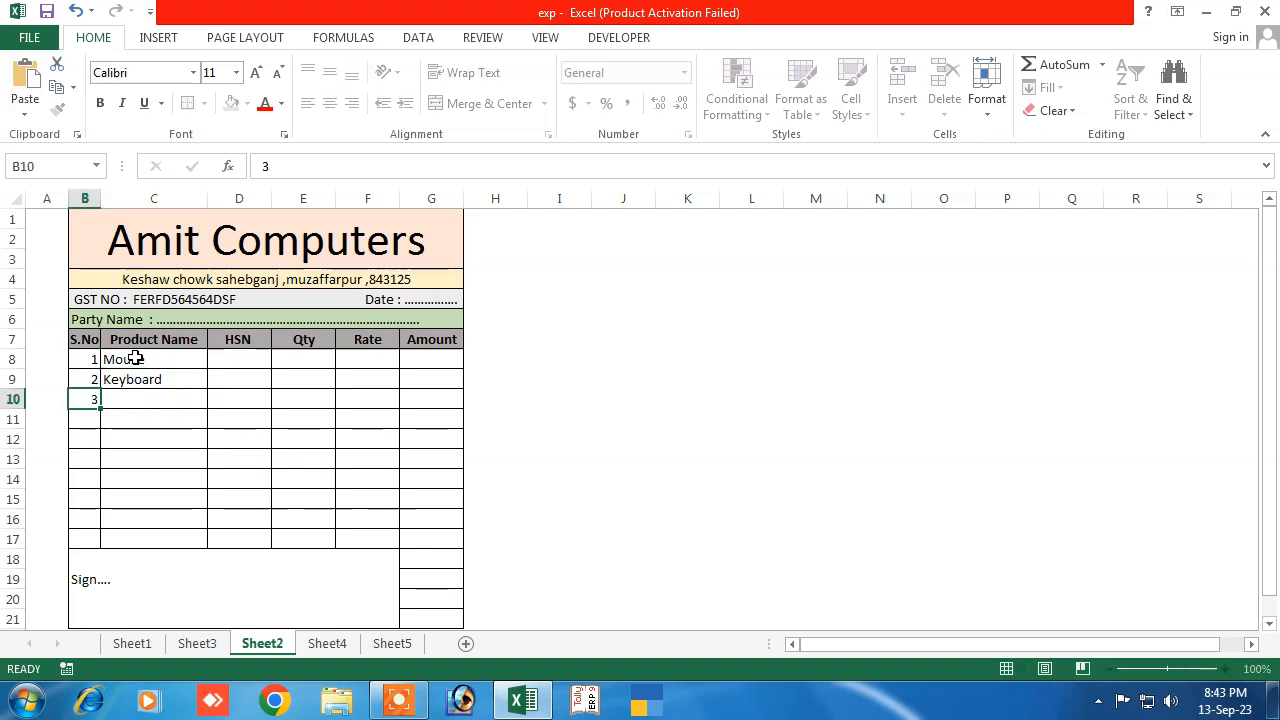
pyautogui.press('Tab')
pyautogui.write('ss')
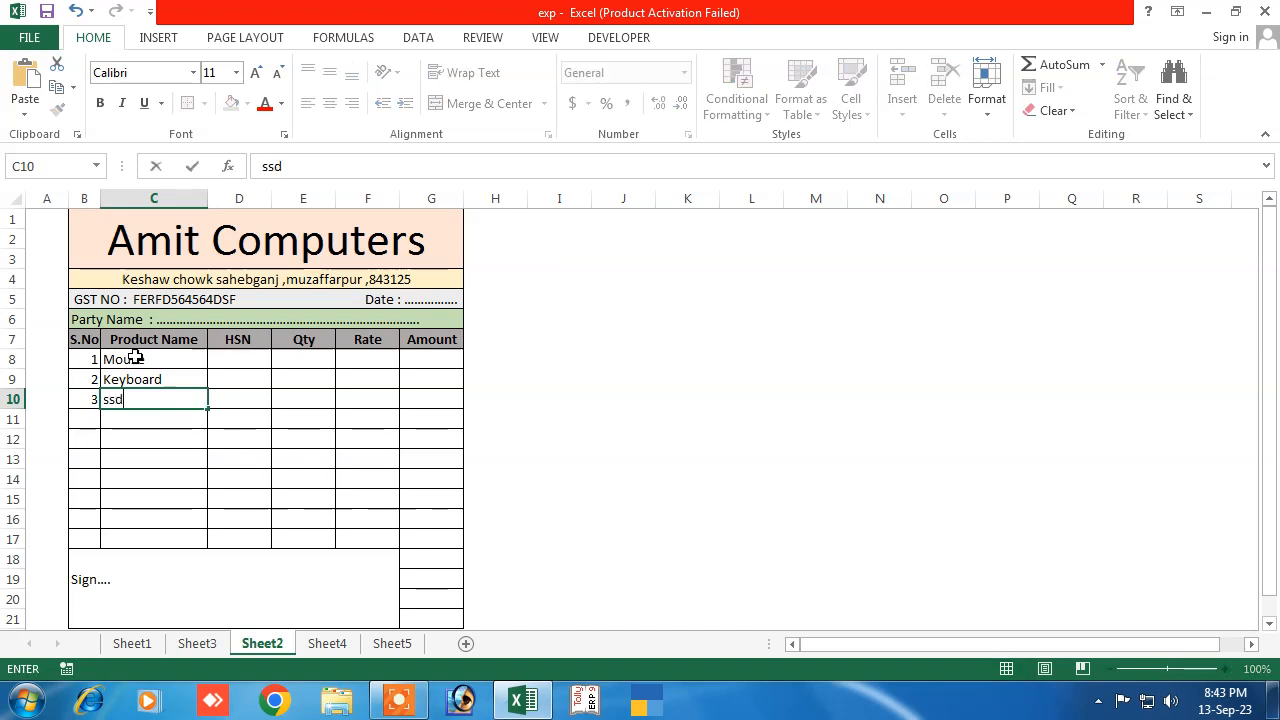
pyautogui.press('Down')
pyautogui.press('Left')
pyautogui.write('4')
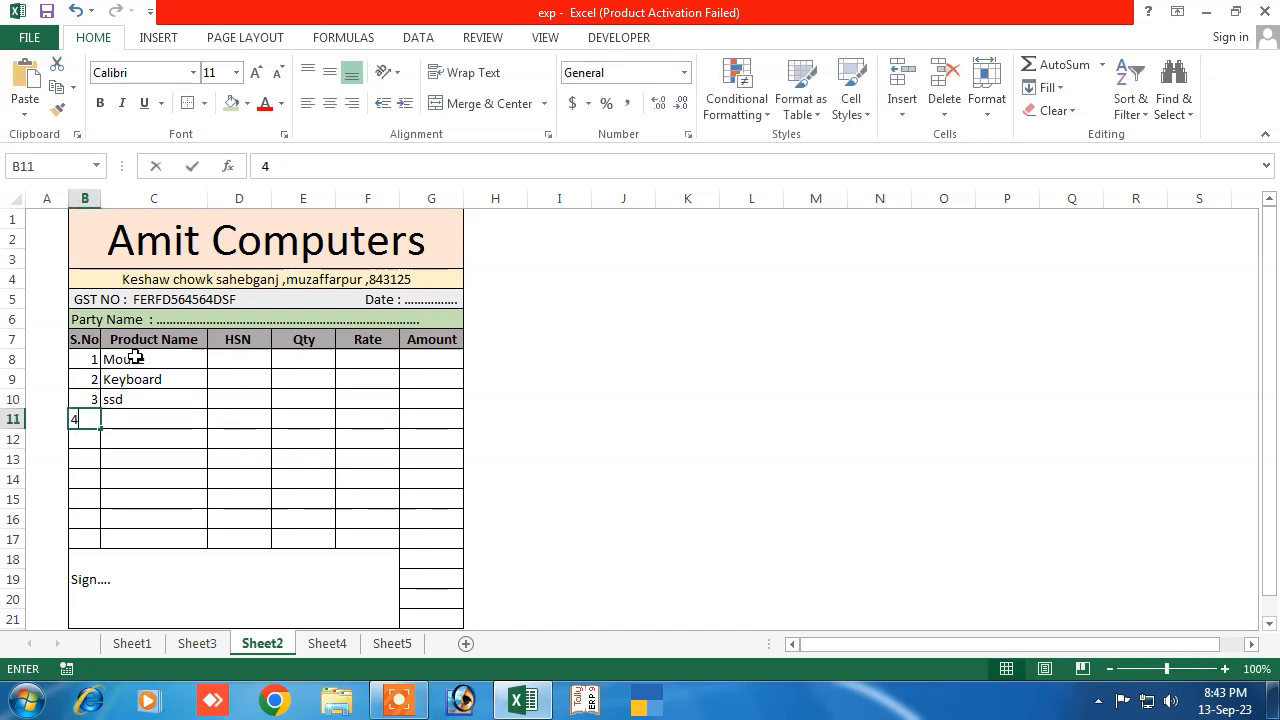
pyautogui.press('Tab')
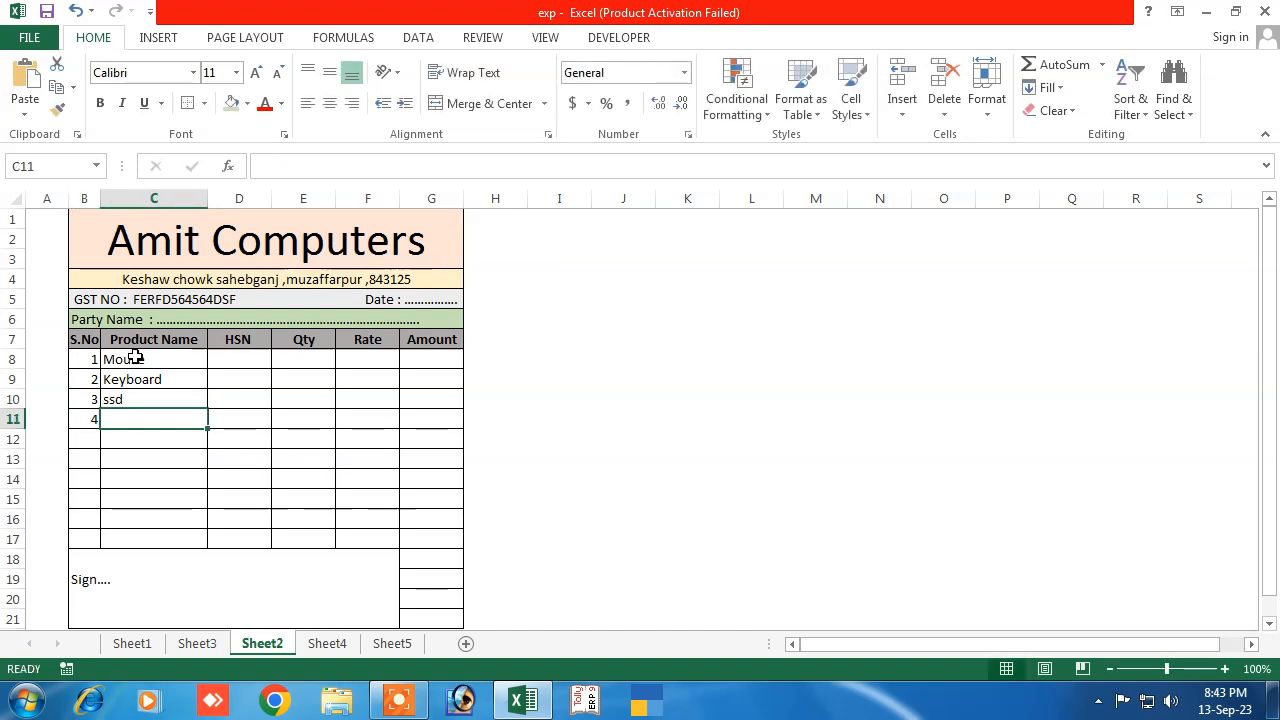
pyautogui.write('C')
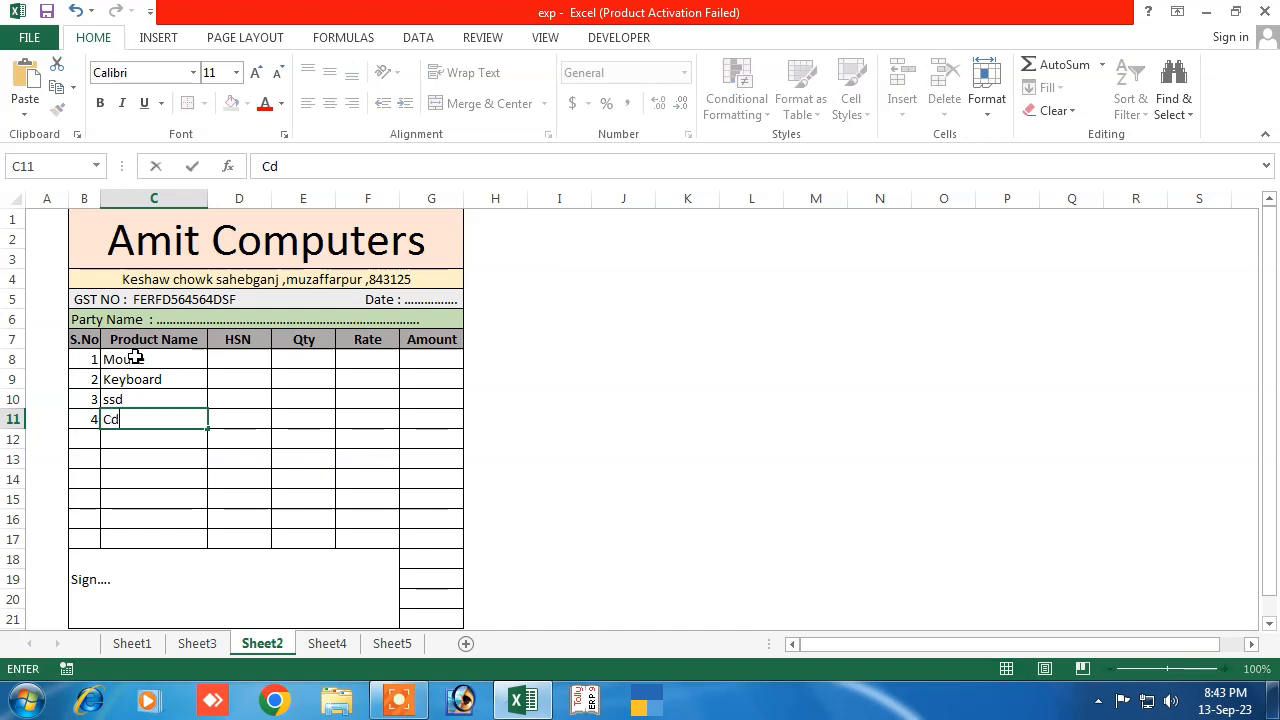
pyautogui.write('d')
pyautogui.press('Tab')
# Enter HSN codes 8547, 8457, 8745 and 8457 in D8:D11
pyautogui.press('Up')
pyautogui.press('Up')
pyautogui.press('Up')
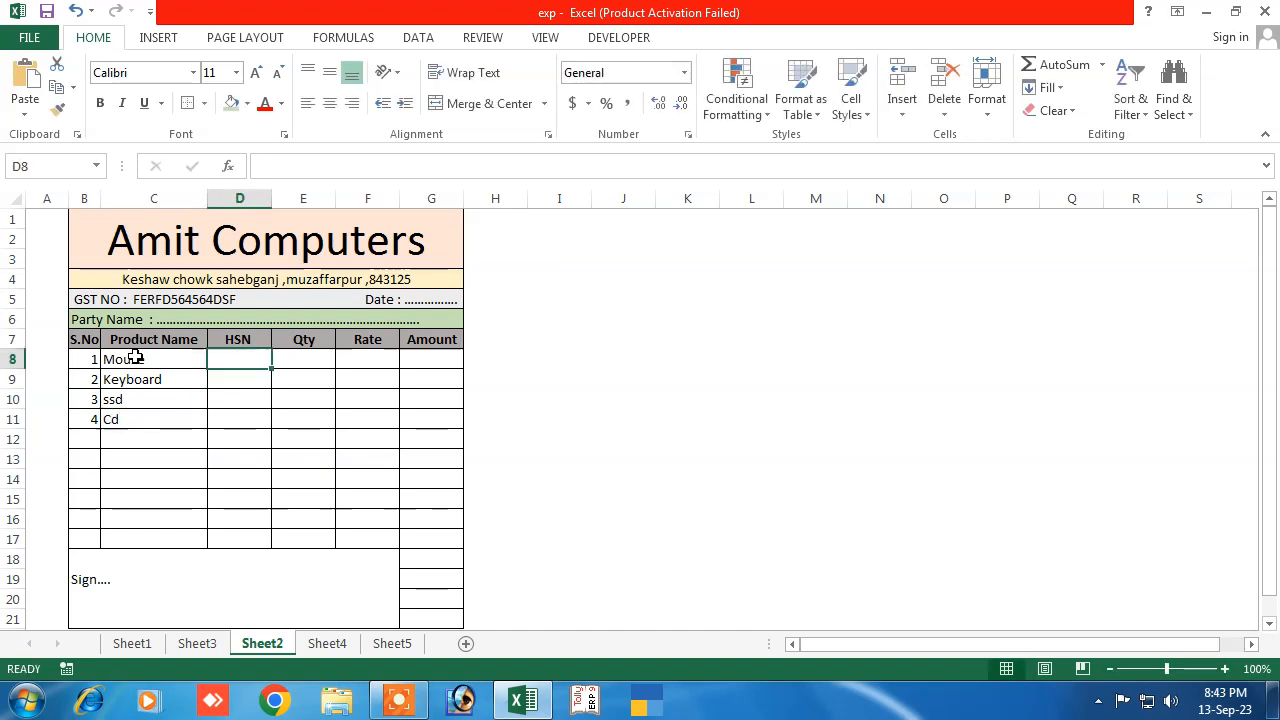
pyautogui.write('8547')
pyautogui.press('Return')
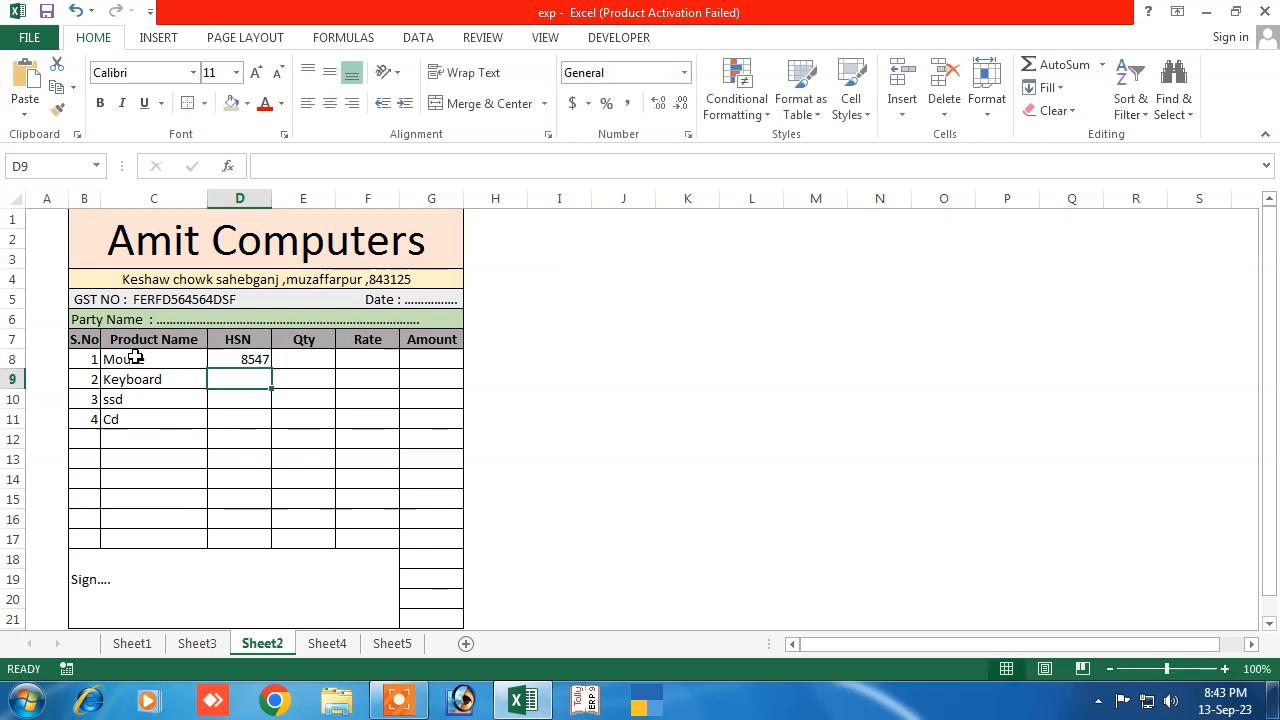
pyautogui.write('8457')
pyautogui.hotkey('ctrl', 'Return')
pyautogui.press('Return')
pyautogui.write('8745')
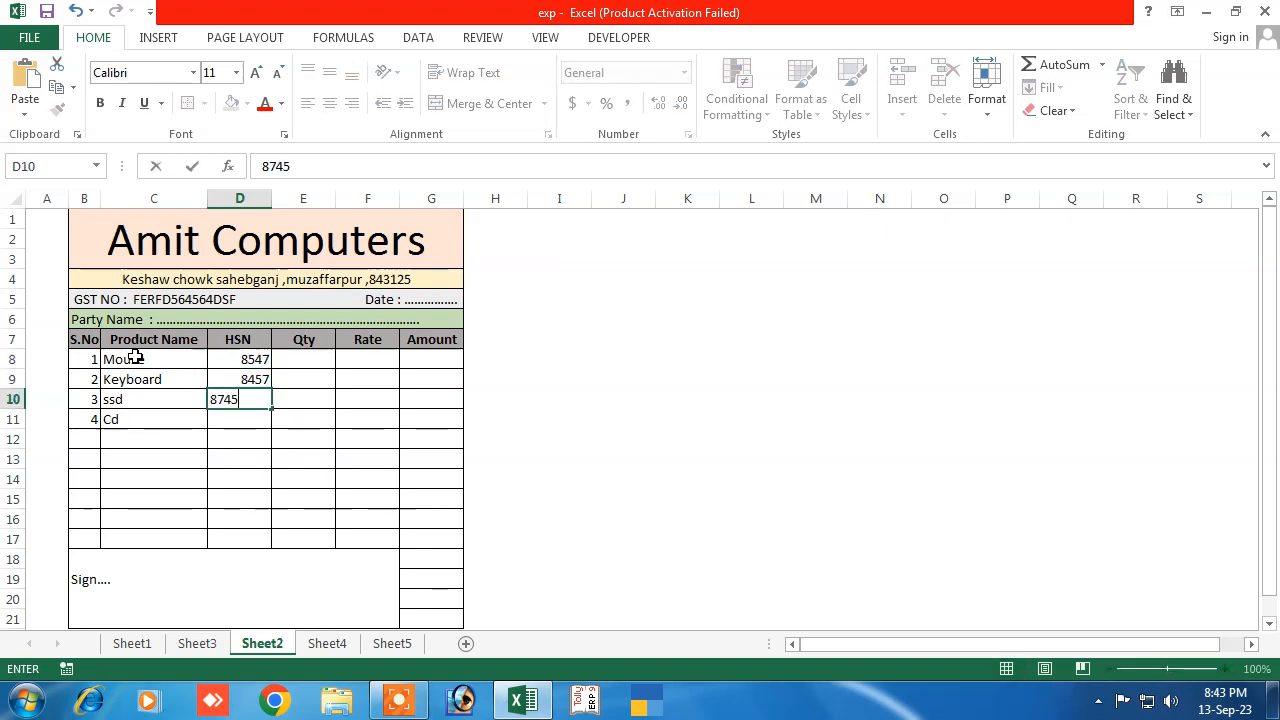
pyautogui.press('Return')
pyautogui.write('84')
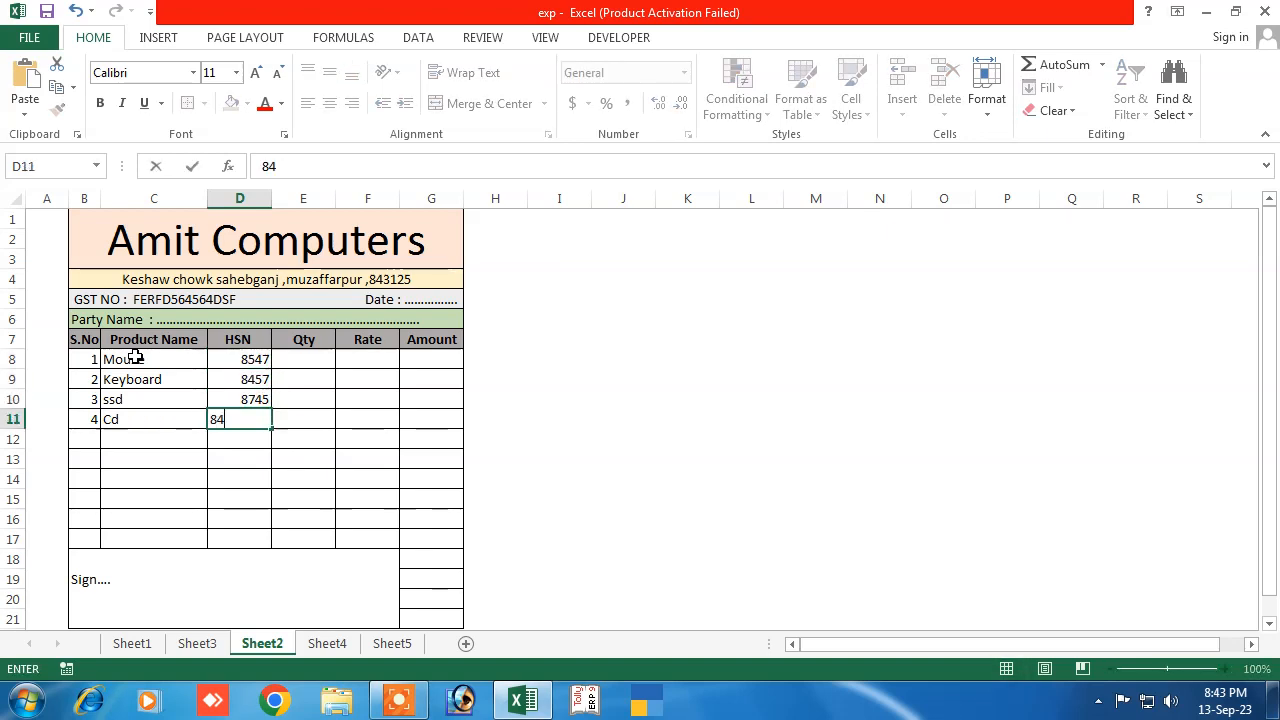
pyautogui.write('57')
pyautogui.press('Right')
pyautogui.press('Up')
pyautogui.press('Up')
pyautogui.press('Up')
pyautogui.press('Up')
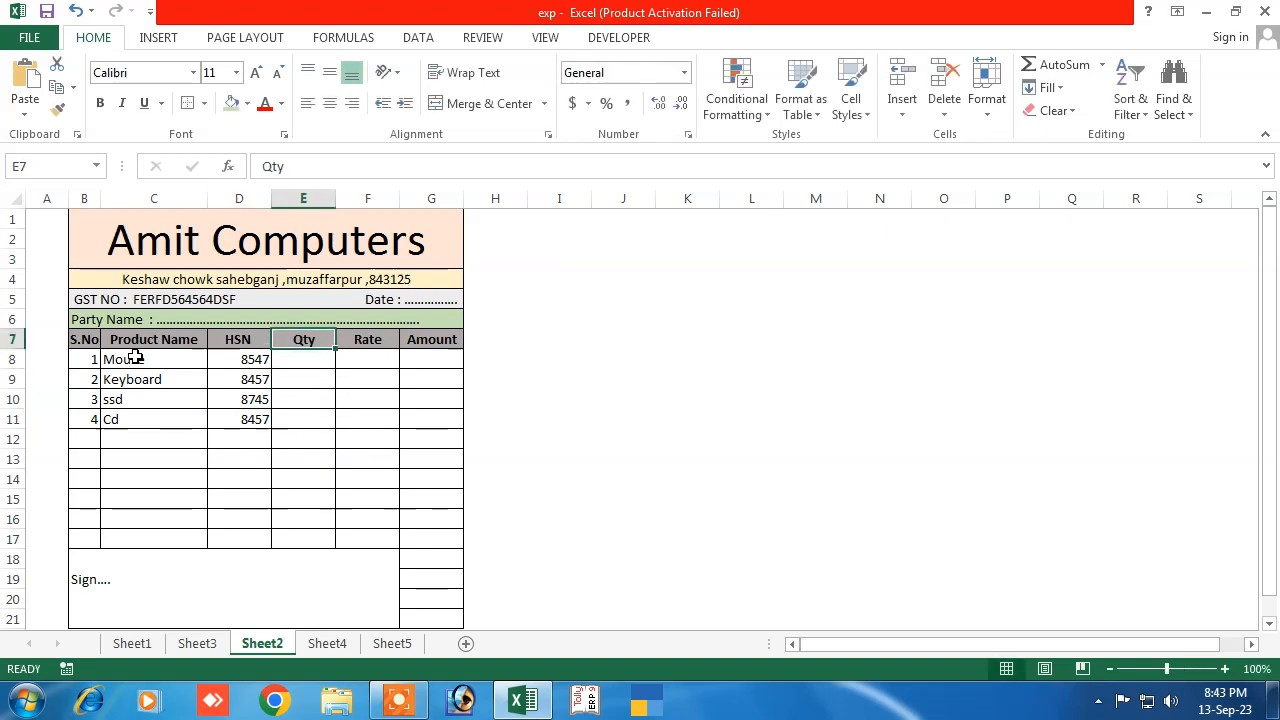
# Enter Mouse quantity 85 at rate 99 and Keyboard quantity 100 at rate 299
pyautogui.press('Down')
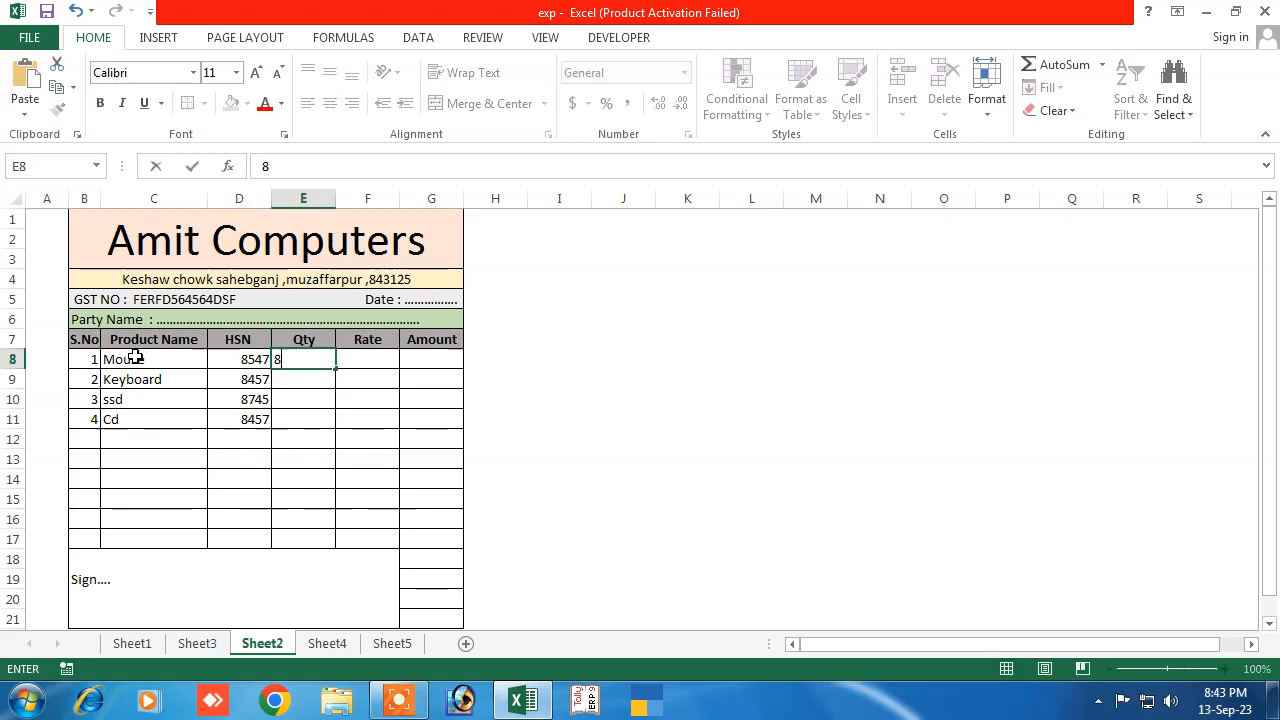
pyautogui.write('85')
pyautogui.press('Right')
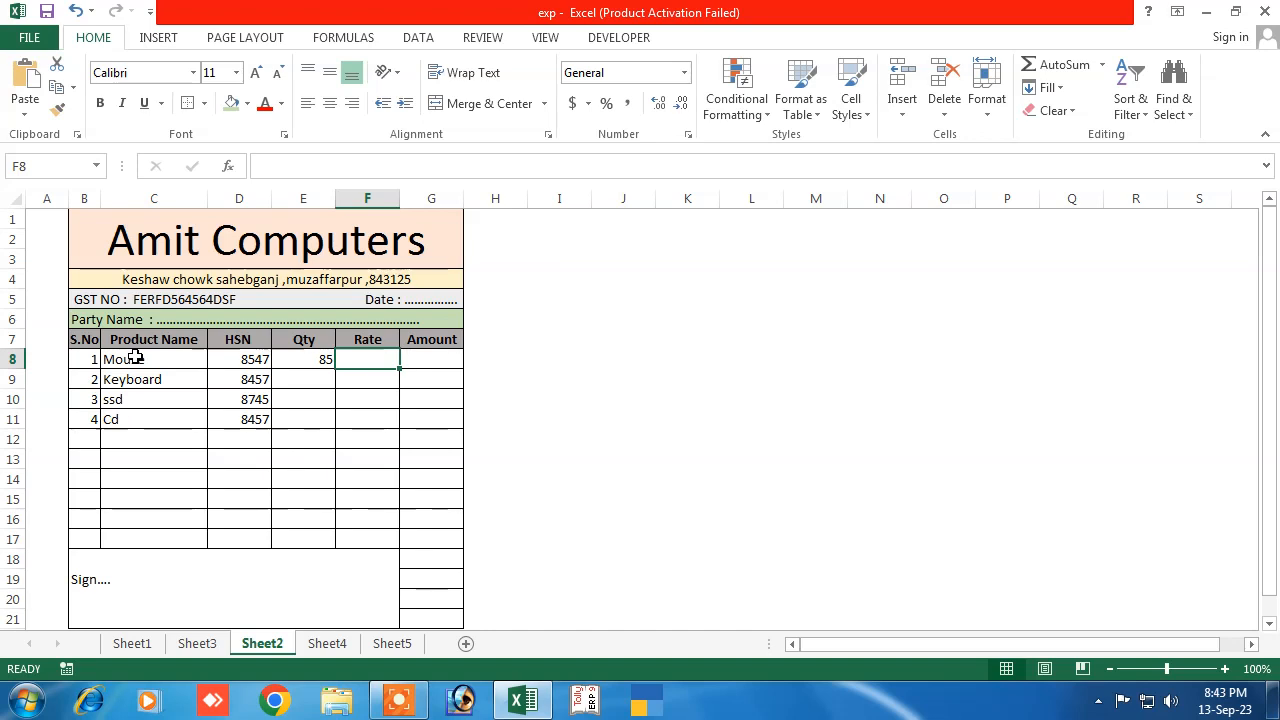
pyautogui.write('99')
pyautogui.press('Return')
pyautogui.press('Left')
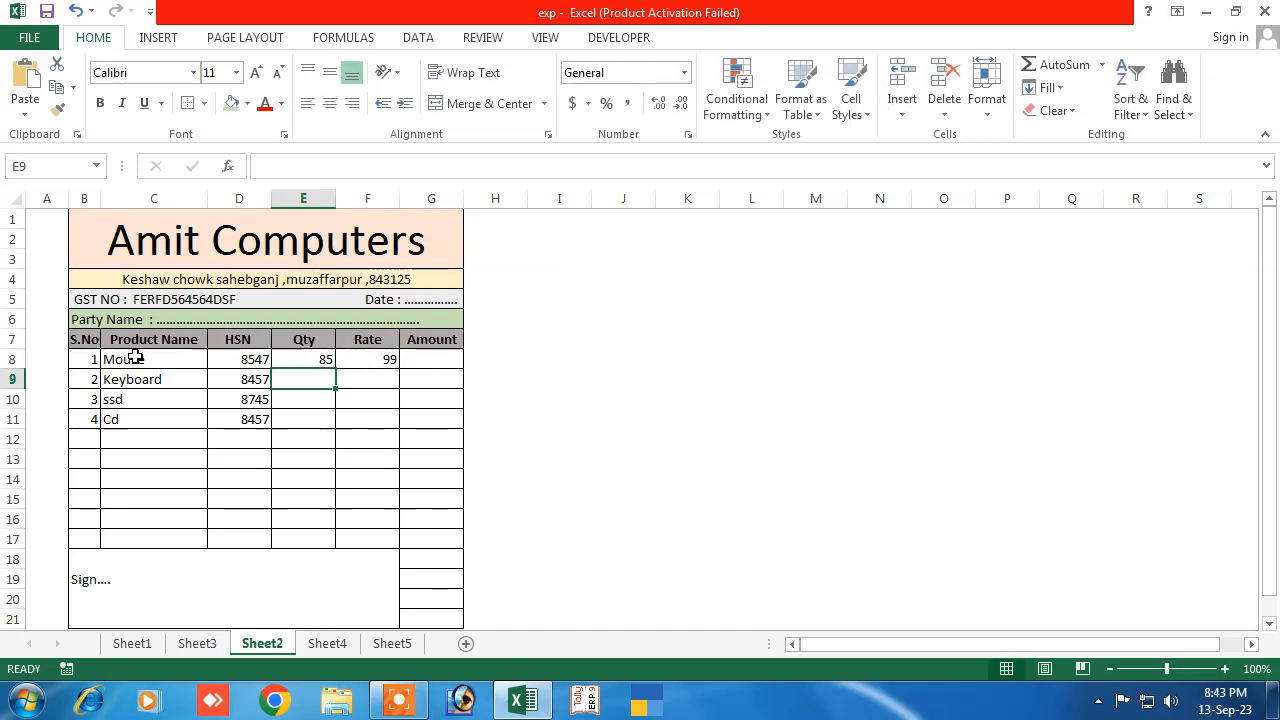
pyautogui.write('100')
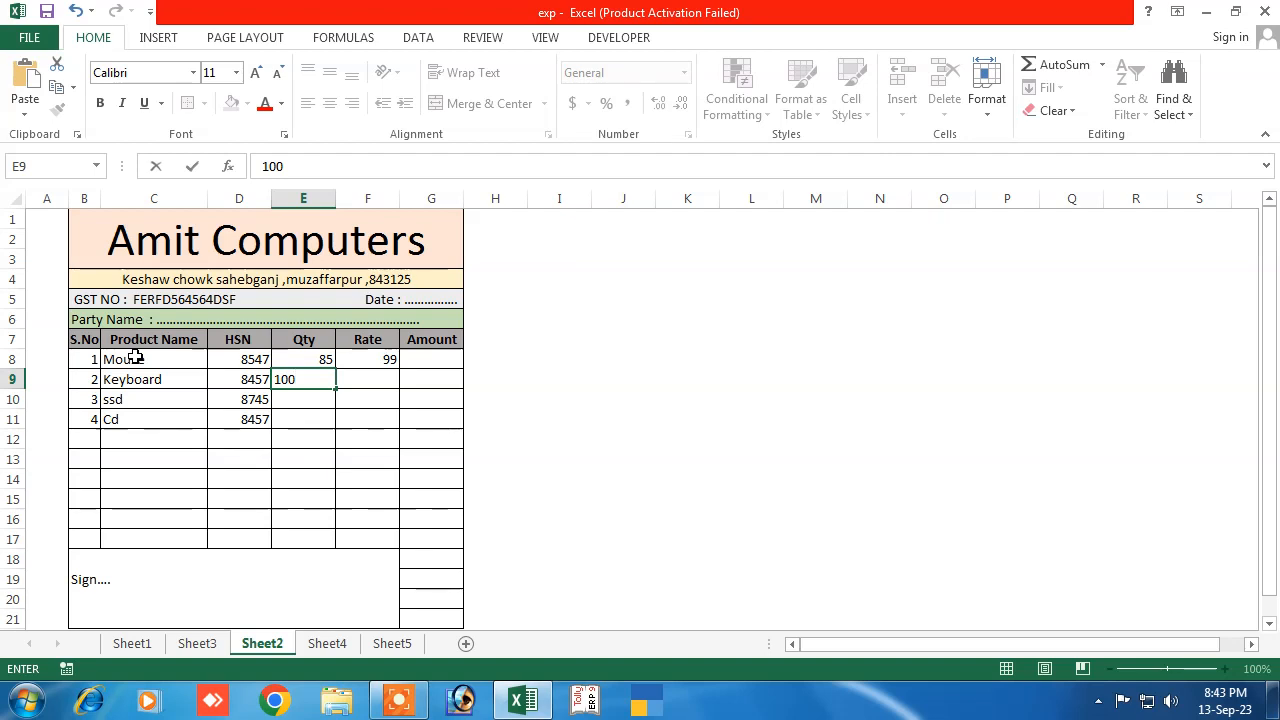
pyautogui.press('Right')
pyautogui.write('29')
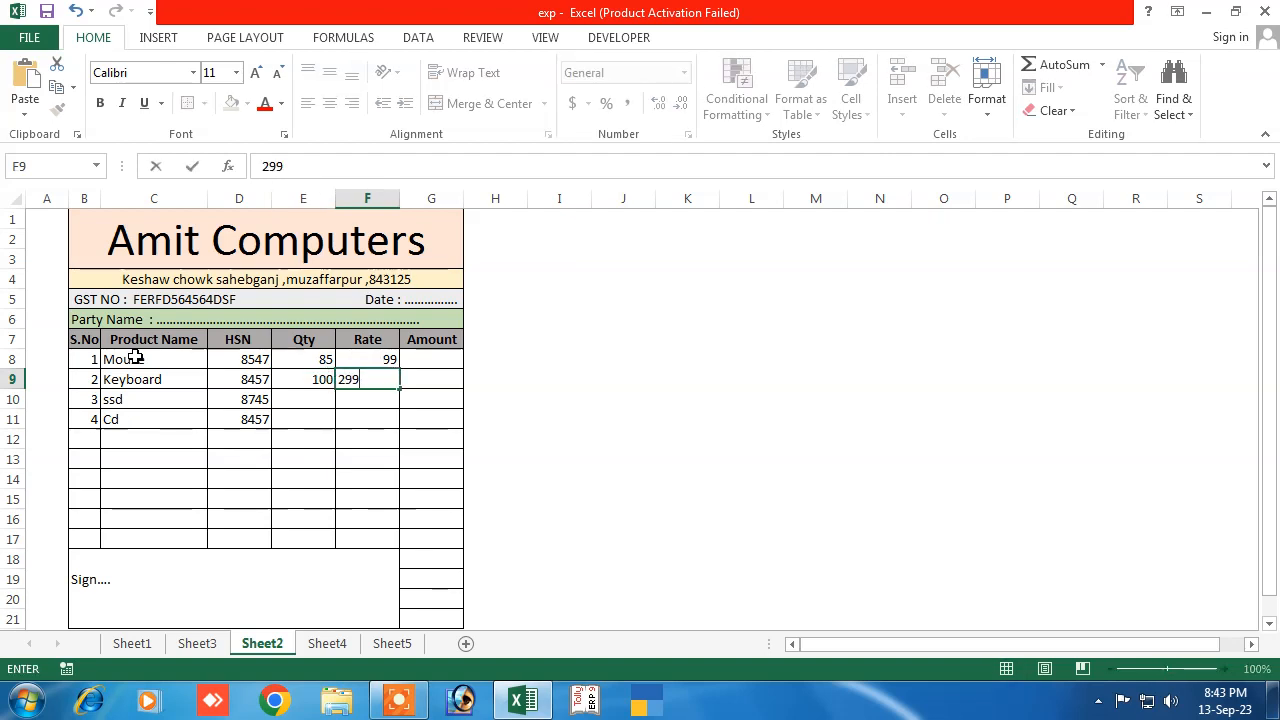
pyautogui.press('Return')
# Enter ssd quantity 25 at rate 890 and Cd quantity 30 at rate 50
pyautogui.press('Left')
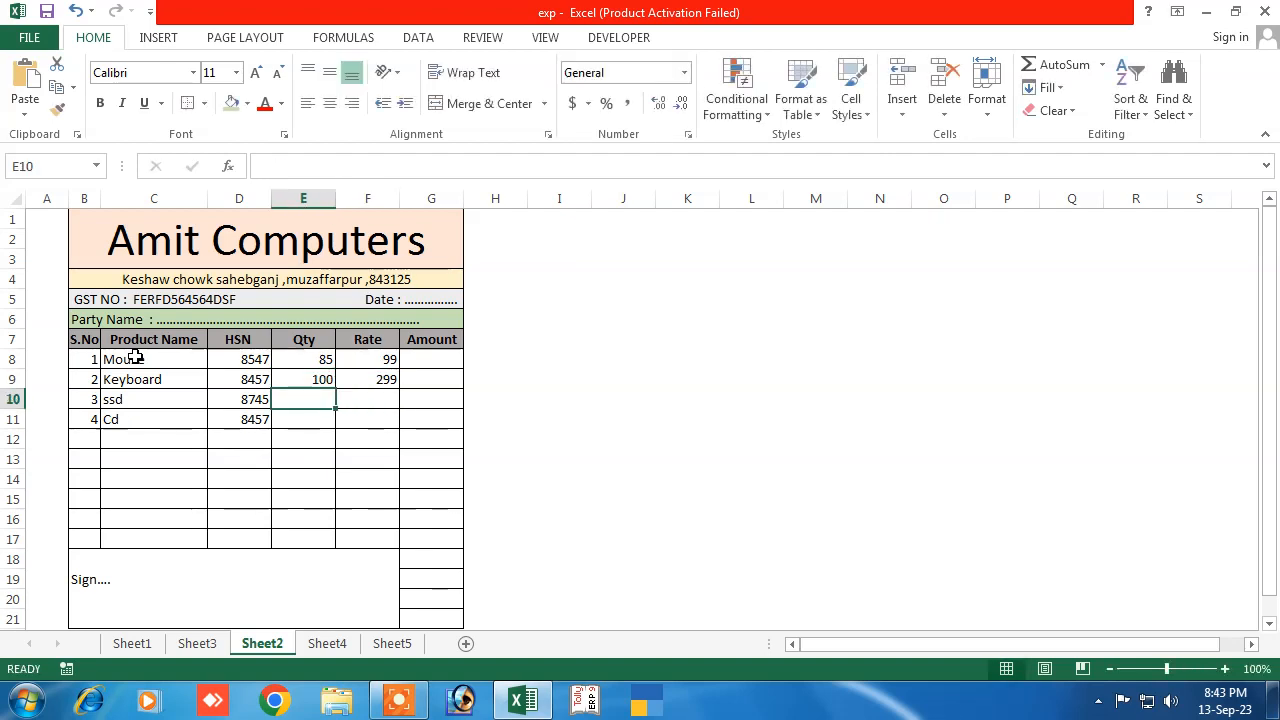
pyautogui.write('25')
pyautogui.press('Tab')
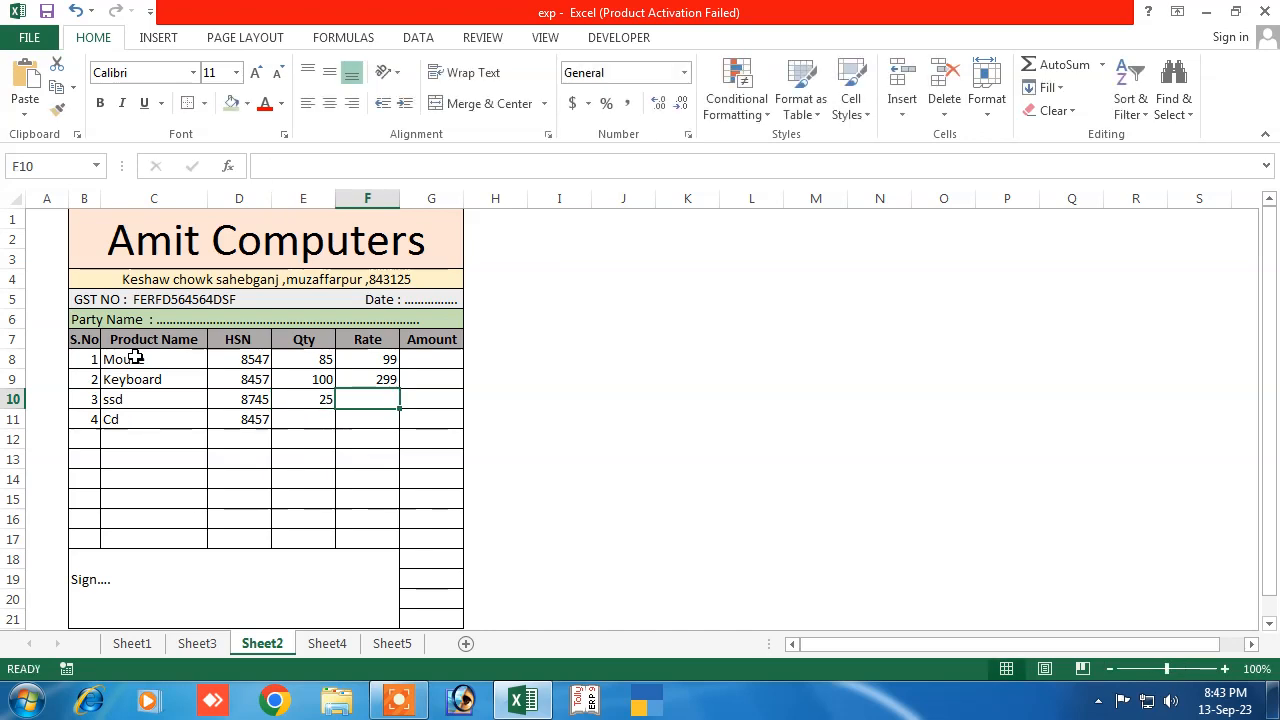
pyautogui.write('890')
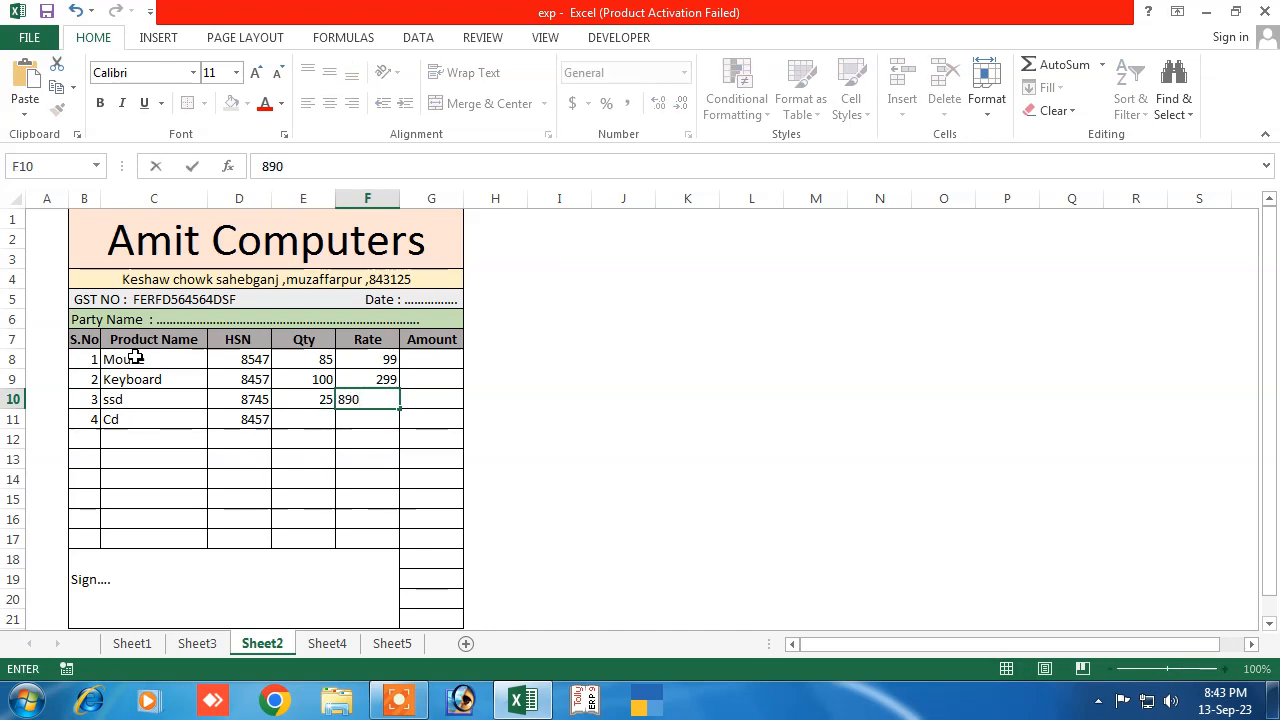
pyautogui.press('Down')
pyautogui.press('Left')
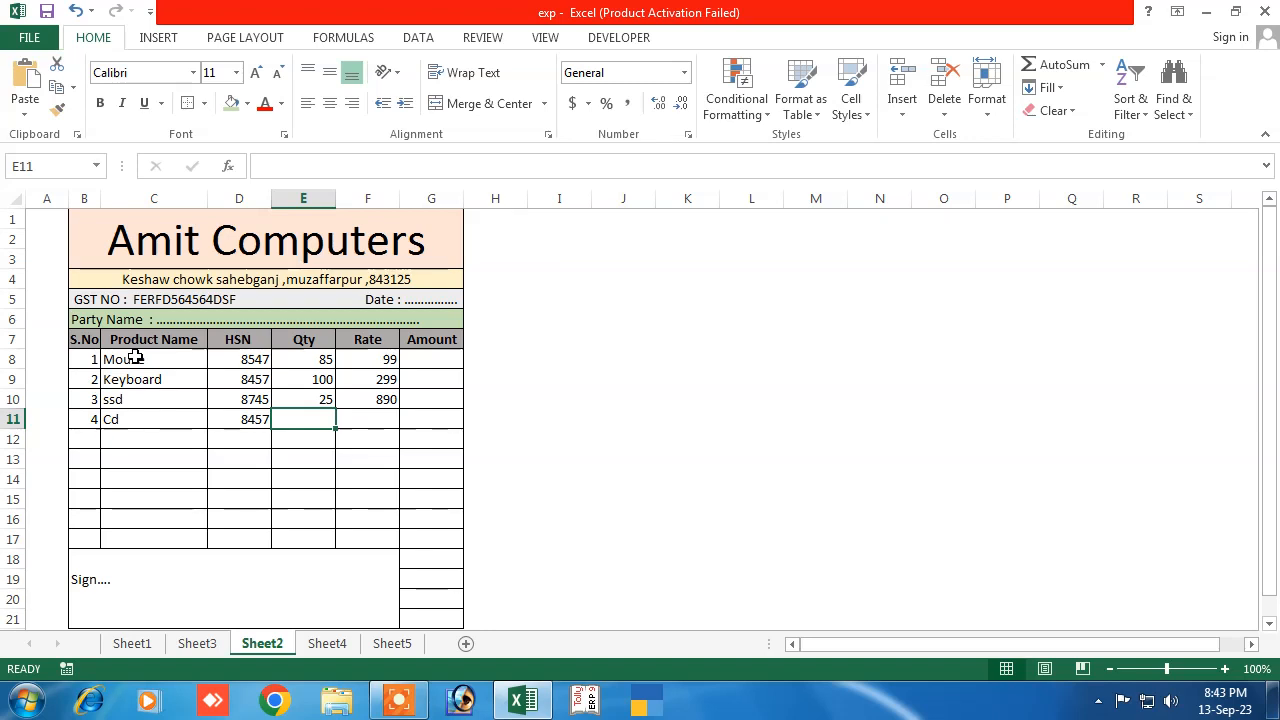
pyautogui.write('30')
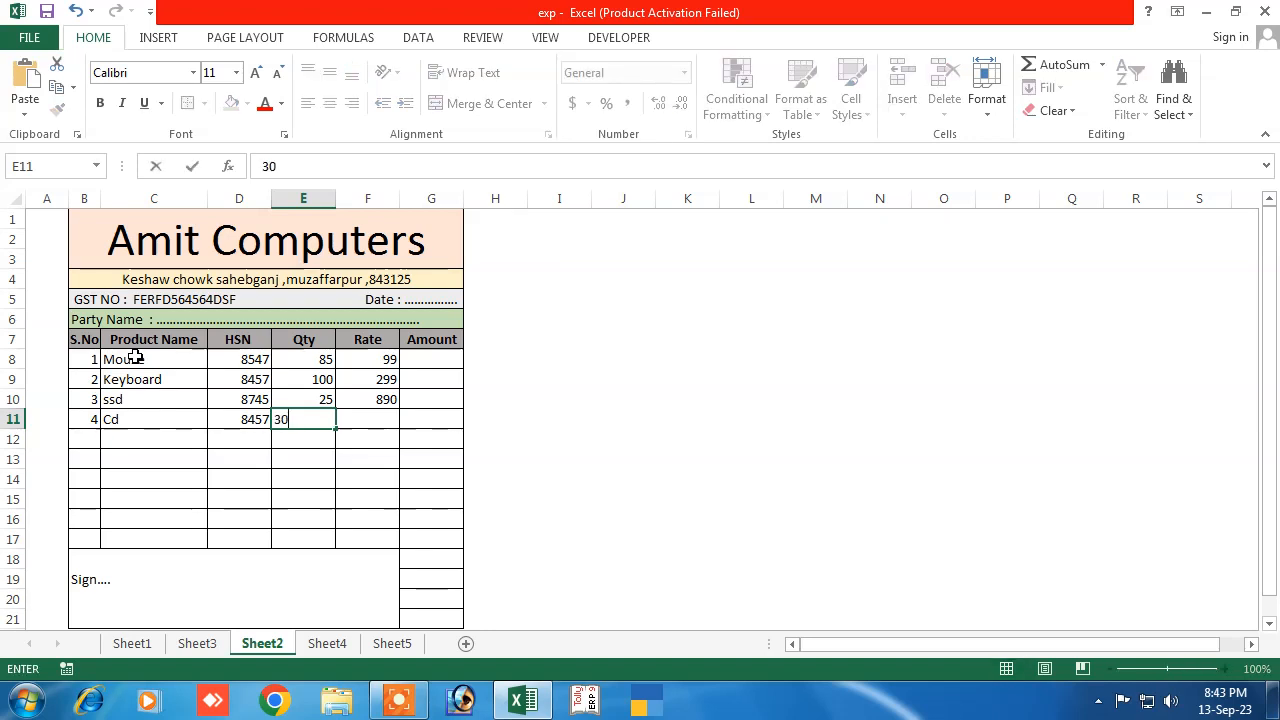
pyautogui.press('Right')
pyautogui.write('50')
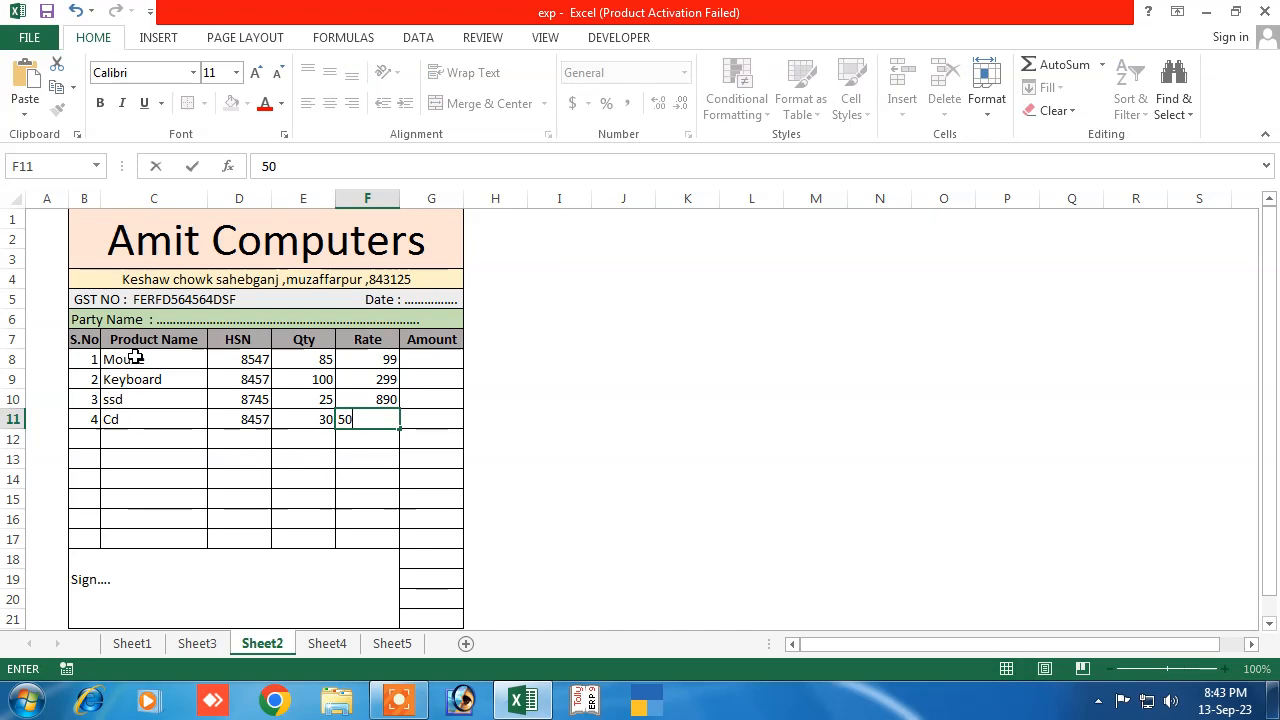
pyautogui.press('Right')
pyautogui.press('Up')
pyautogui.press('Up')
pyautogui.press('Up')
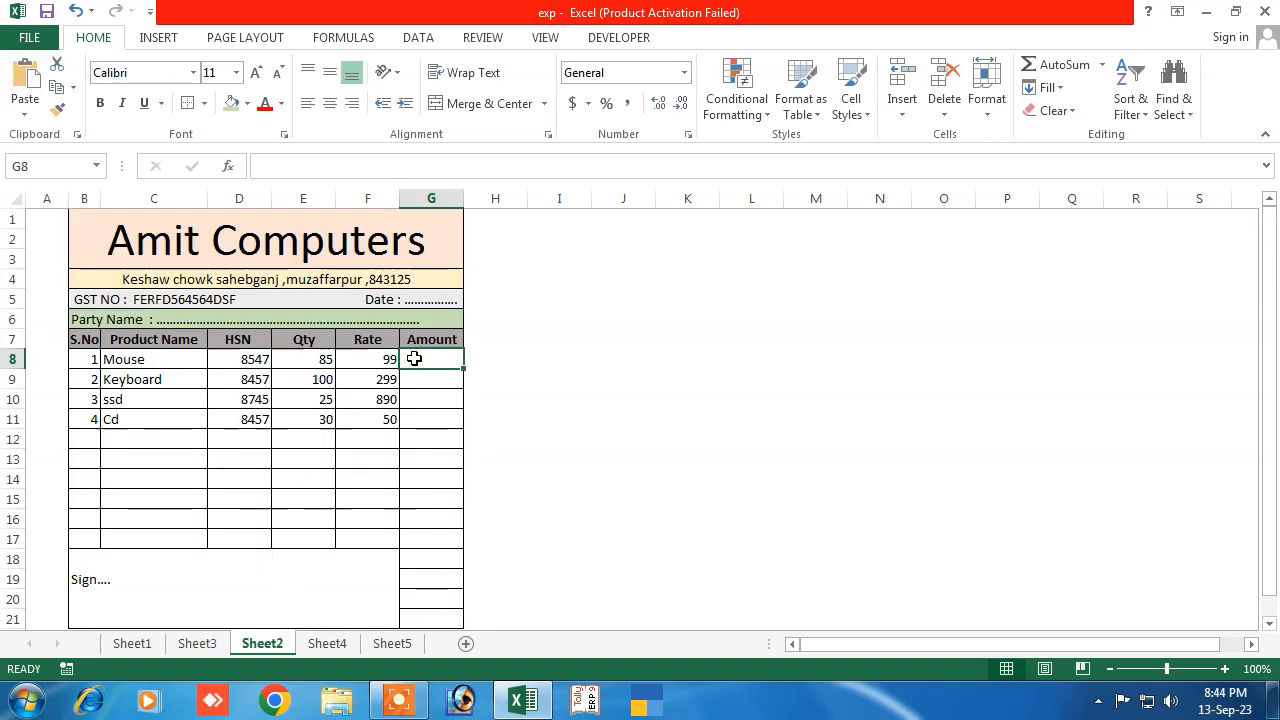
# Enter =E8*F8 in G8 and fill it down to G11 for amounts 8415, 29900, 22250, 1500
pyautogui.write('=')
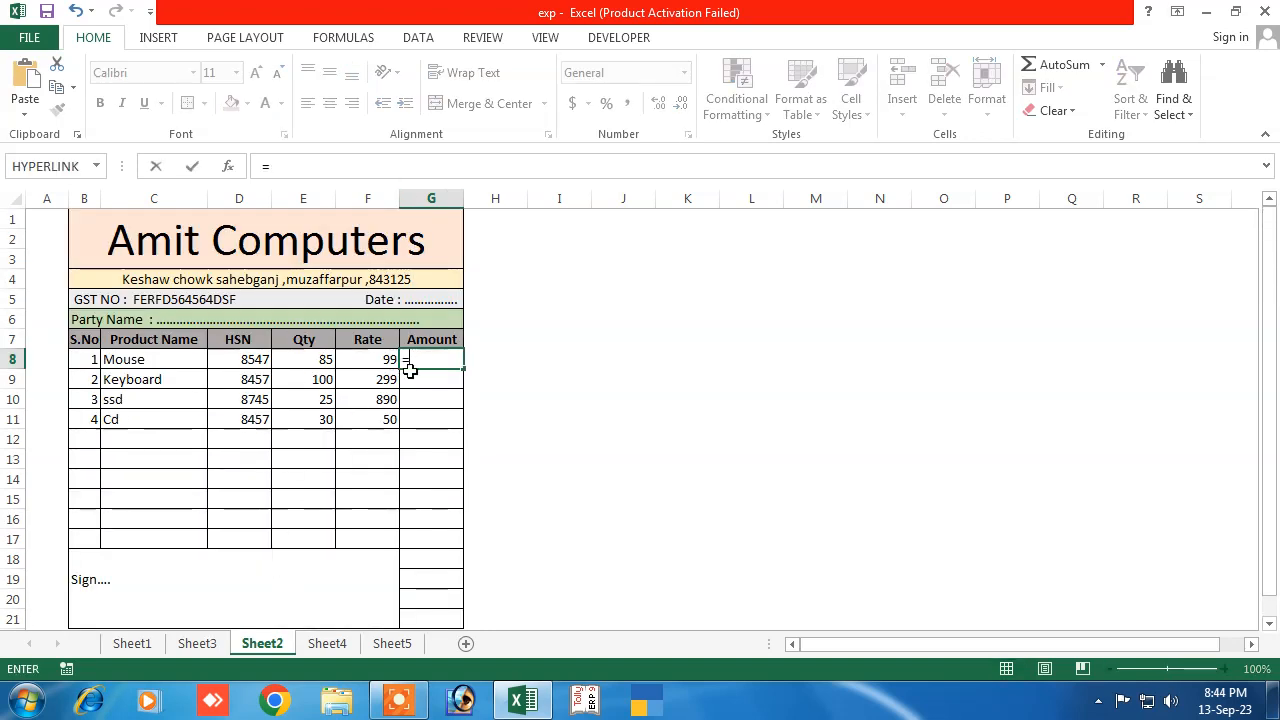
pyautogui.click(306, 362)
pyautogui.write('*')
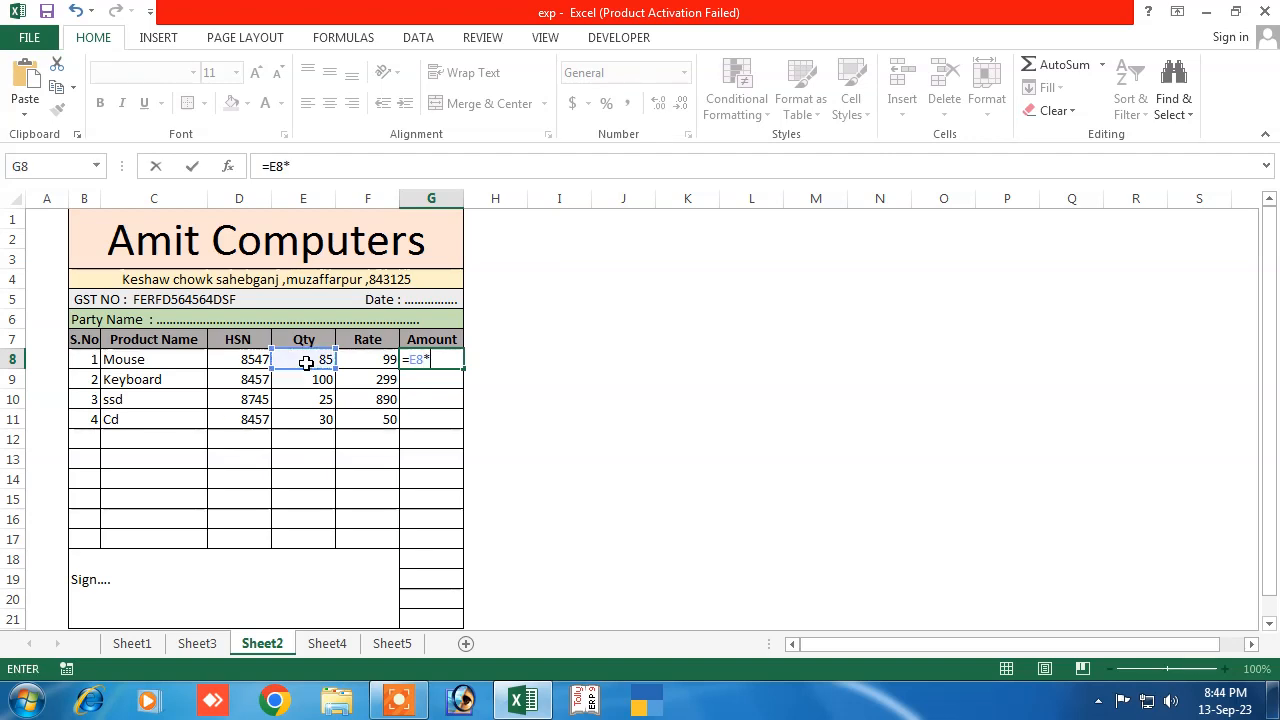
pyautogui.click(357, 360)
pyautogui.press('Return')
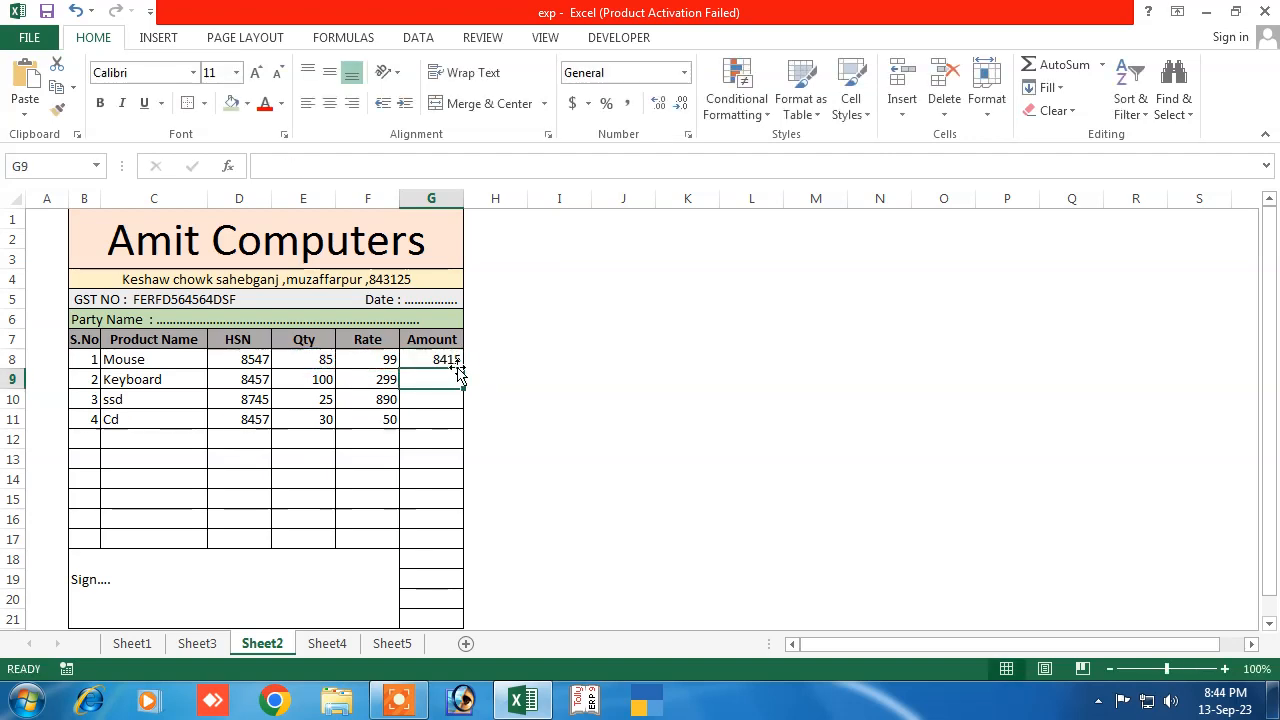
pyautogui.click(443, 362)
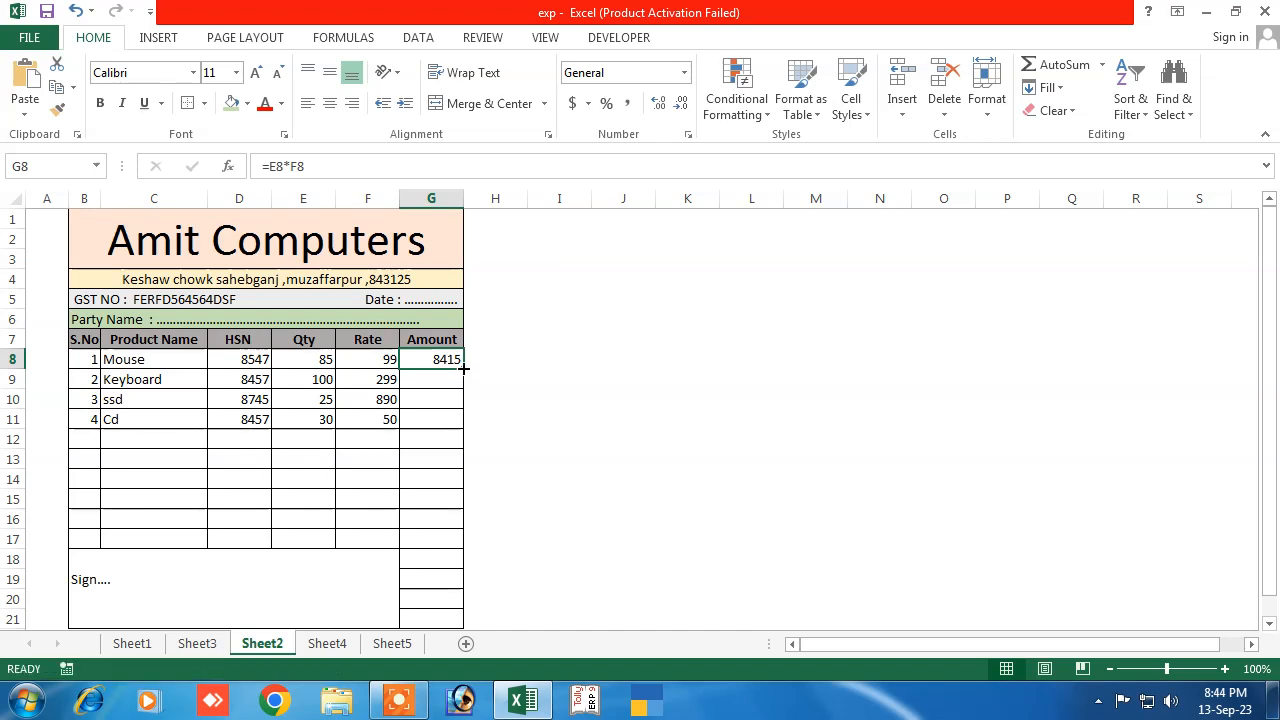
pyautogui.moveTo(462, 369); pyautogui.dragTo(430, 430)
pyautogui.click(427, 506)
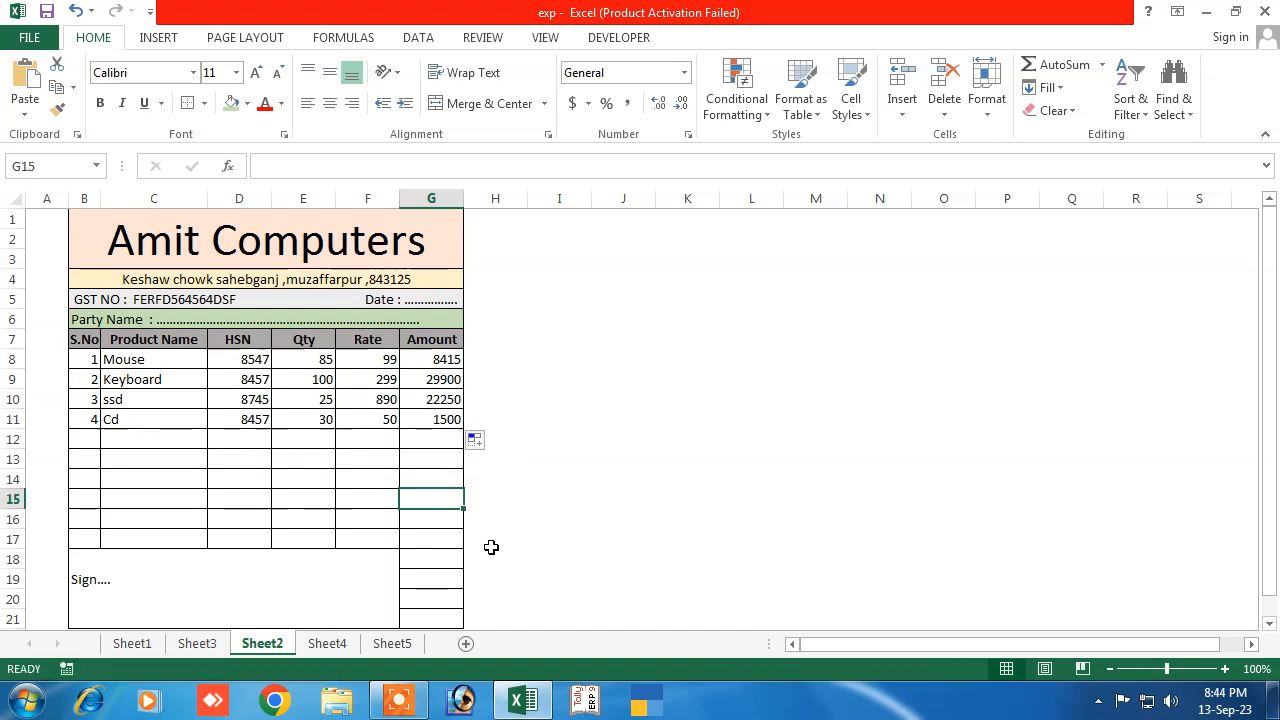
# Label F18 'Gross amount' and F19 'CGST@6%'
pyautogui.click(413, 564)
pyautogui.click(350, 568)
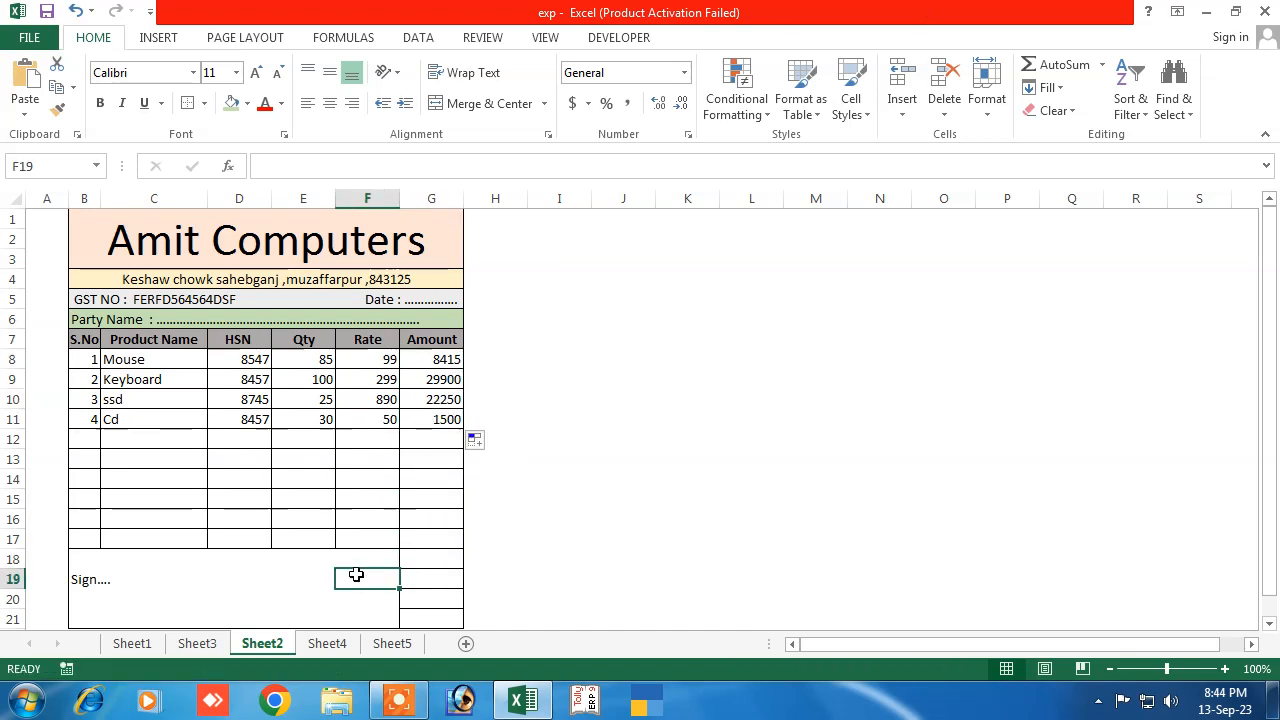
pyautogui.write('Gro')
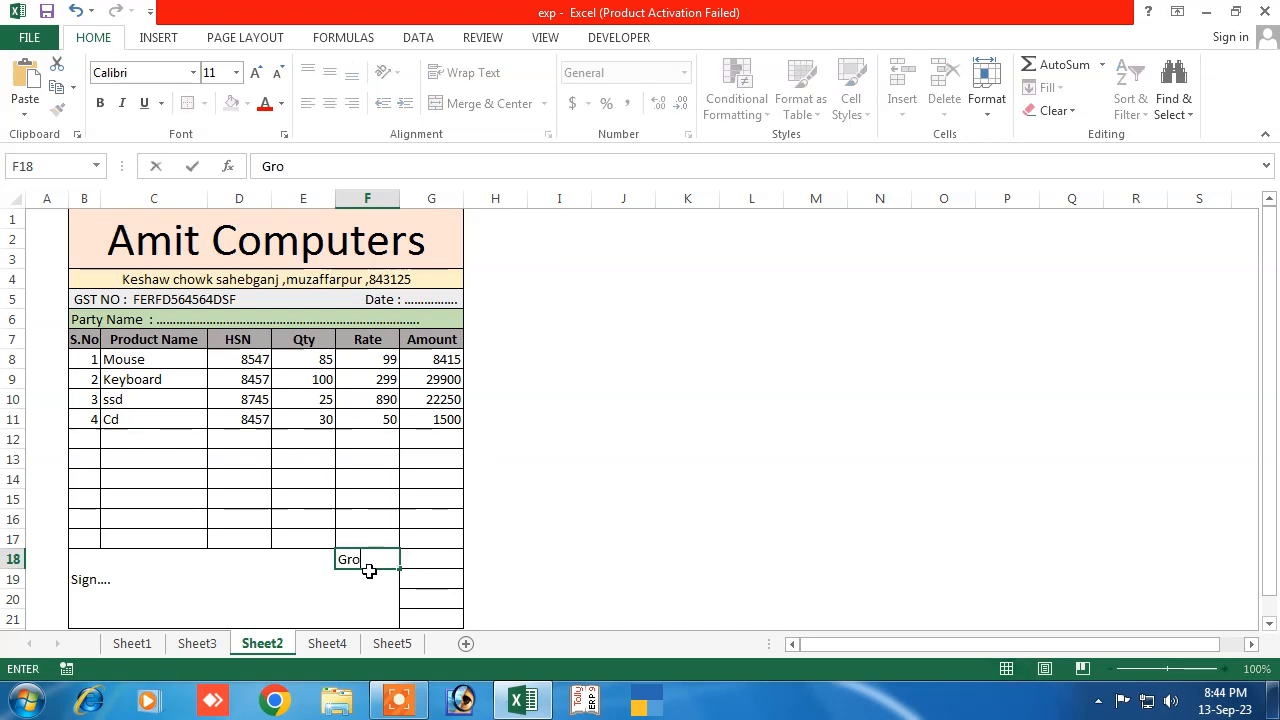
pyautogui.write('ss amount')
pyautogui.press('Return')
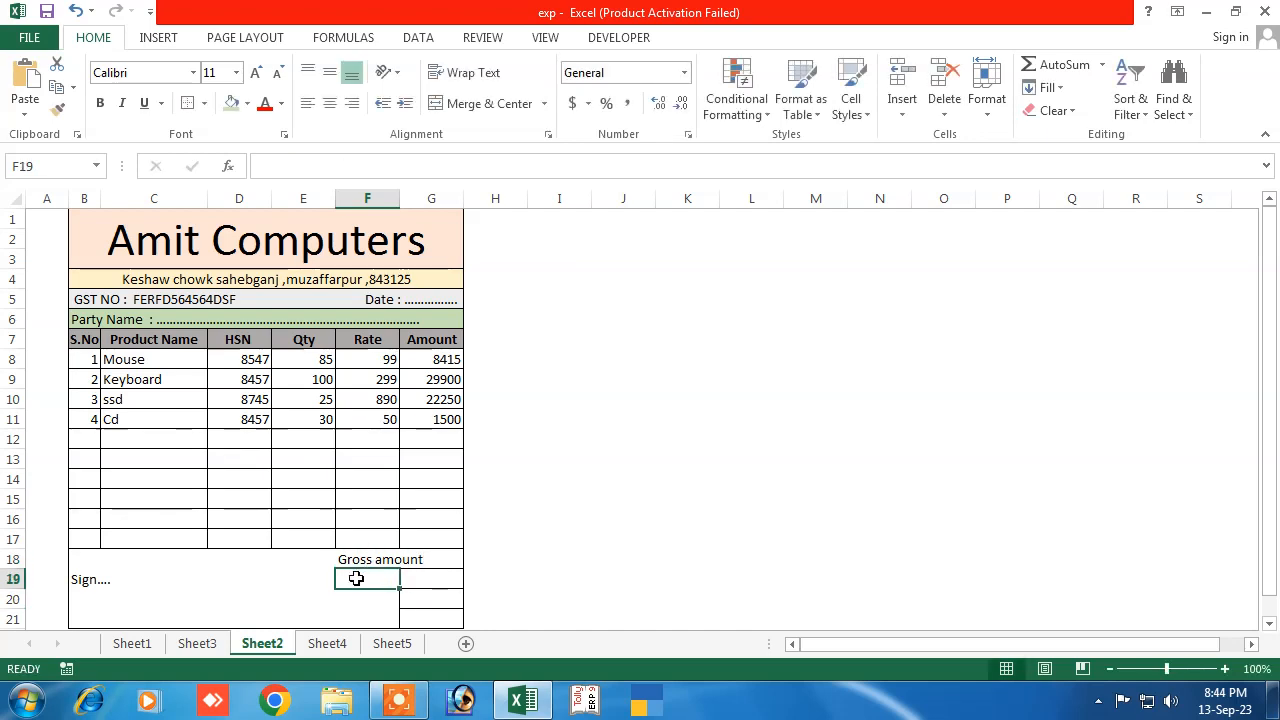
pyautogui.write('CGST')
pyautogui.press('Return')
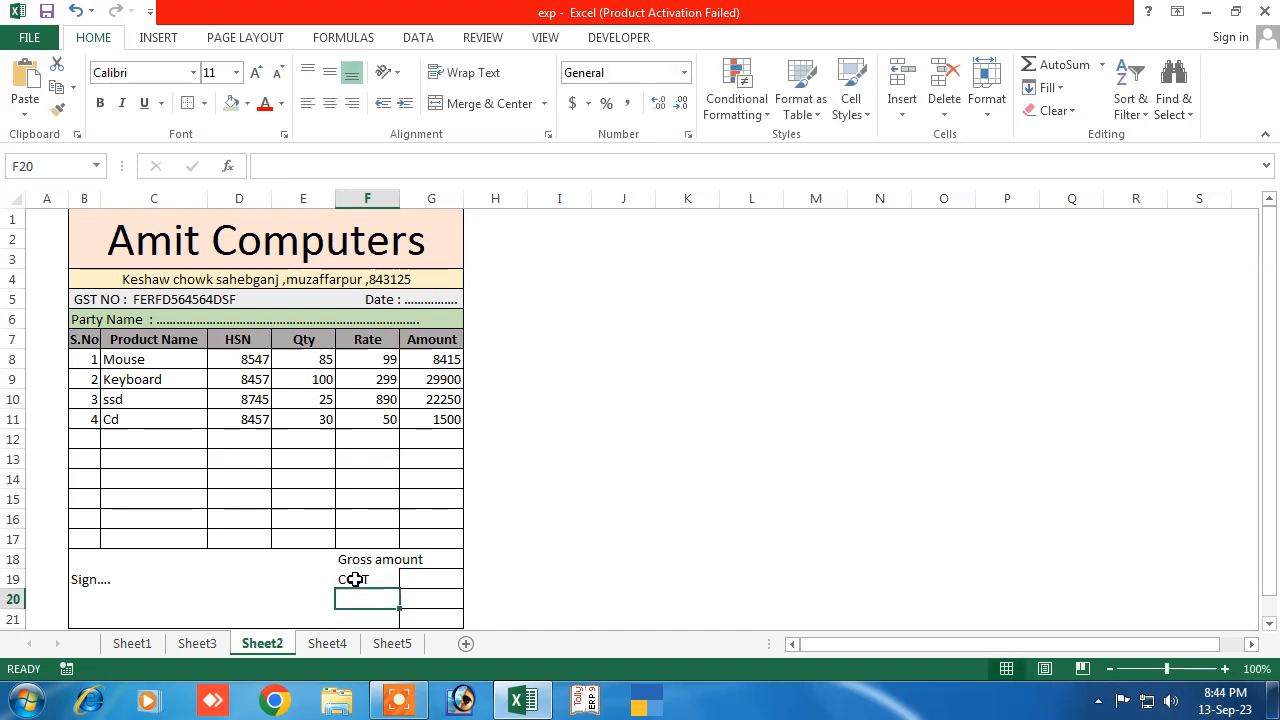
pyautogui.write('SGST')
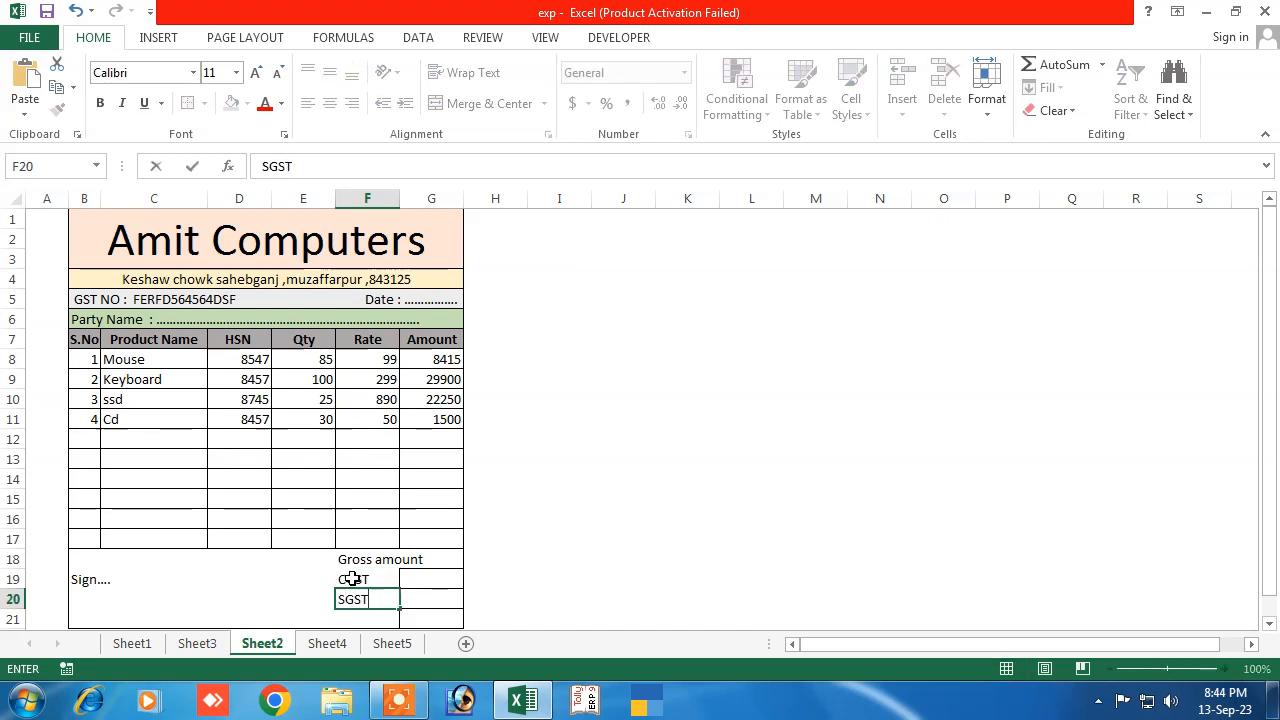
pyautogui.click(345, 579)
pyautogui.click(303, 174)
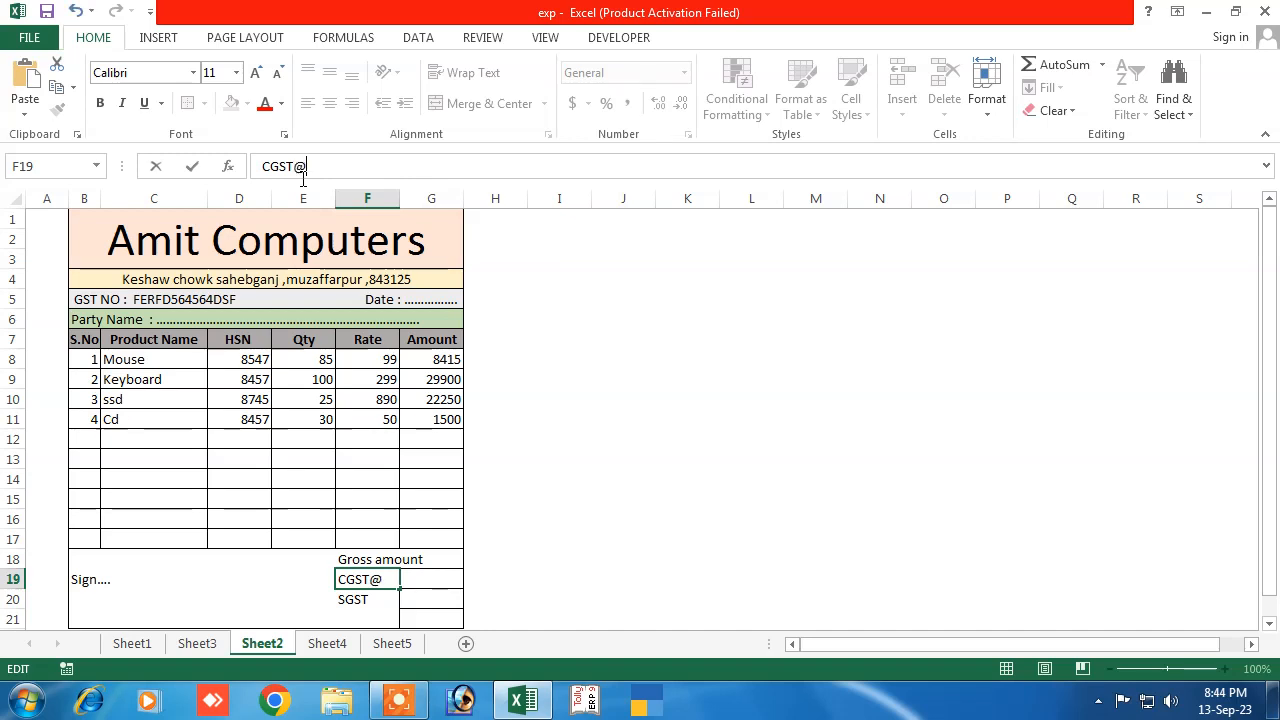
pyautogui.write('@6%')
pyautogui.click(376, 596)
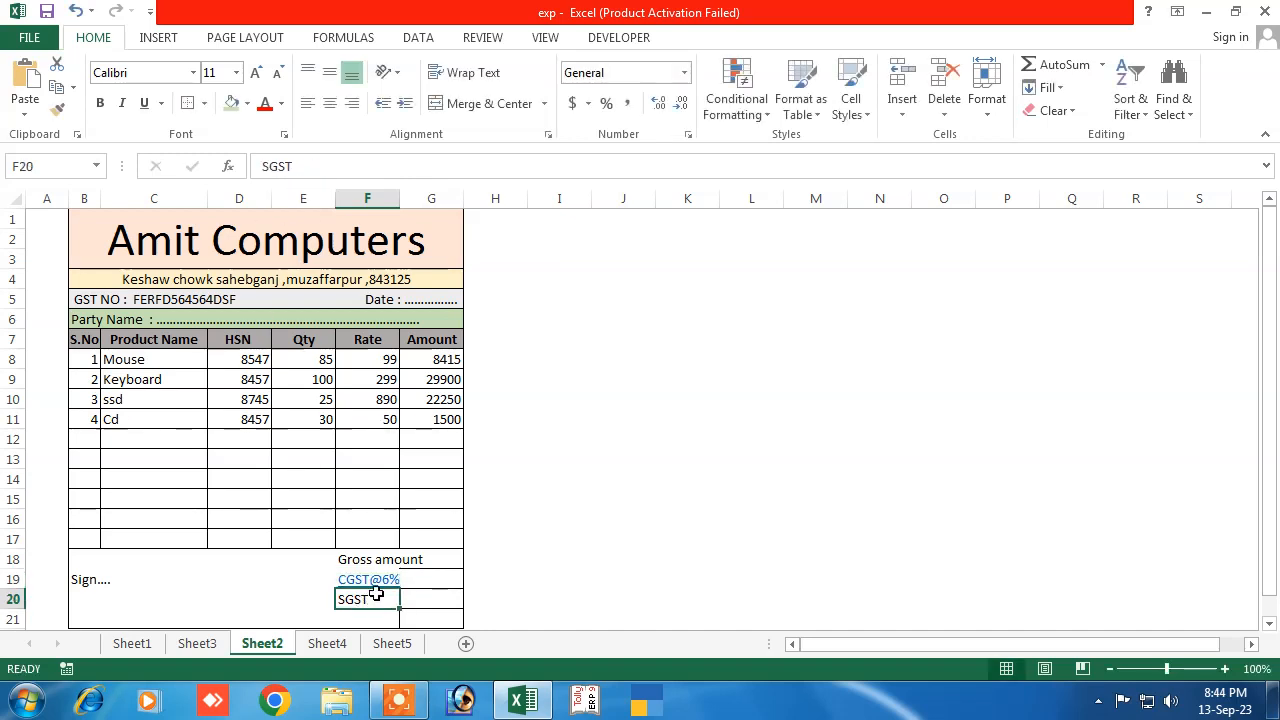
# Complete the 'SGST@6%' label in F20 and add 'Net Amount' in F21
pyautogui.click(298, 168)
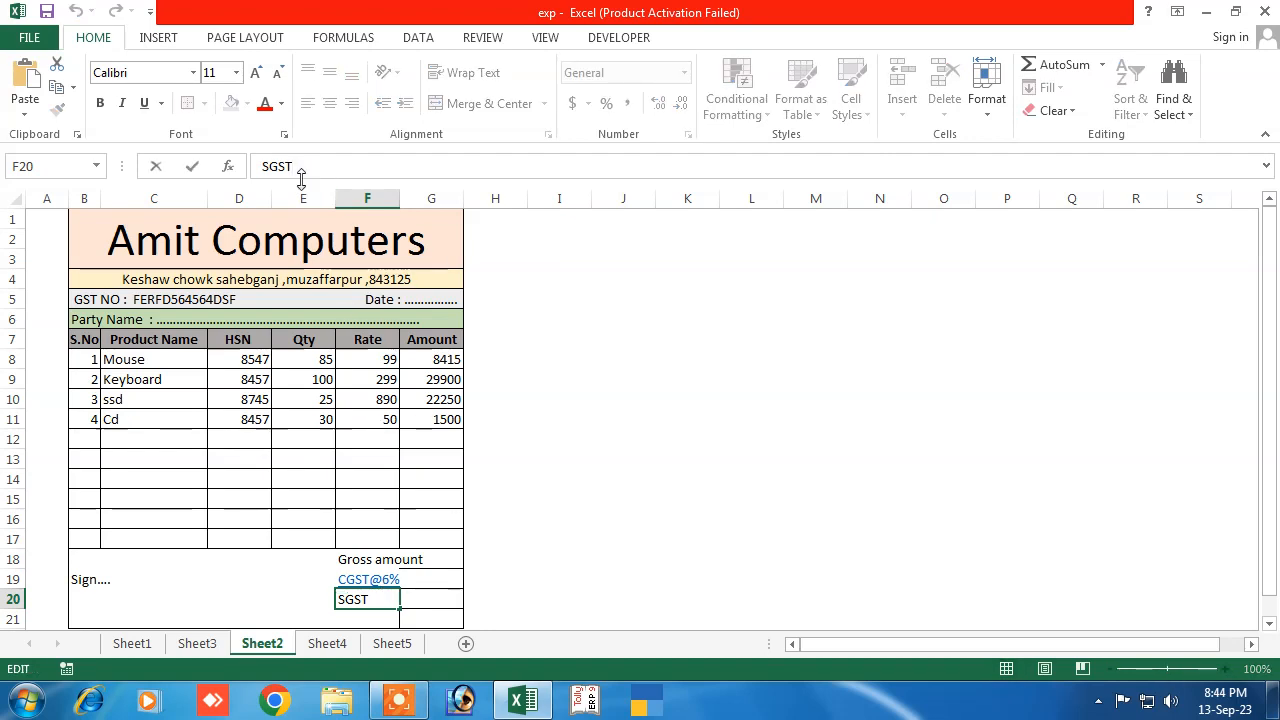
pyautogui.write('@6')
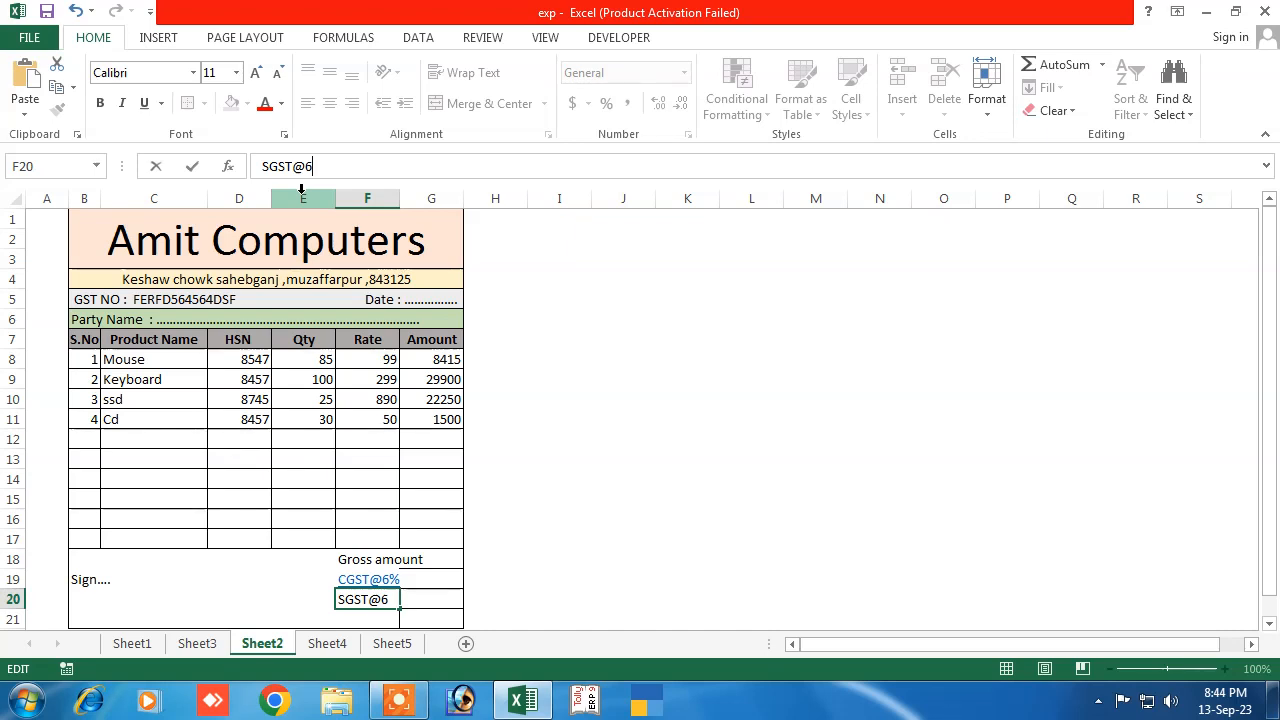
pyautogui.write('%')
pyautogui.press('Return')
pyautogui.click(477, 598)
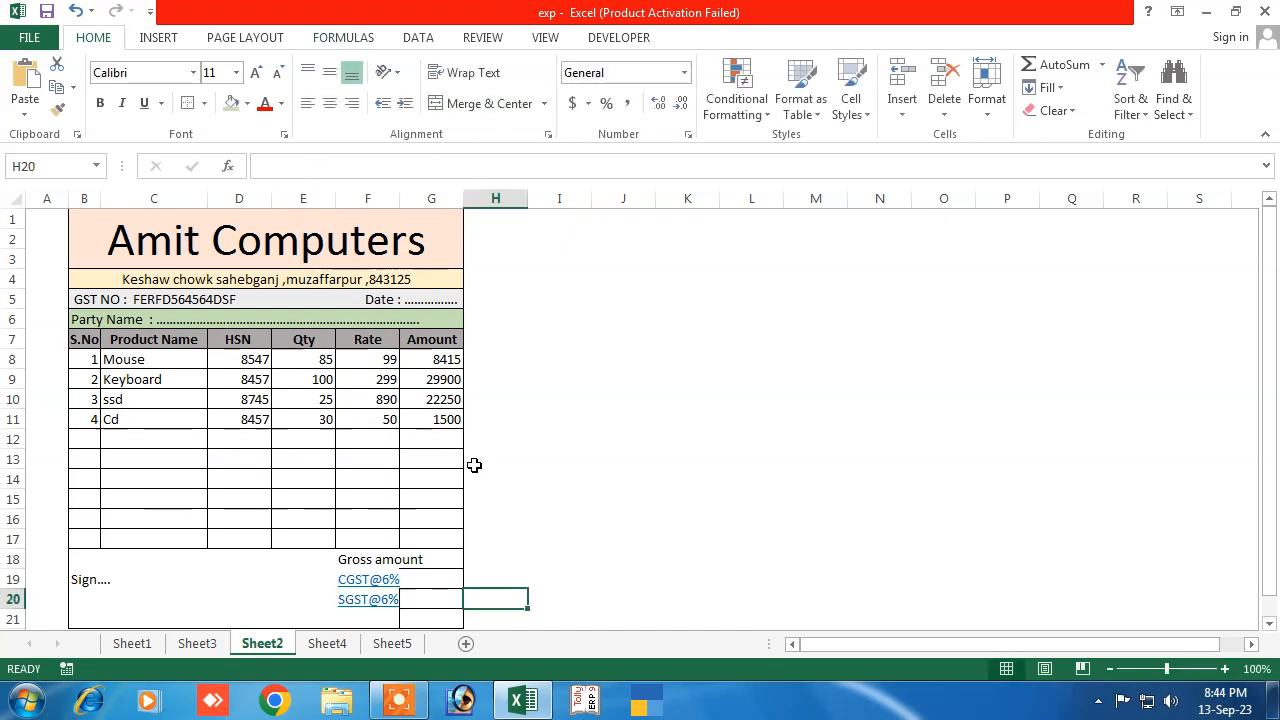
pyautogui.click(381, 619)
pyautogui.write('Net Amount')
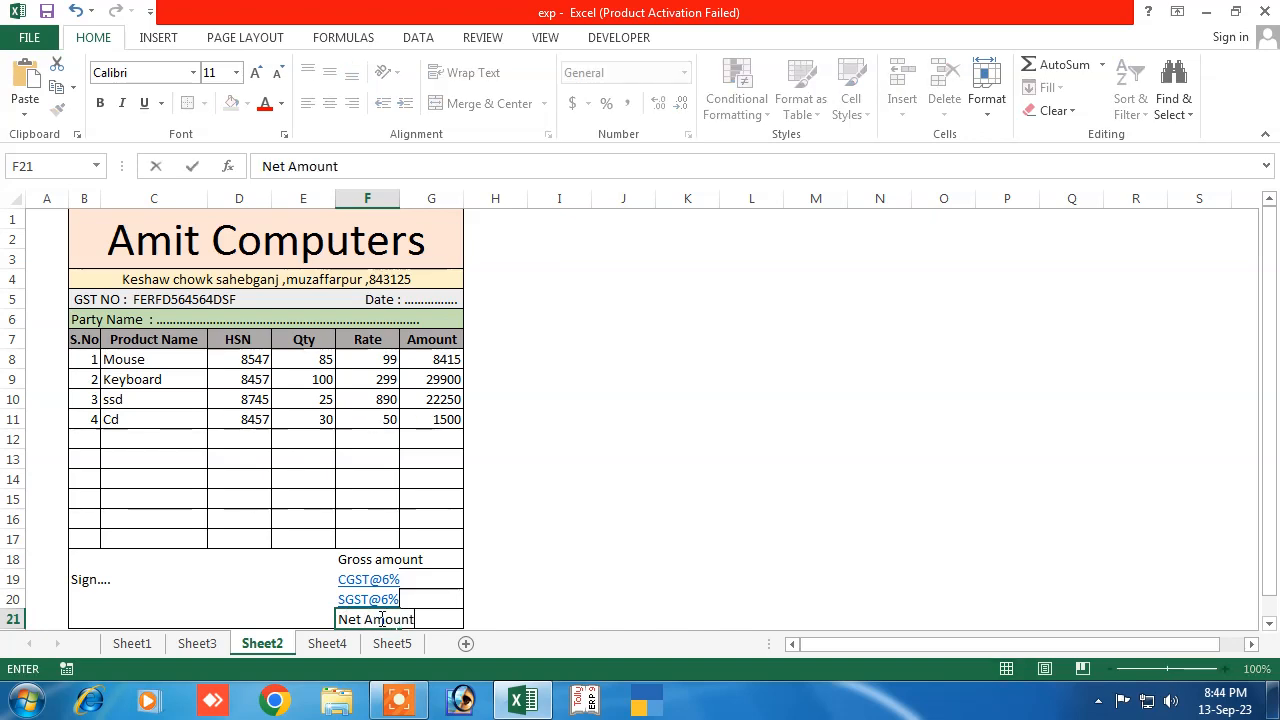
pyautogui.click(605, 558)
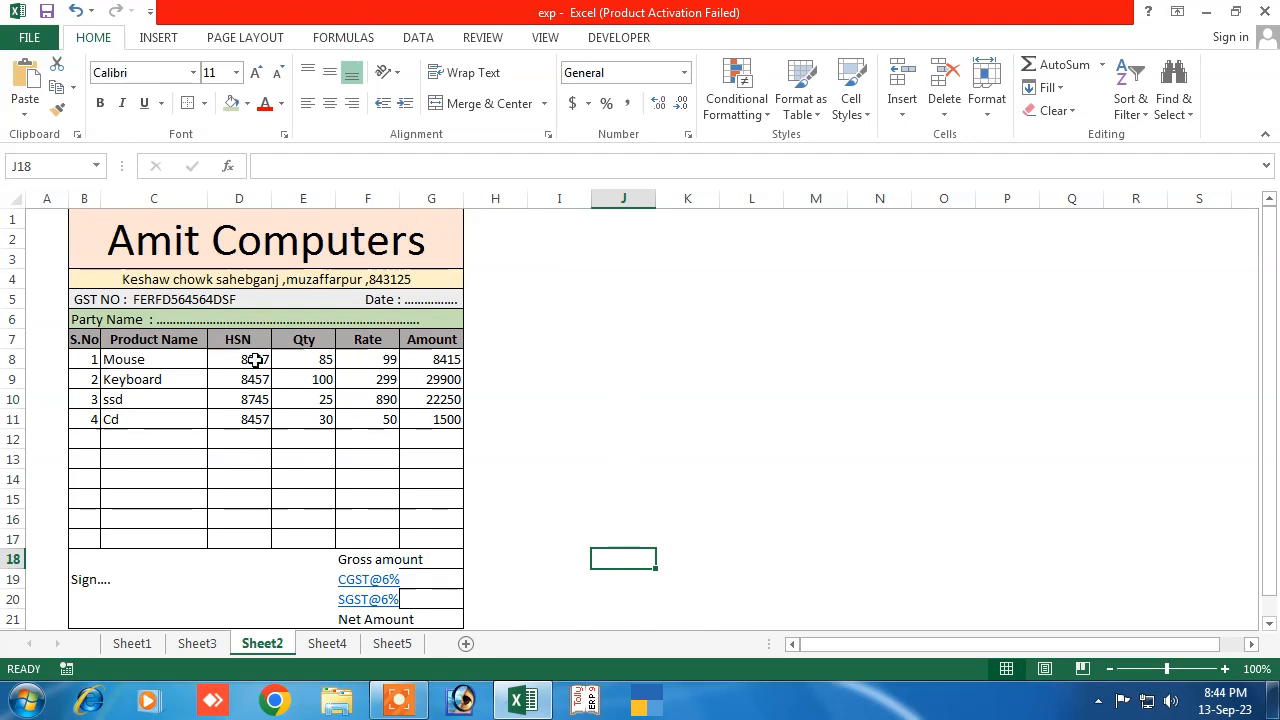
# Widen the Rate column and apply All Borders to the labels in F18:F21
pyautogui.moveTo(398, 199); pyautogui.dragTo(432, 199)
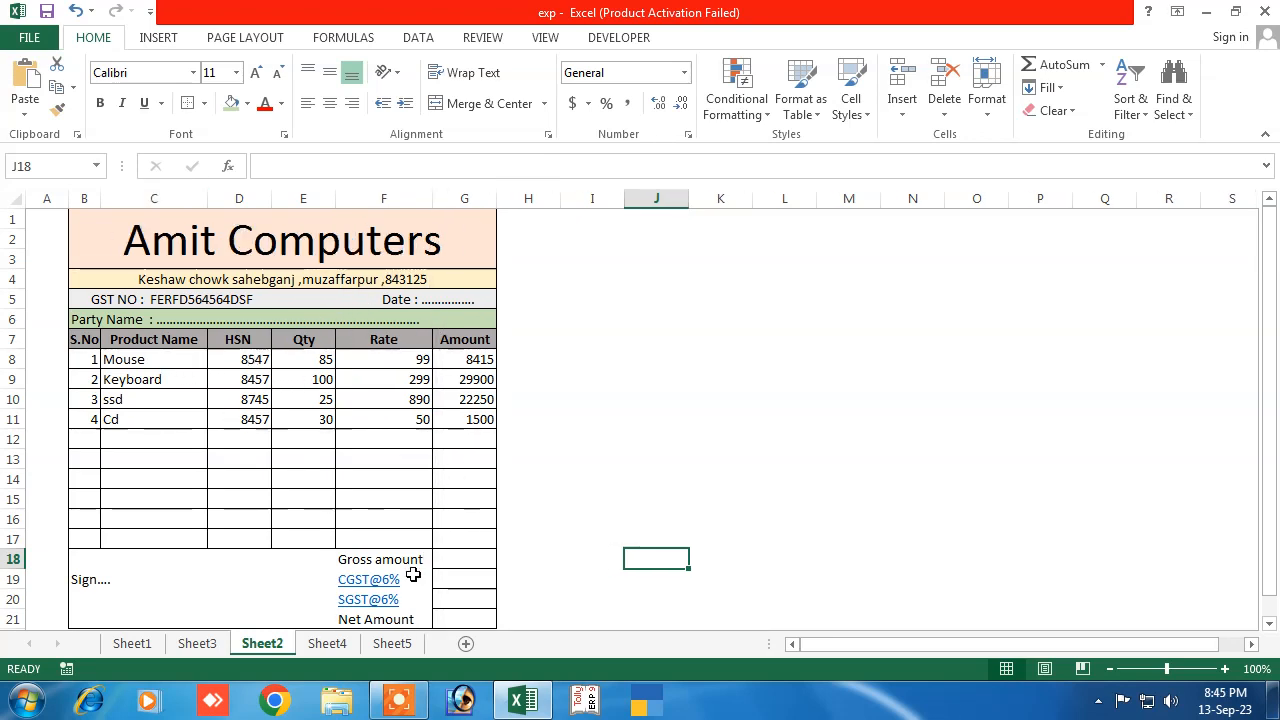
pyautogui.scroll(-2, 415, 590)
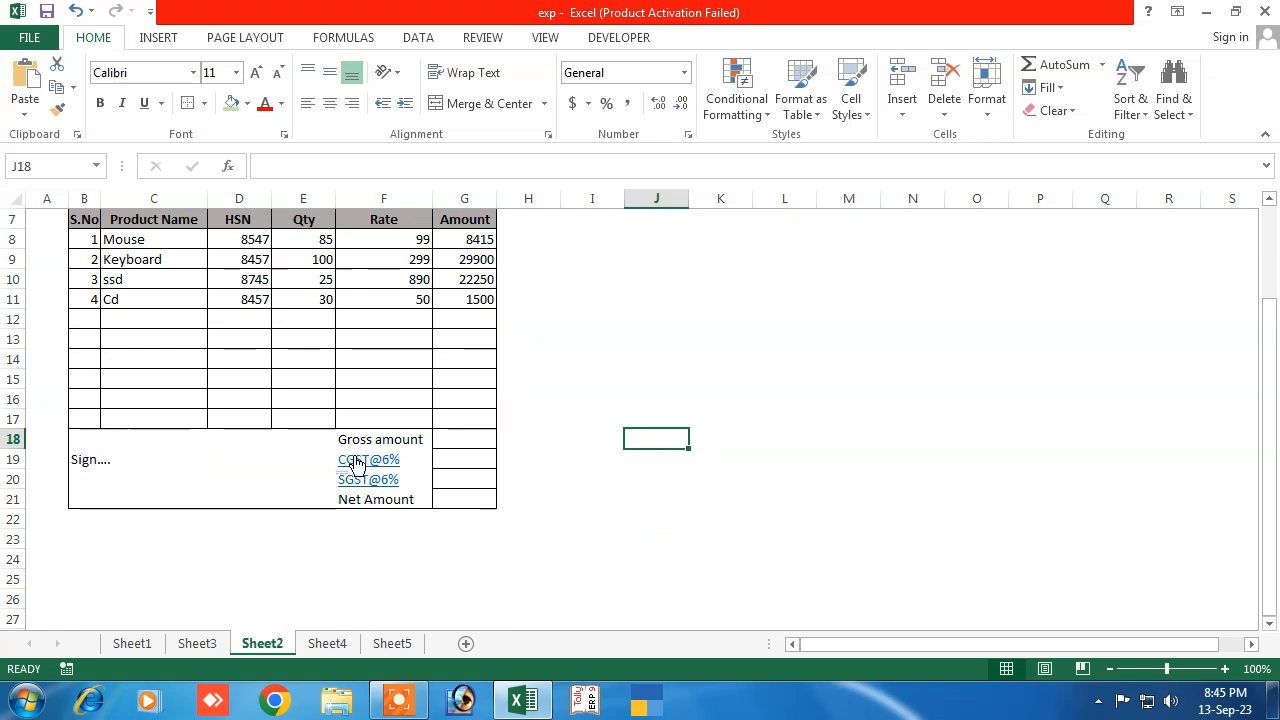
pyautogui.moveTo(343, 440); pyautogui.dragTo(430, 497)
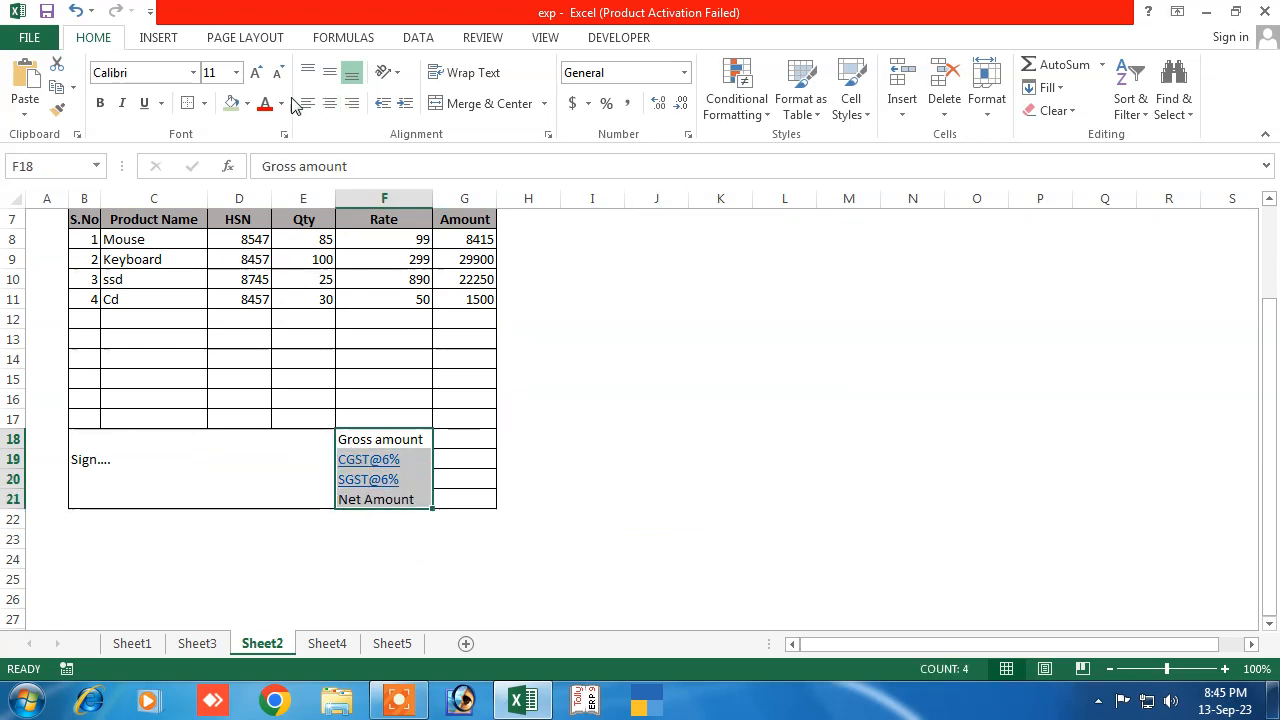
pyautogui.click(247, 103)
pyautogui.click(204, 103)
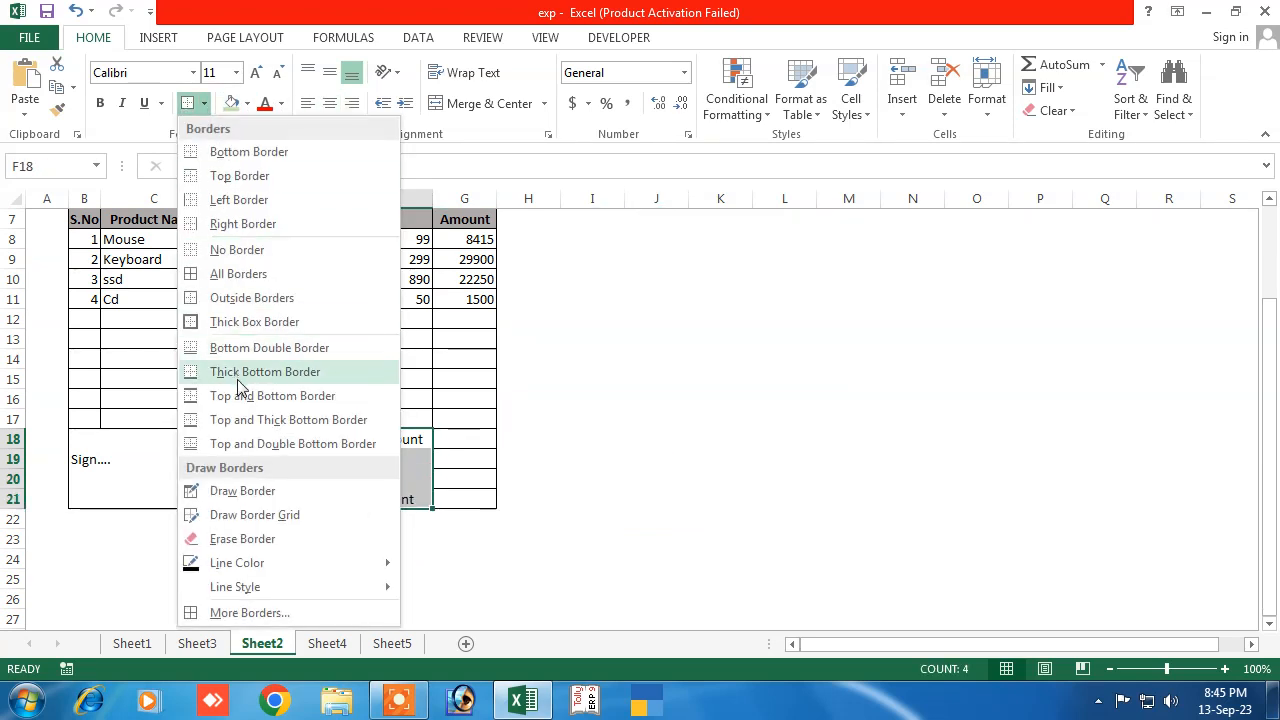
pyautogui.click(241, 276)
pyautogui.click(344, 553)
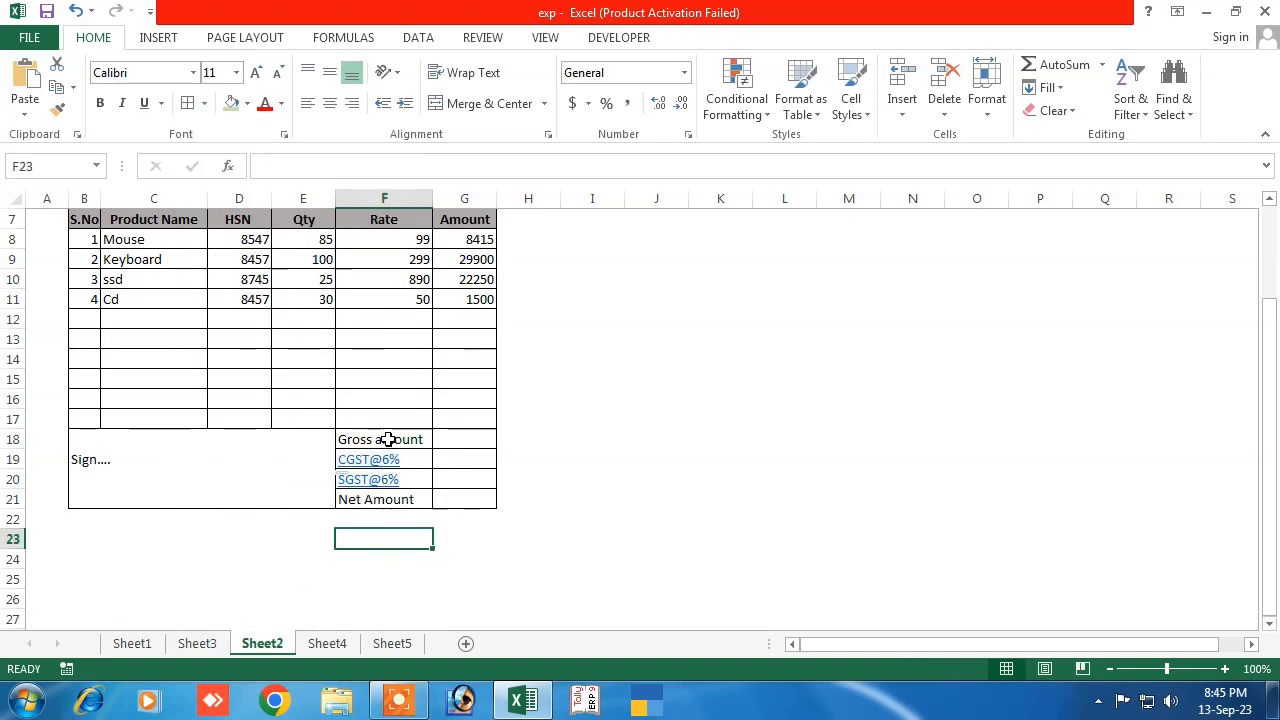
# Make the totals block F18:G21 bold
pyautogui.moveTo(362, 442); pyautogui.dragTo(457, 497)
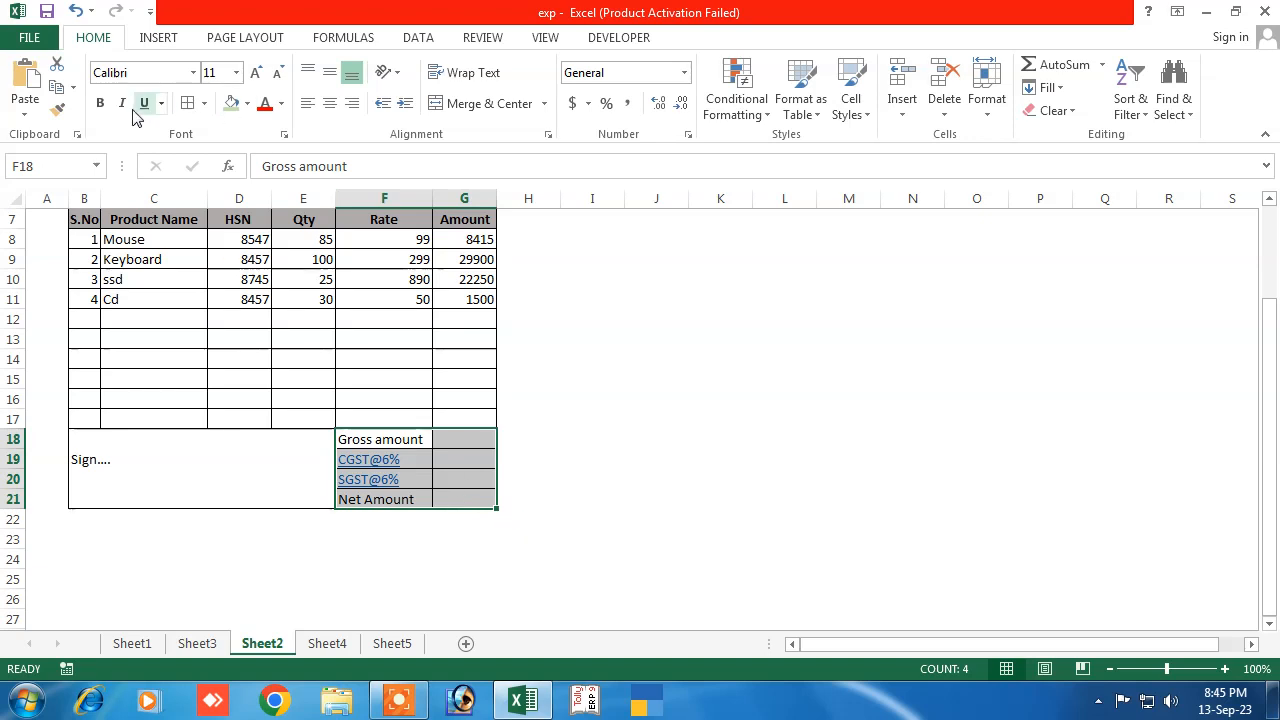
pyautogui.click(100, 103)
pyautogui.click(365, 452)
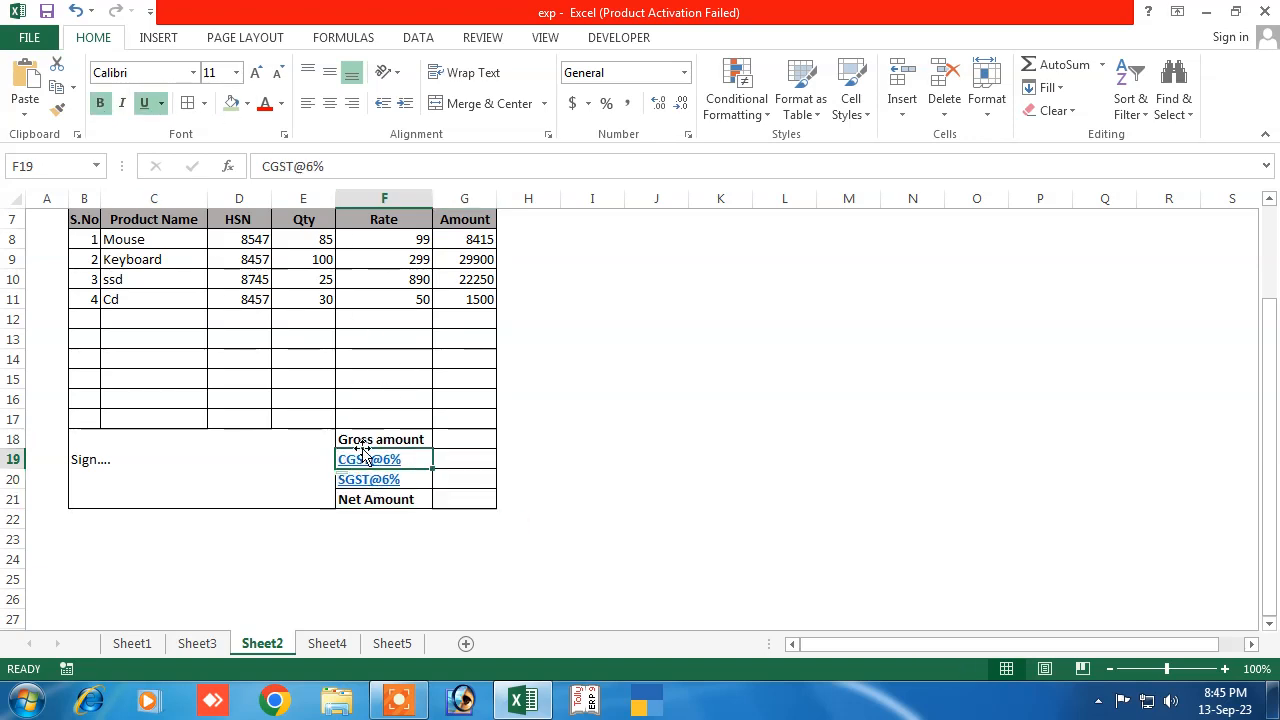
pyautogui.click(355, 580)
pyautogui.scroll(2, 350, 554)
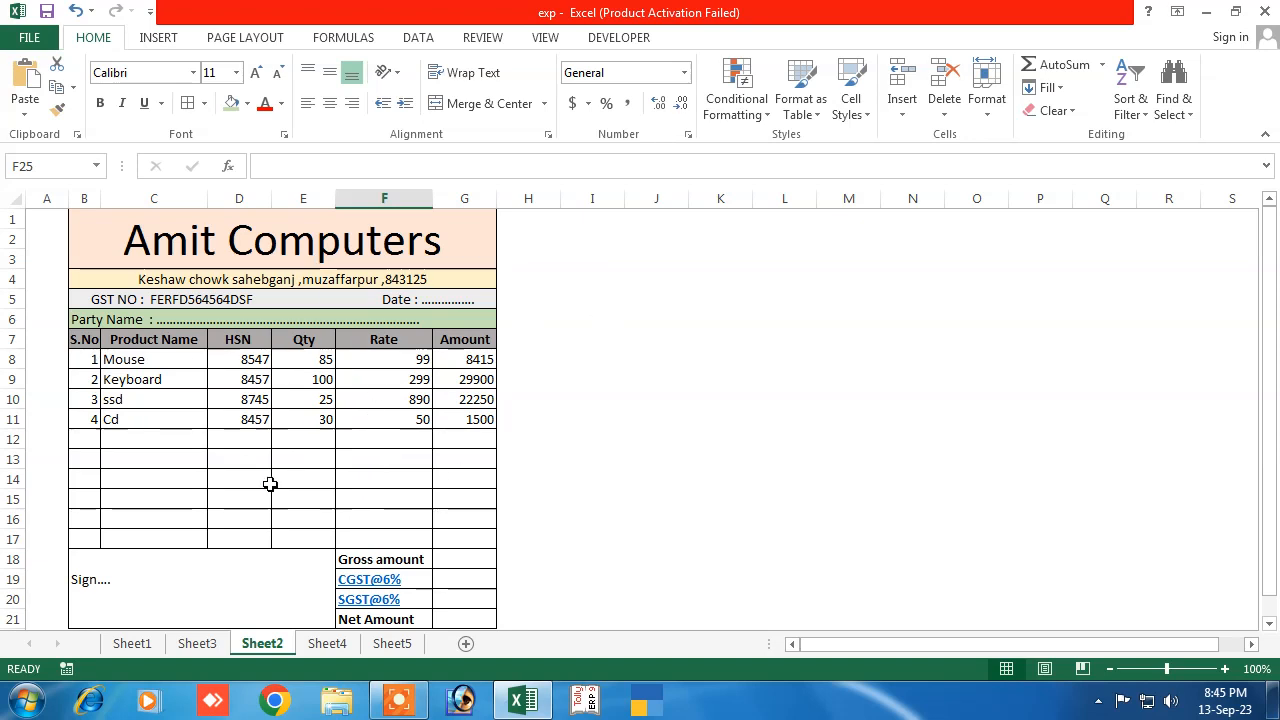
pyautogui.scroll(-1, 270, 484)
# Copy 'Sign....' from B19 into C19, then undo the paste and the bold formatting
pyautogui.click(86, 520)
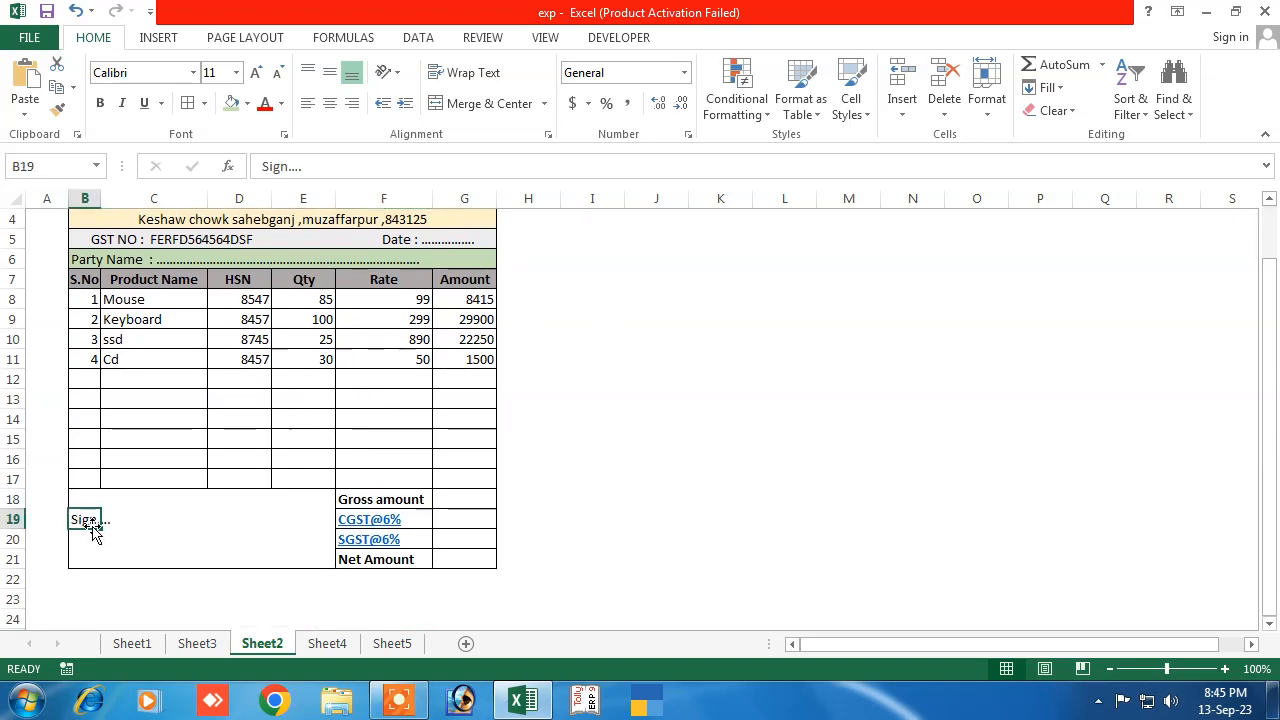
pyautogui.hotkey('ctrl', 'c')
pyautogui.click(129, 521)
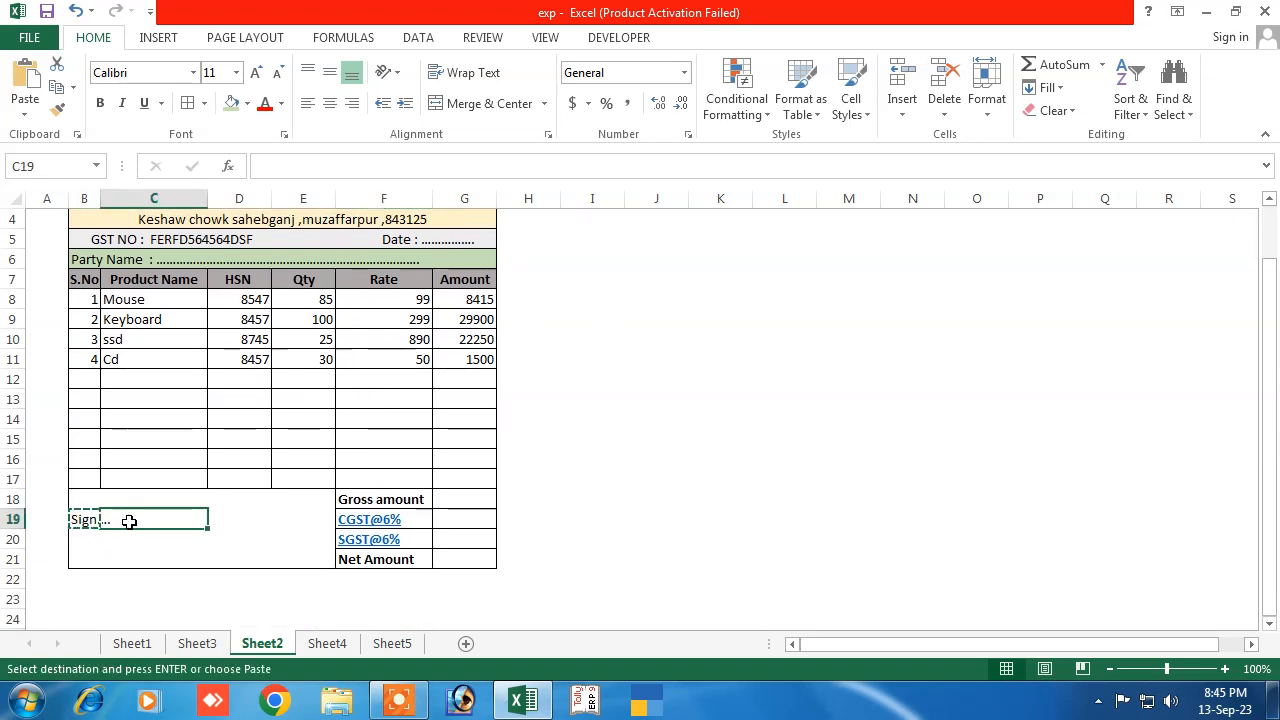
pyautogui.hotkey('ctrl', 'v')
pyautogui.press('Return')
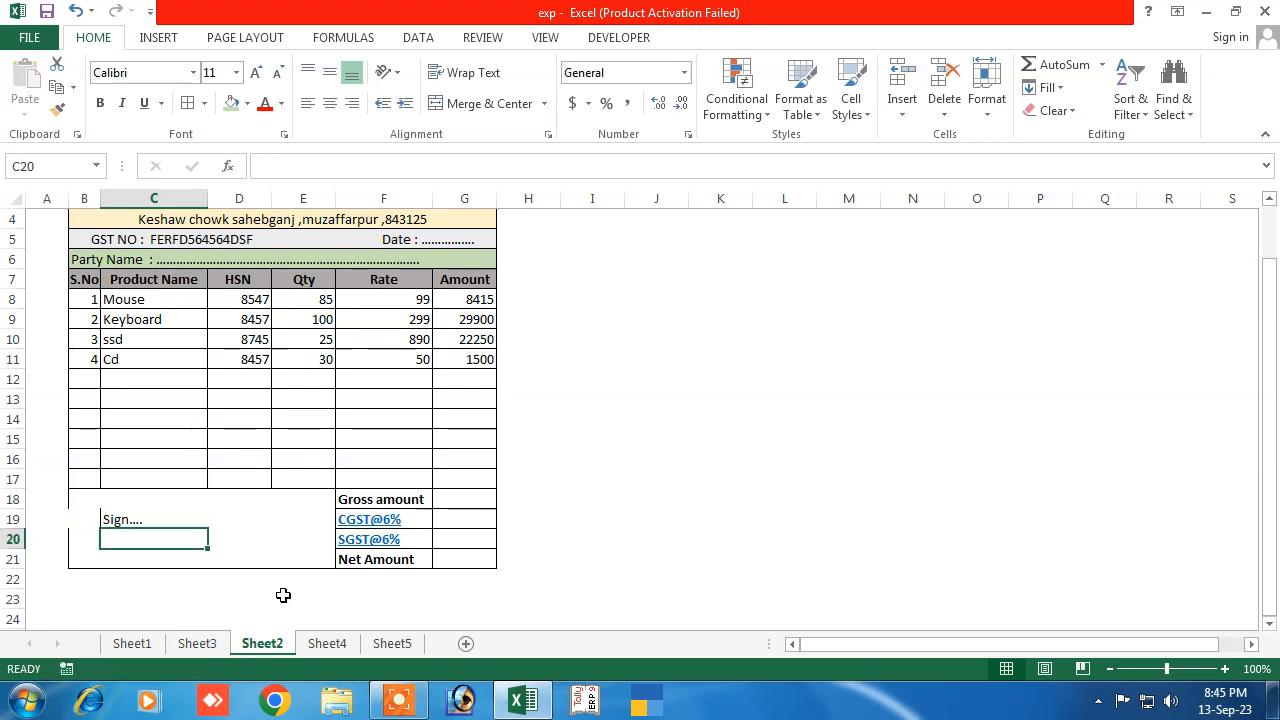
pyautogui.click(283, 594)
pyautogui.click(108, 524)
pyautogui.moveTo(110, 530)
pyautogui.mouseDown()
pyautogui.moveTo(72, 516)
pyautogui.moveTo(130, 537)
pyautogui.mouseUp()
pyautogui.hotkey('ctrl', 'z')
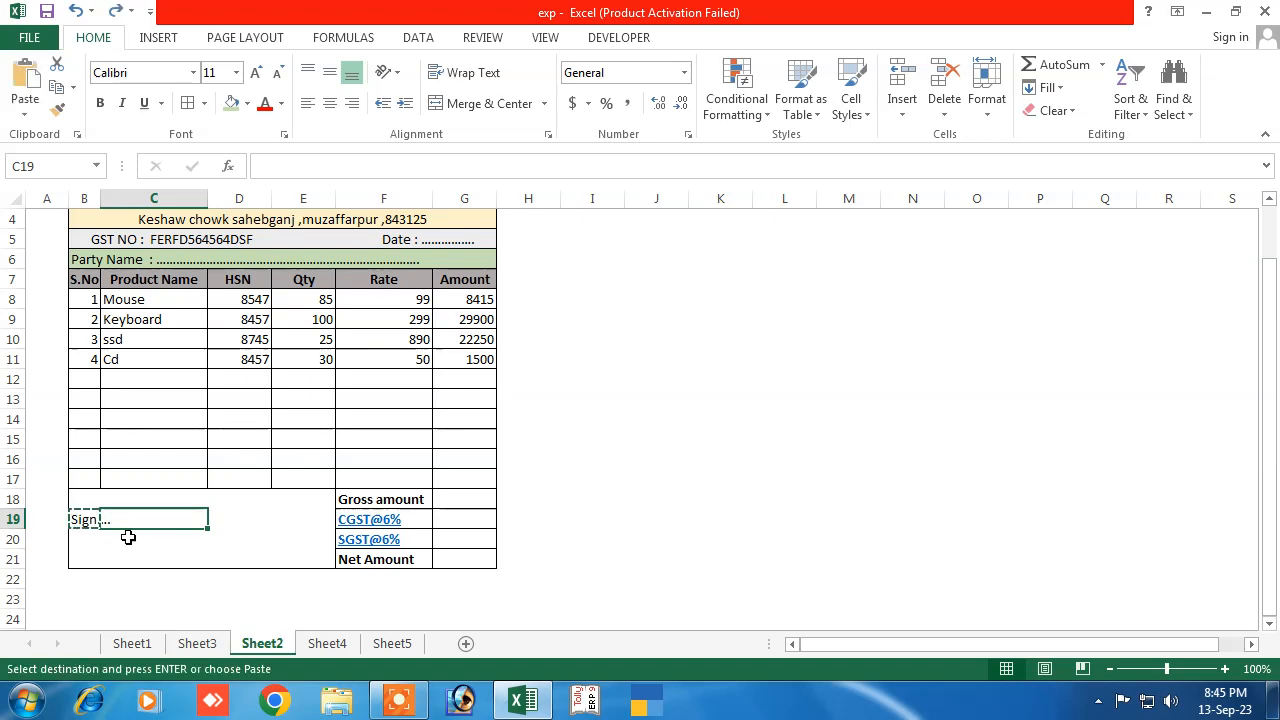
pyautogui.hotkey('ctrl', 'z')
# Clear B19 and type 'Sign....' into C19, correcting the misspelled letter
pyautogui.click(174, 537)
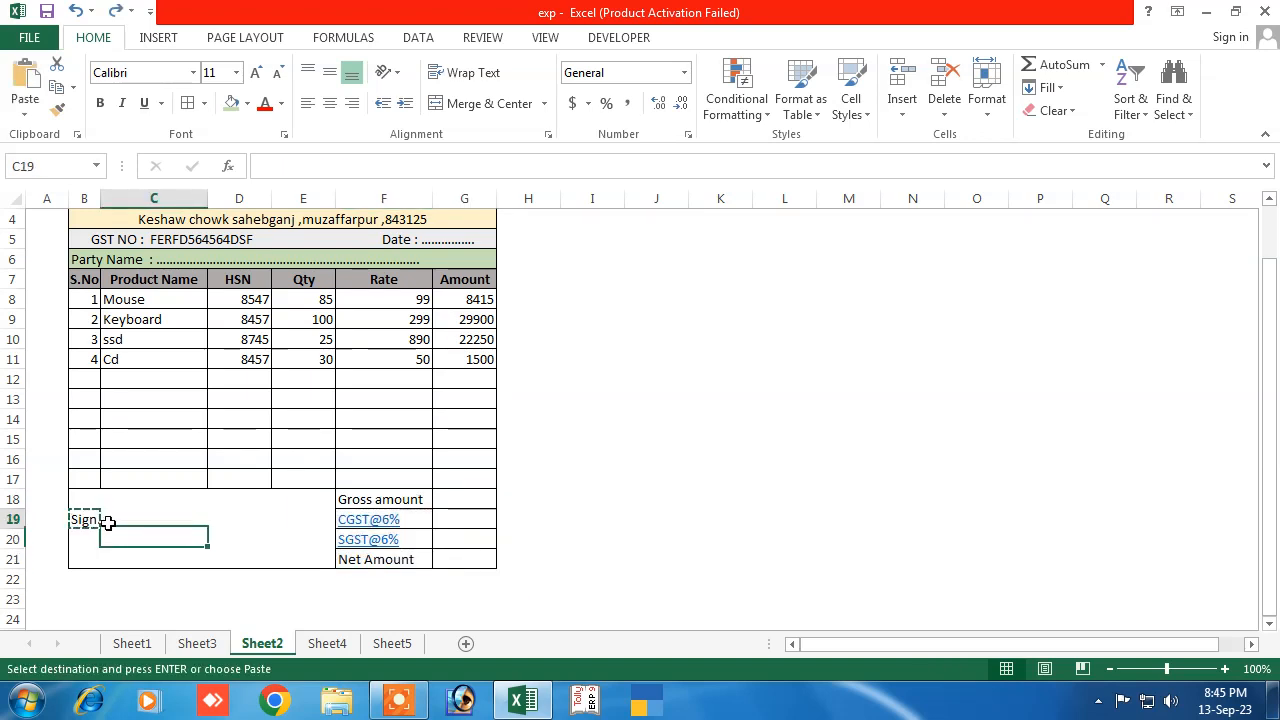
pyautogui.click(84, 520)
pyautogui.press('Delete')
pyautogui.click(122, 557)
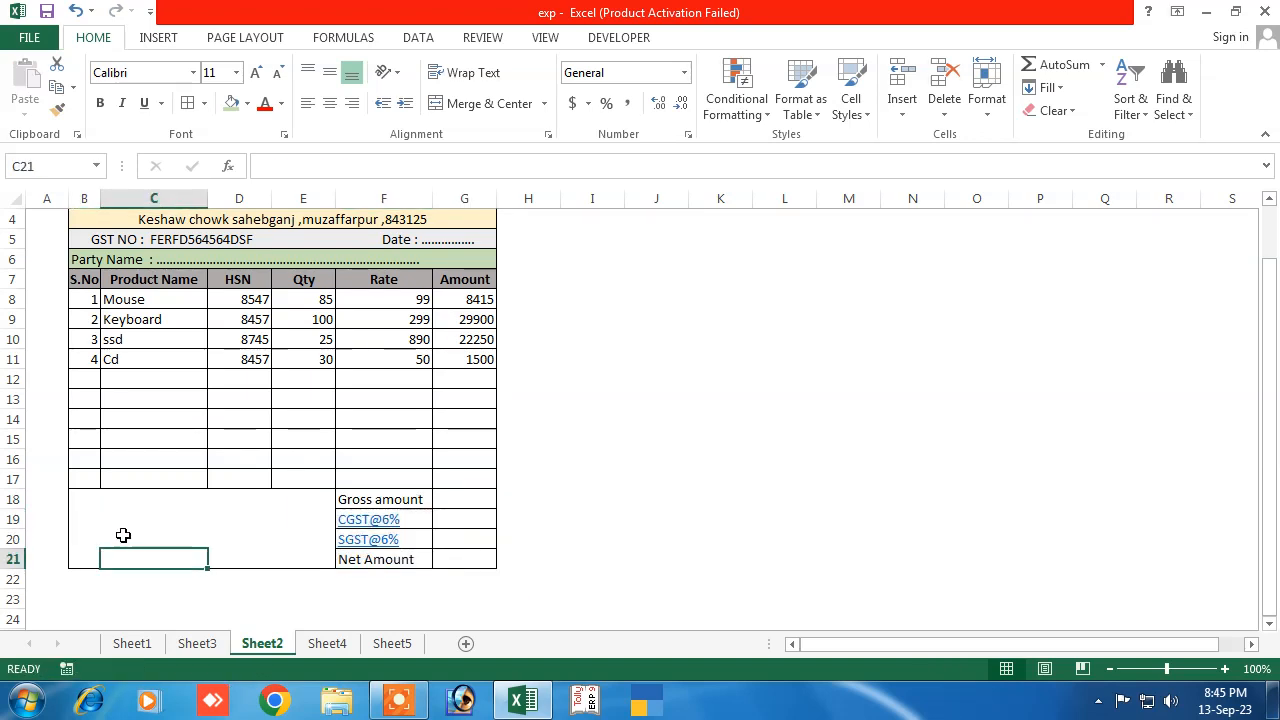
pyautogui.click(112, 524)
pyautogui.write('Sifn')
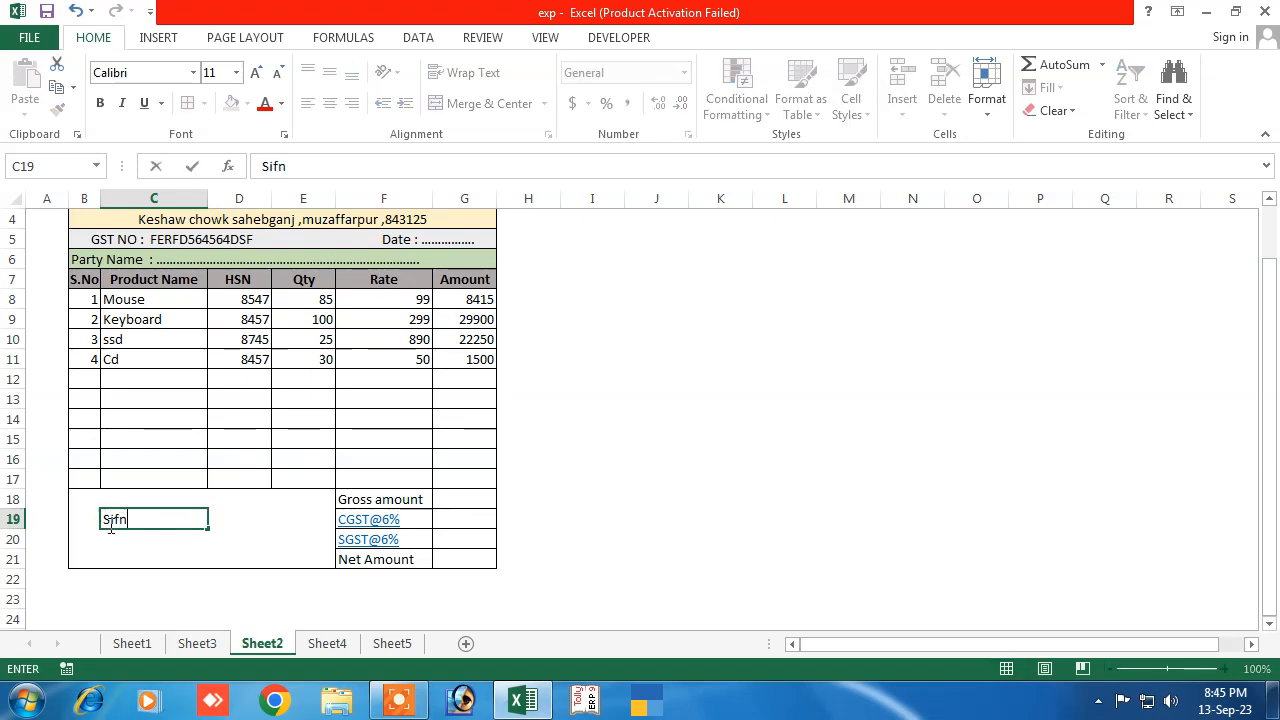
pyautogui.write('....')
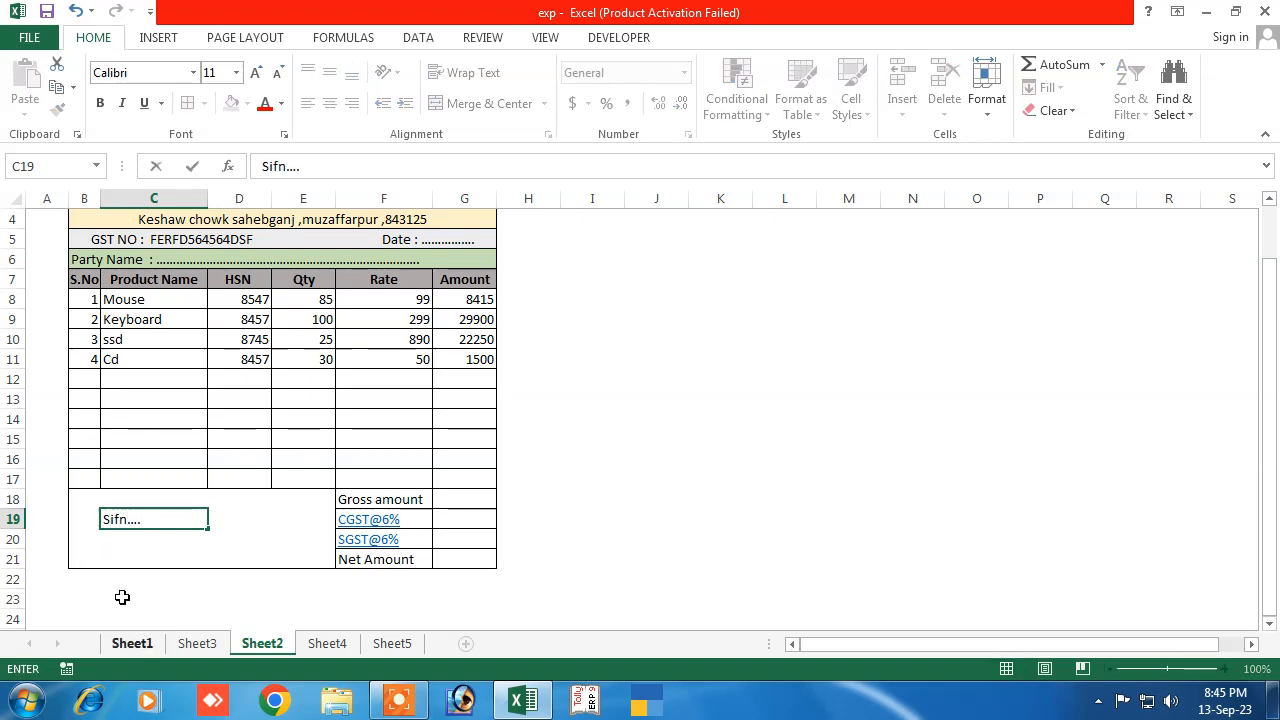
pyautogui.click(279, 164)
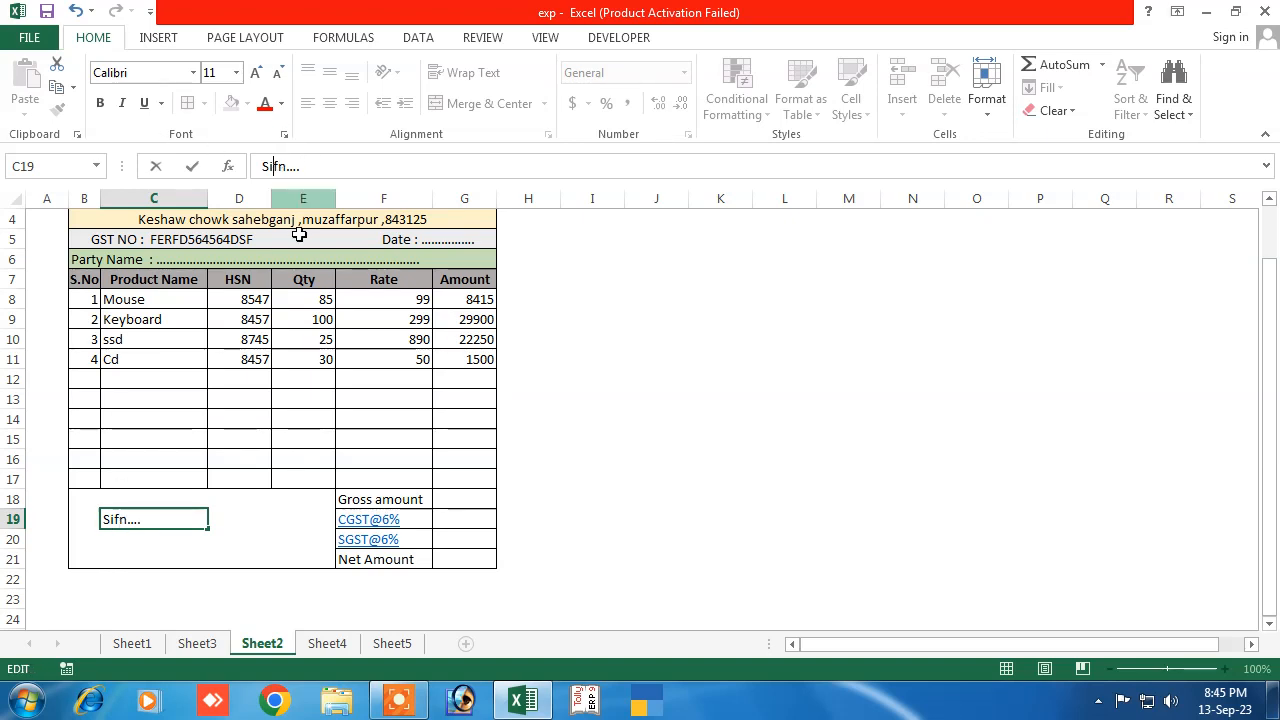
pyautogui.press('BackSpace')
pyautogui.write('g')
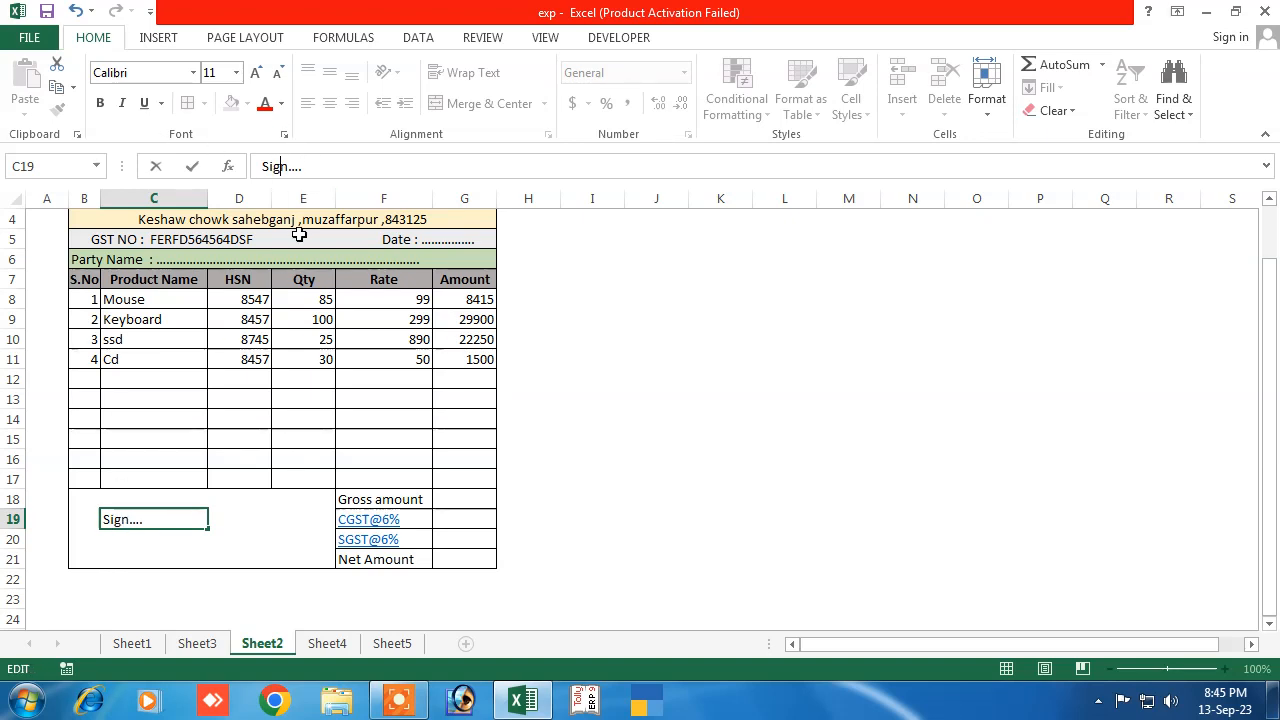
pyautogui.click(123, 583)
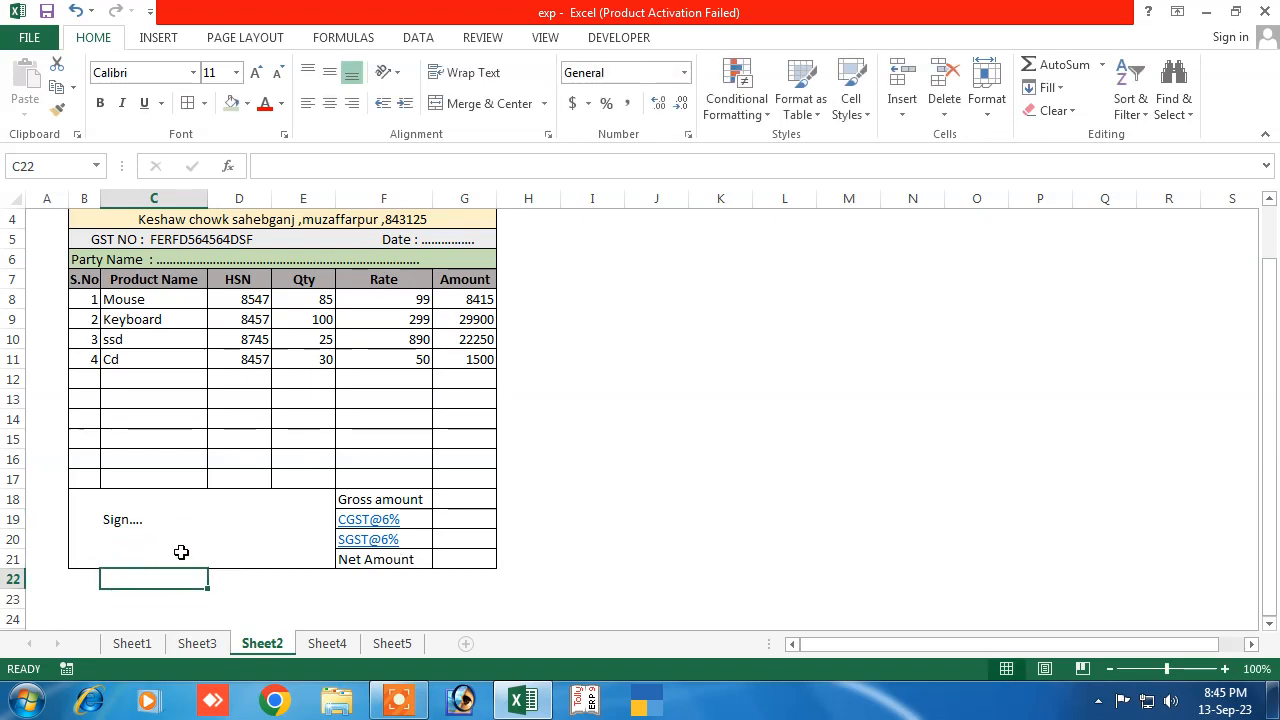
# Enter =SUBTOTAL(9,G8:G11) in G18 to sum the four item amounts
pyautogui.click(460, 500)
pyautogui.scroll(1, 408, 411)
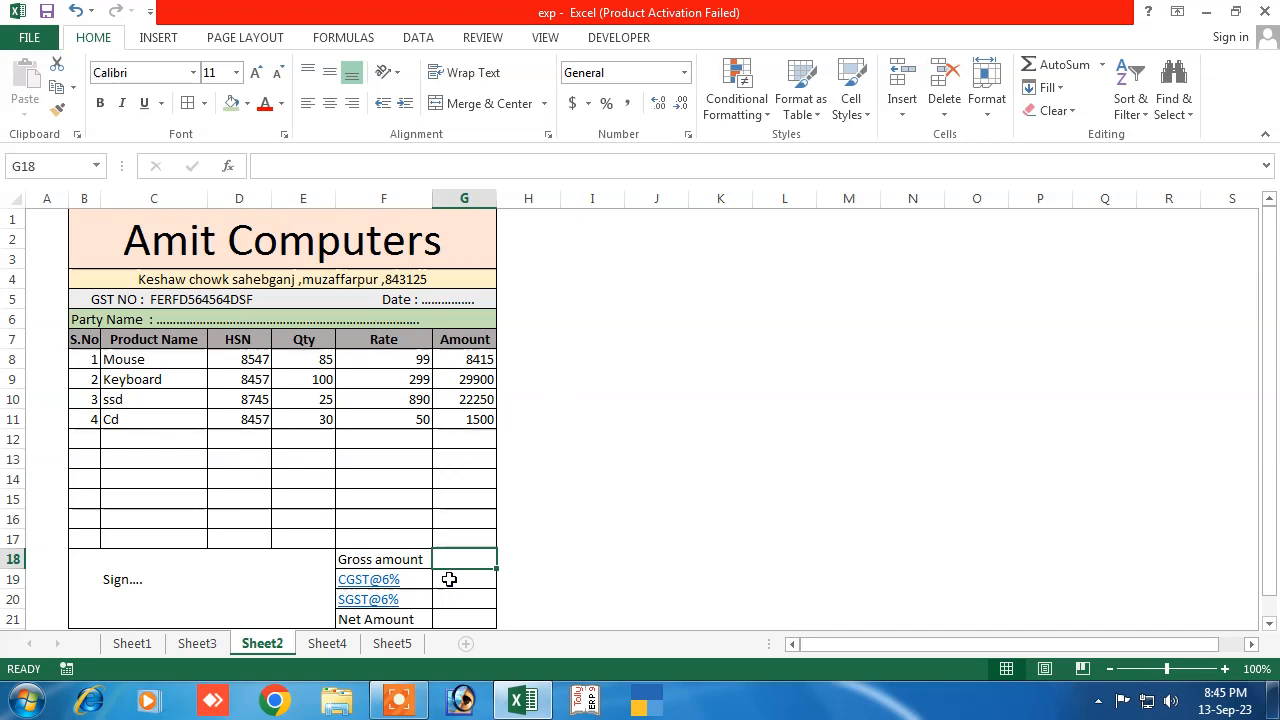
pyautogui.write('=')
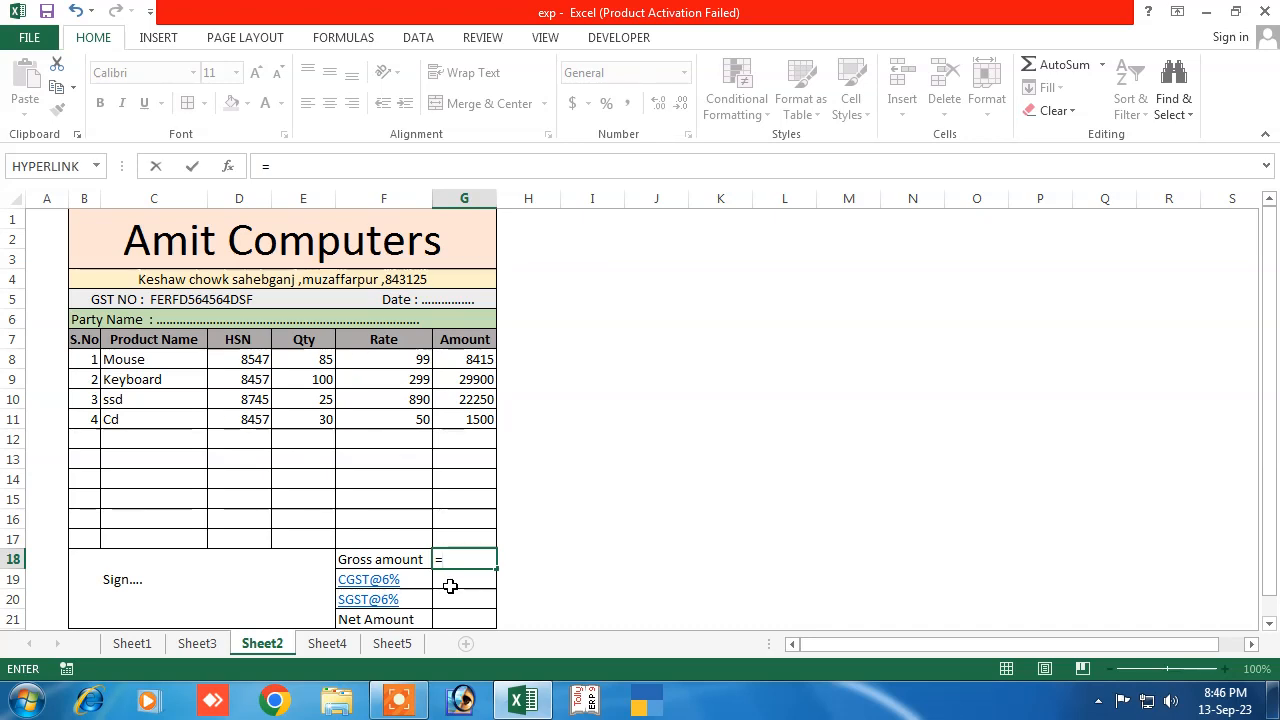
pyautogui.write('sub')
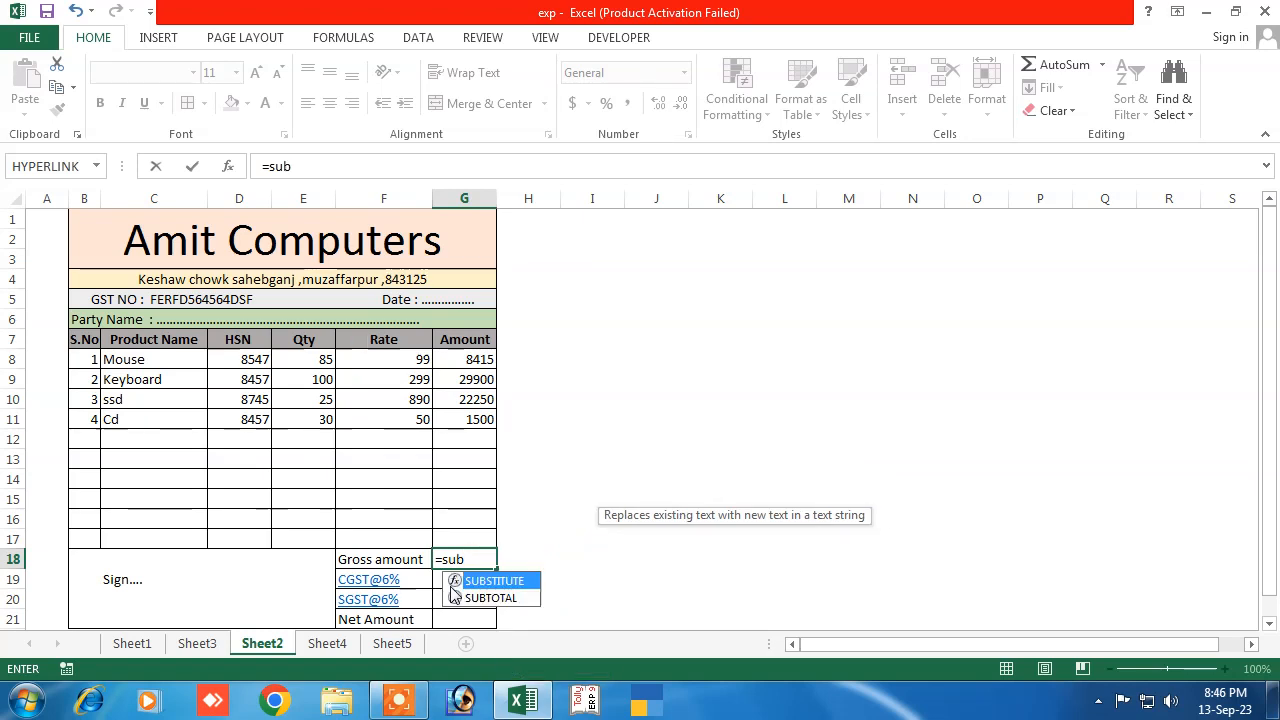
pyautogui.click(504, 602)
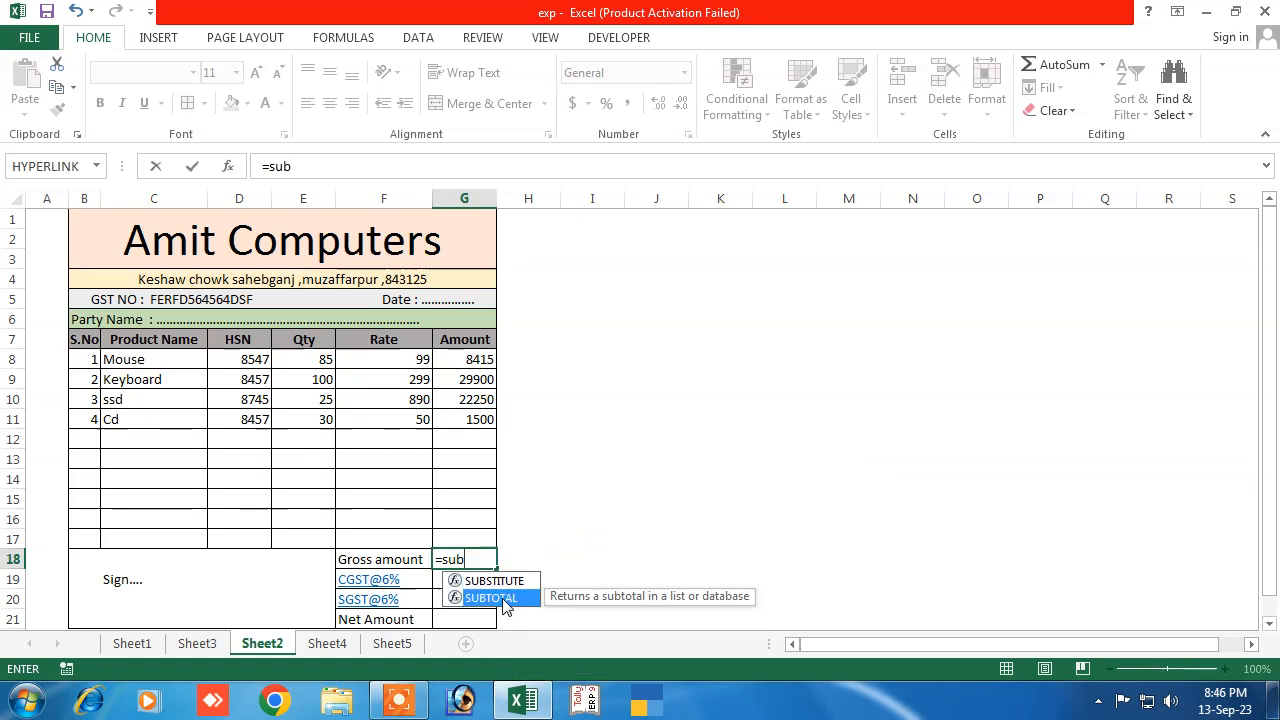
pyautogui.doubleClick(496, 598)
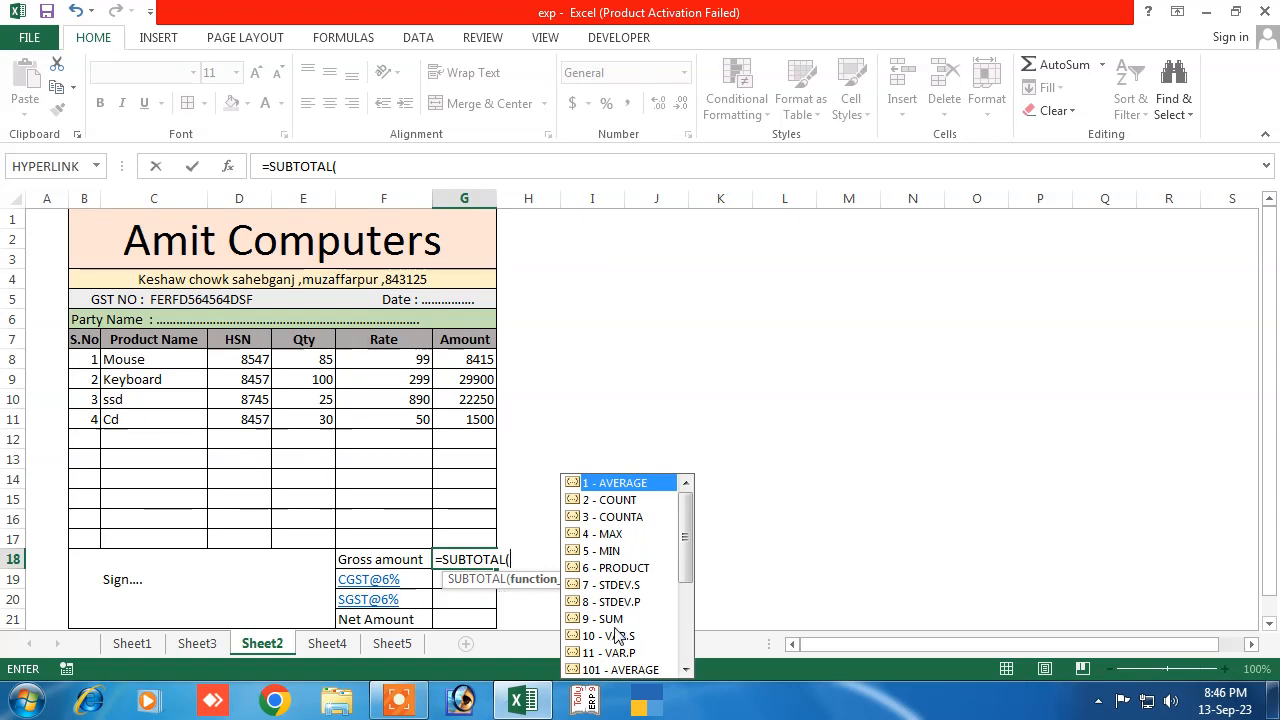
pyautogui.write('9')
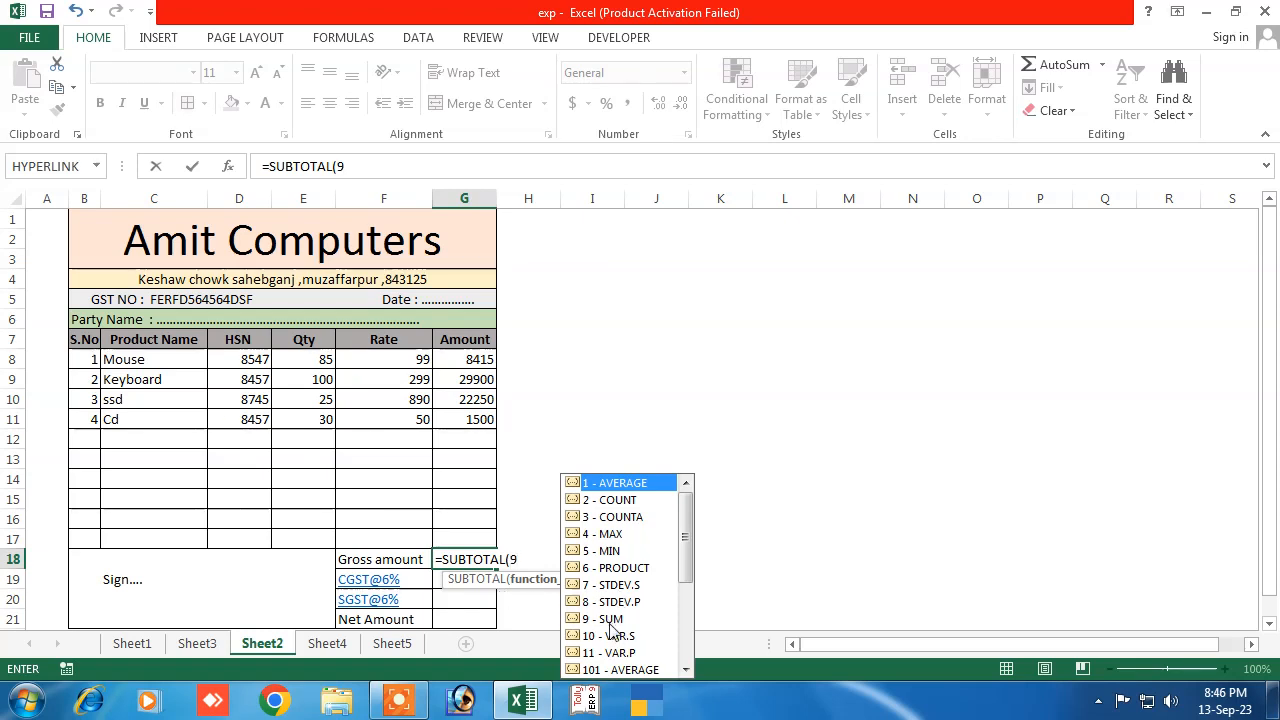
pyautogui.write(',')
pyautogui.click(465, 352)
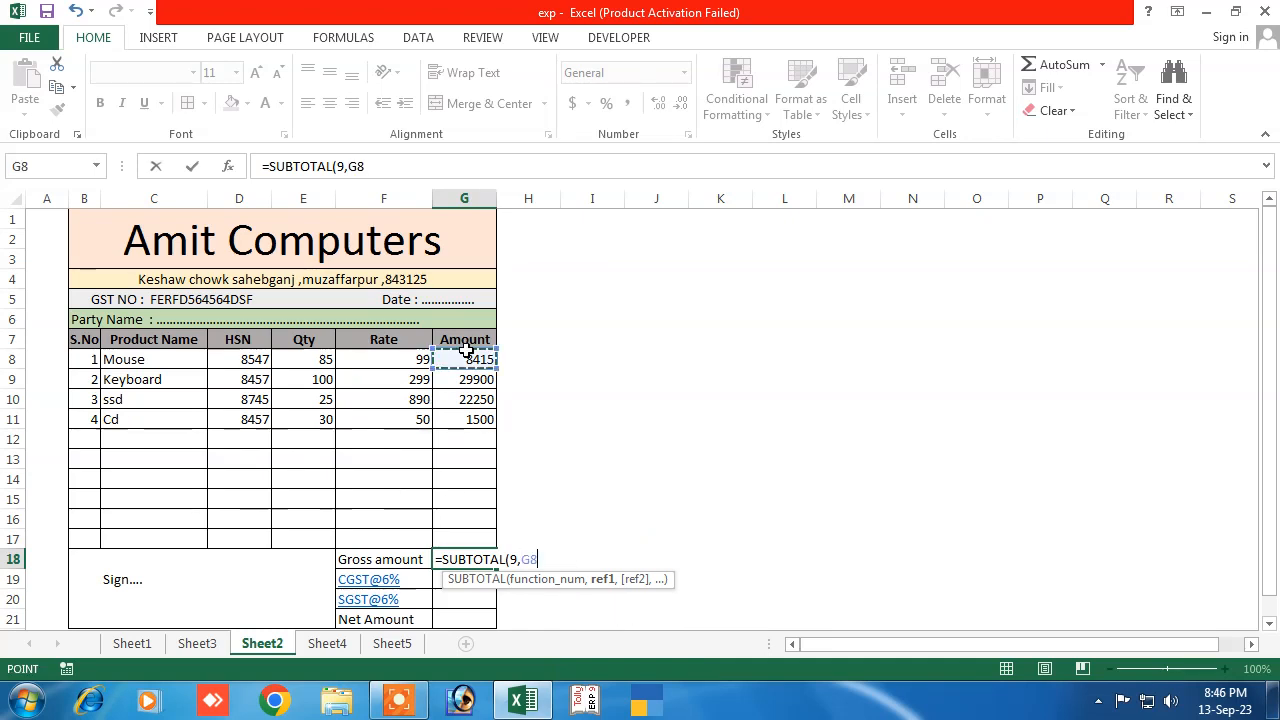
pyautogui.moveTo(465, 352); pyautogui.dragTo(462, 416)
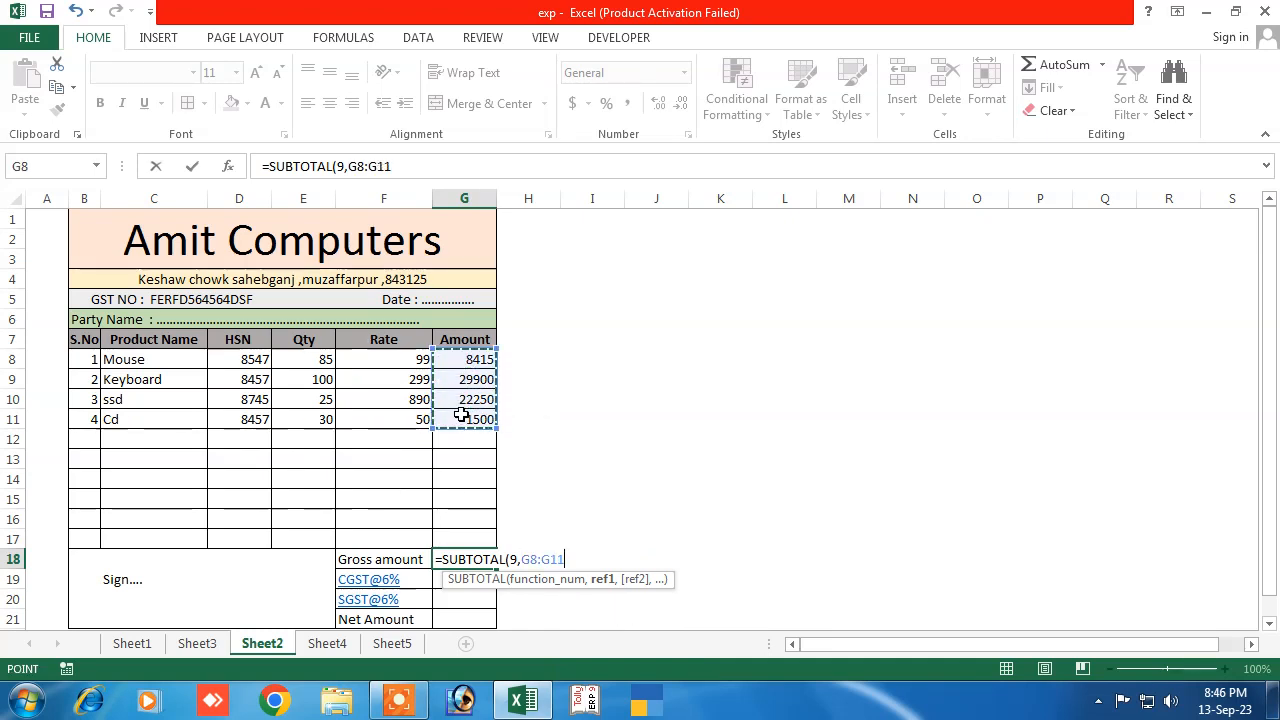
pyautogui.press('Return')
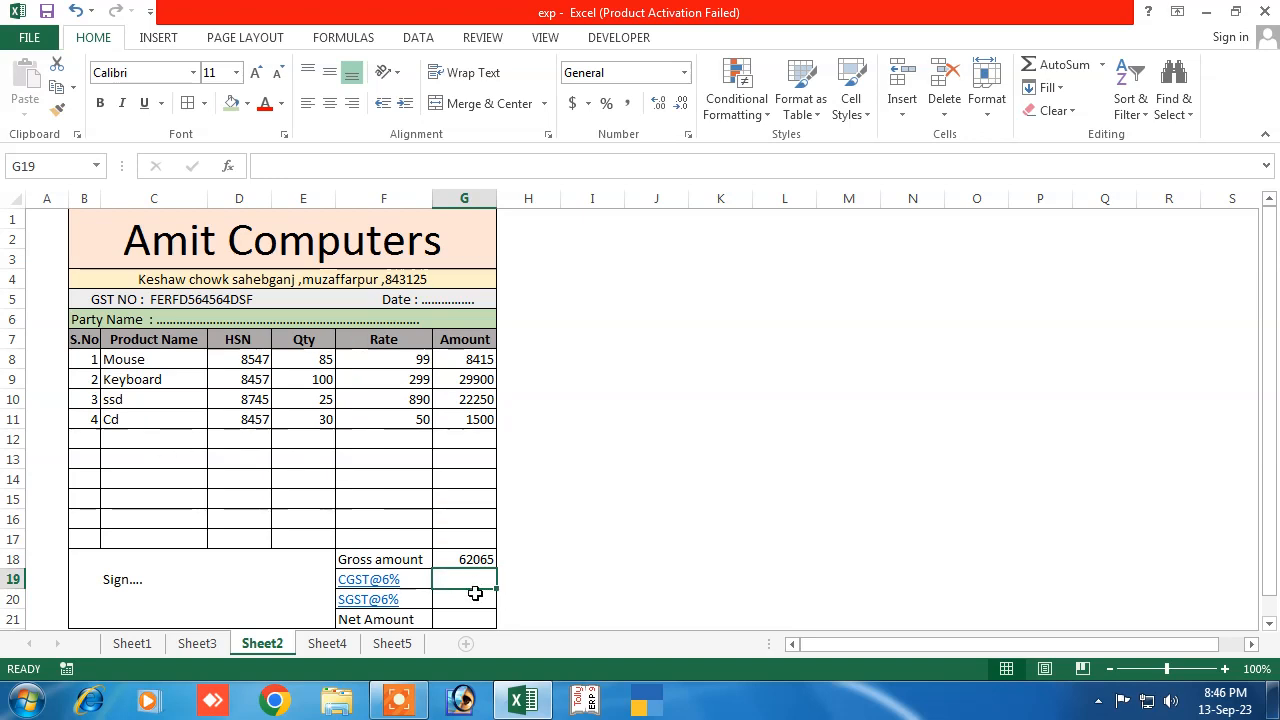
# Set CGST and SGST to 6% of the gross amount in G18, each 3723.9
pyautogui.write('=')
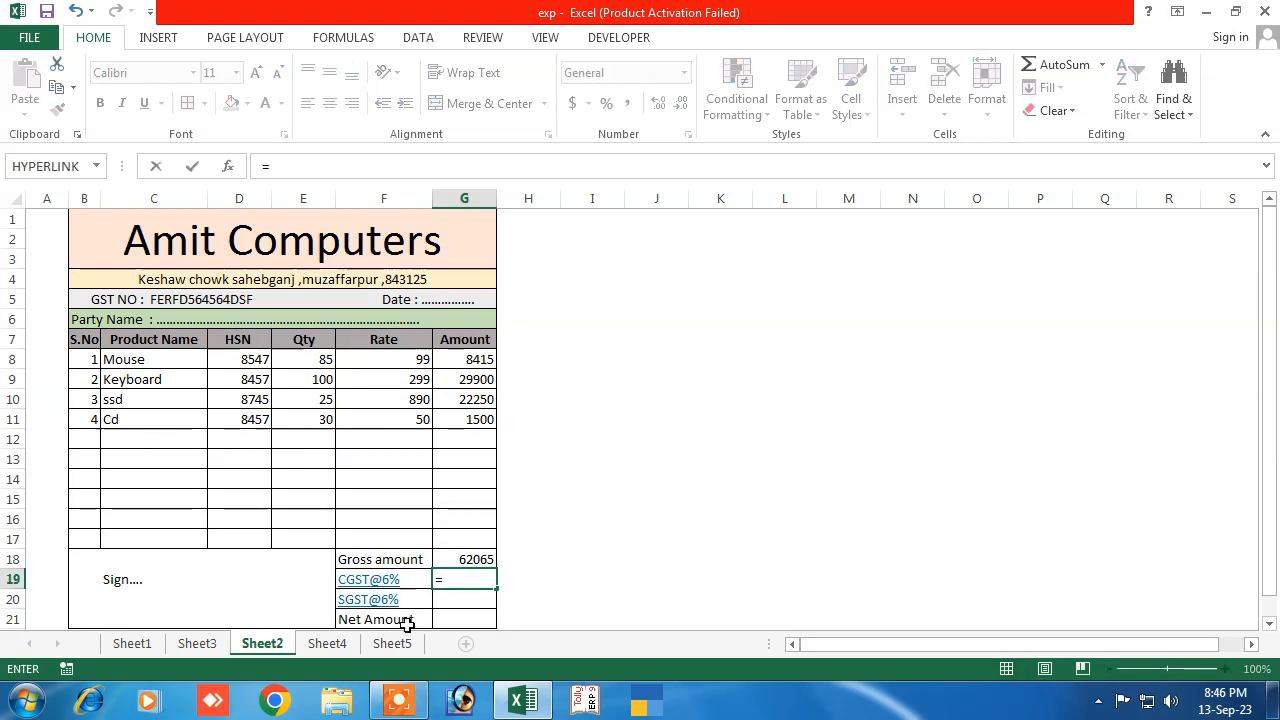
pyautogui.click(465, 560)
pyautogui.write('*')
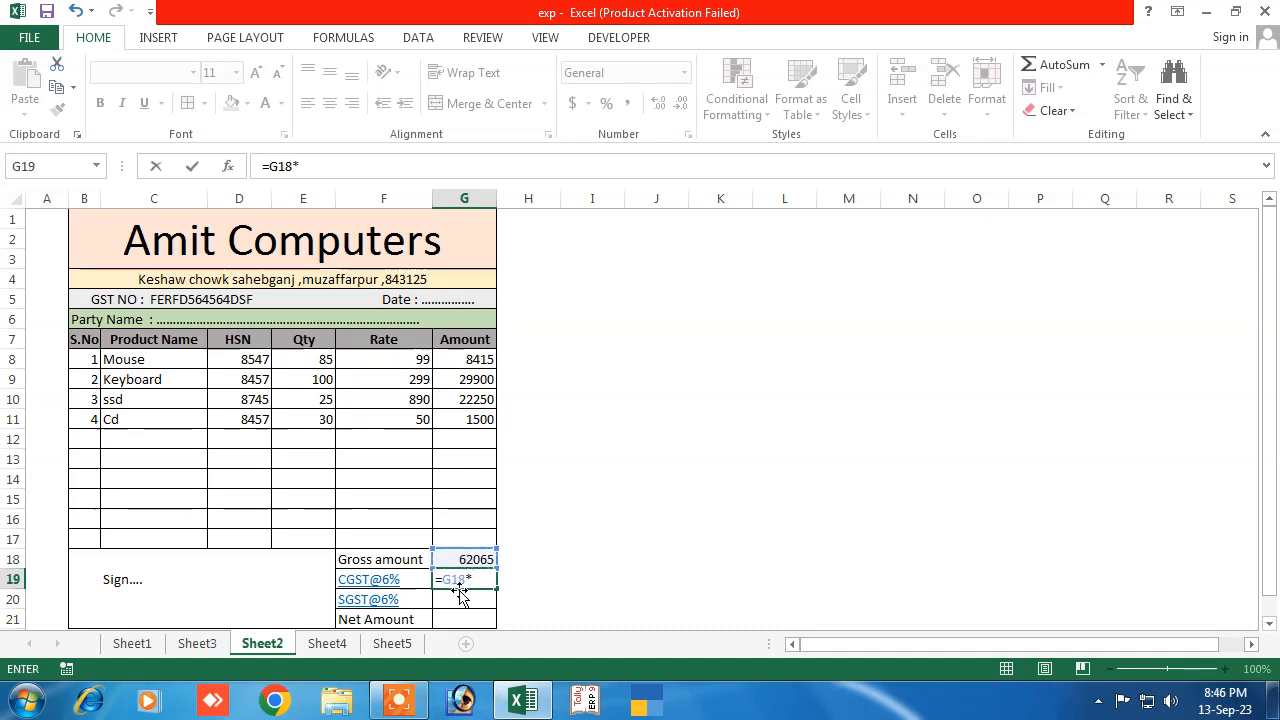
pyautogui.write('6%')
pyautogui.press('Return')
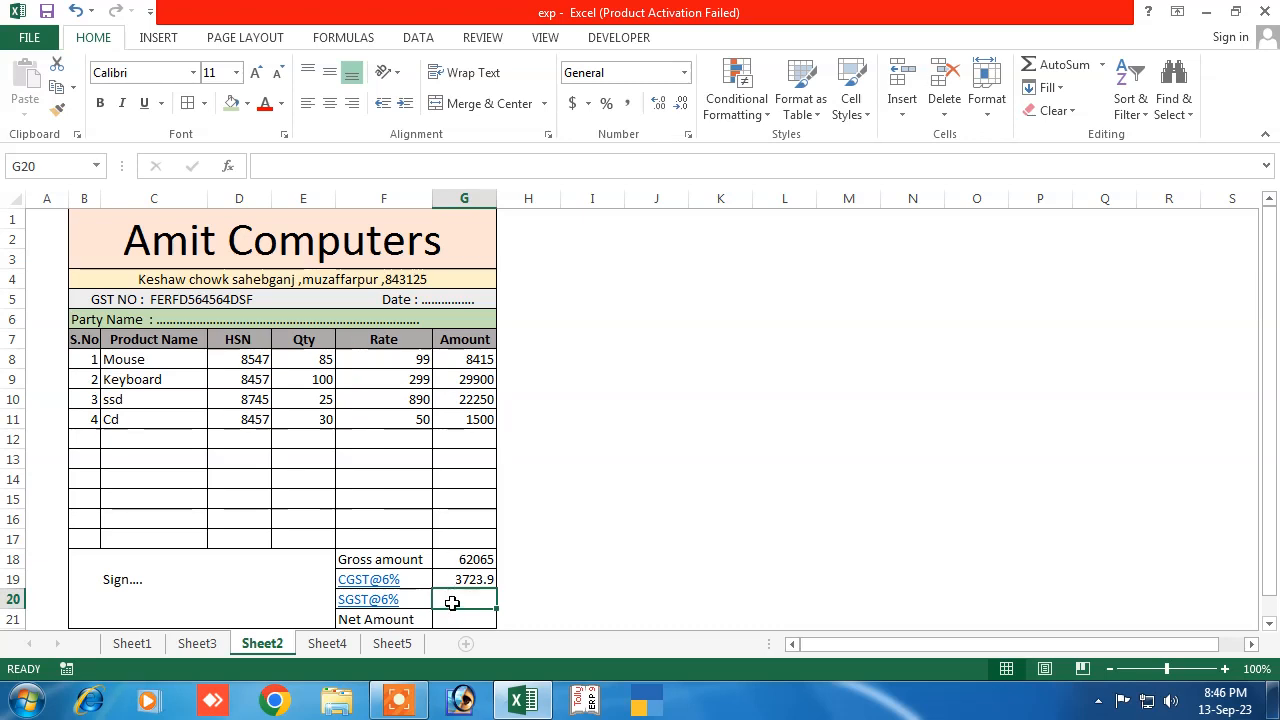
pyautogui.write('=')
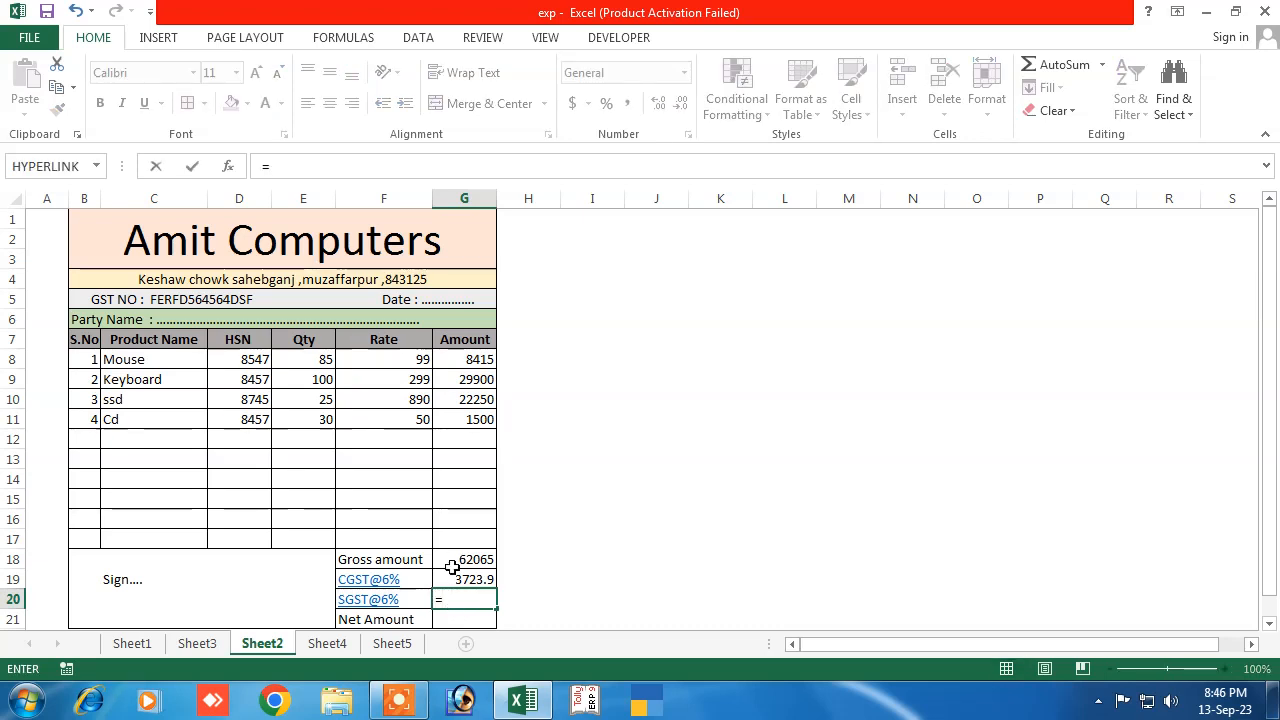
pyautogui.click(452, 567)
pyautogui.write('*6')
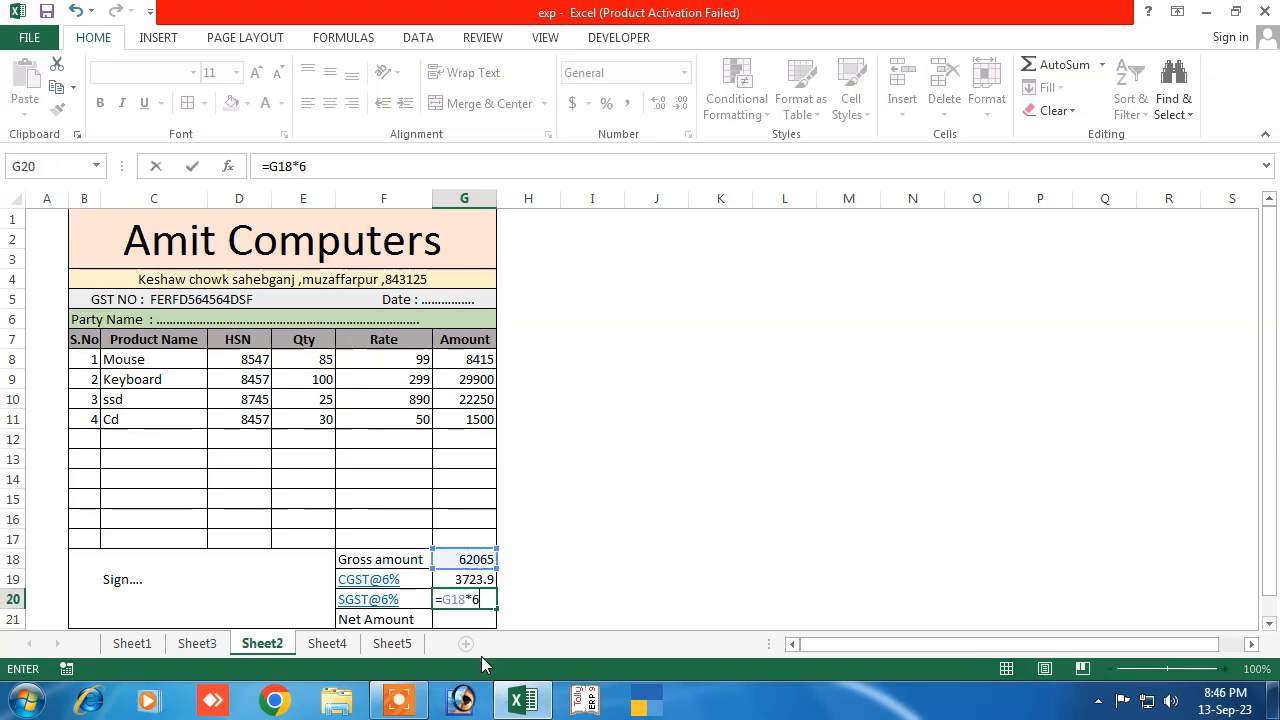
pyautogui.write('%')
pyautogui.press('Return')
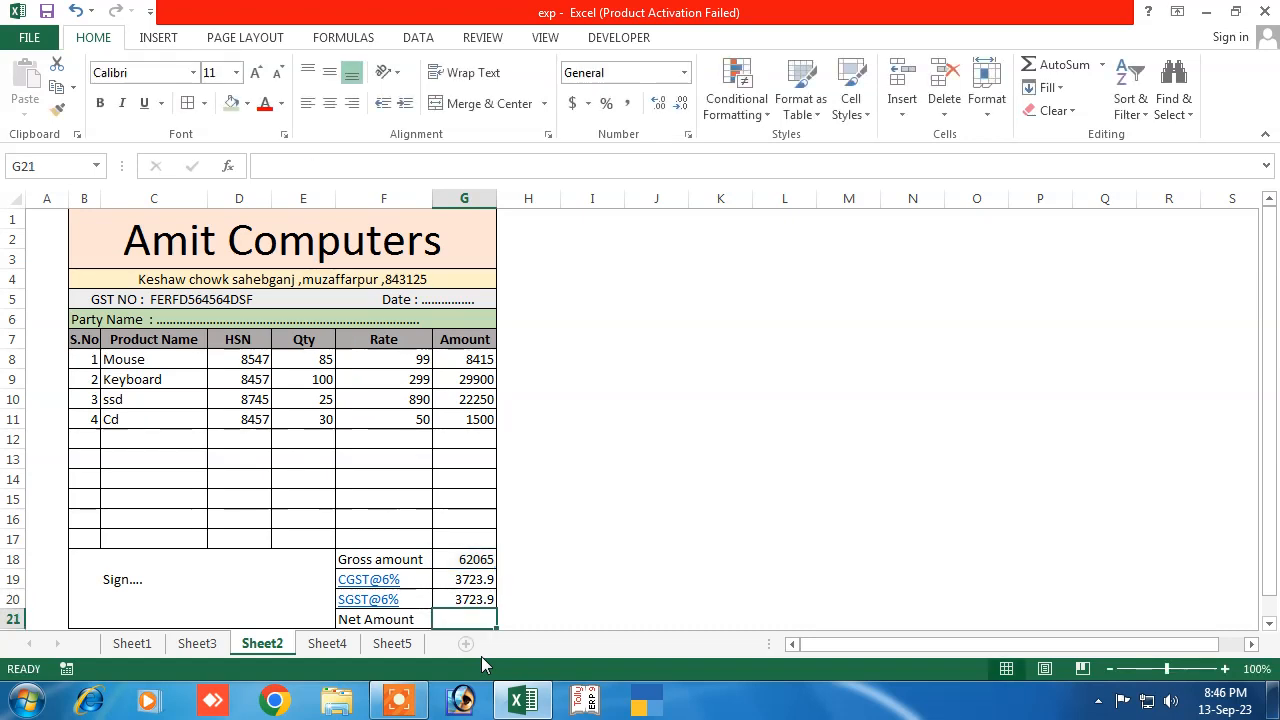
# Enter =SUM(G18:G20) for Net Amount 69512.8 and check each total formula
pyautogui.write('=')
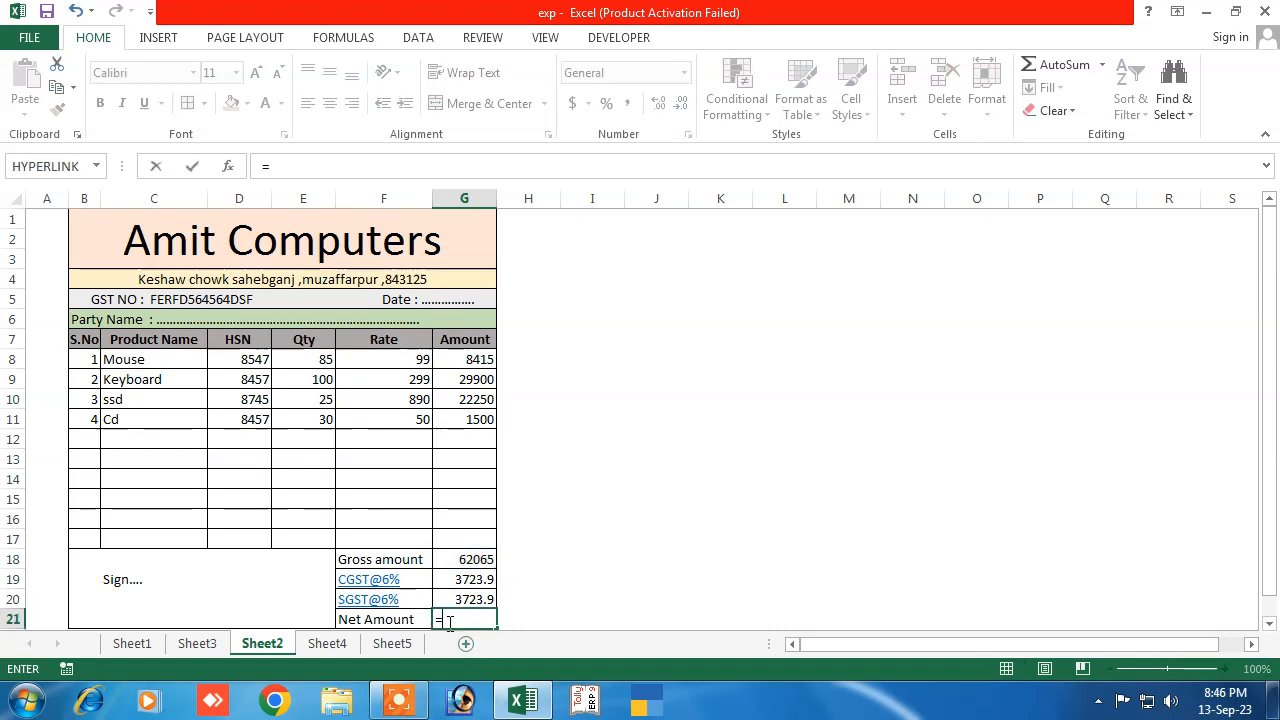
pyautogui.write('sum')
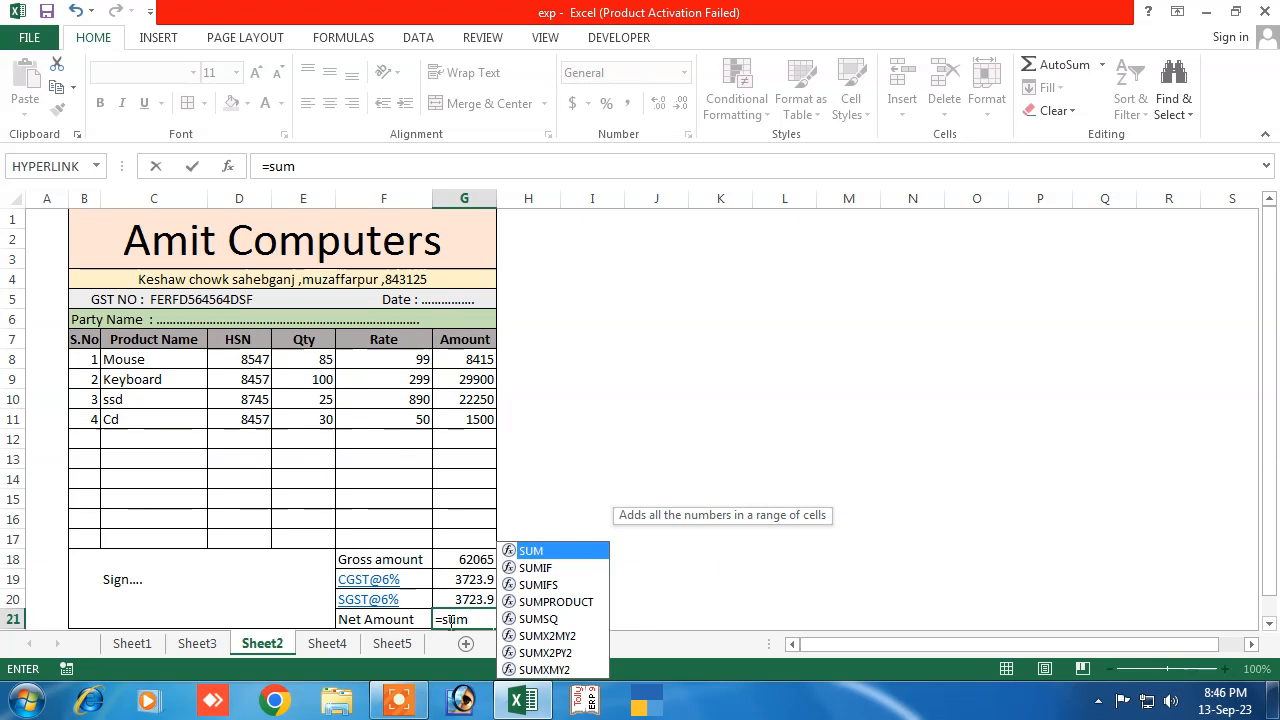
pyautogui.write('(')
pyautogui.moveTo(445, 565); pyautogui.dragTo(451, 594)
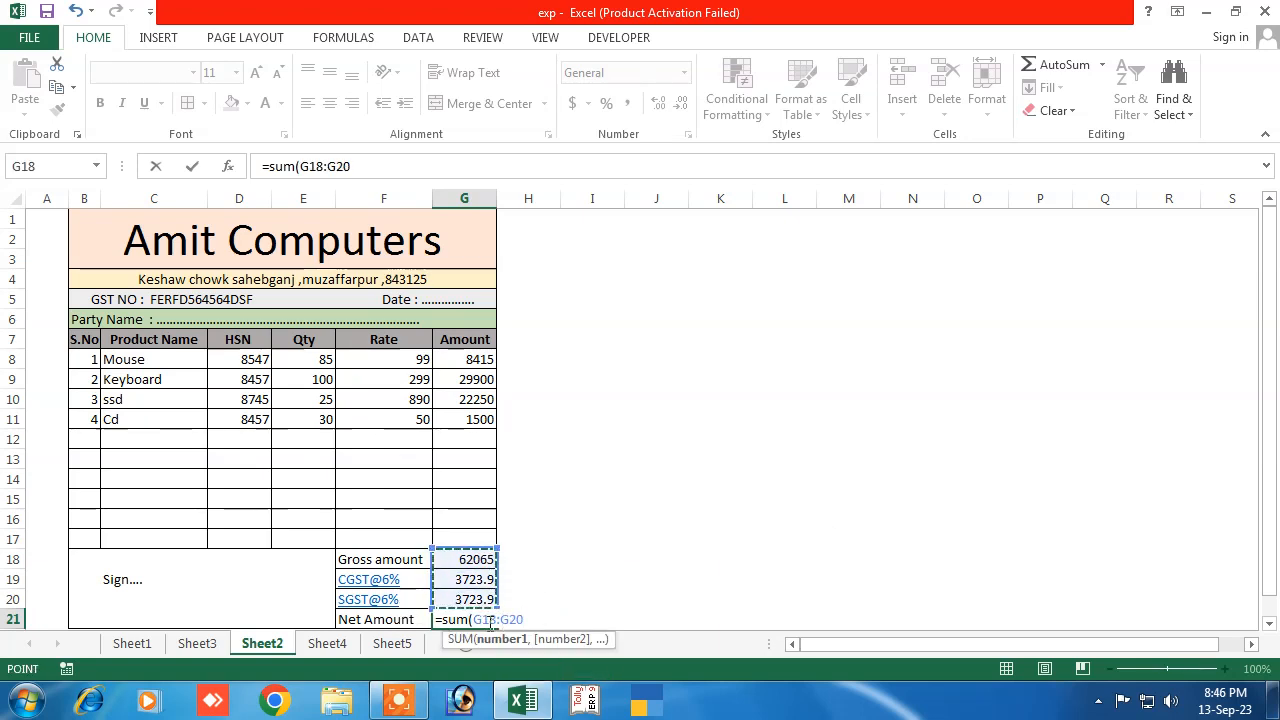
pyautogui.press('Return')
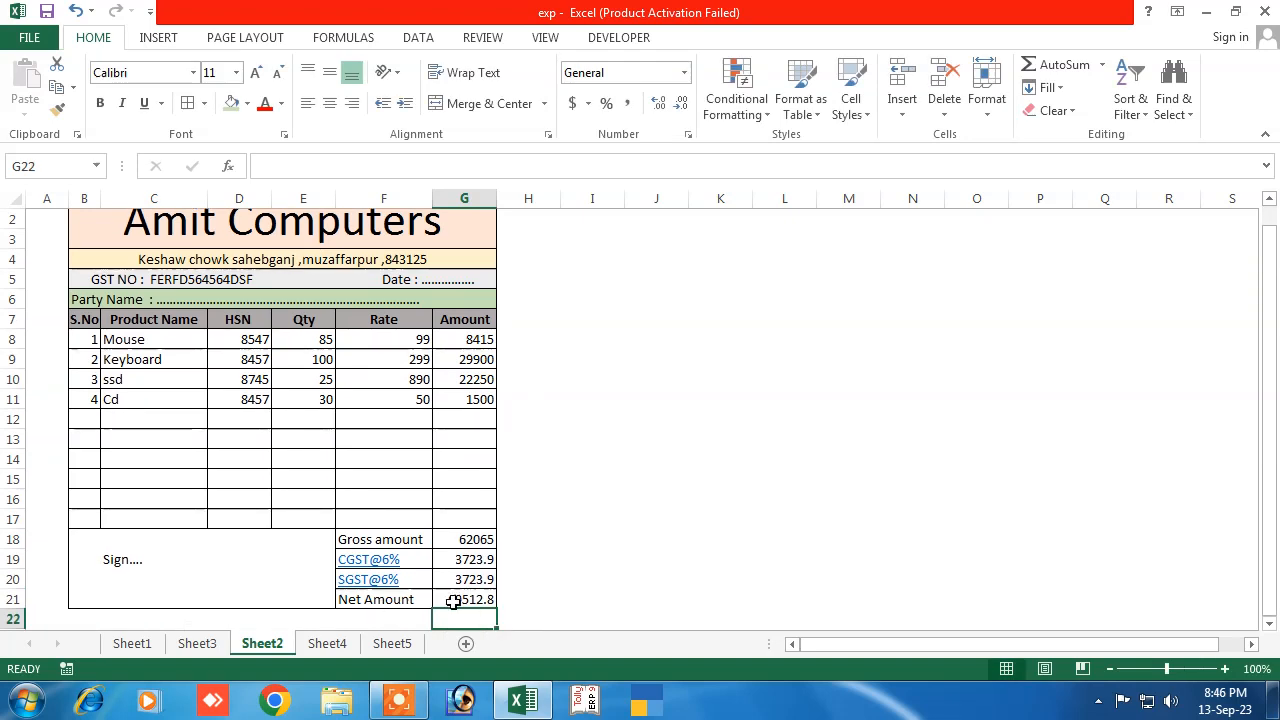
pyautogui.click(453, 599)
pyautogui.click(586, 577)
pyautogui.click(483, 538)
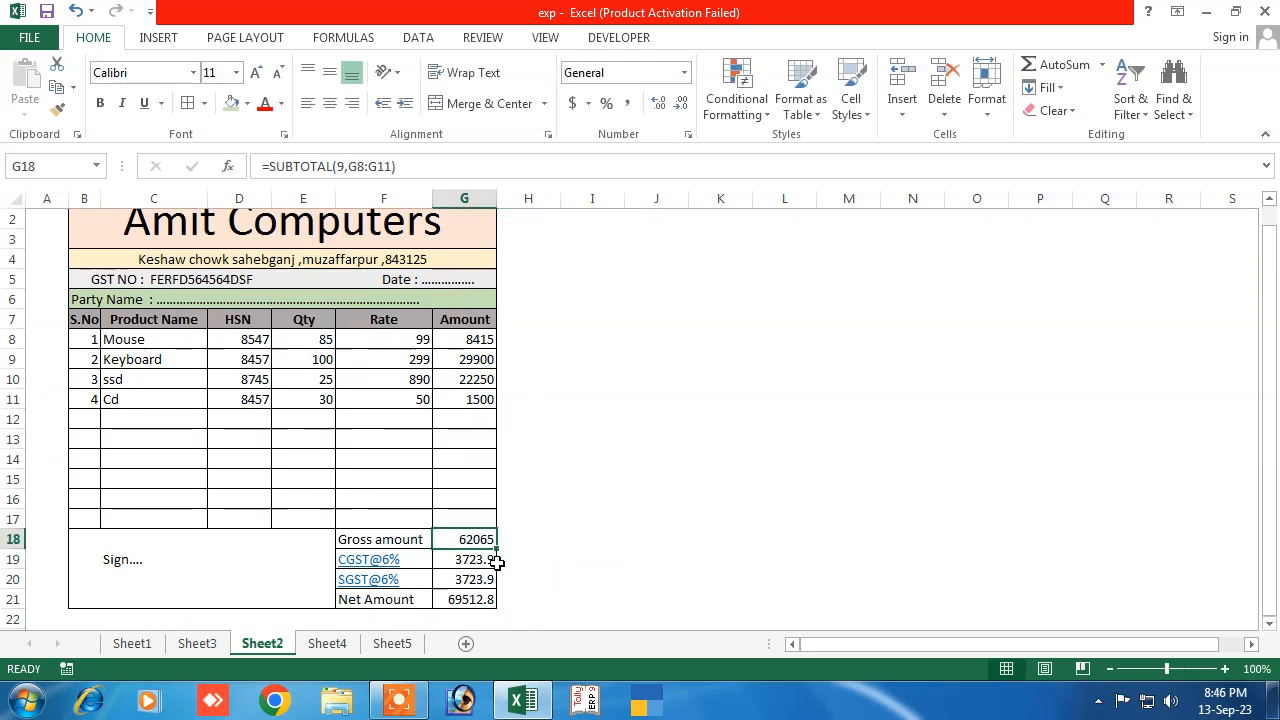
pyautogui.click(462, 561)
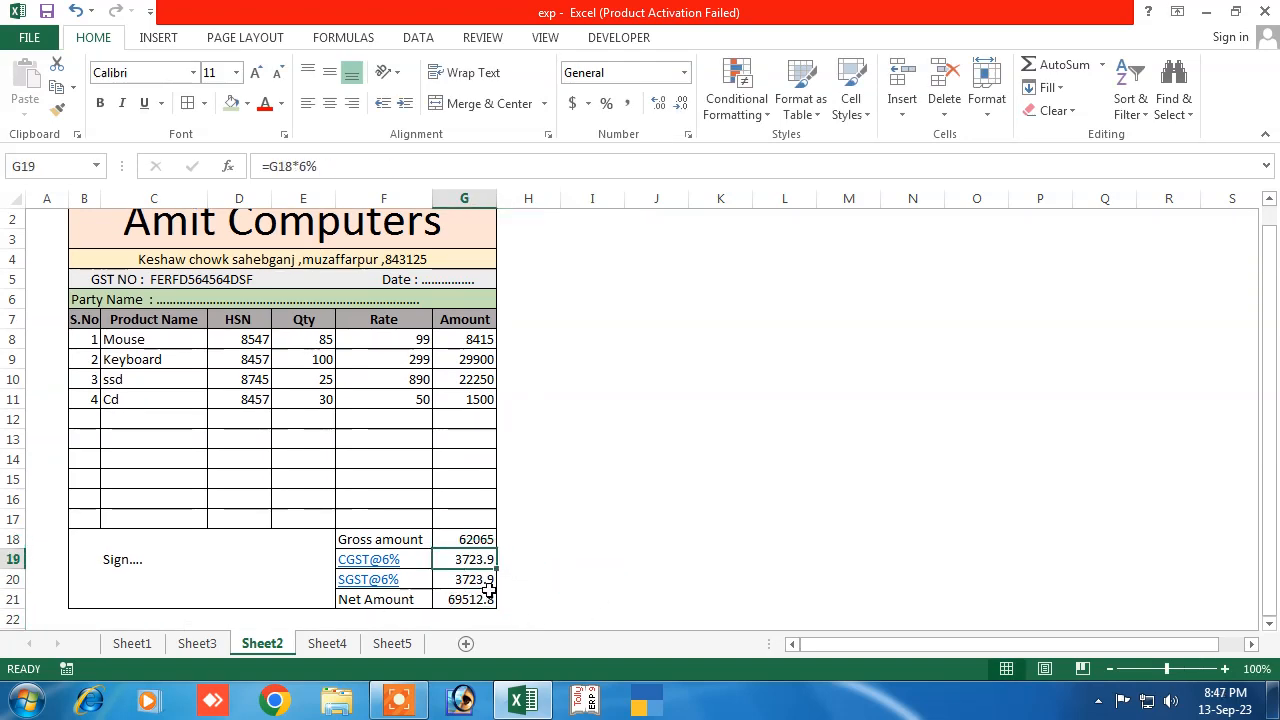
pyautogui.click(468, 580)
pyautogui.click(466, 600)
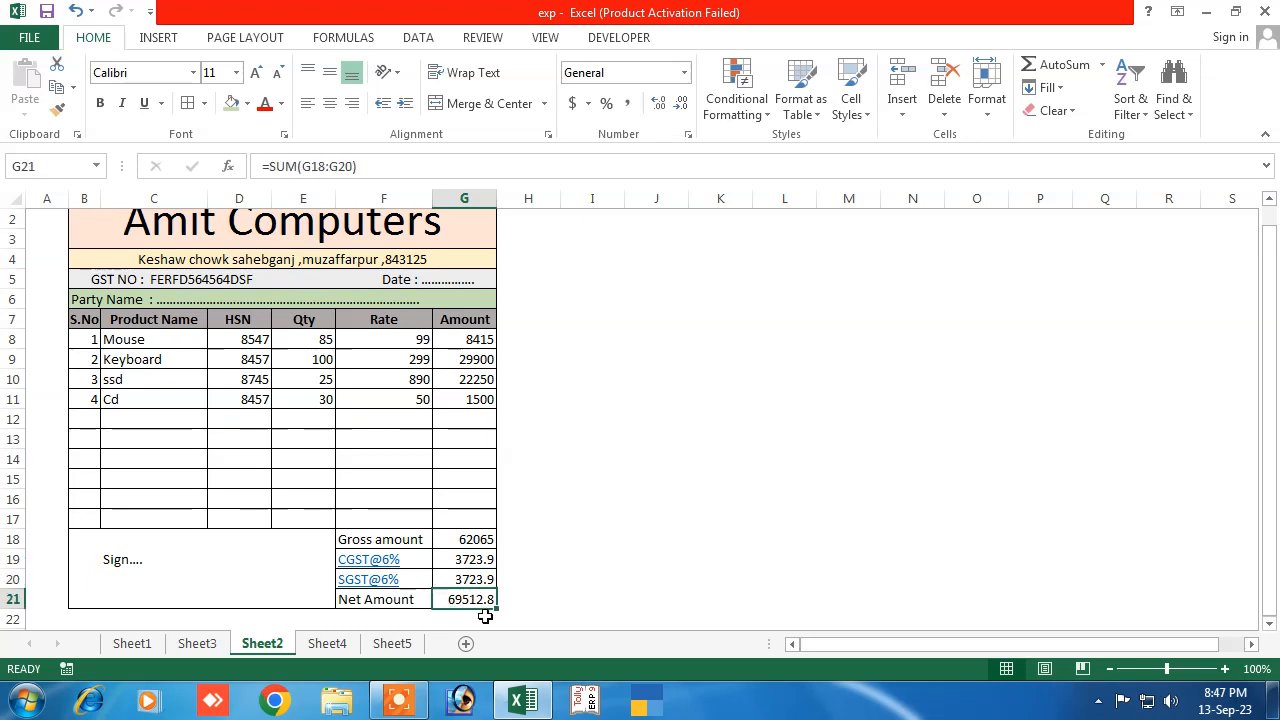
pyautogui.click(536, 583)
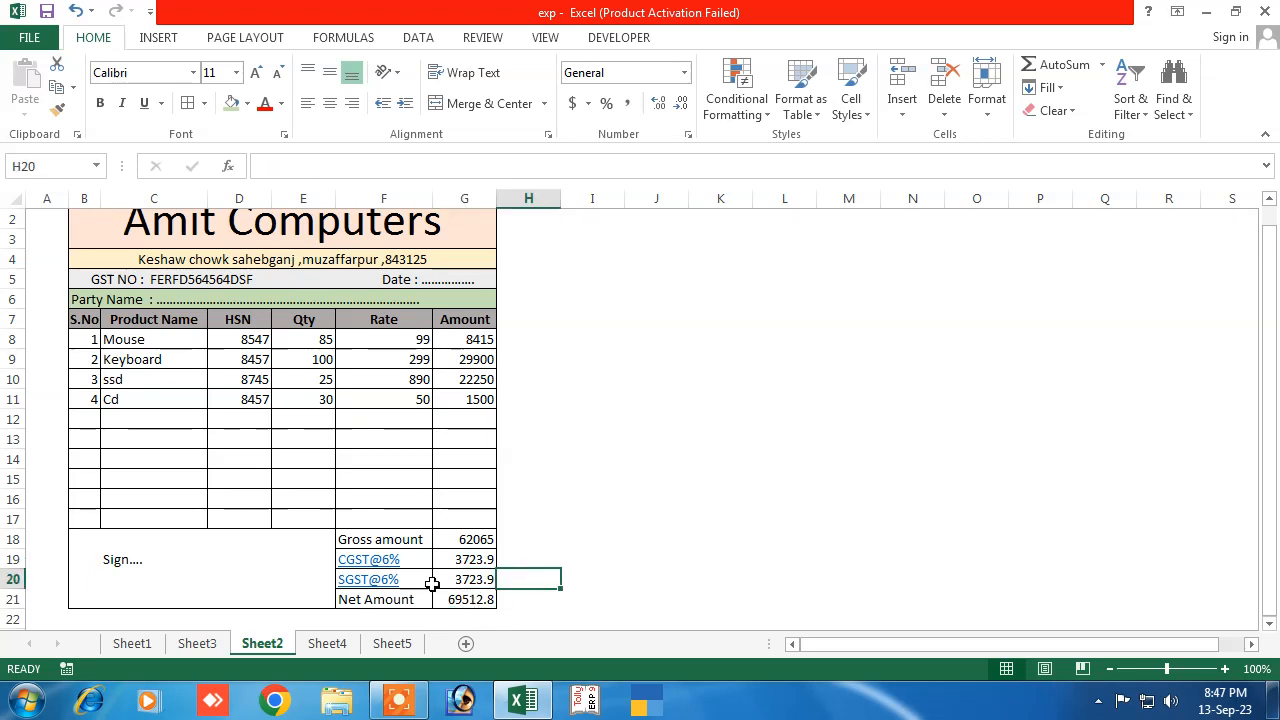
# Enter serial numbers 5 and 6 in B12:B13
pyautogui.moveTo(128, 345); pyautogui.dragTo(96, 399)
pyautogui.click(137, 423)
pyautogui.click(92, 420)
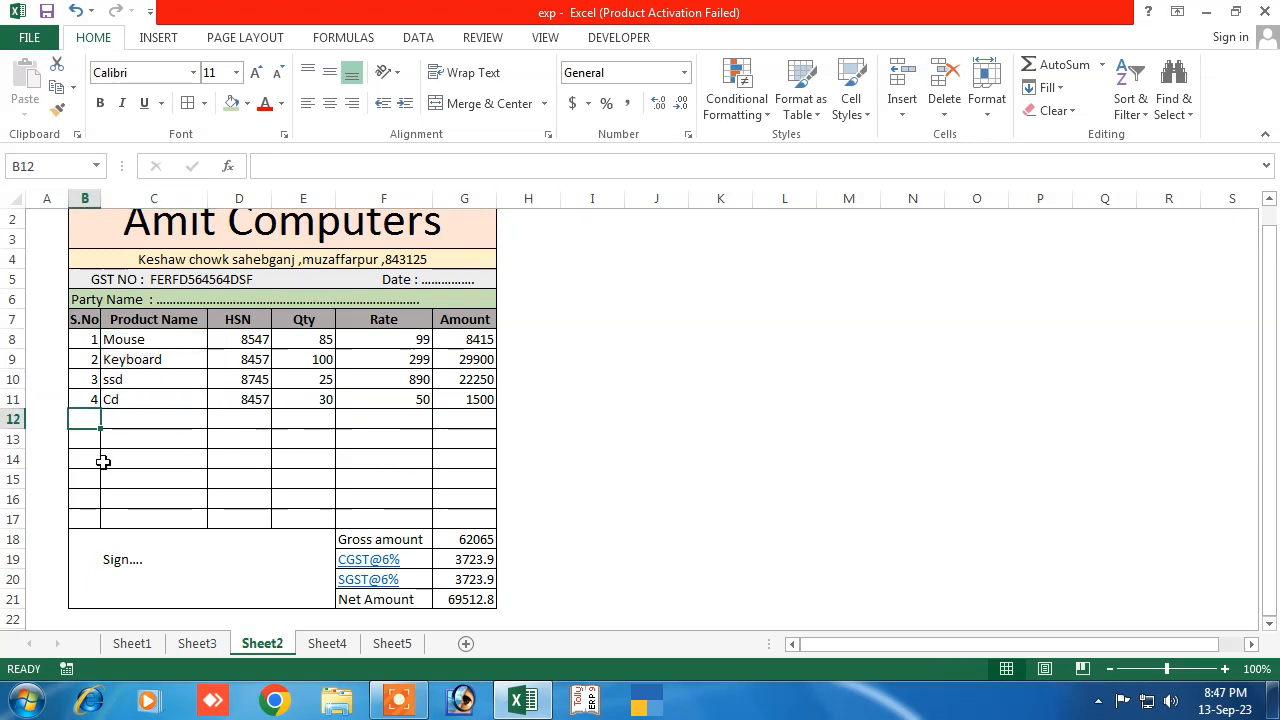
pyautogui.write('5')
pyautogui.press('Return')
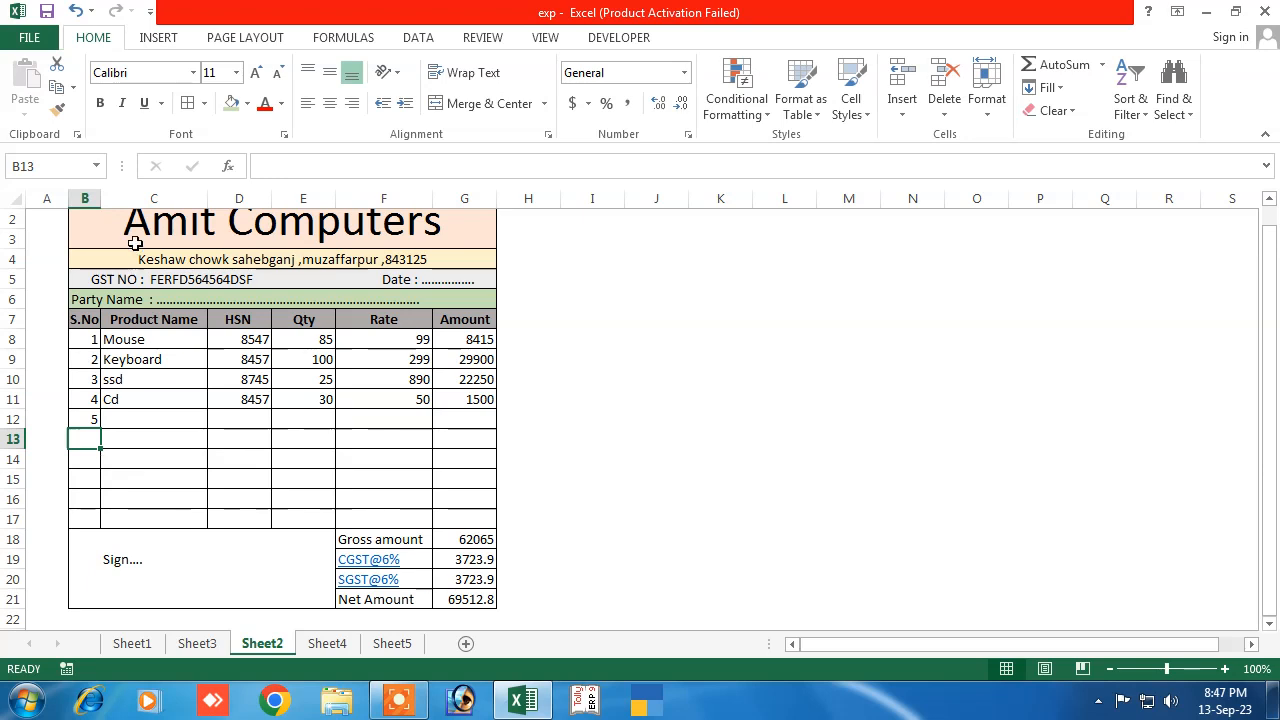
pyautogui.write('6')
pyautogui.press('Return')
# Enter mouse as the product name for items 5 and 6
pyautogui.press('Up')
pyautogui.press('Up')
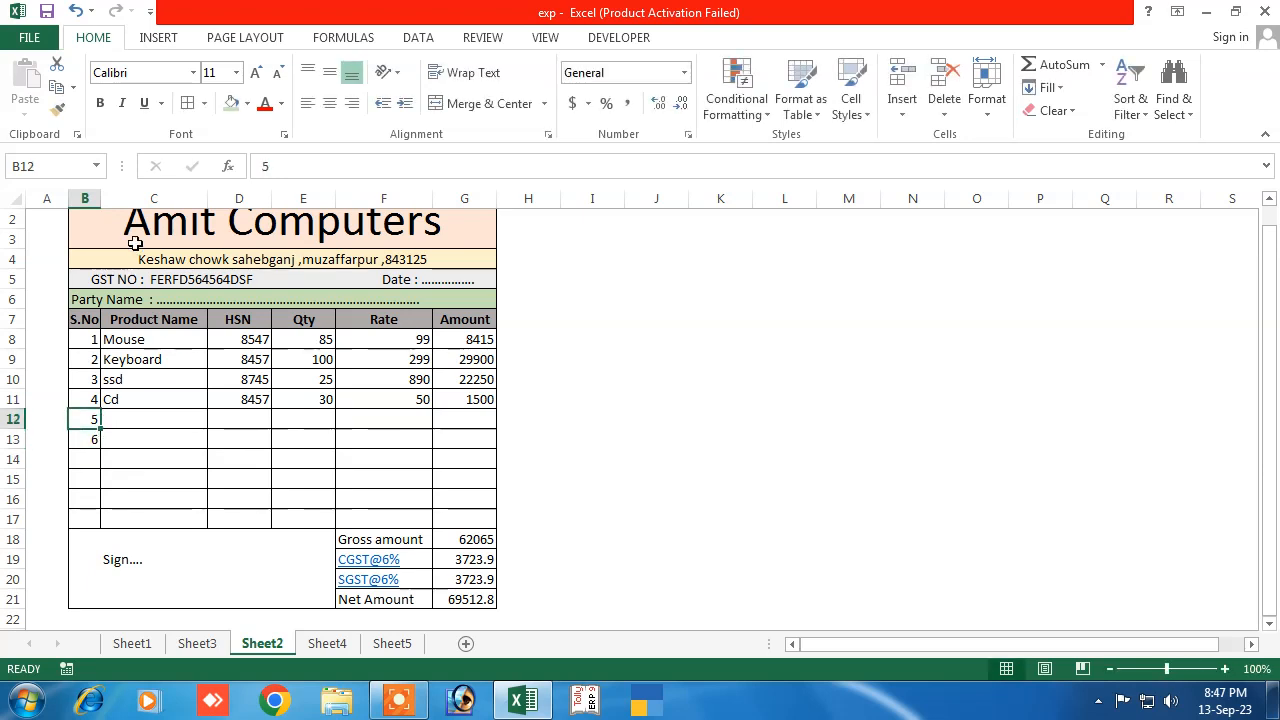
pyautogui.press('Right')
pyautogui.write('mouse')
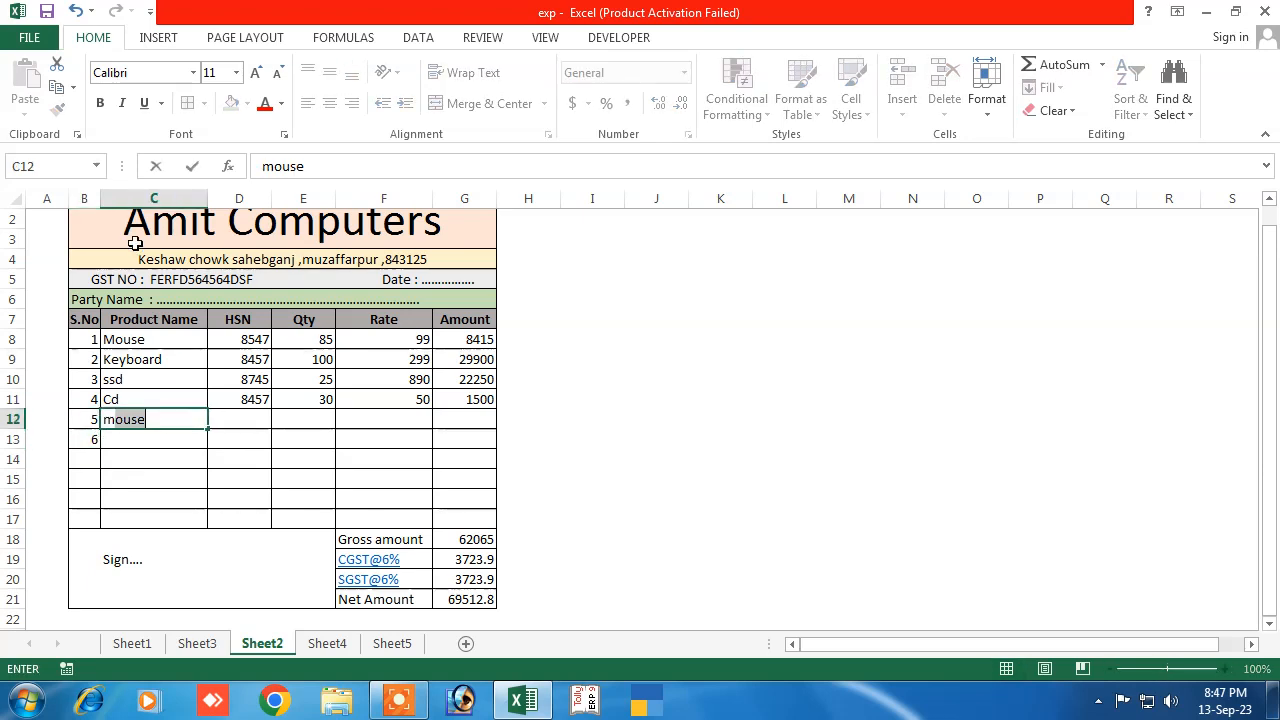
pyautogui.press('Return')
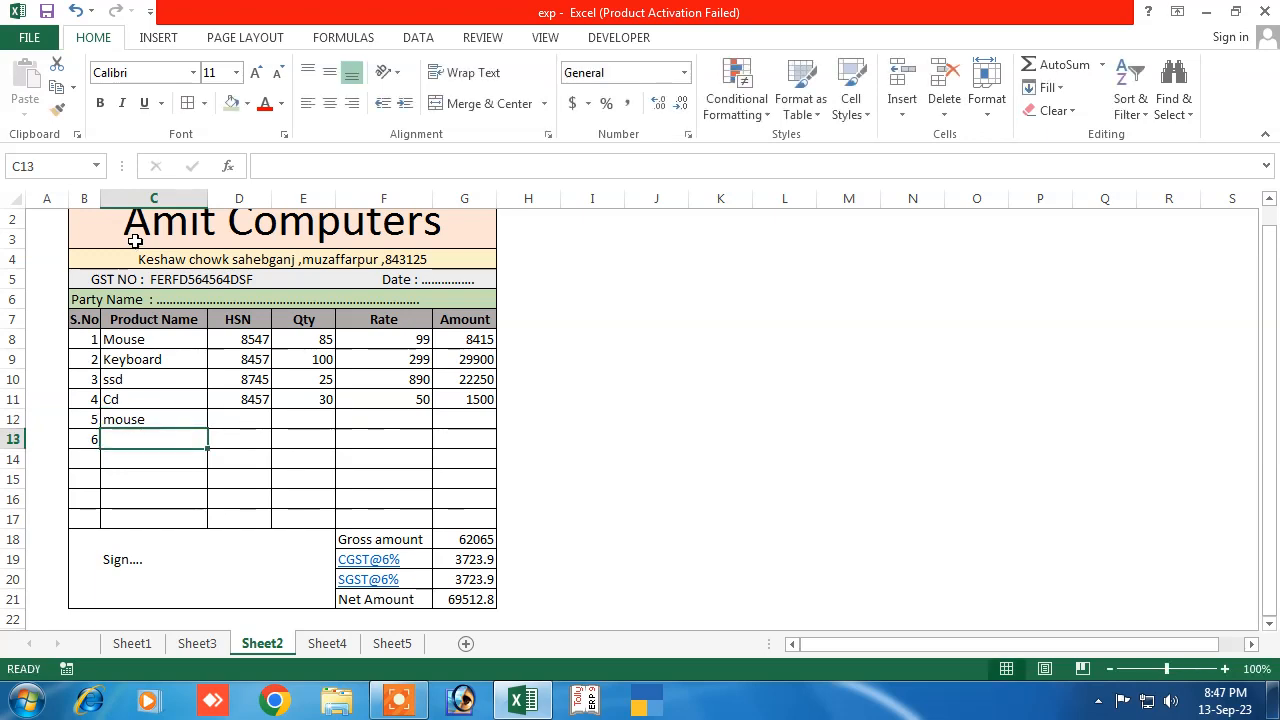
pyautogui.write('mouse')
pyautogui.press('Tab')
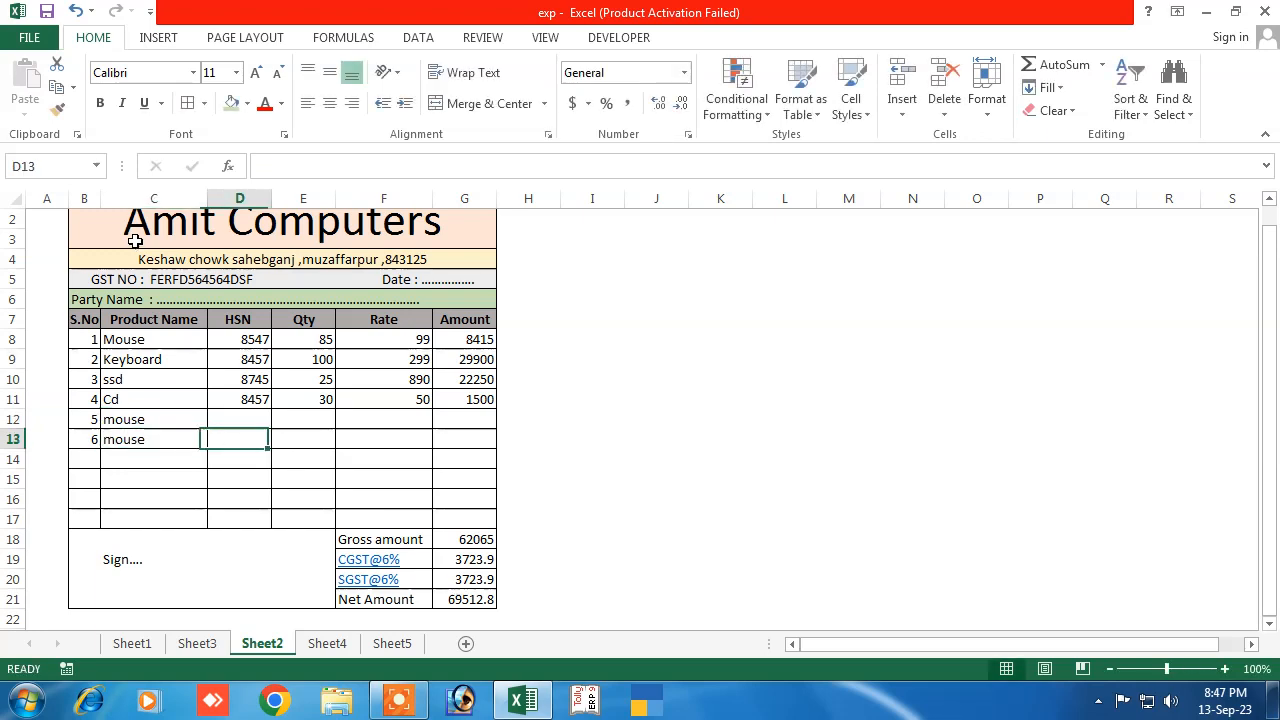
# Give items 5 and 6 the HSN codes 8474 and 9587
pyautogui.press('Up')
pyautogui.write('8474')
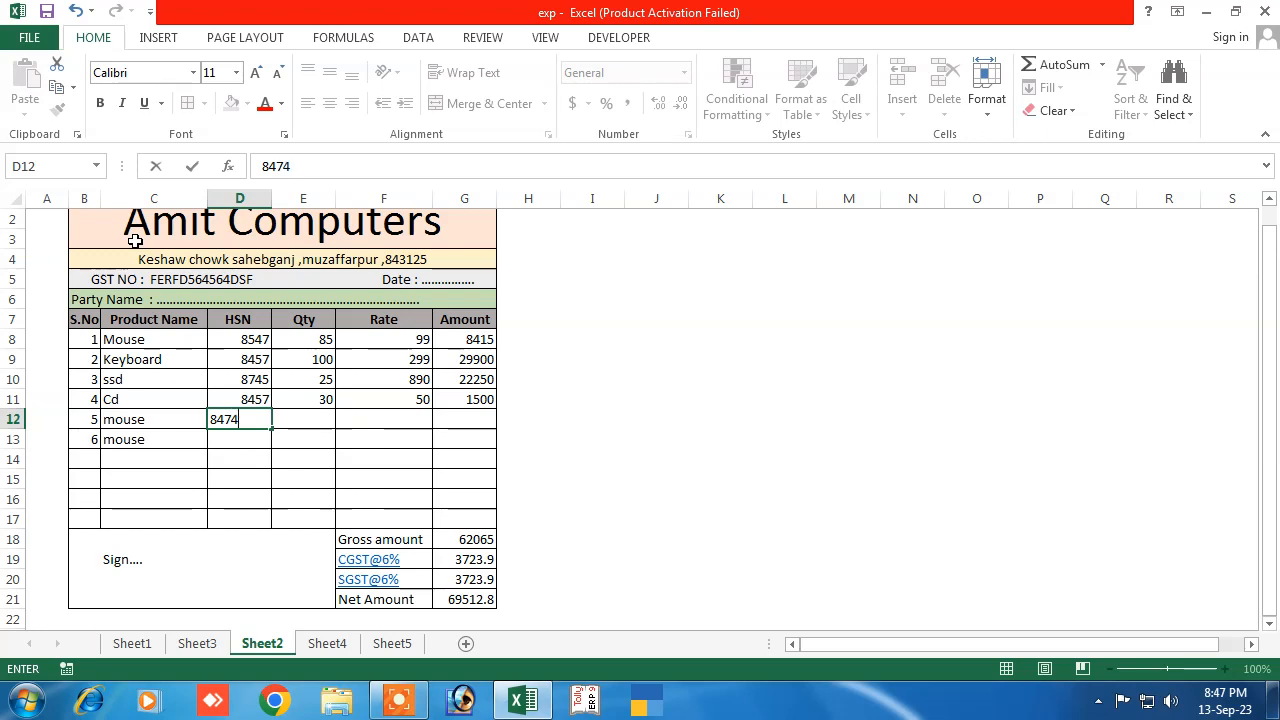
pyautogui.press('Return')
pyautogui.write('855')
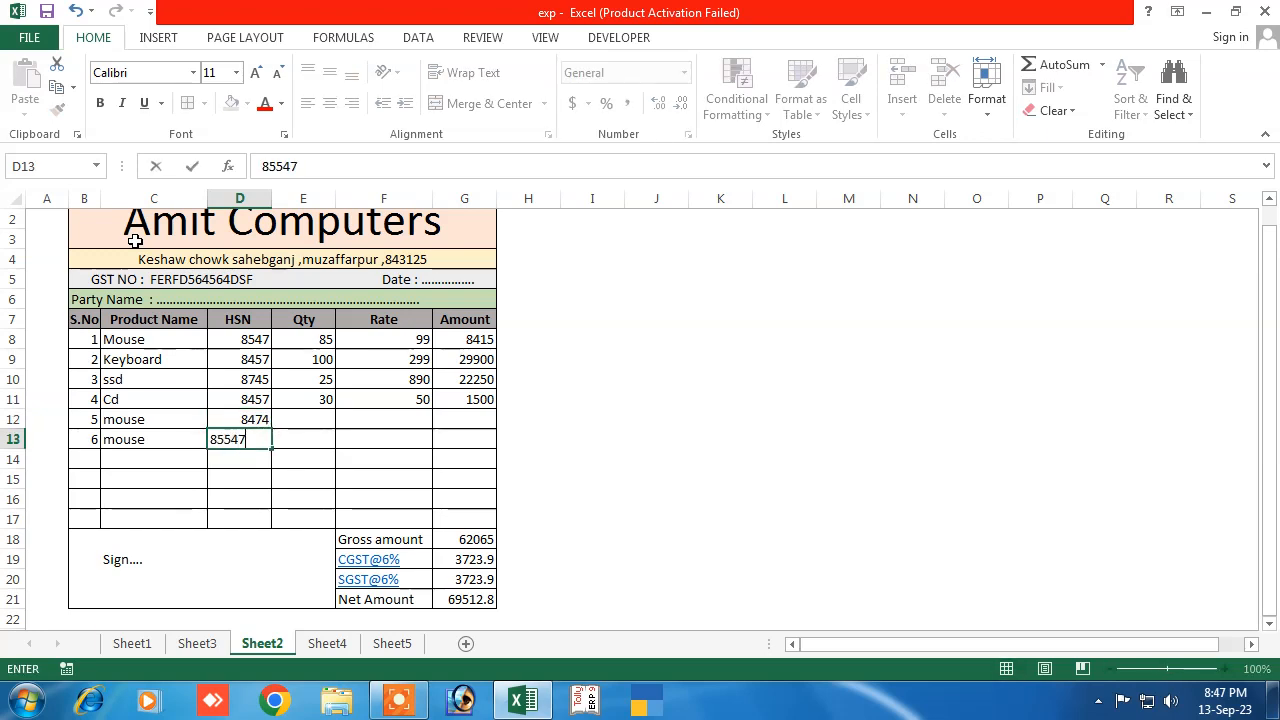
pyautogui.write('47')
pyautogui.press('Return')
pyautogui.write('455')
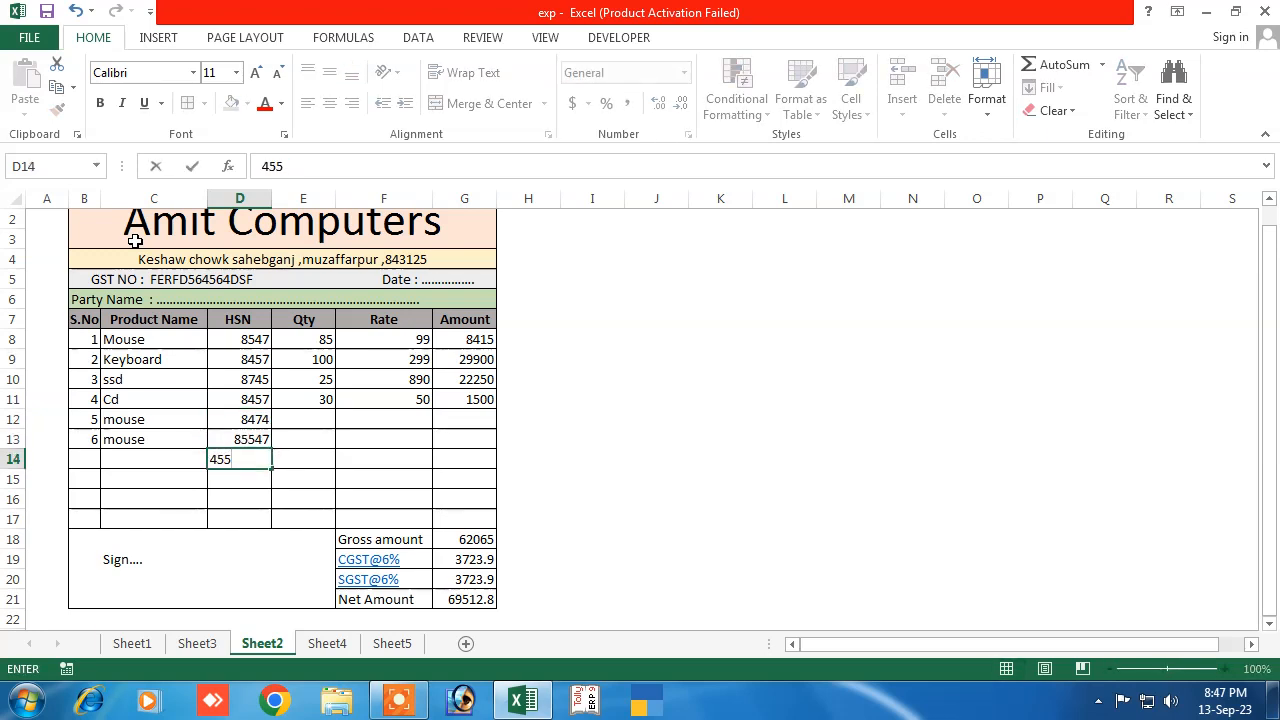
pyautogui.press('BackSpace')
pyautogui.press('BackSpace')
pyautogui.press('Up')
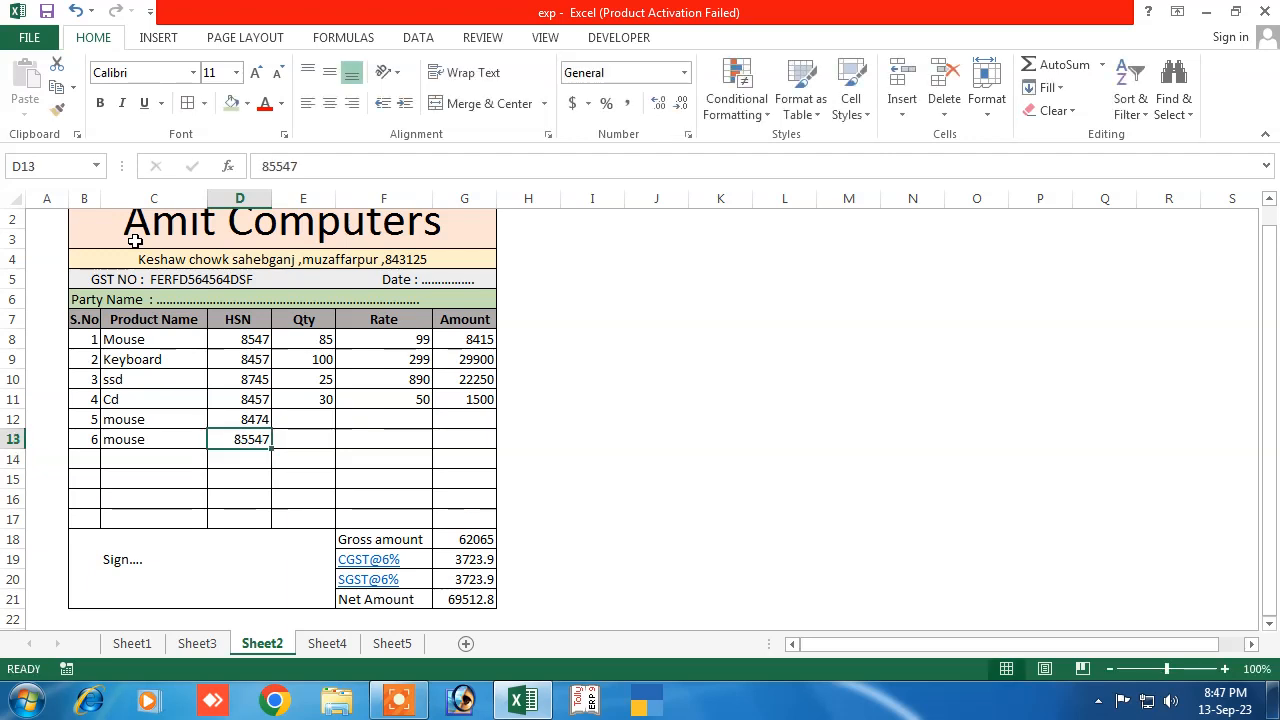
pyautogui.write('9587')
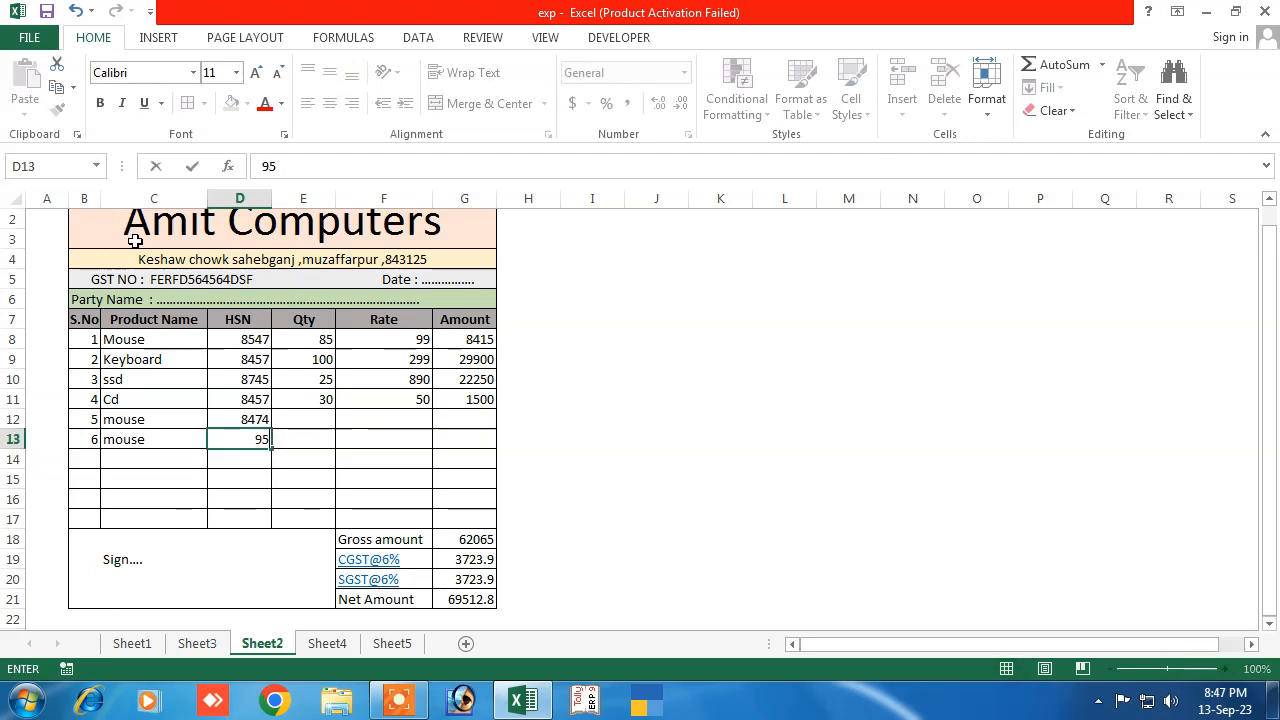
pyautogui.press('Up')
pyautogui.press('Up')
# Enter quantities 85 and 48 and rates 120 and 150 for the two mouse rows
pyautogui.press('Right')
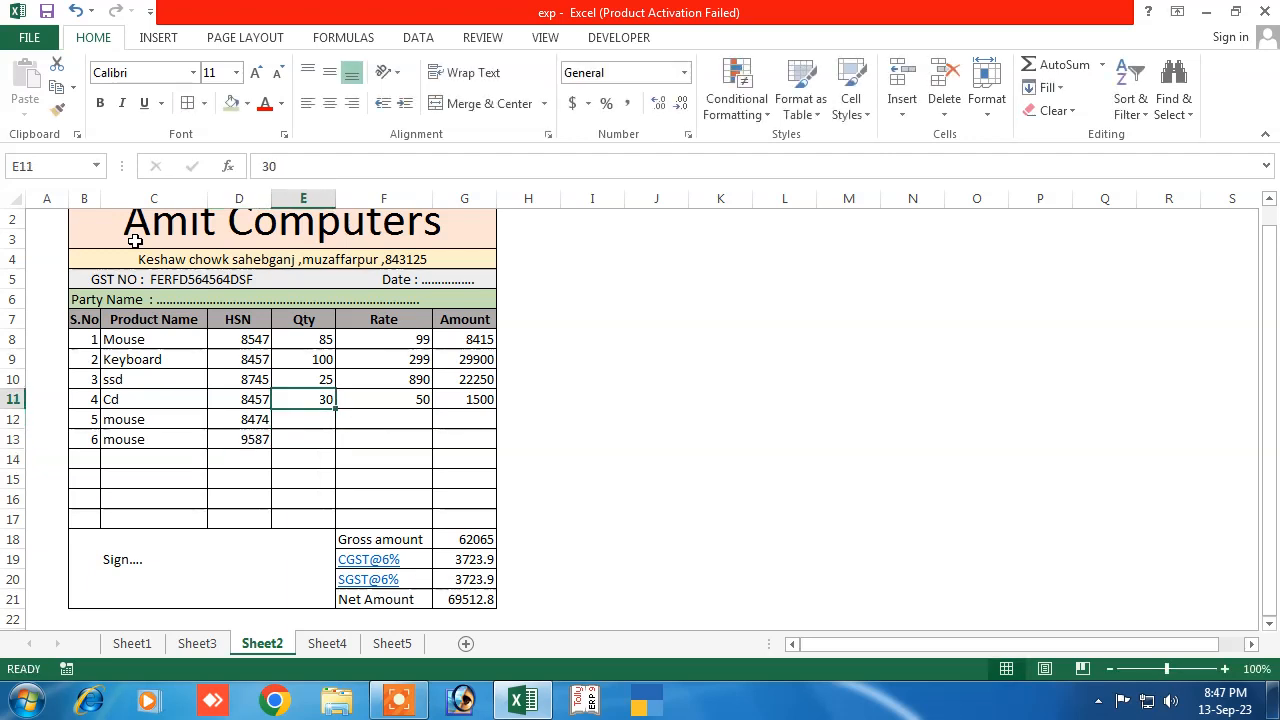
pyautogui.press('Down')
pyautogui.write('85')
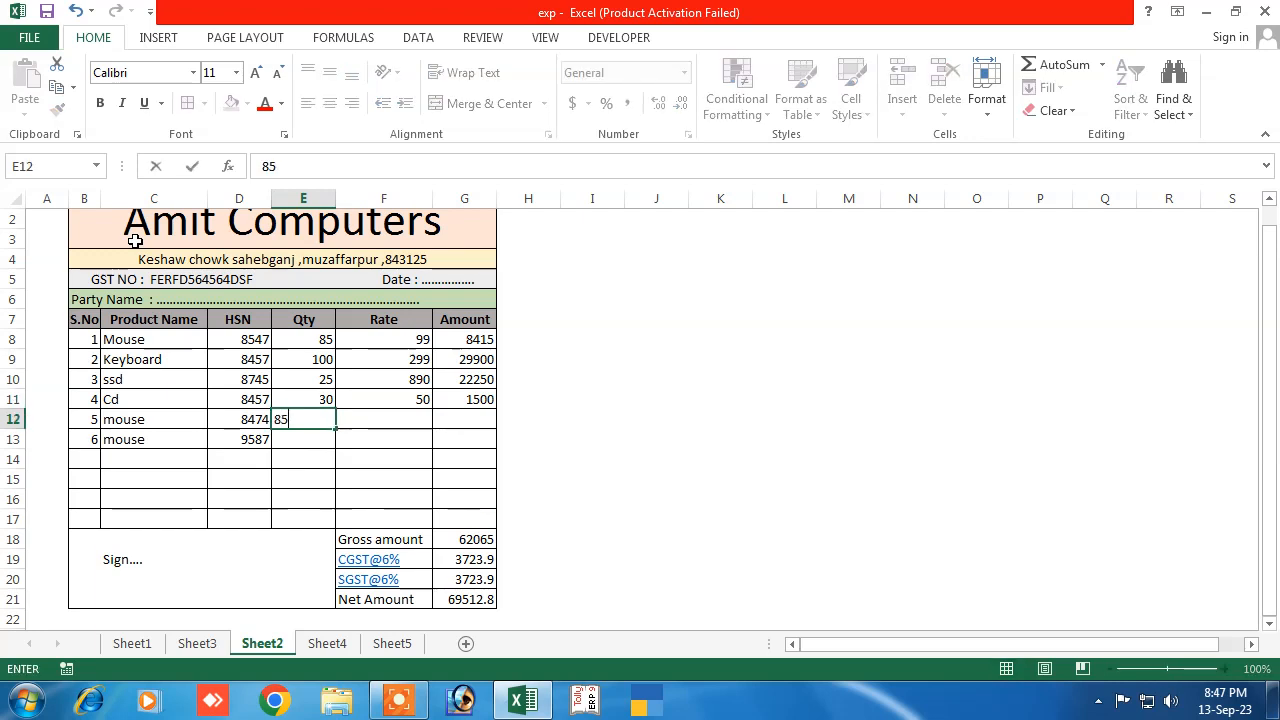
pyautogui.press('Return')
pyautogui.write('48')
pyautogui.press('Right')
pyautogui.press('Up')
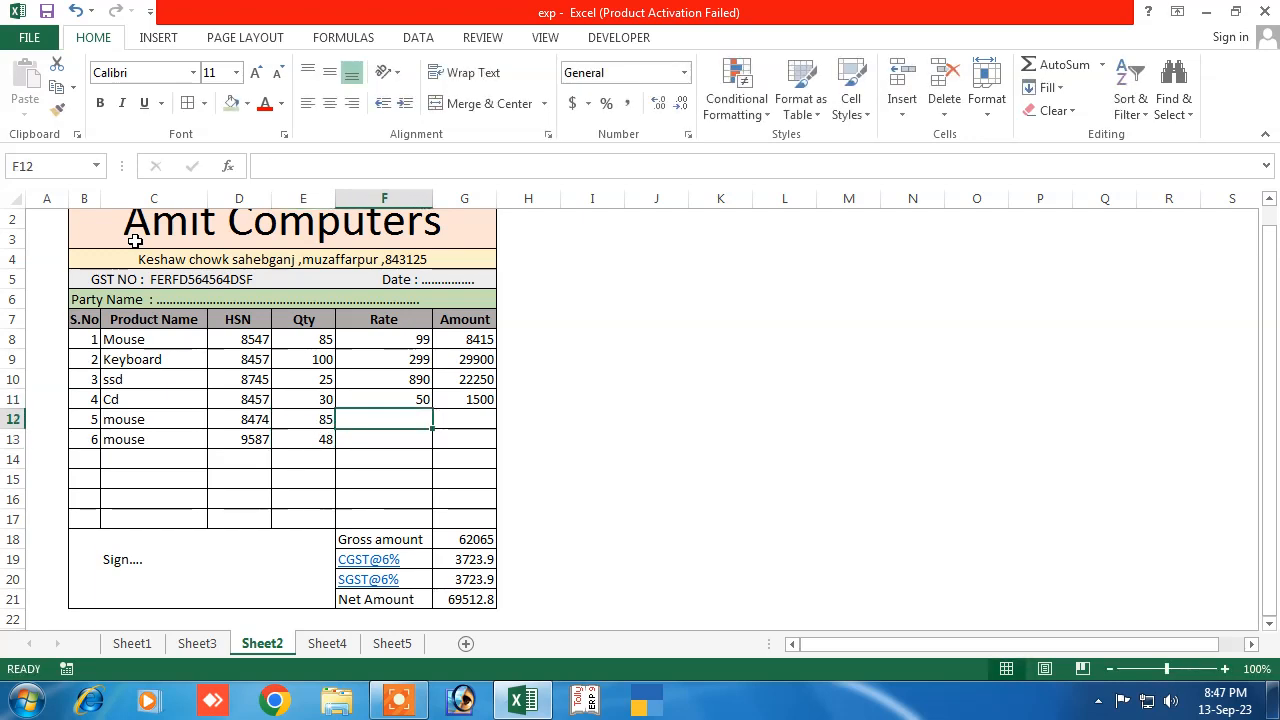
pyautogui.write('84')
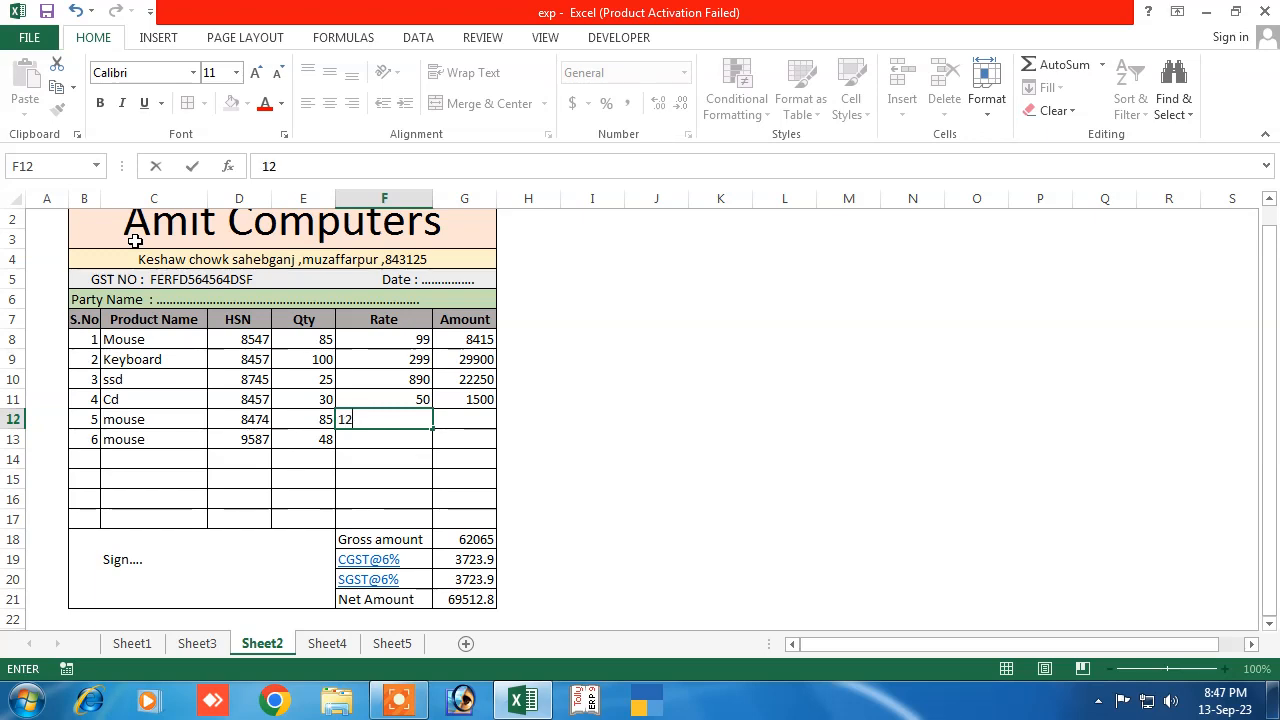
pyautogui.write('120')
pyautogui.press('Return')
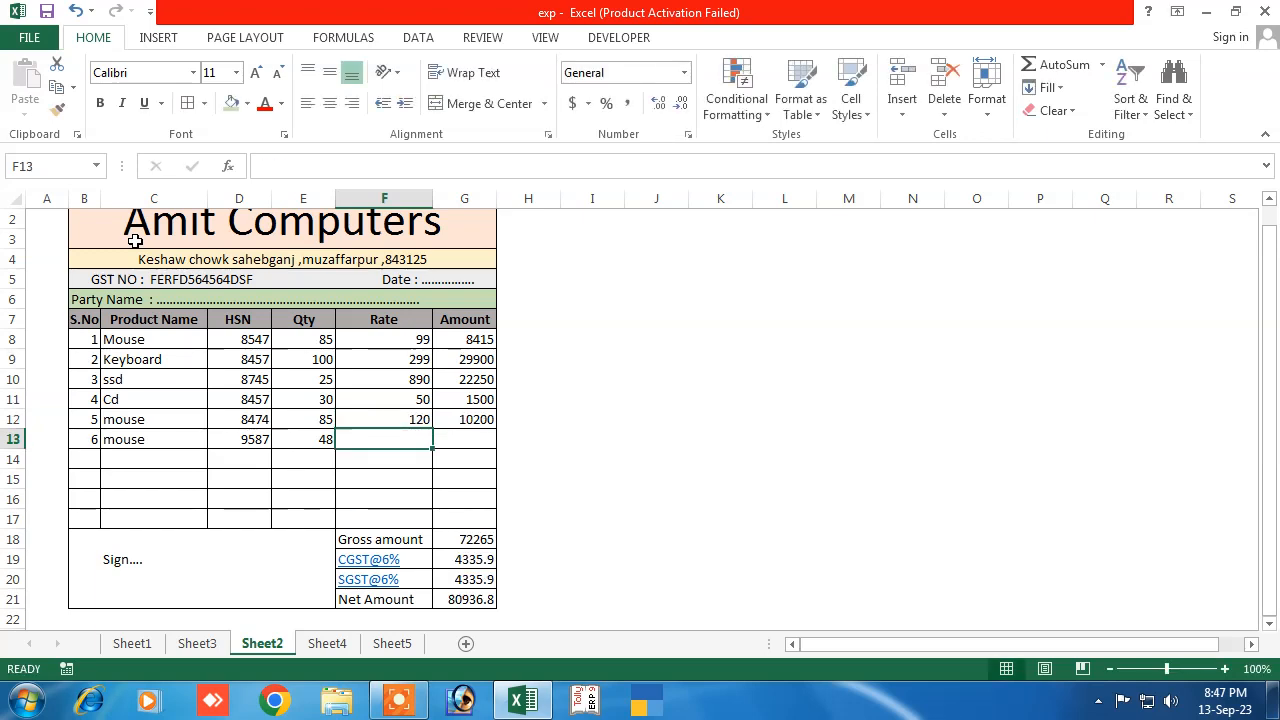
pyautogui.write('150')
pyautogui.press('Return')
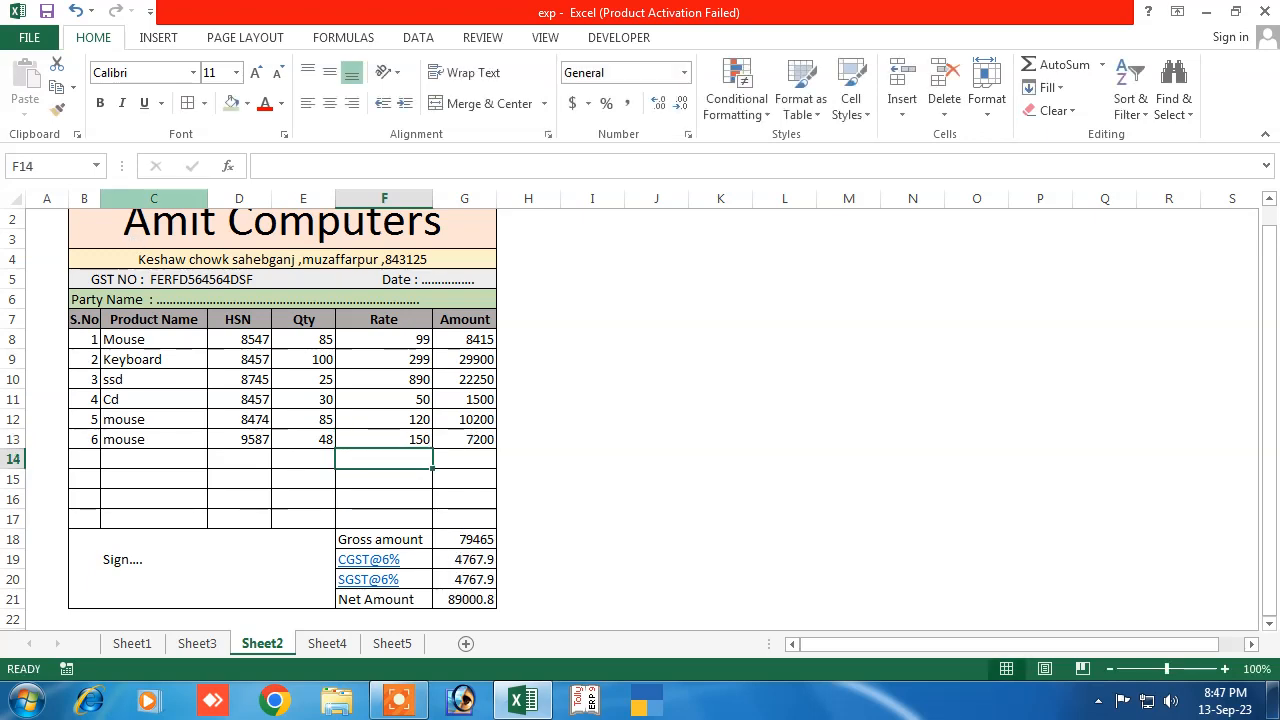
# Add AutoFilter dropdowns to the item table B7:G13 from the Data tab
pyautogui.click(306, 503)
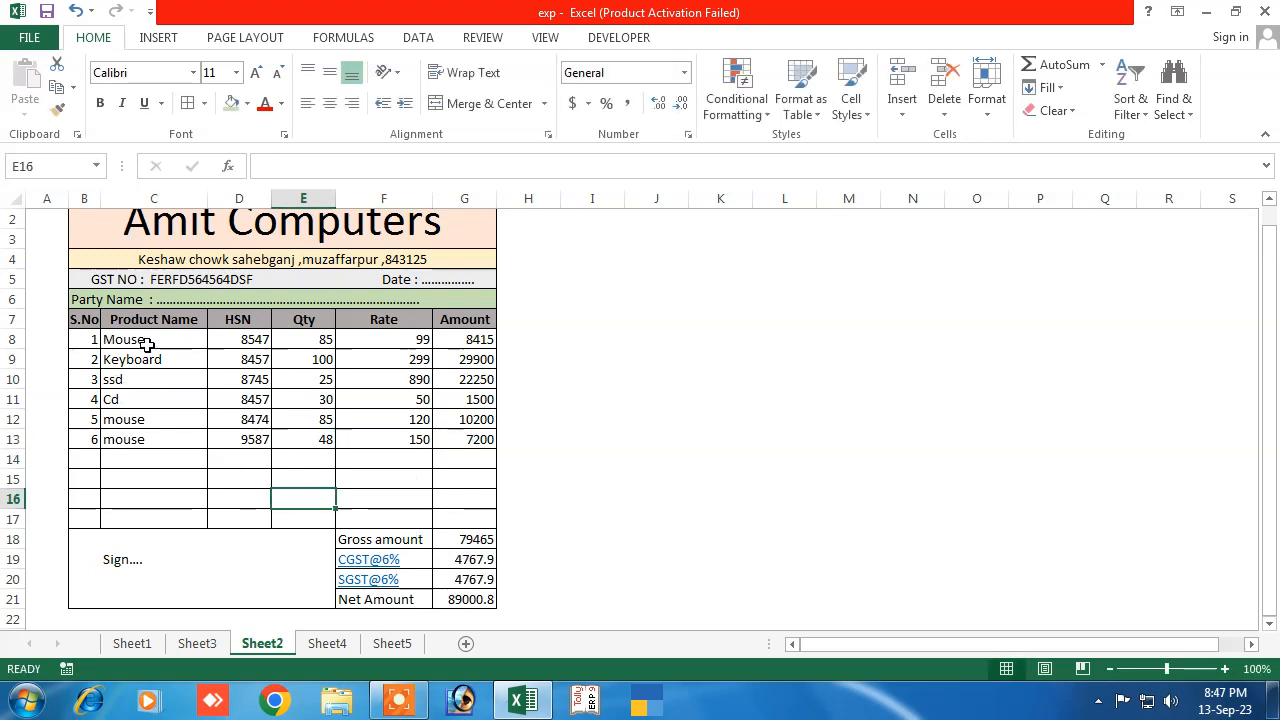
pyautogui.moveTo(84, 320); pyautogui.dragTo(450, 438)
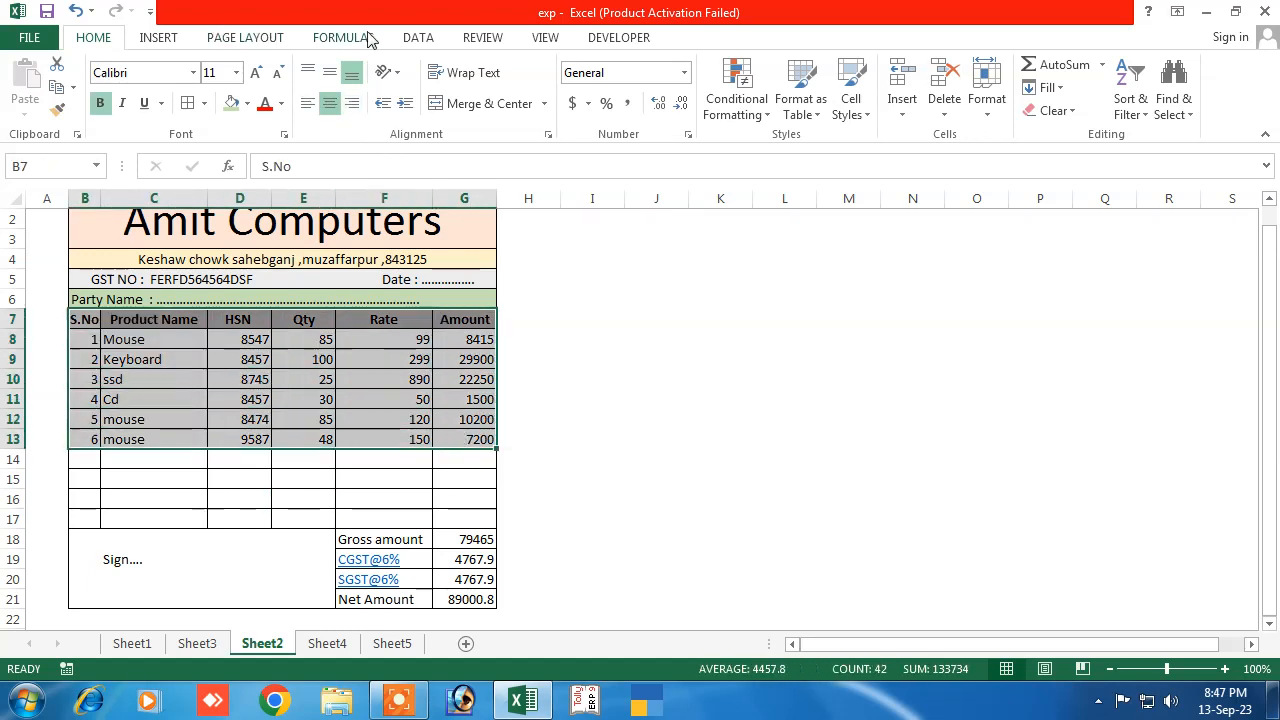
pyautogui.click(416, 37)
pyautogui.click(529, 85)
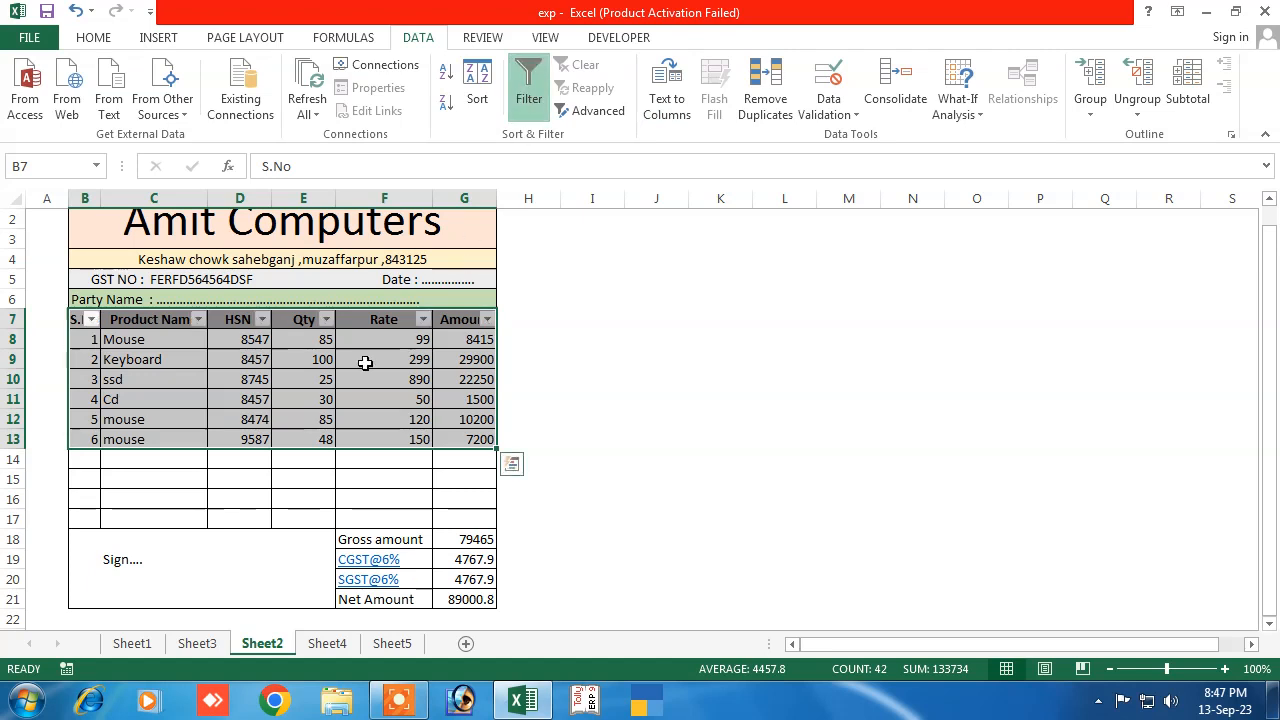
# Filter the S.No column to show only item 2
pyautogui.click(91, 319)
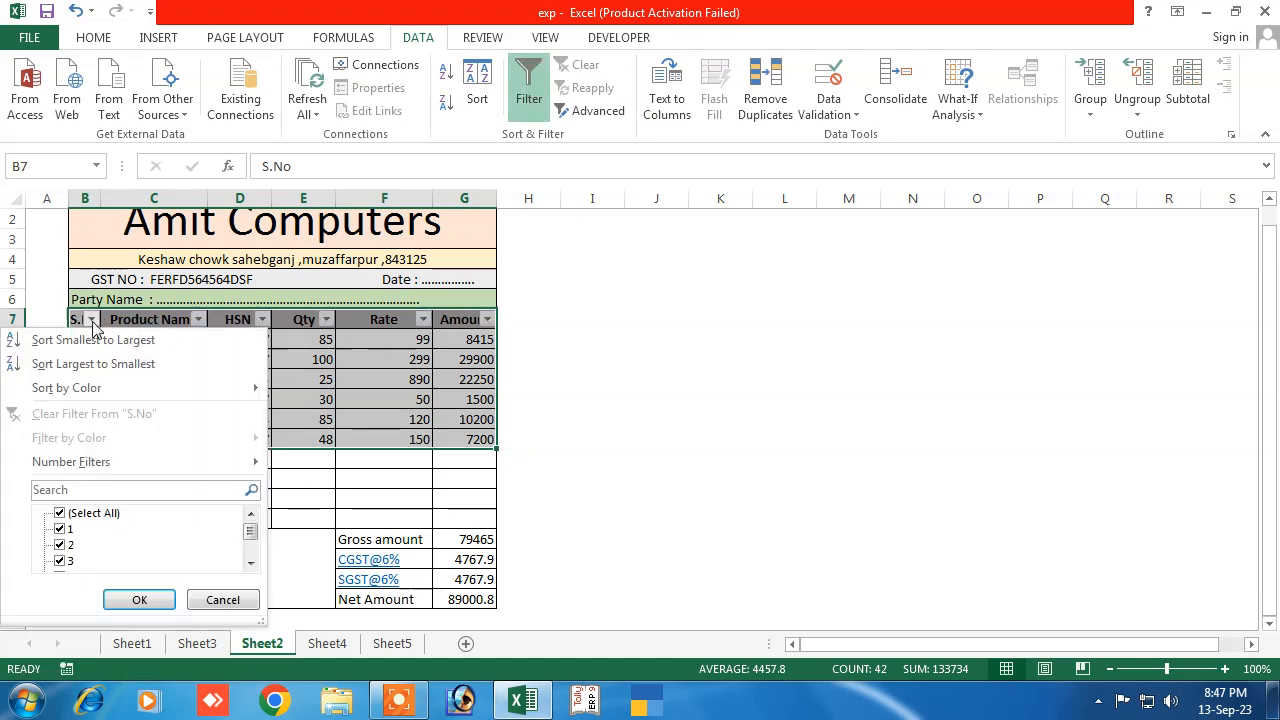
pyautogui.click(59, 513)
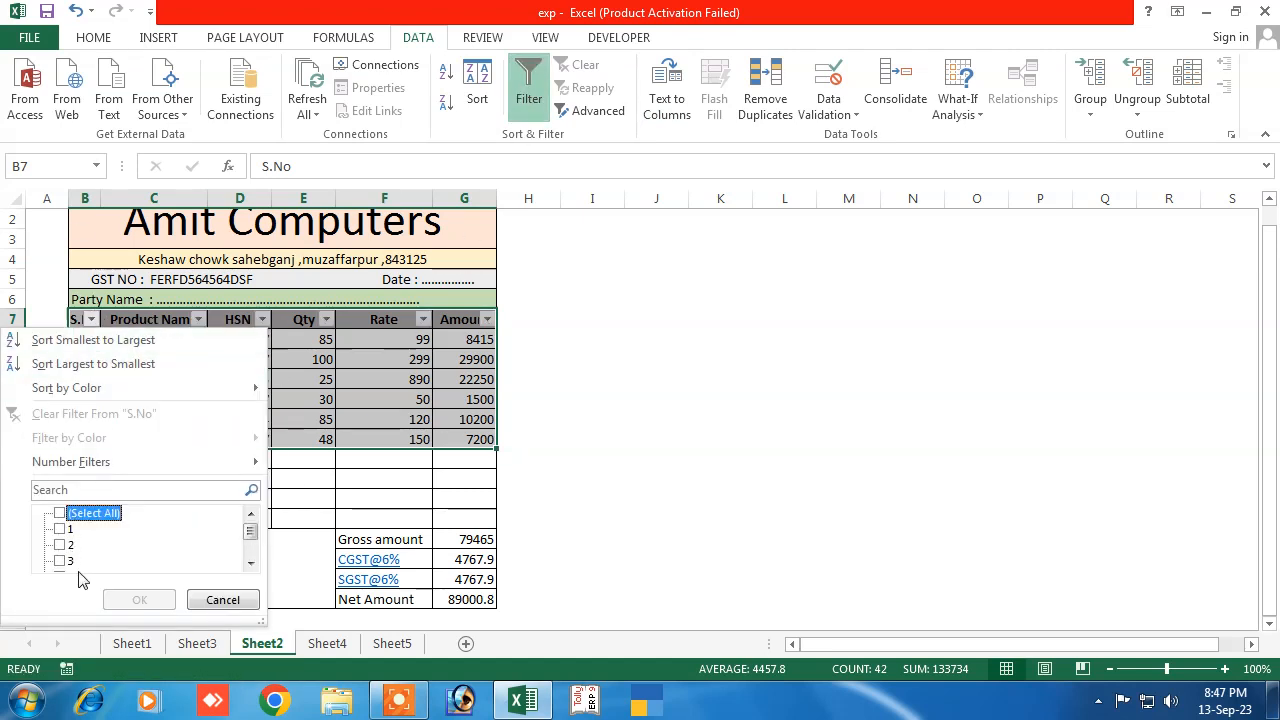
pyautogui.moveTo(251, 531); pyautogui.dragTo(251, 546)
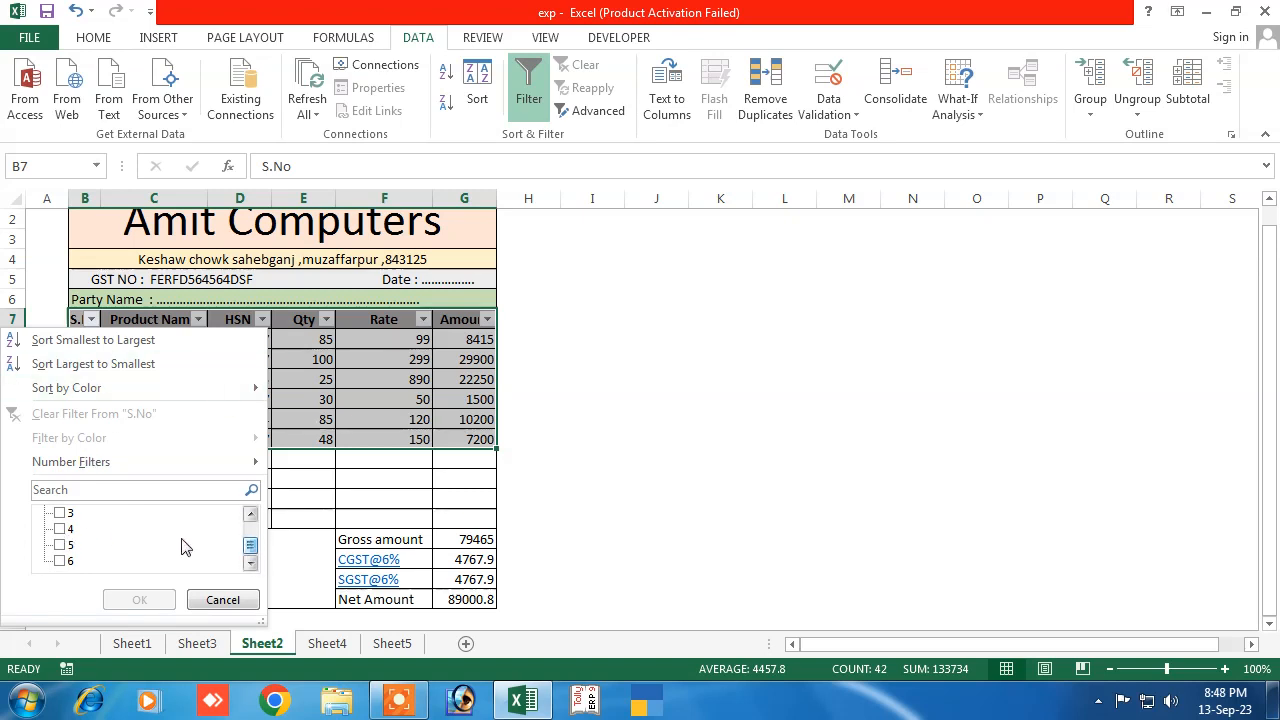
pyautogui.moveTo(249, 546); pyautogui.dragTo(249, 537)
pyautogui.click(70, 513)
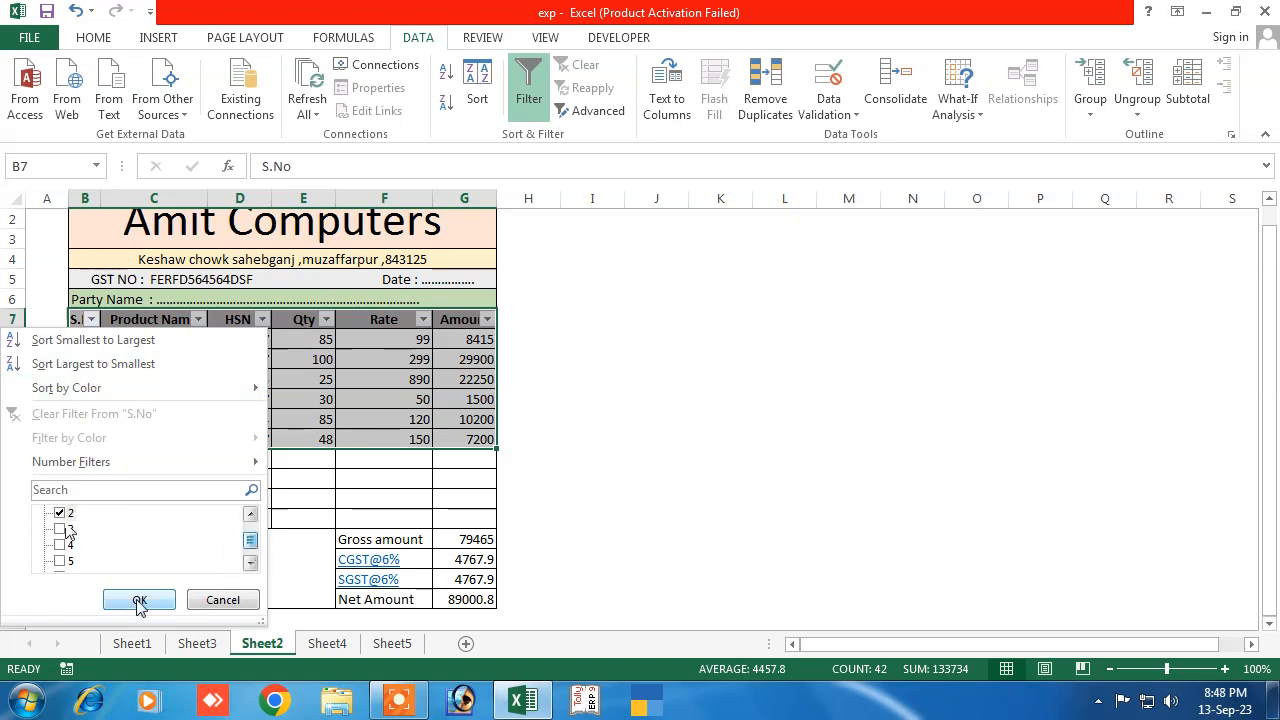
pyautogui.click(139, 599)
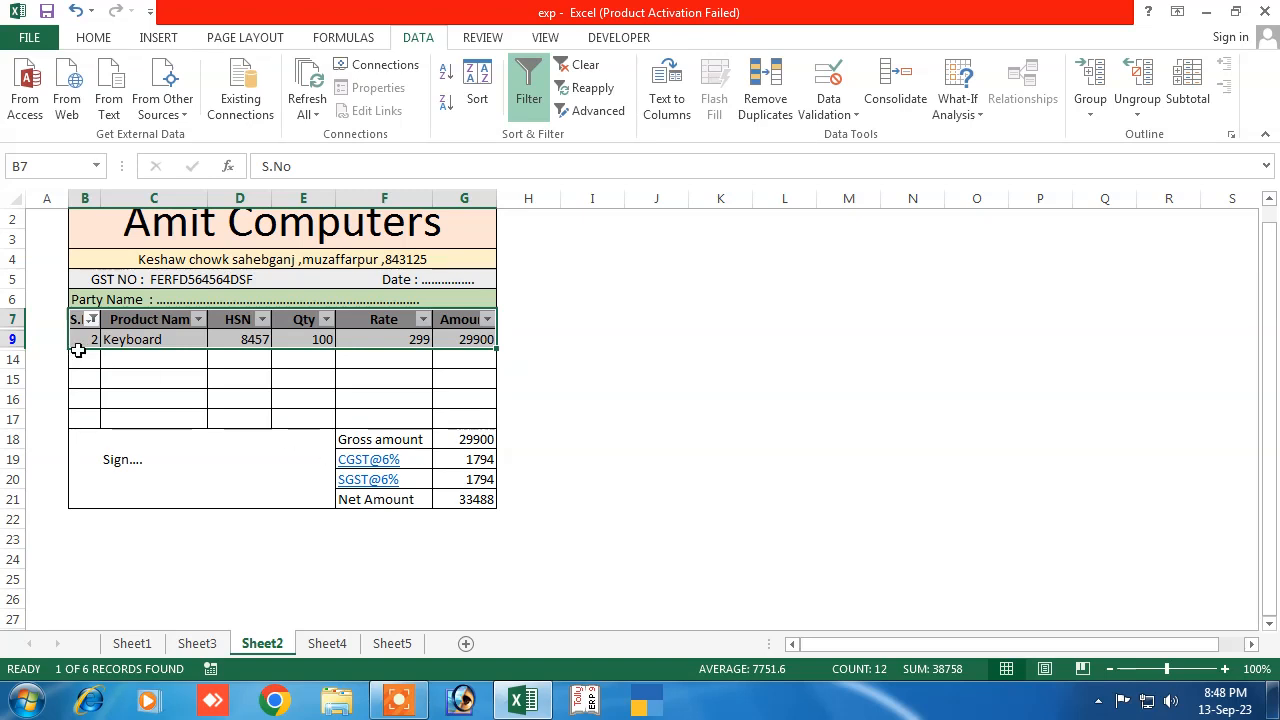
# Filter the Product Name column to Keyboard only
pyautogui.click(199, 320)
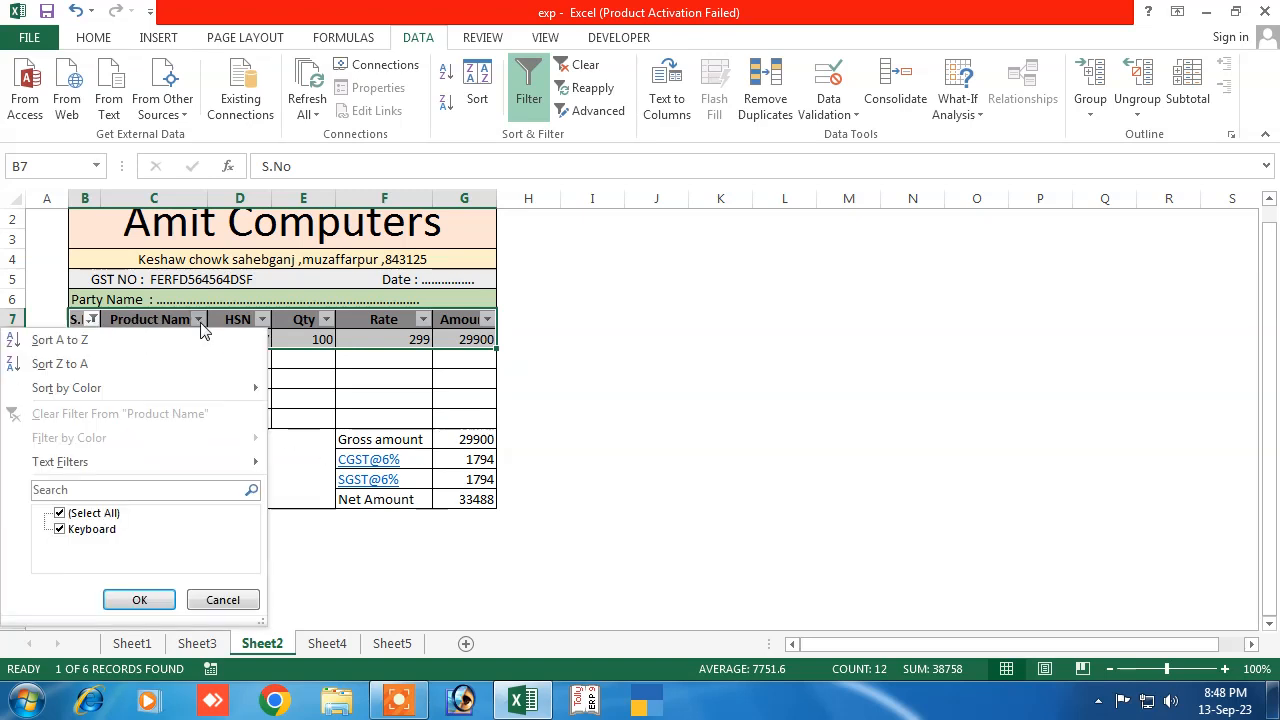
pyautogui.click(60, 513)
pyautogui.click(60, 530)
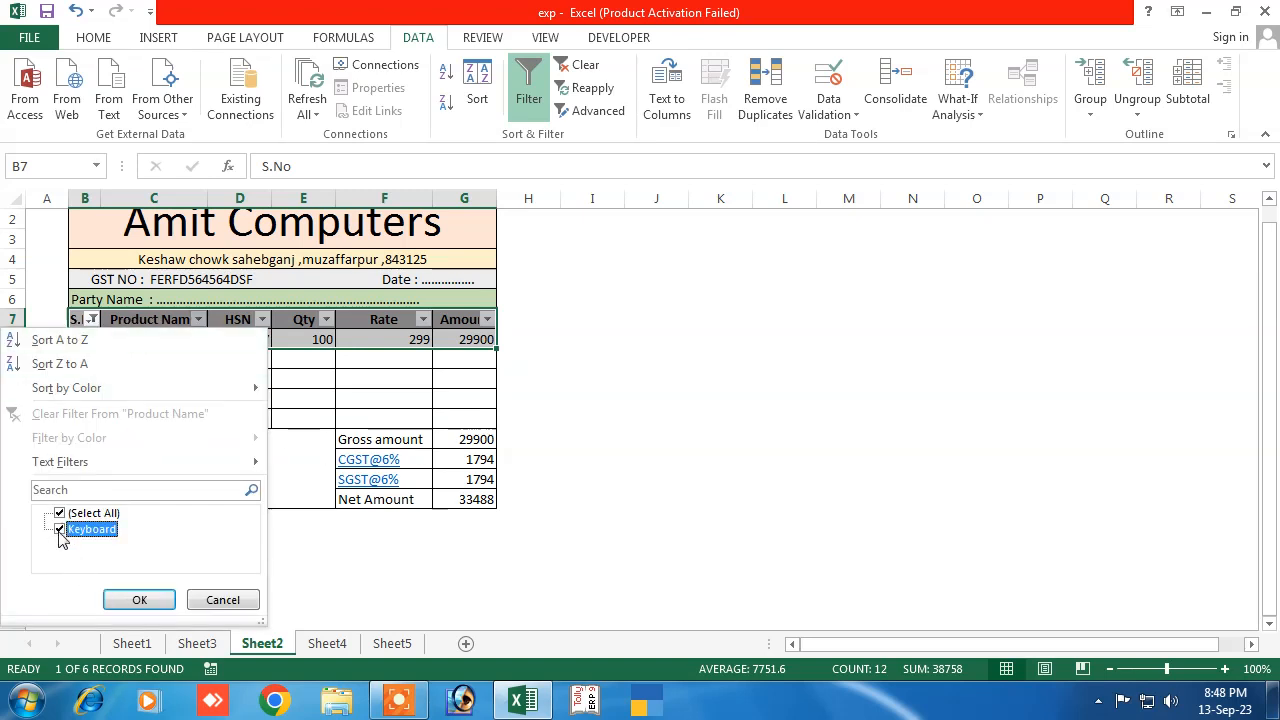
pyautogui.click(140, 599)
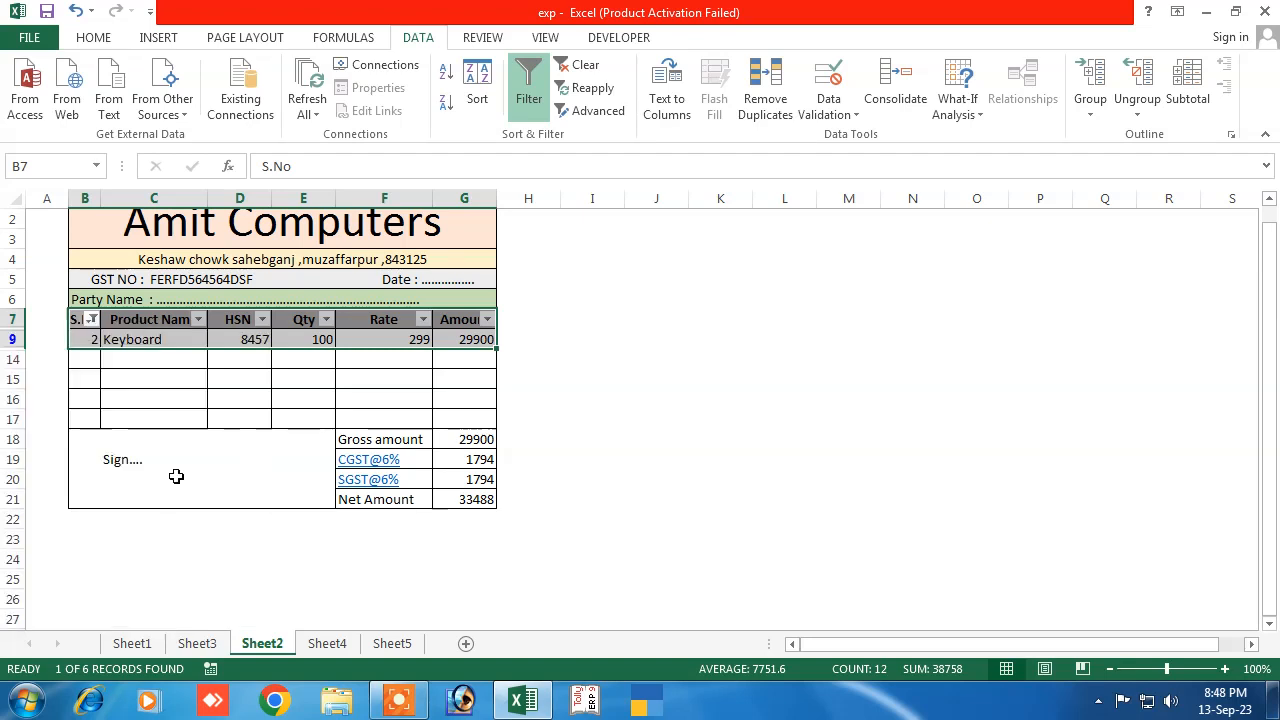
# Clear the S.No filter by re-selecting all serial numbers
pyautogui.click(91, 319)
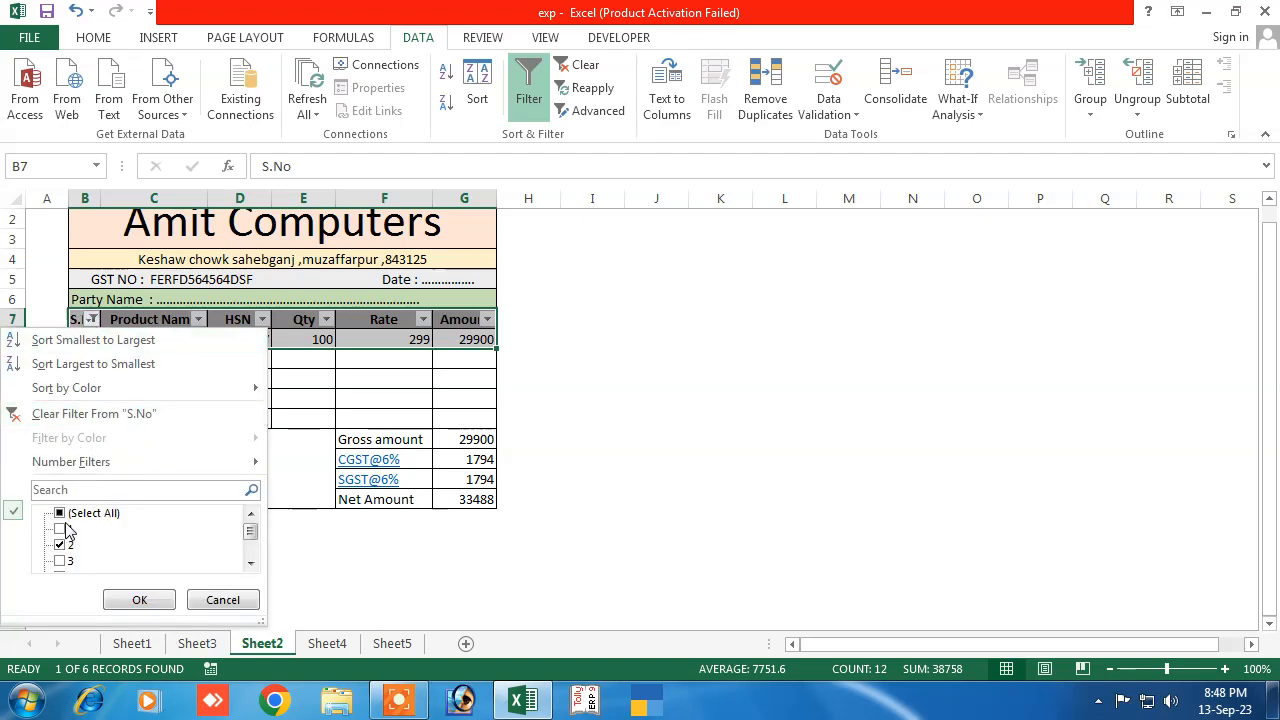
pyautogui.click(60, 513)
pyautogui.click(139, 599)
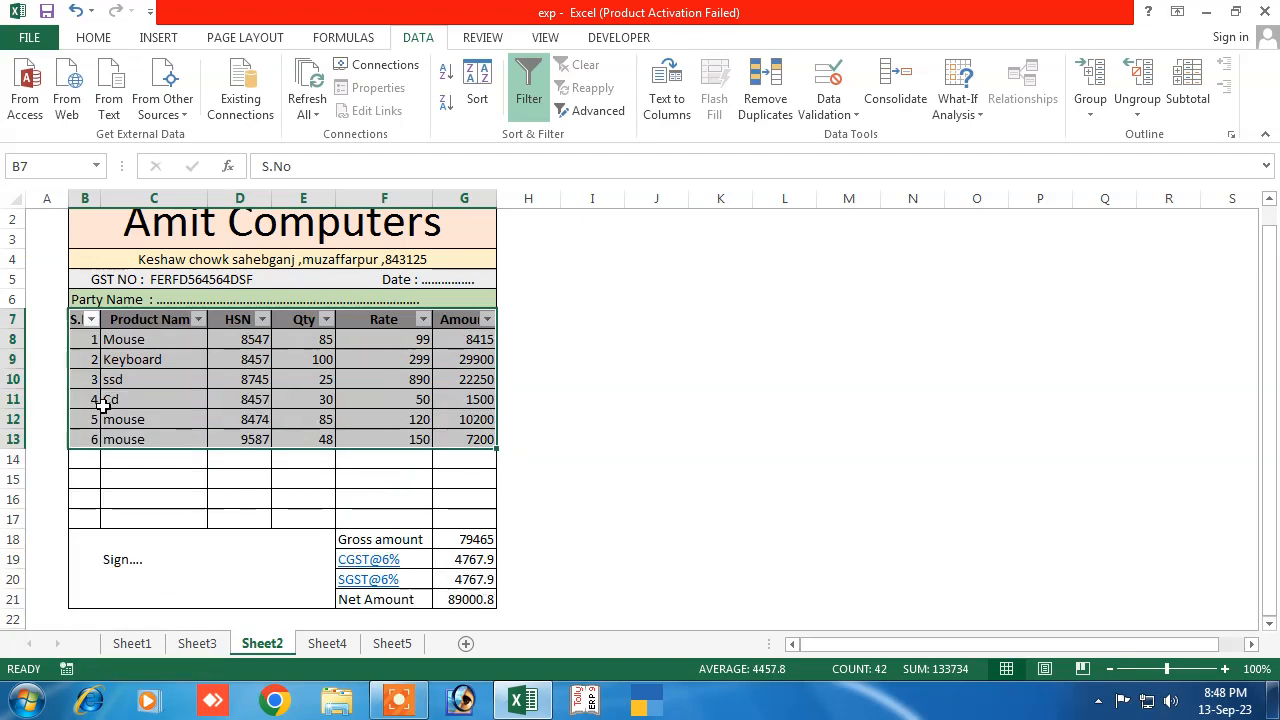
# Filter the Product Name column to Mouse only
pyautogui.click(198, 319)
pyautogui.click(82, 516)
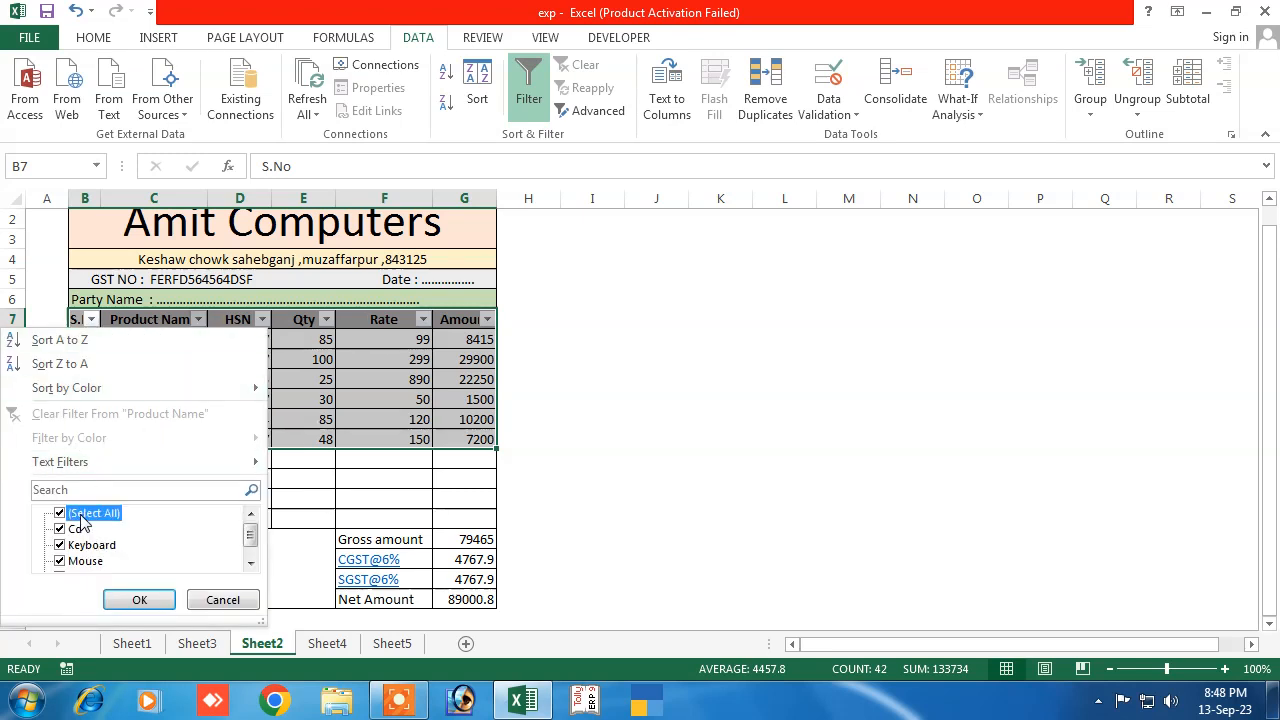
pyautogui.click(85, 561)
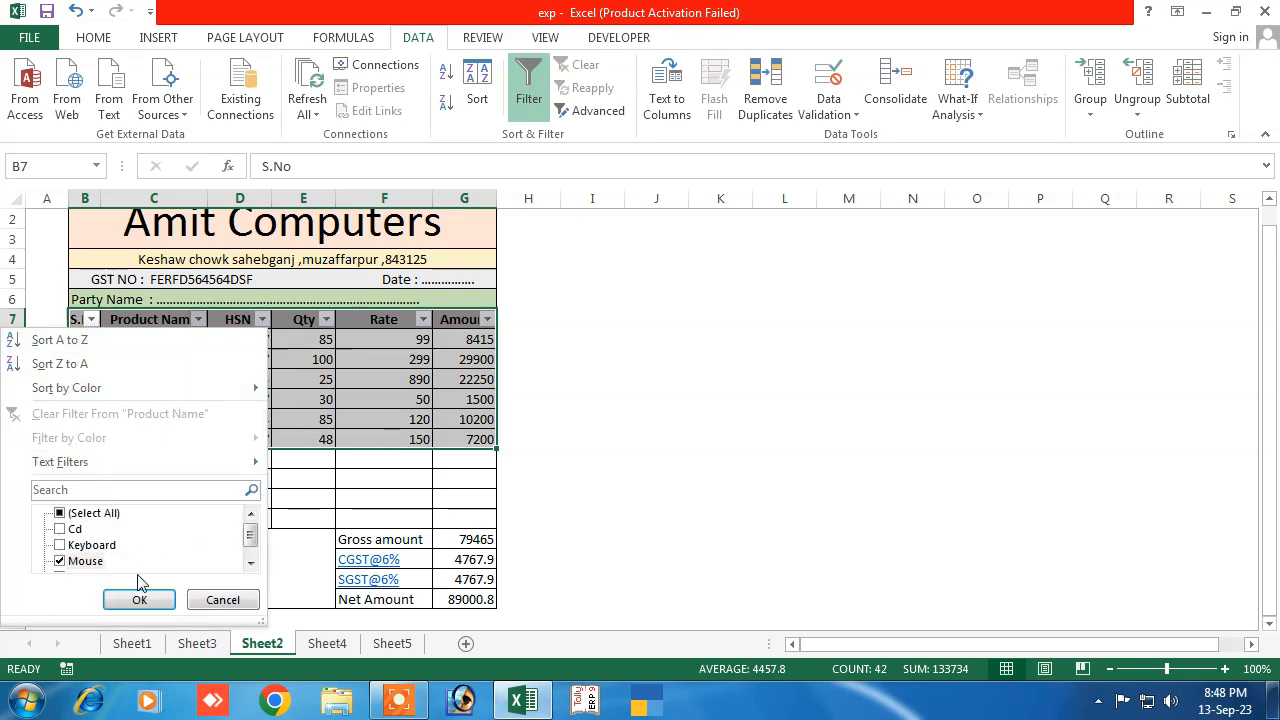
pyautogui.click(139, 599)
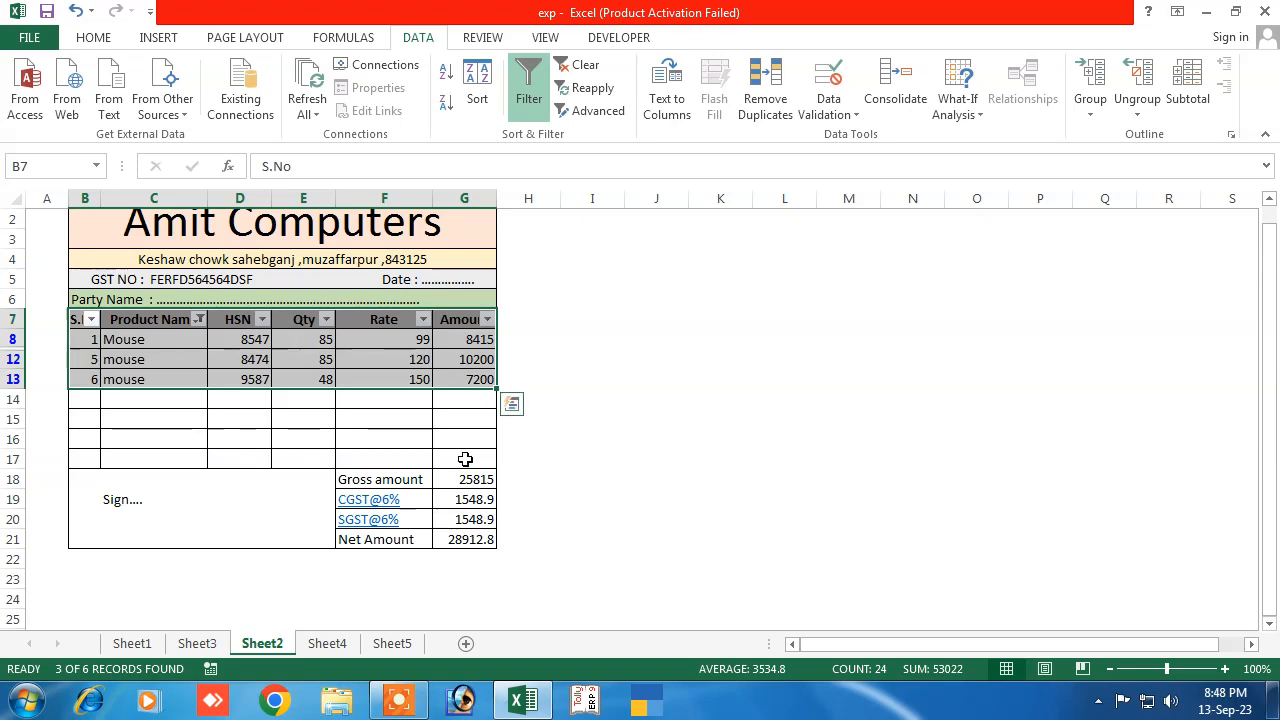
# Inspect the Gross amount SUBTOTAL formula, row 8's HSN, Qty and Rate, and G13's Amount
pyautogui.click(436, 480)
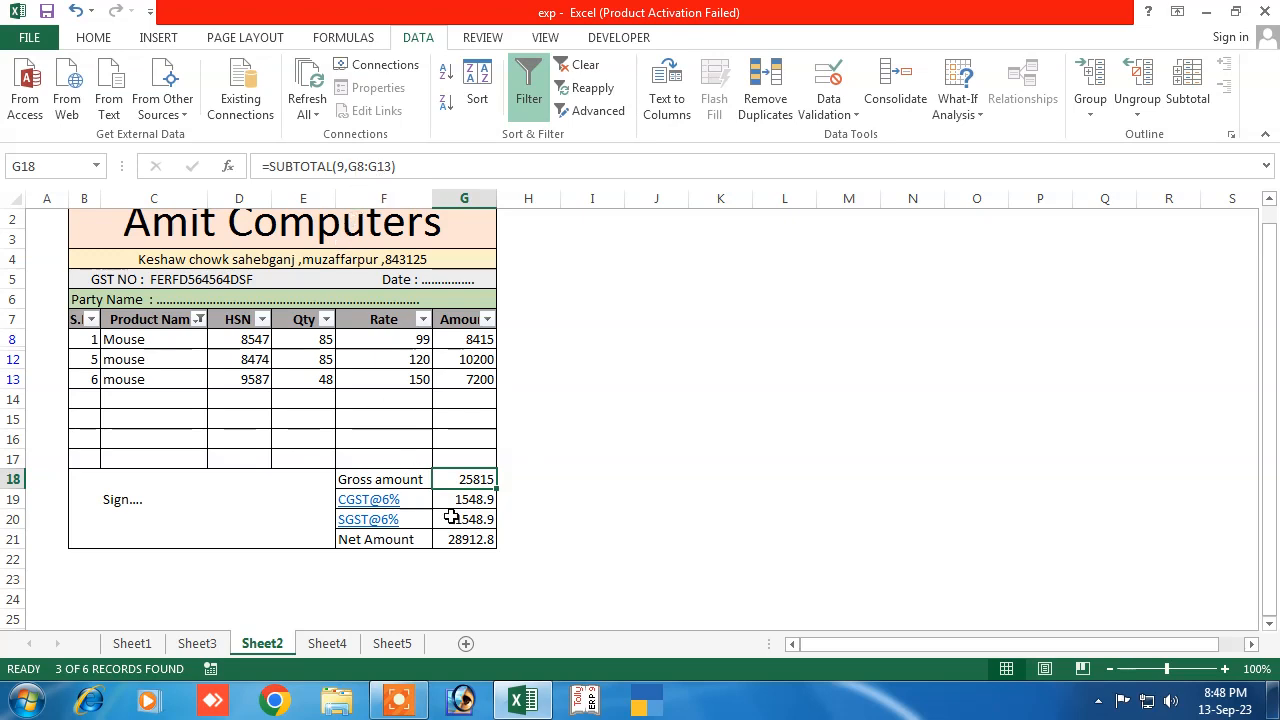
pyautogui.click(583, 565)
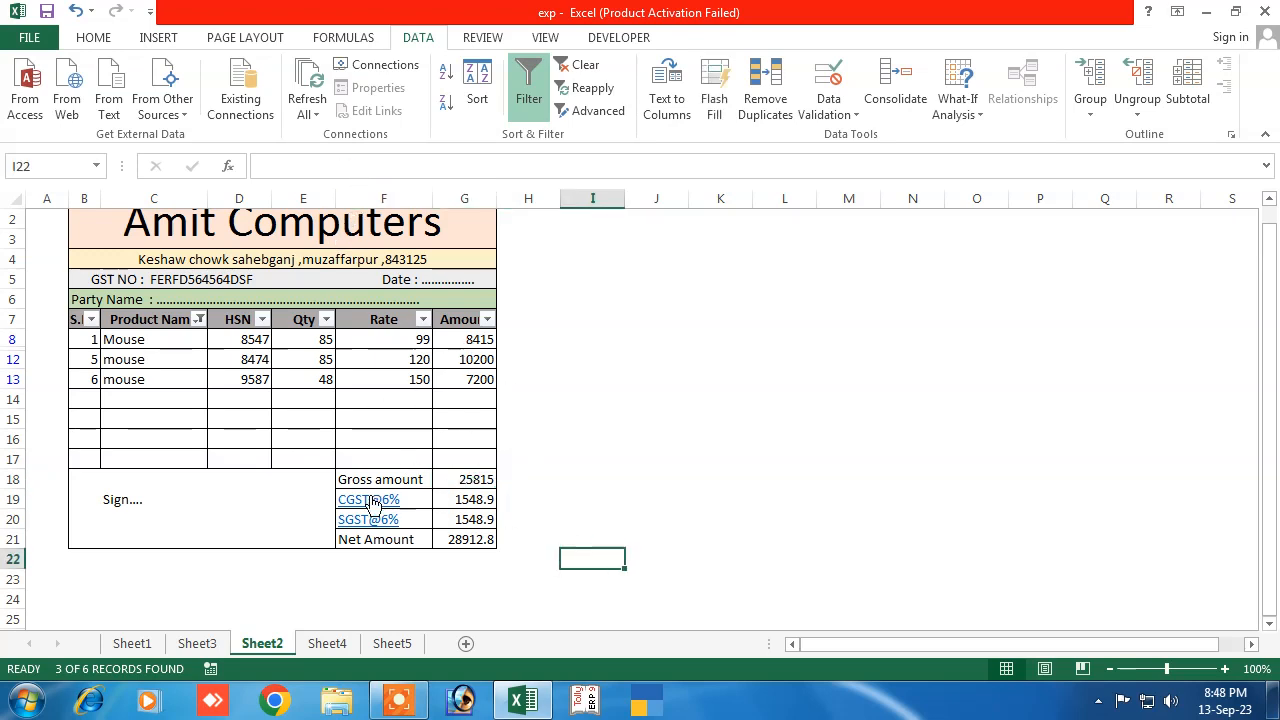
pyautogui.click(250, 342)
pyautogui.click(314, 340)
pyautogui.click(384, 340)
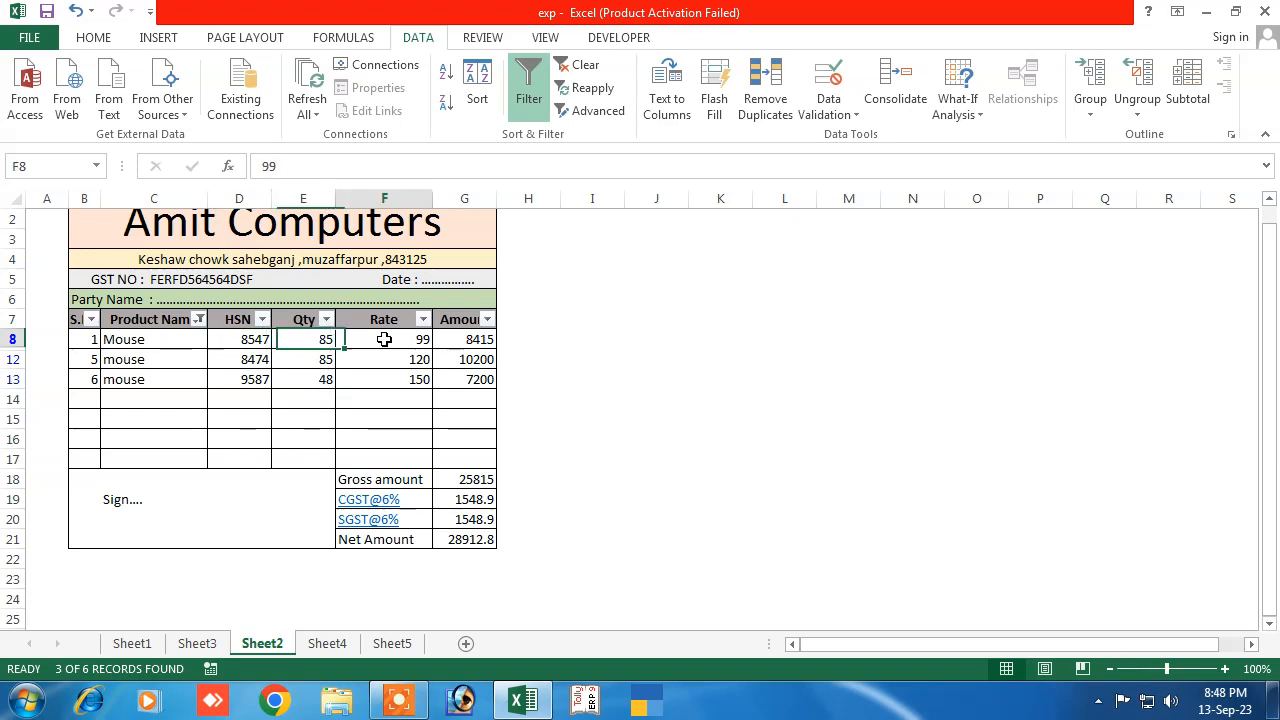
pyautogui.click(468, 380)
# Recheck the Gross amount formula and re-tick all products in the Product Name filter
pyautogui.click(470, 482)
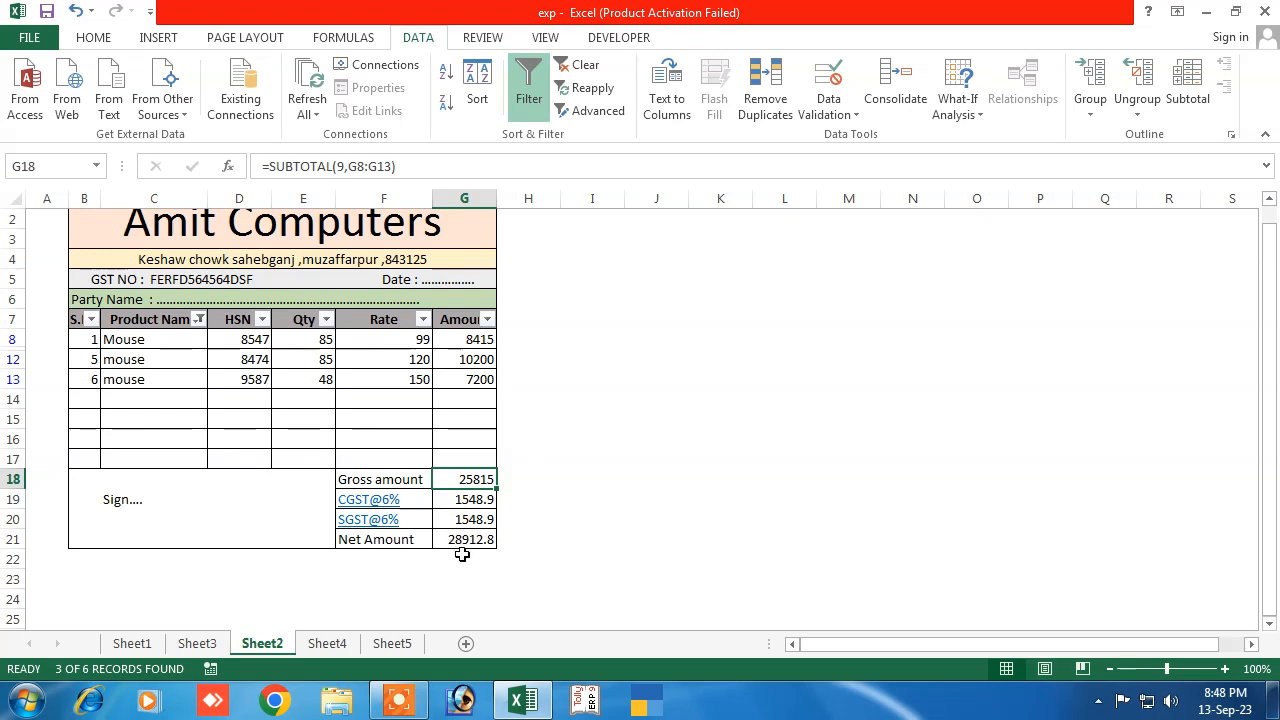
pyautogui.click(199, 319)
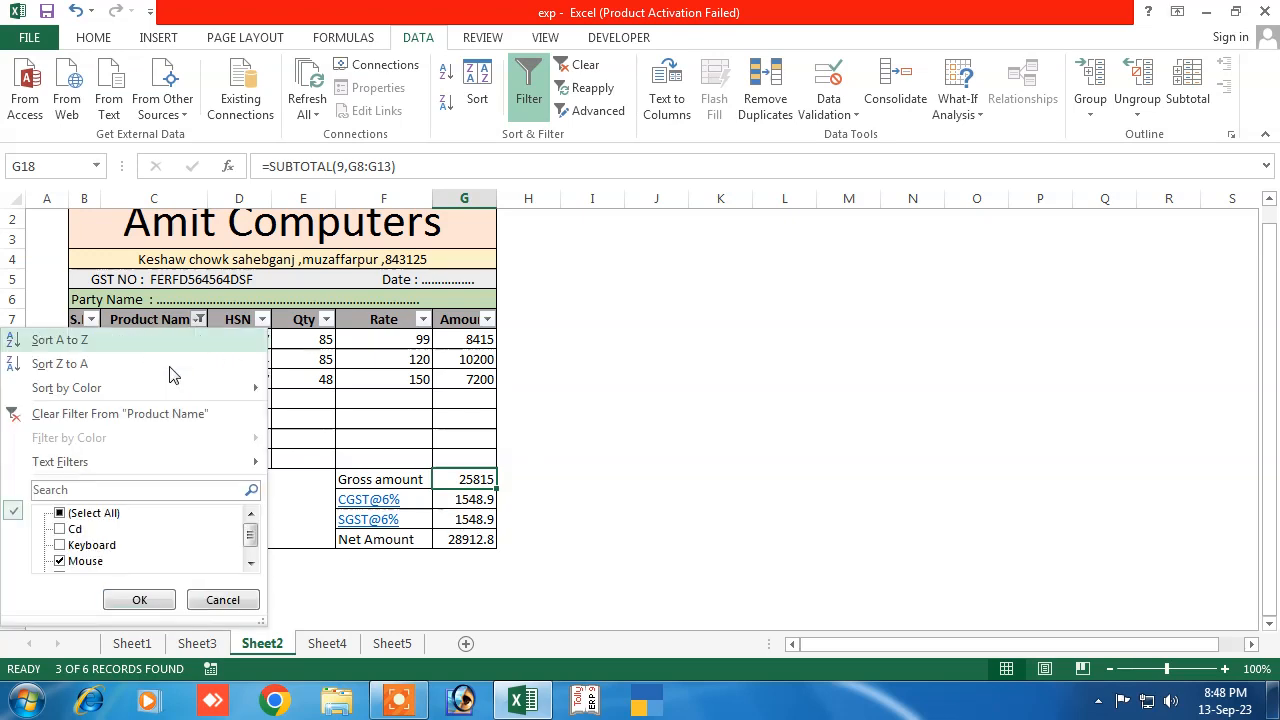
pyautogui.click(145, 600)
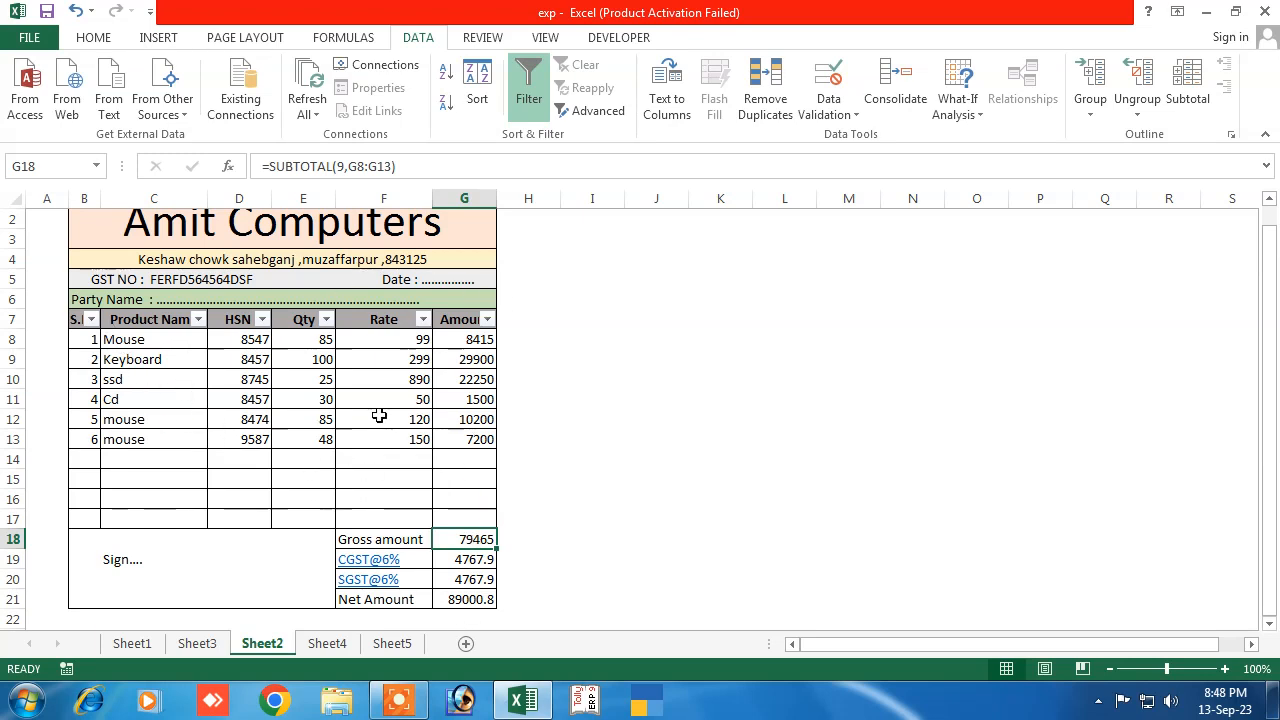
# Delete the existing Qty and Rate values in E8:E13 and F8:F13
pyautogui.scroll(1, 286, 455)
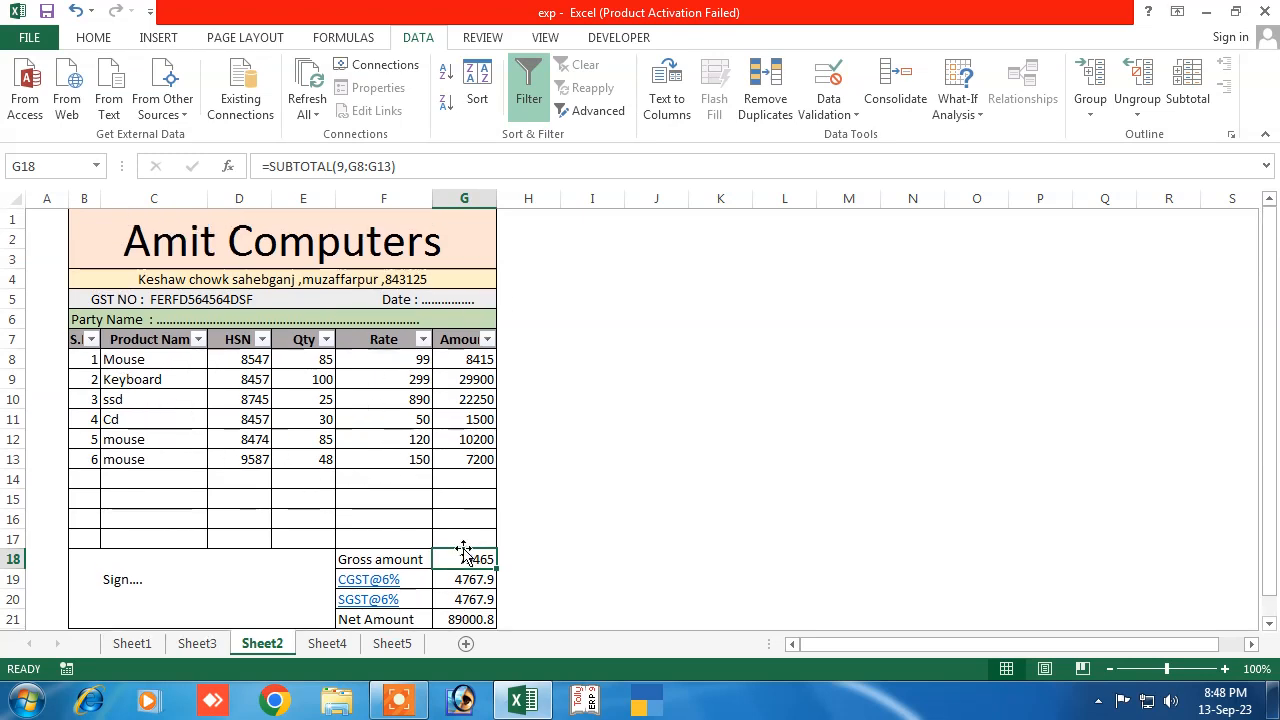
pyautogui.click(672, 450)
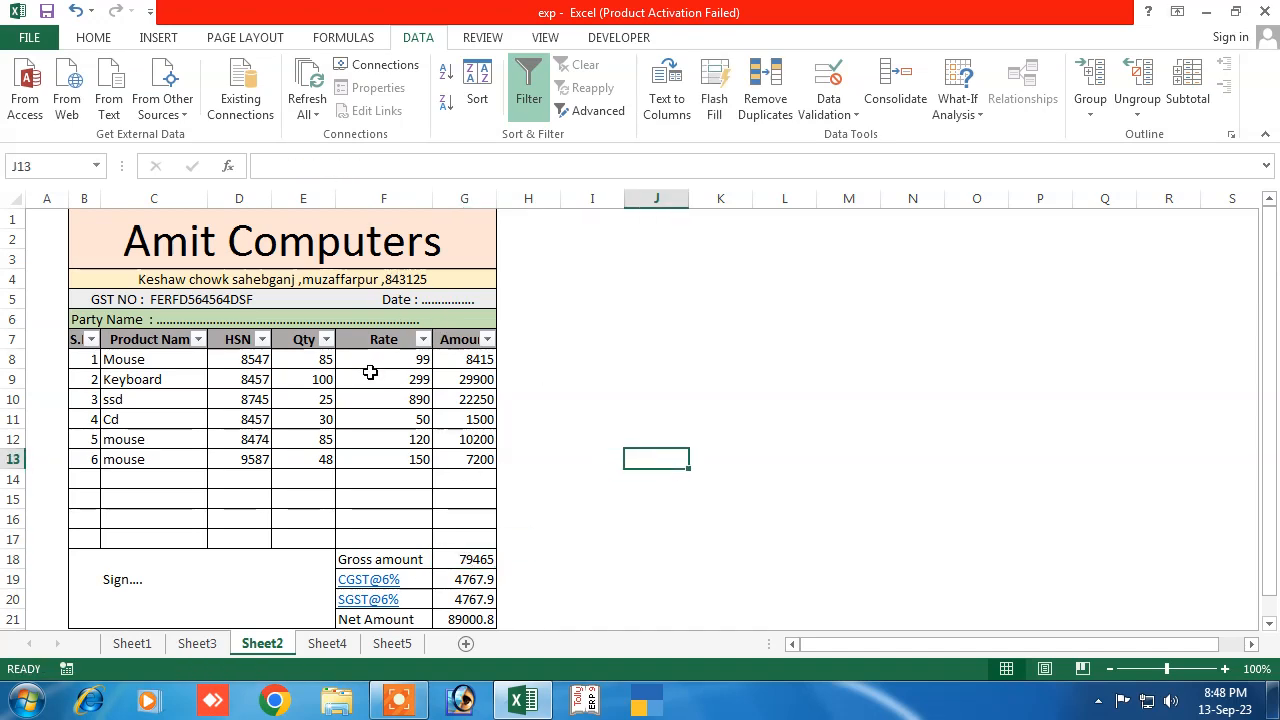
pyautogui.scroll(-6, 410, 500)
pyautogui.scroll(6, 383, 529)
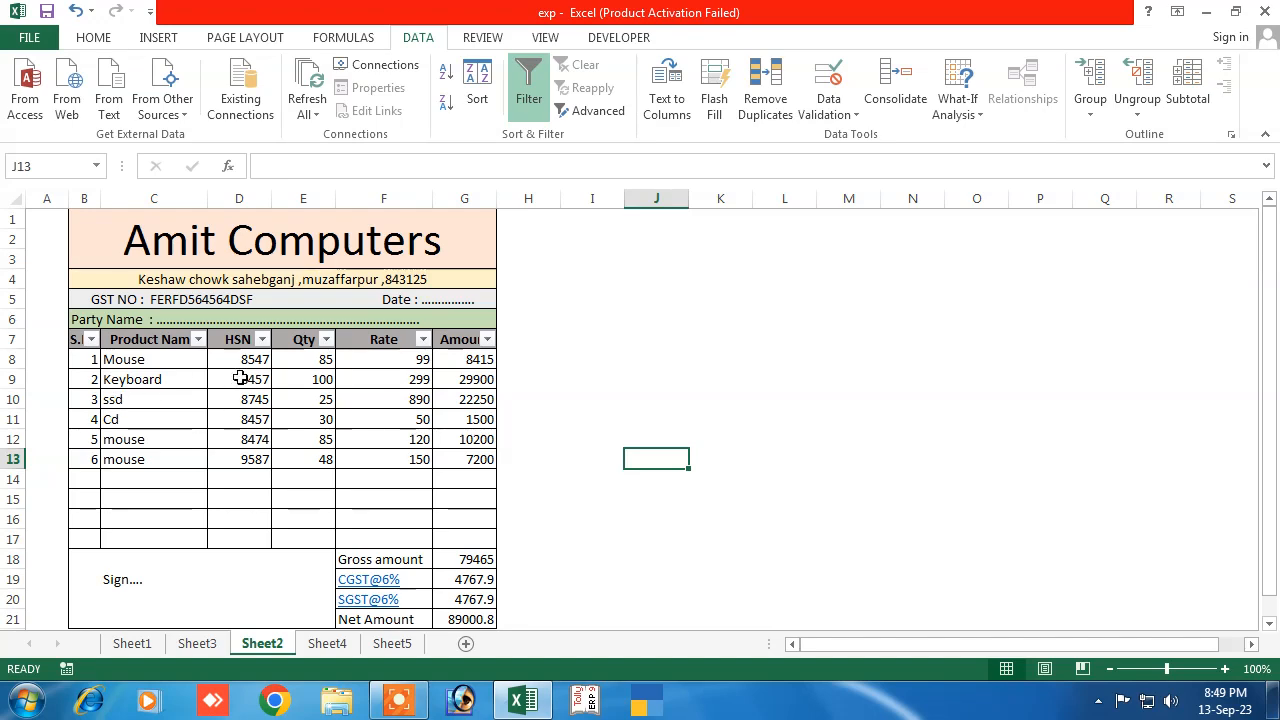
pyautogui.scroll(-2, 336, 514)
pyautogui.scroll(2, 338, 512)
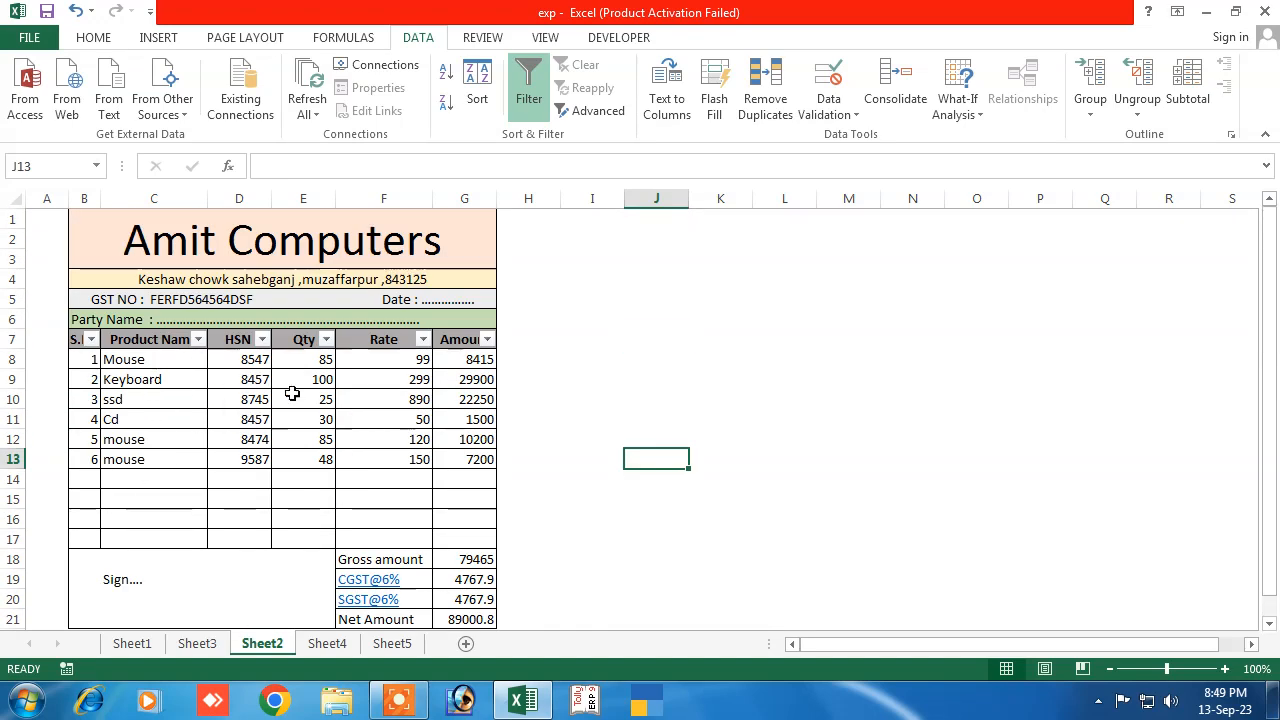
pyautogui.moveTo(314, 359); pyautogui.dragTo(320, 466)
pyautogui.press('Delete')
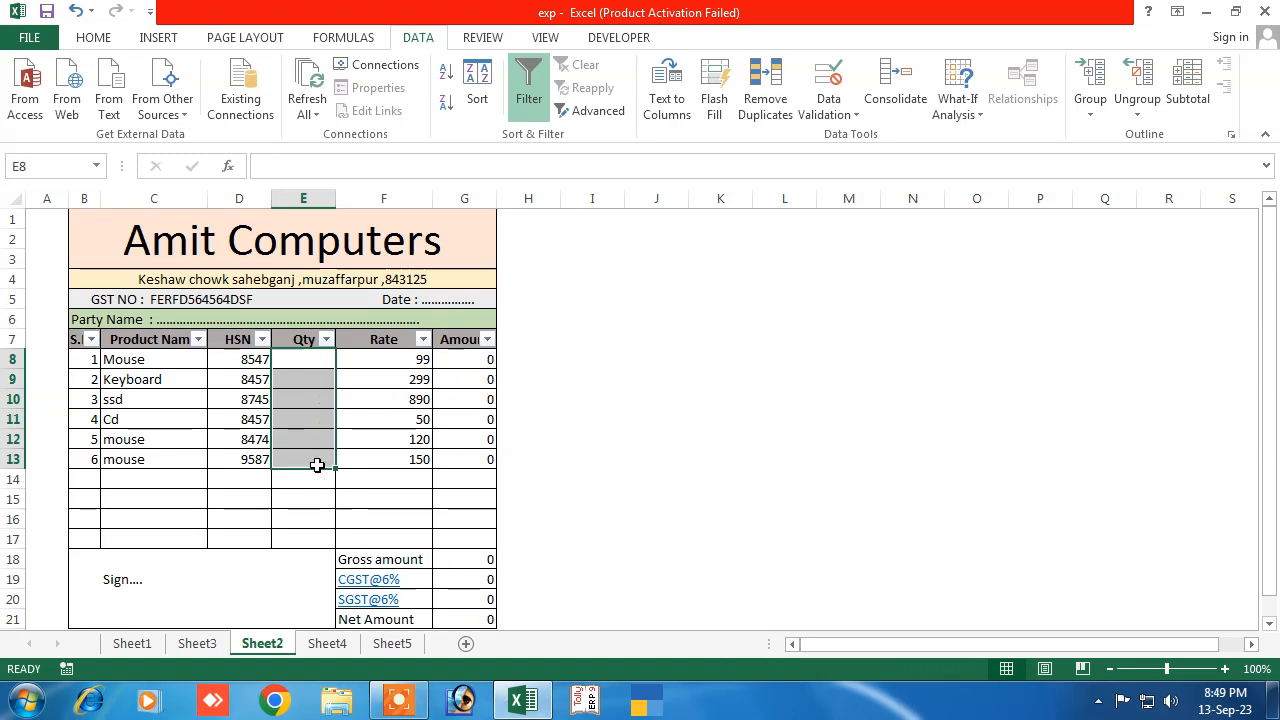
pyautogui.moveTo(390, 360); pyautogui.dragTo(395, 468)
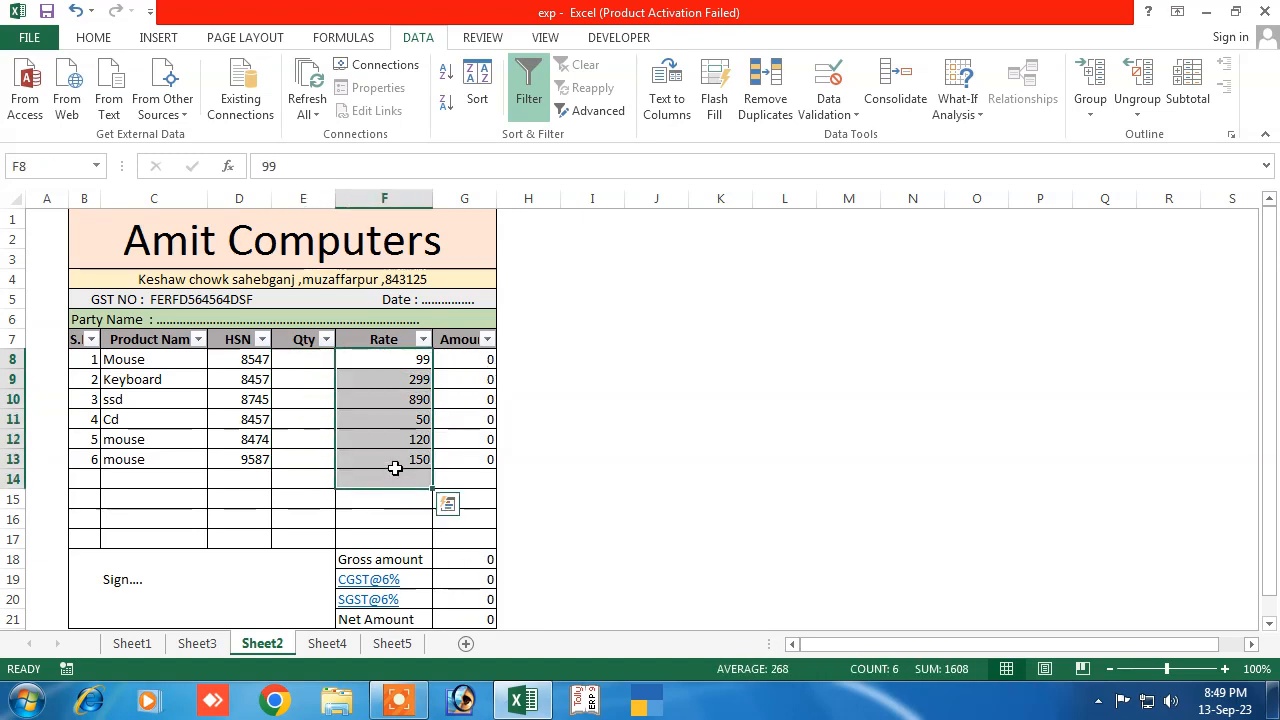
pyautogui.press('Delete')
# Enter quantities 25, 24 and 56 in E8:E10
pyautogui.click(308, 359)
pyautogui.write('2')
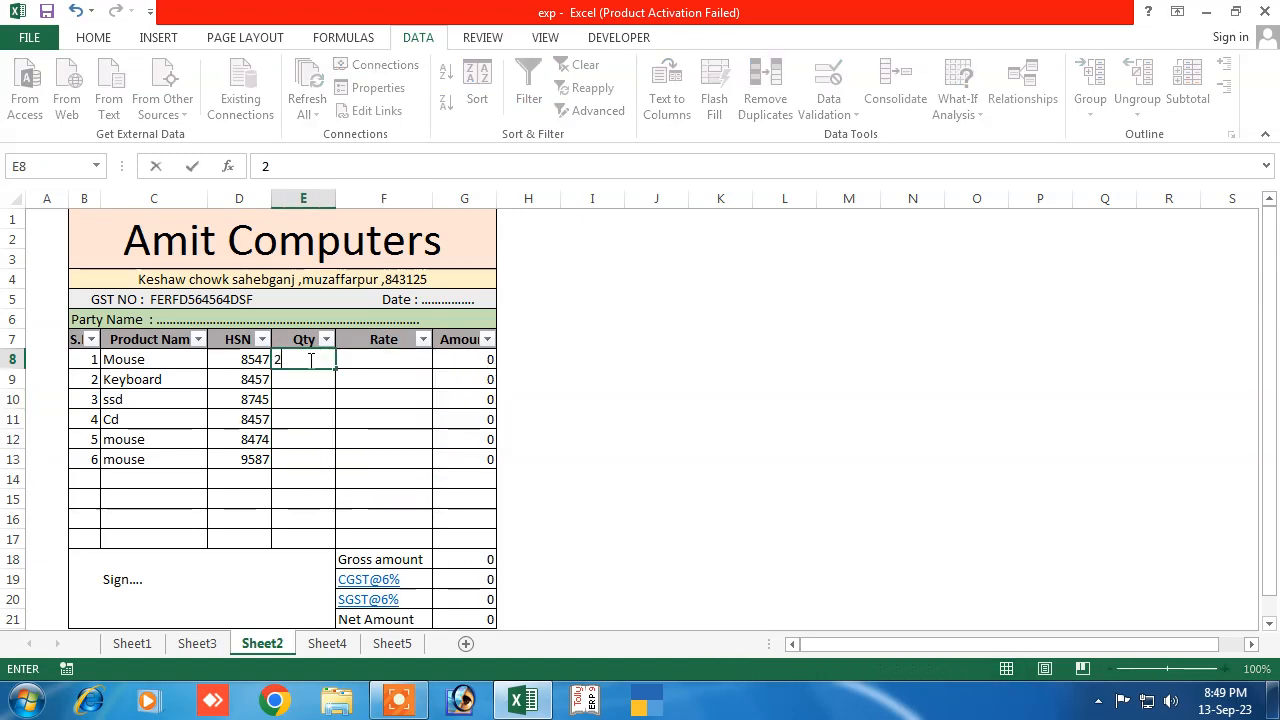
pyautogui.write('5')
pyautogui.press('Return')
pyautogui.write('24')
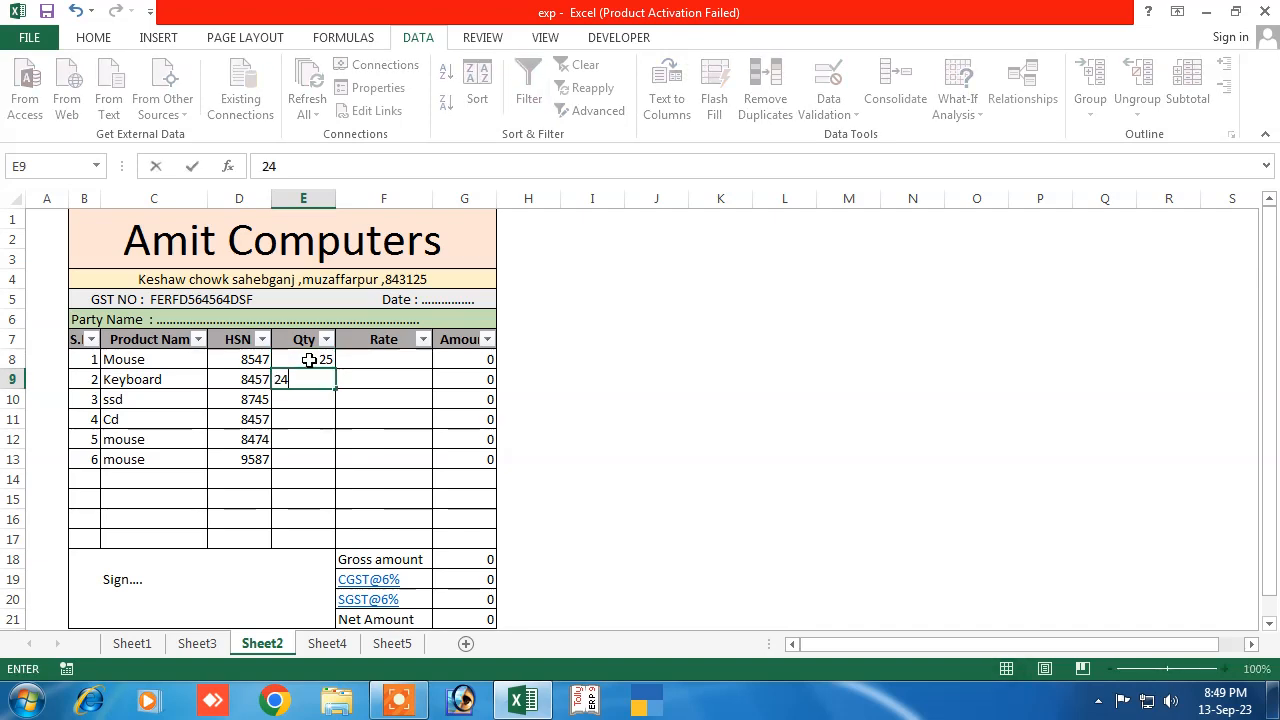
pyautogui.press('Return')
pyautogui.write('56')
pyautogui.press('Tab')
# Enter rates 523, 625 and 52 in F8:F10 and show the print preview
pyautogui.press('Up')
pyautogui.press('Up')
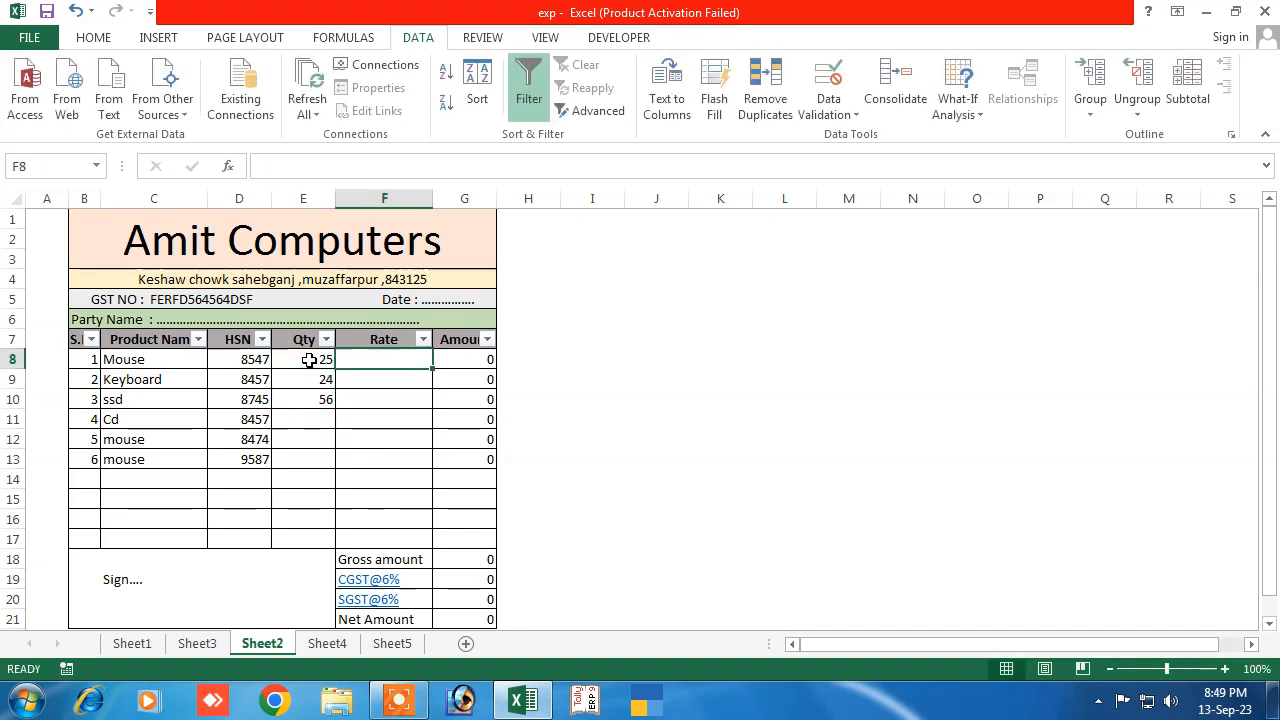
pyautogui.write('523')
pyautogui.press('Return')
pyautogui.write('625')
pyautogui.press('Return')
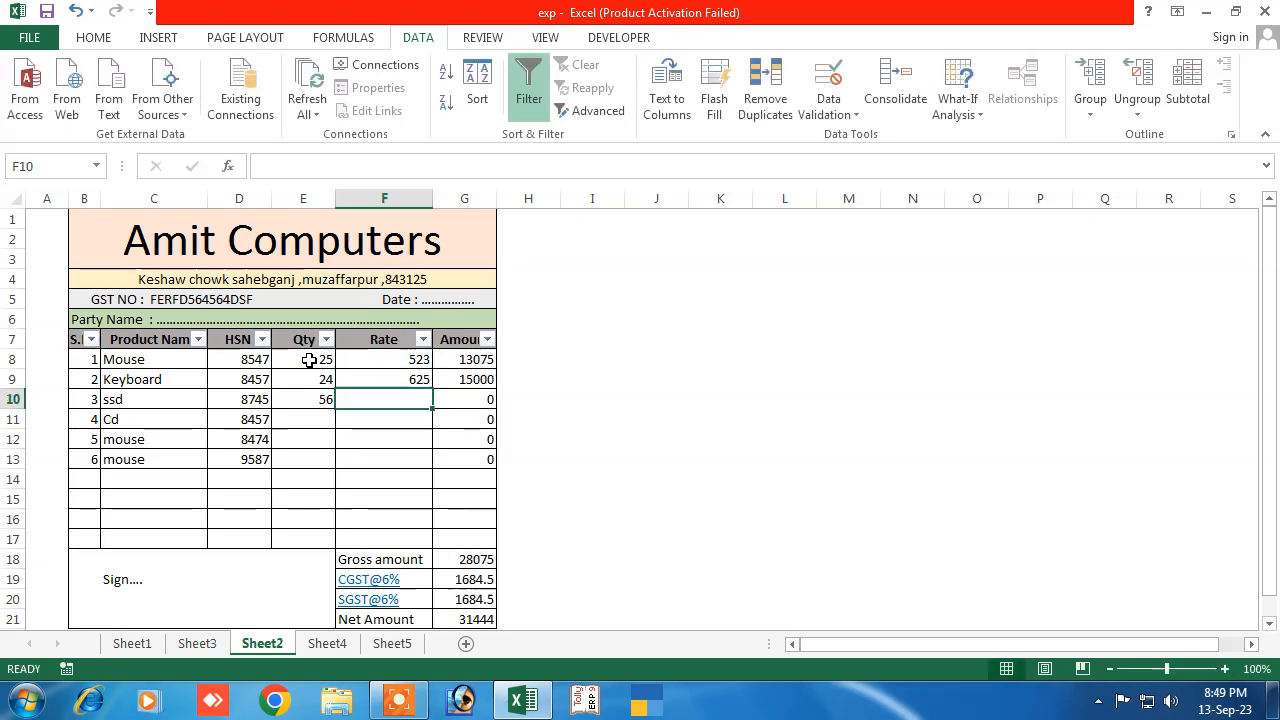
pyautogui.write('52')
pyautogui.press('Return')
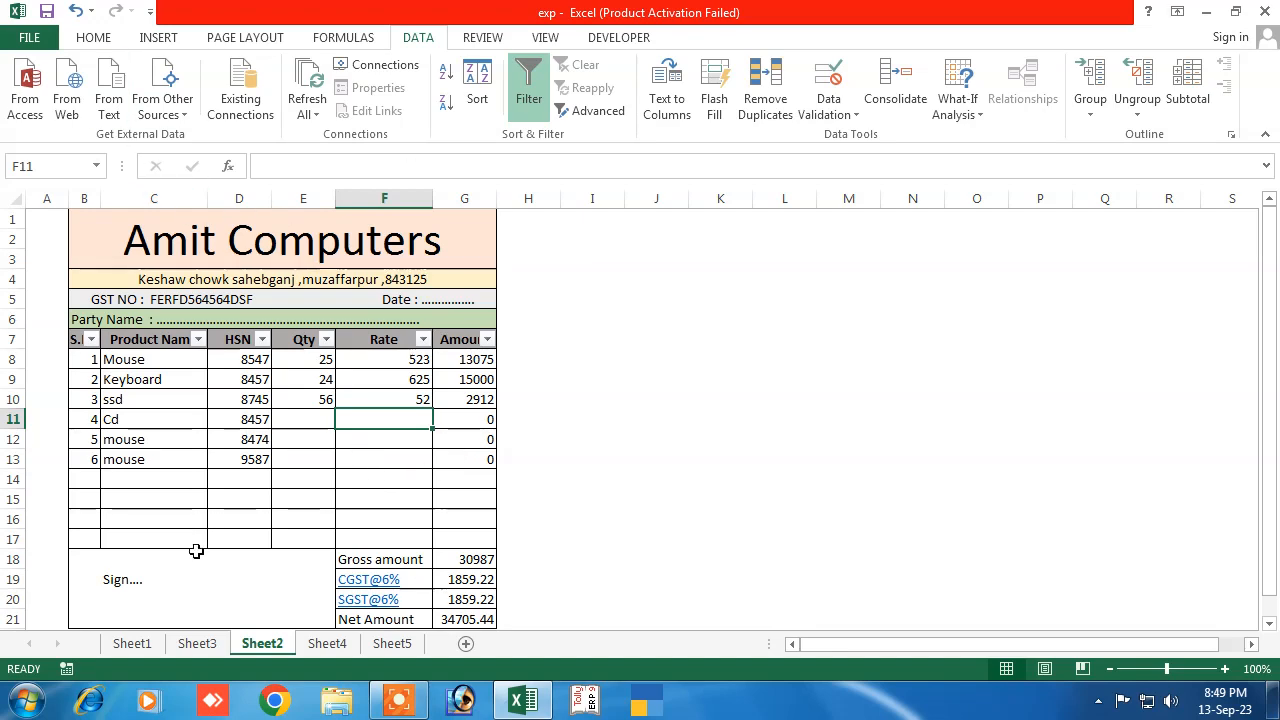
pyautogui.click(29, 37)
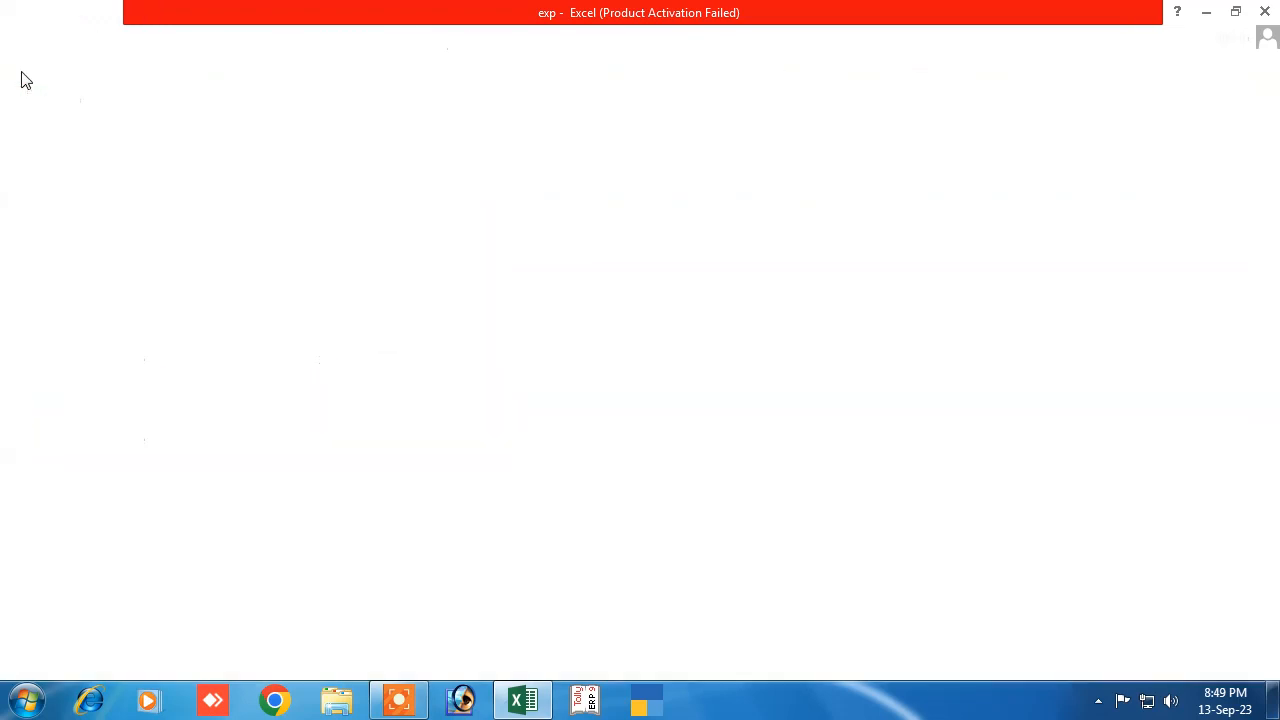
pyautogui.click(24, 275)
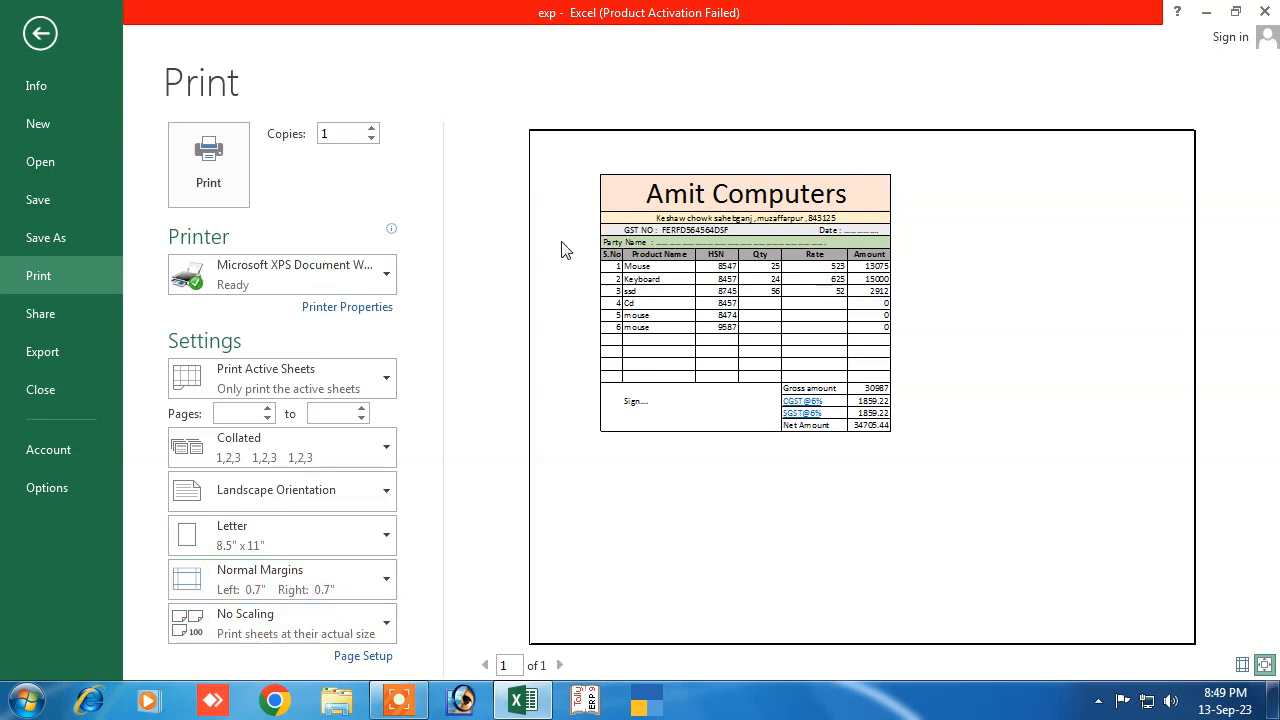
# Close the print preview and return to the invoice worksheet
pyautogui.press('Escape')
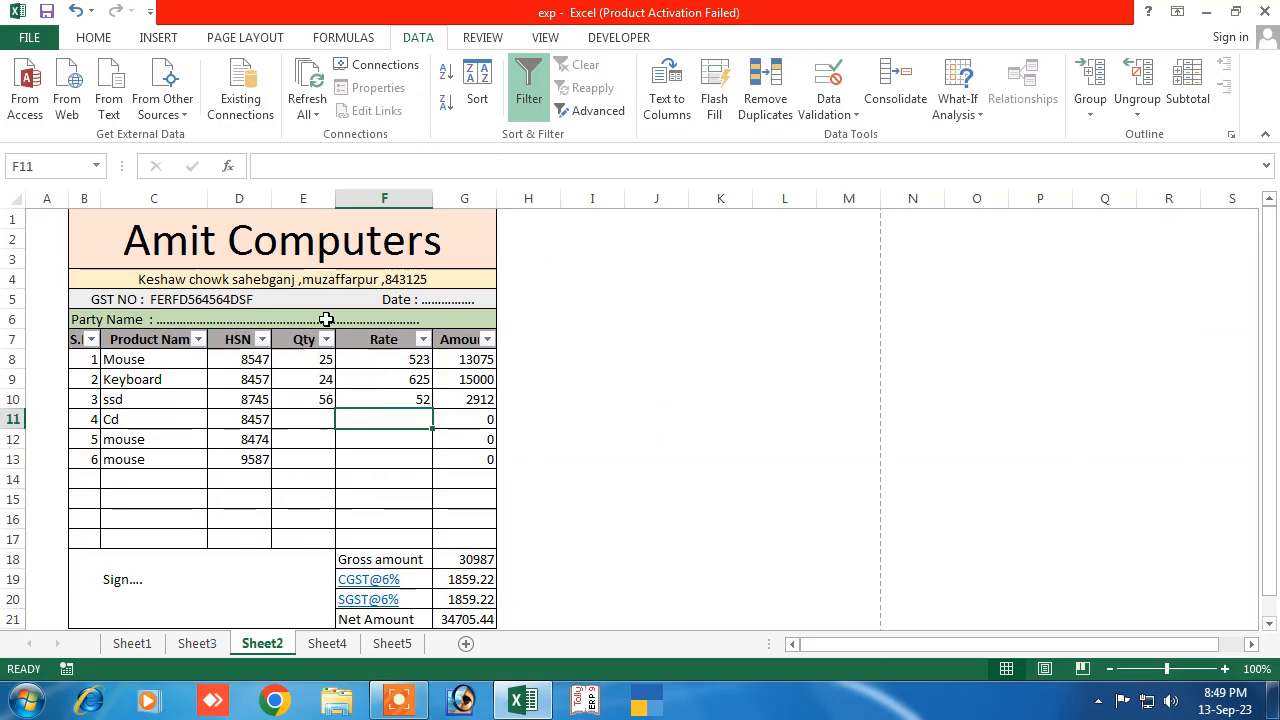
pyautogui.click(169, 320)
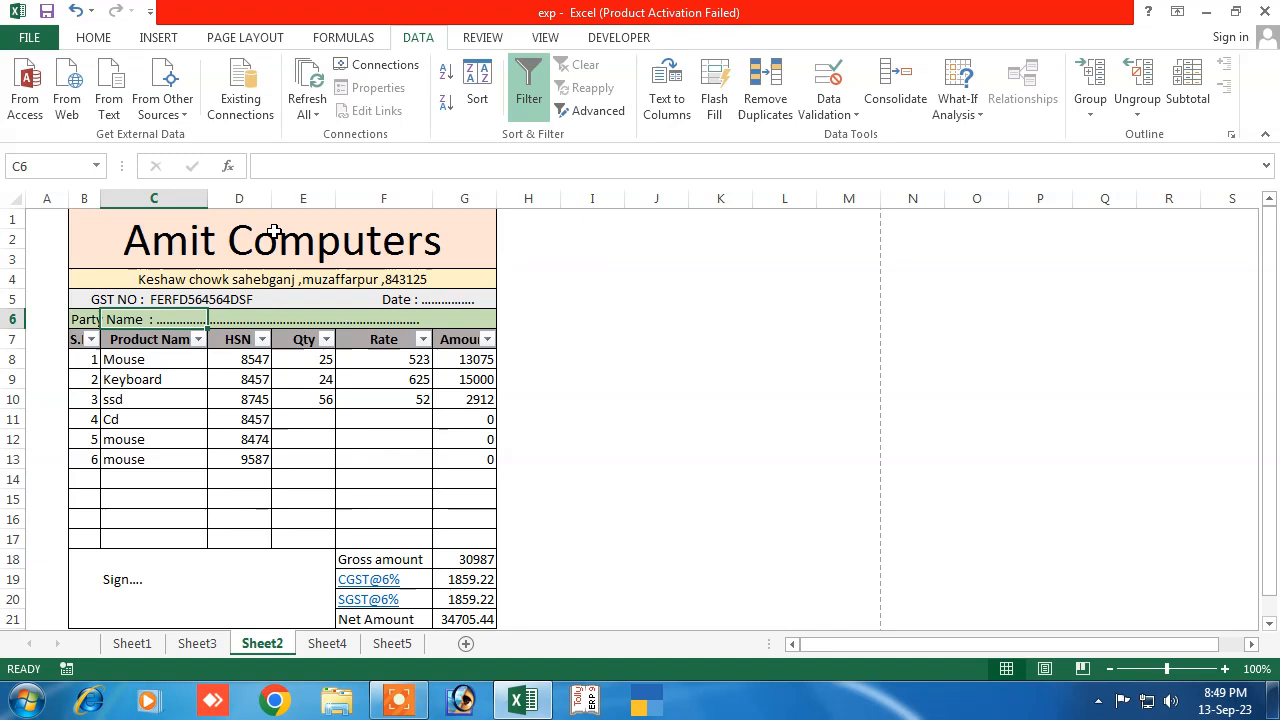
pyautogui.click(229, 323)
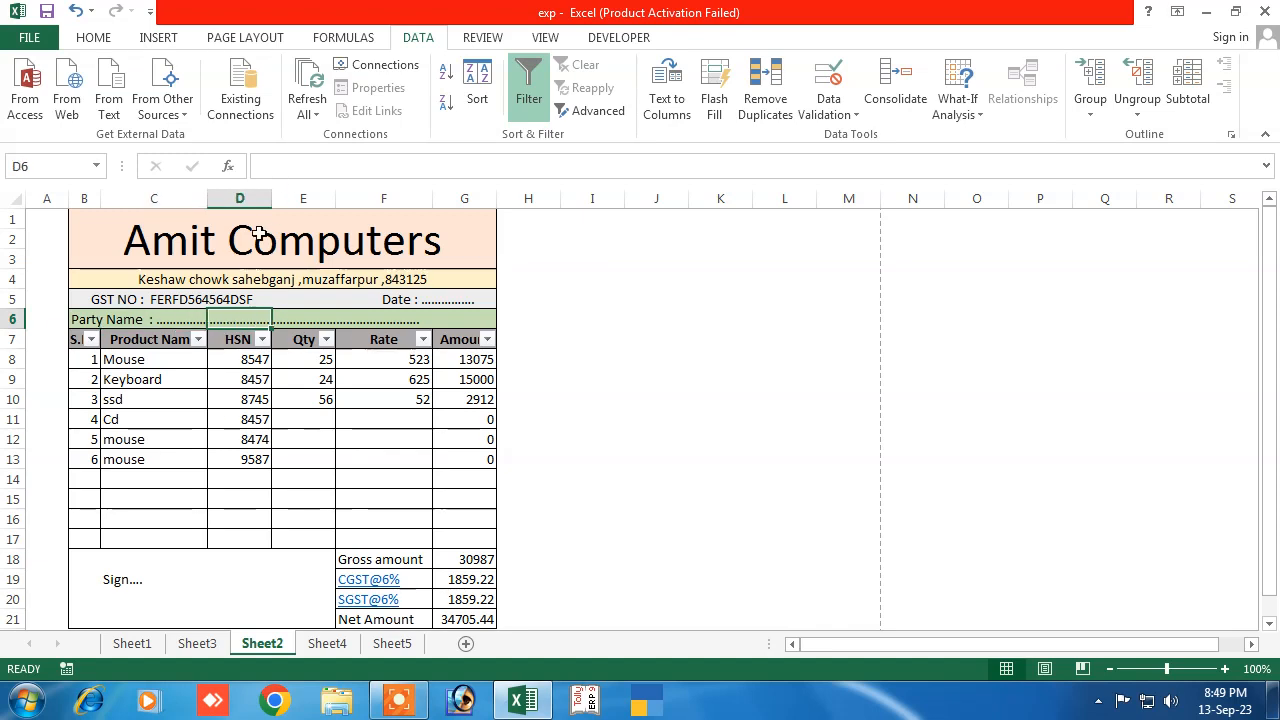
pyautogui.click(136, 316)
pyautogui.press('Down')
pyautogui.press('Down')
pyautogui.press('Down')
pyautogui.press('Down')
pyautogui.press('Down')
pyautogui.press('Down')
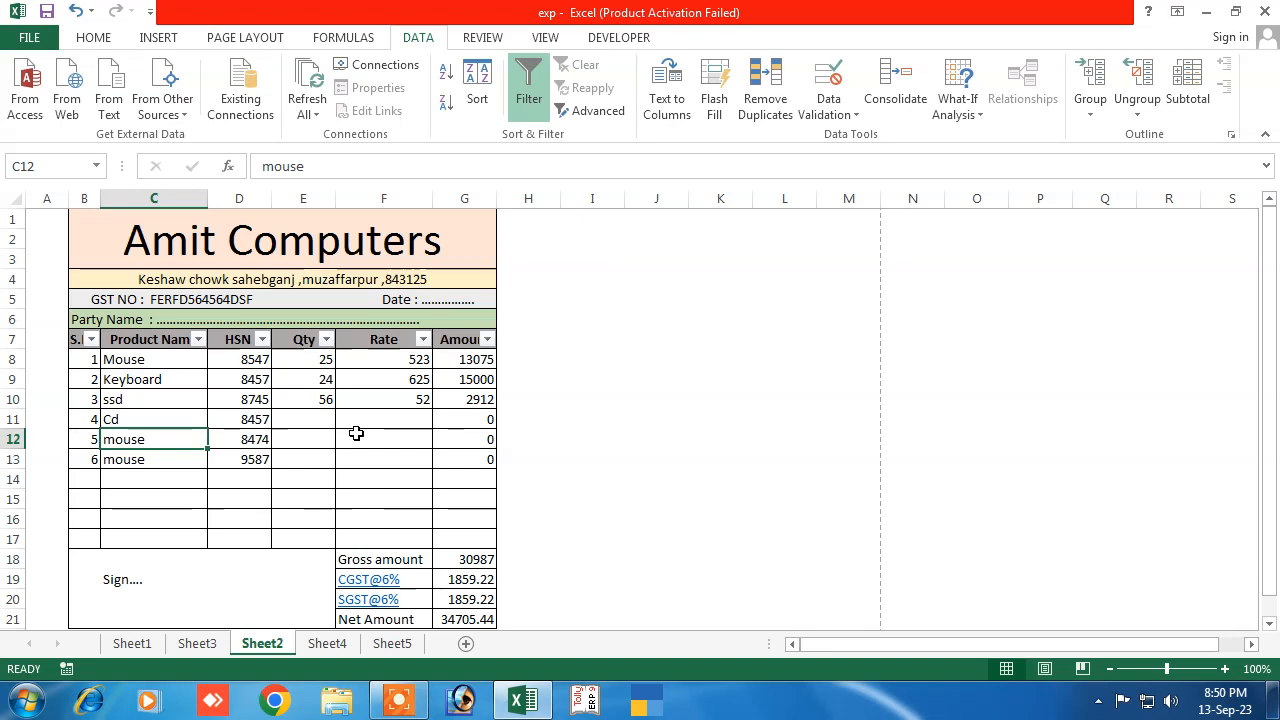
pyautogui.click(440, 300)
pyautogui.click(466, 415)
pyautogui.click(420, 298)
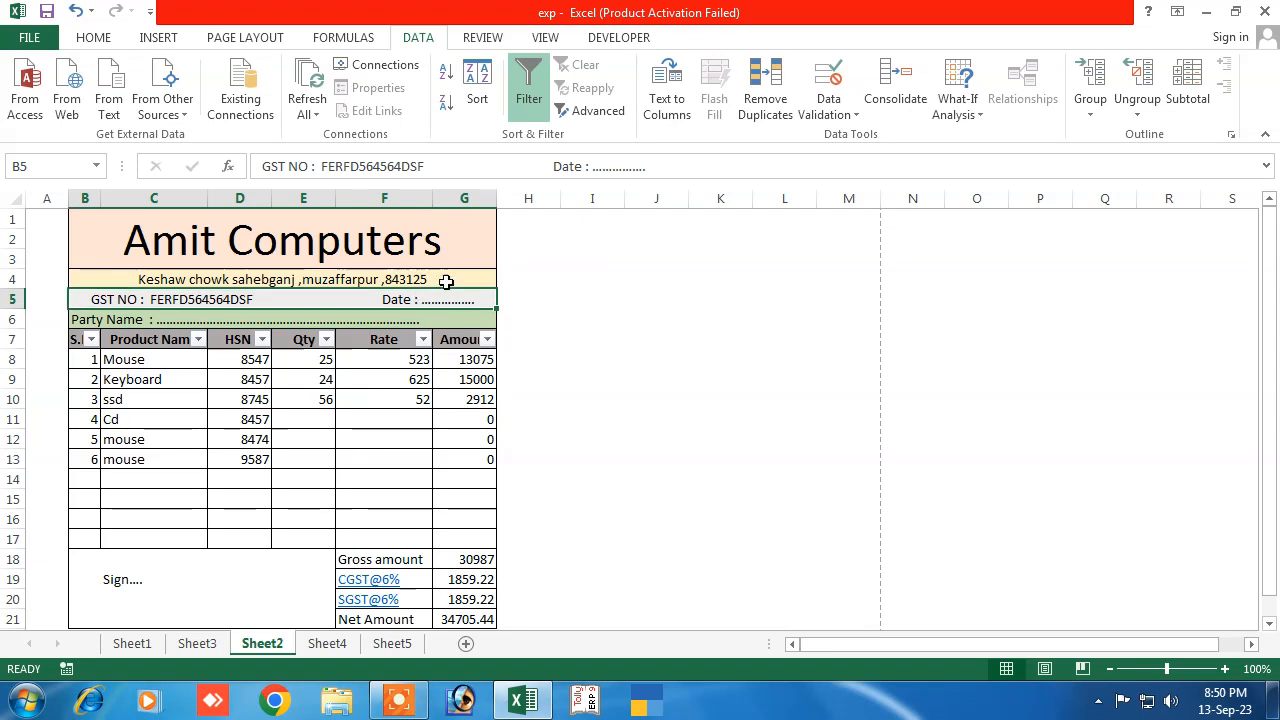
# Replace the dotted Date placeholder in B5 with ': . 25/08/2023'
pyautogui.click(612, 168)
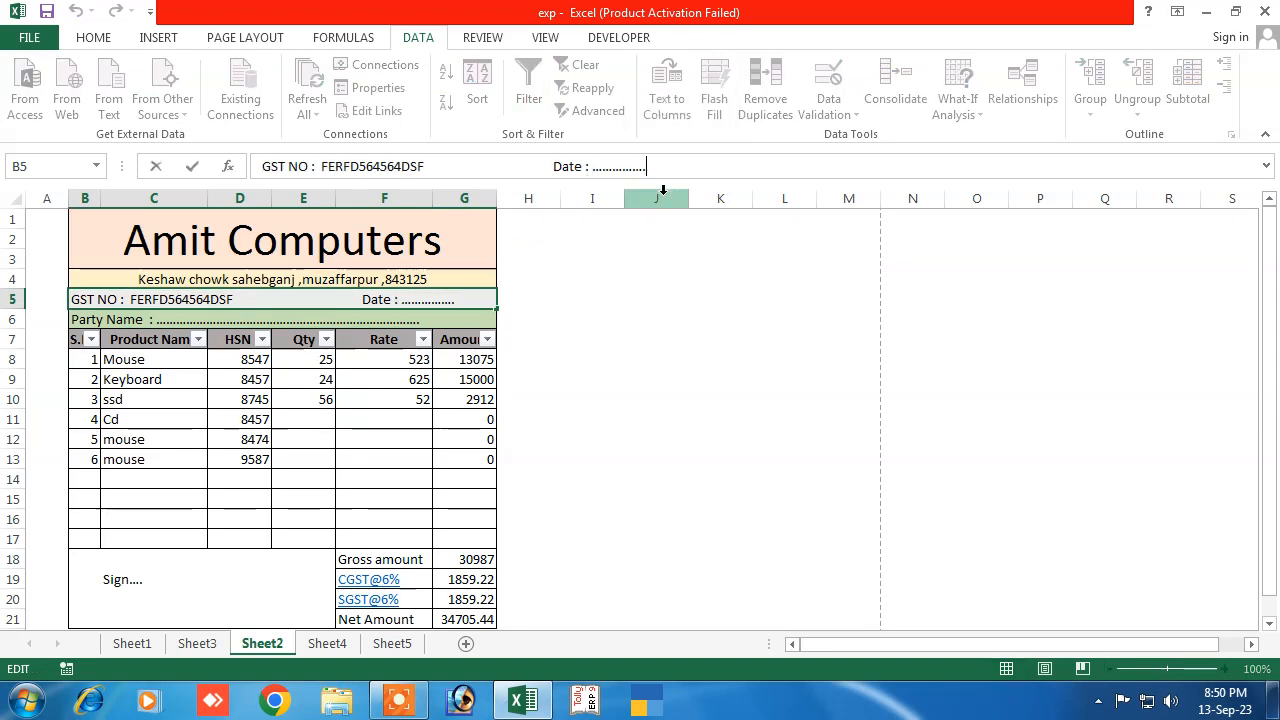
pyautogui.press('BackSpace')
pyautogui.press('BackSpace')
pyautogui.press('BackSpace')
pyautogui.press('BackSpace')
pyautogui.press('BackSpace')
pyautogui.press('BackSpace')
pyautogui.press('BackSpace')
pyautogui.press('BackSpace')
pyautogui.press('BackSpace')
pyautogui.press('BackSpace')
pyautogui.press('BackSpace')
pyautogui.press('BackSpace')
pyautogui.press('BackSpace')
pyautogui.press('BackSpace')
pyautogui.press('BackSpace')
pyautogui.press('BackSpace')
pyautogui.press('BackSpace')
pyautogui.press('BackSpace')
pyautogui.press('BackSpace')
pyautogui.write(': . 25/08/2023')
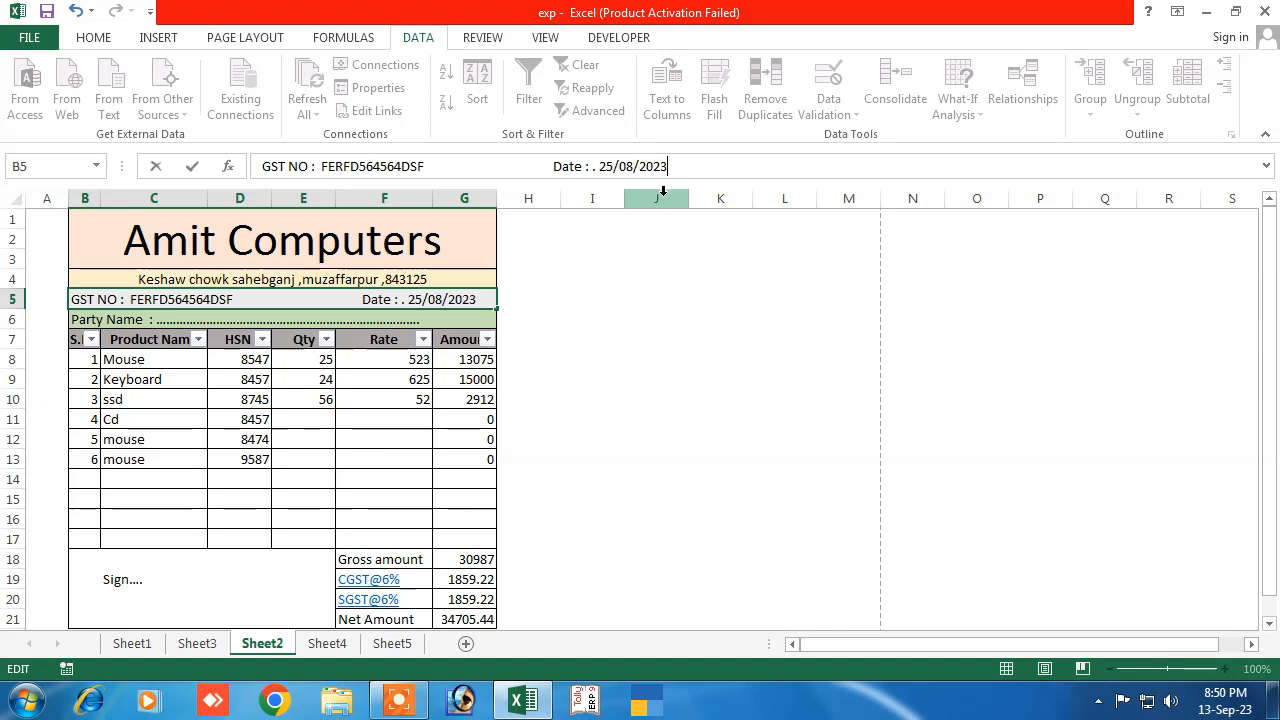
pyautogui.click(468, 421)
pyautogui.click(278, 319)
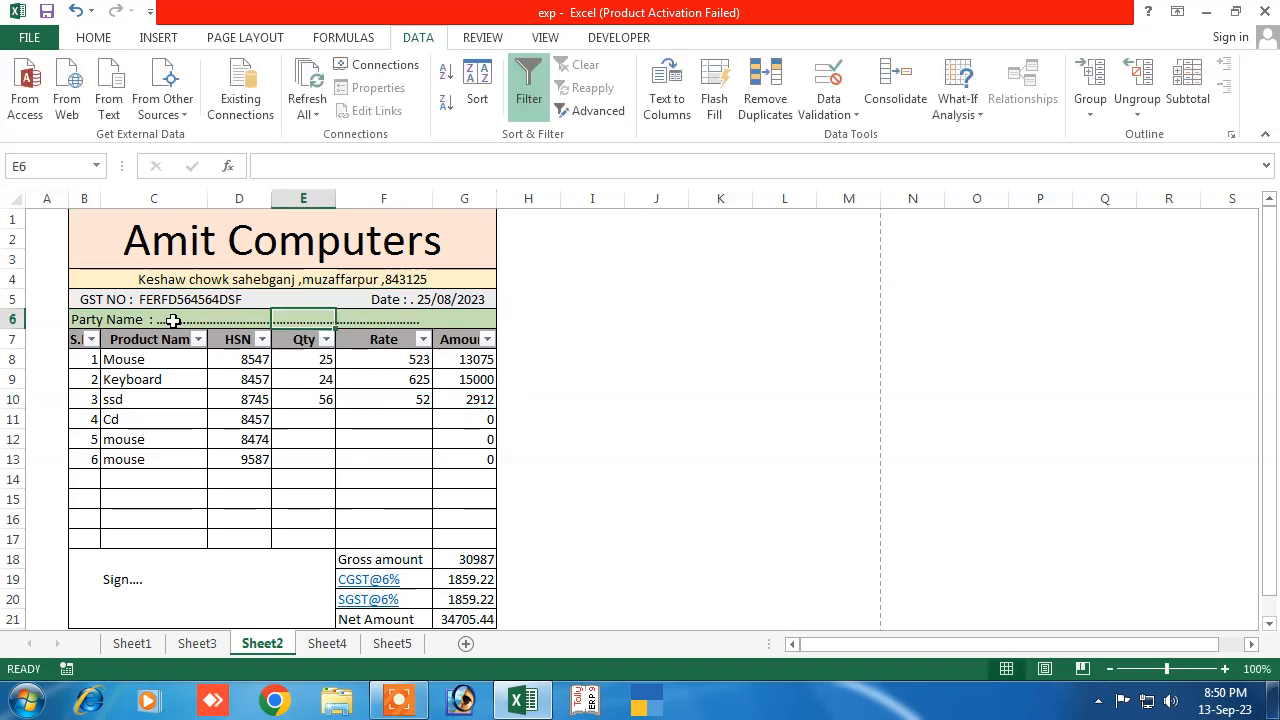
# Replace the dotted placeholder after 'Party Name :' in B6 with the customer's name
pyautogui.click(118, 323)
pyautogui.click(88, 320)
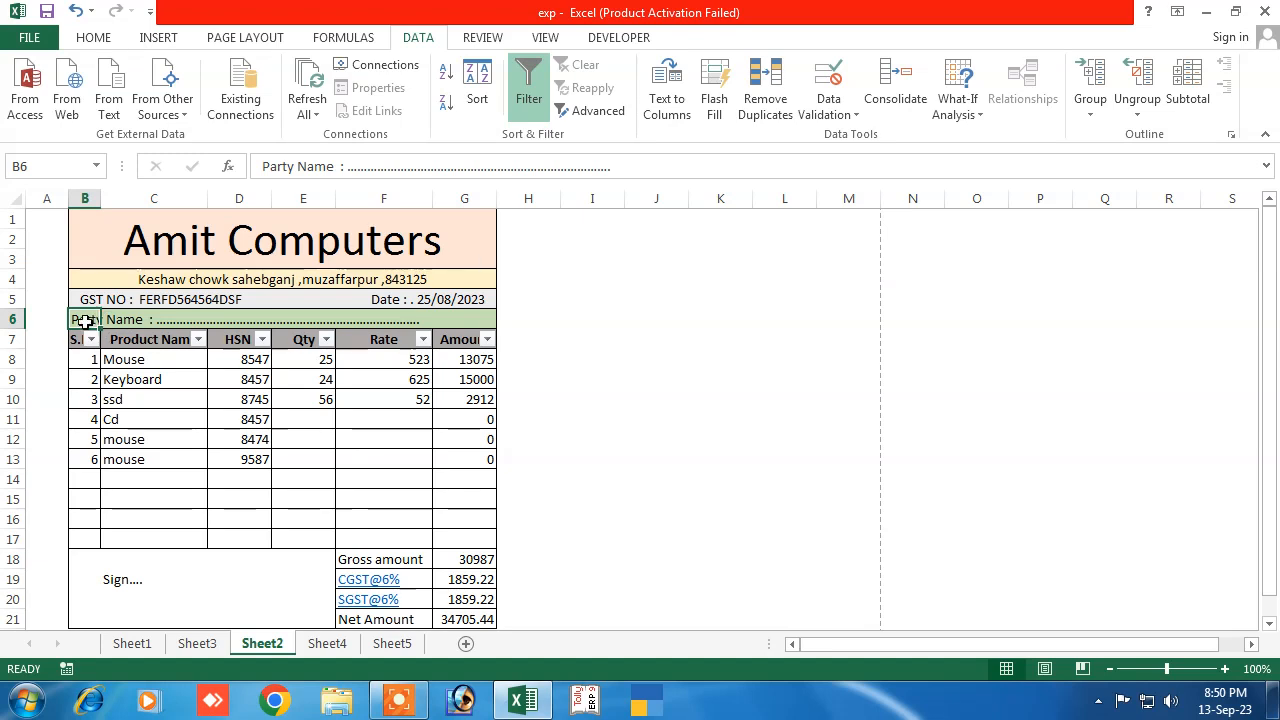
pyautogui.moveTo(612, 167); pyautogui.dragTo(376, 170)
pyautogui.click(354, 172)
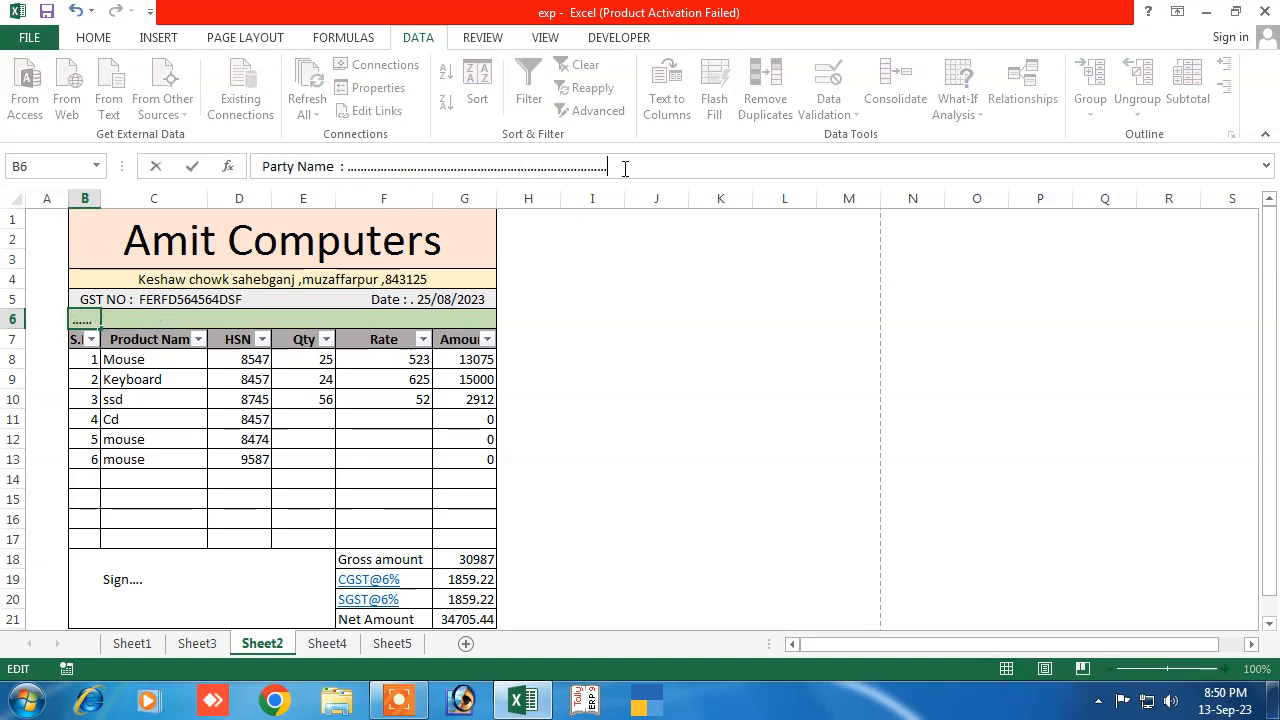
pyautogui.press('BackSpace')
pyautogui.press('BackSpace')
pyautogui.press('BackSpace')
pyautogui.press('BackSpace')
pyautogui.press('BackSpace')
pyautogui.press('BackSpace')
pyautogui.press('BackSpace')
pyautogui.press('BackSpace')
pyautogui.press('BackSpace')
pyautogui.press('BackSpace')
pyautogui.press('BackSpace')
pyautogui.press('BackSpace')
pyautogui.press('BackSpace')
pyautogui.press('BackSpace')
pyautogui.press('BackSpace')
pyautogui.press('BackSpace')
pyautogui.press('BackSpace')
pyautogui.press('BackSpace')
pyautogui.press('BackSpace')
pyautogui.press('BackSpace')
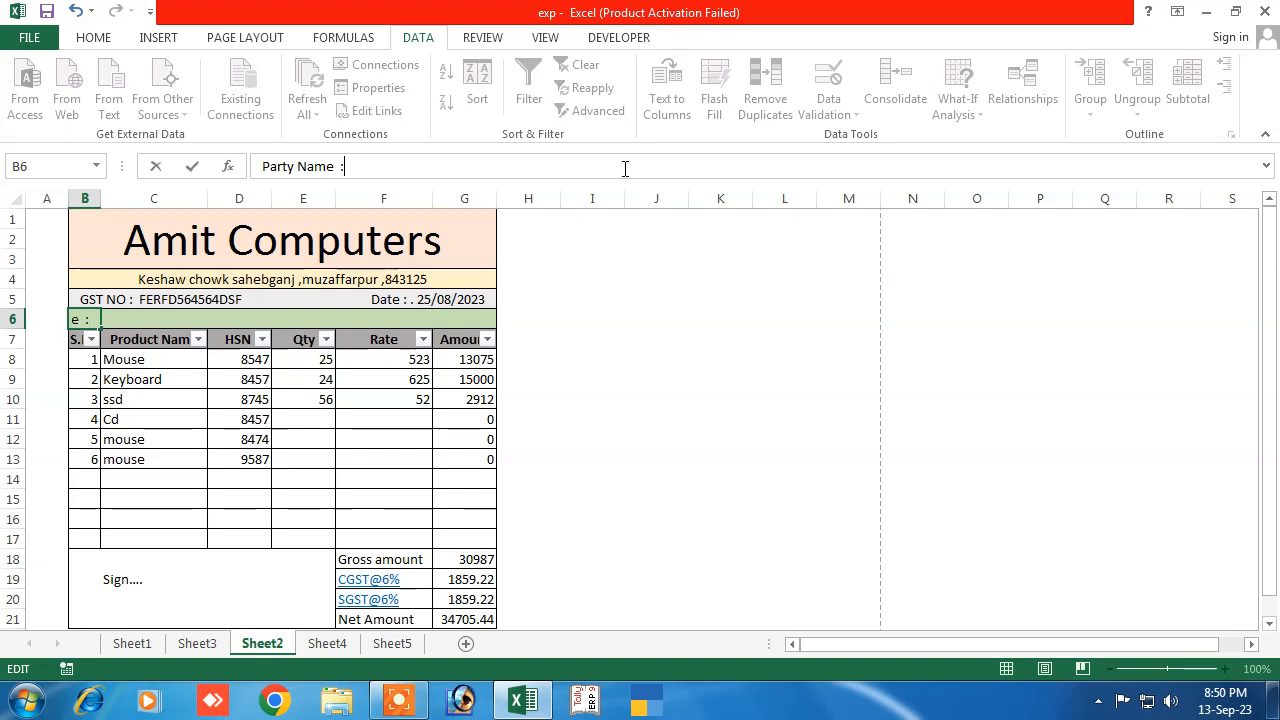
pyautogui.write('Ra')
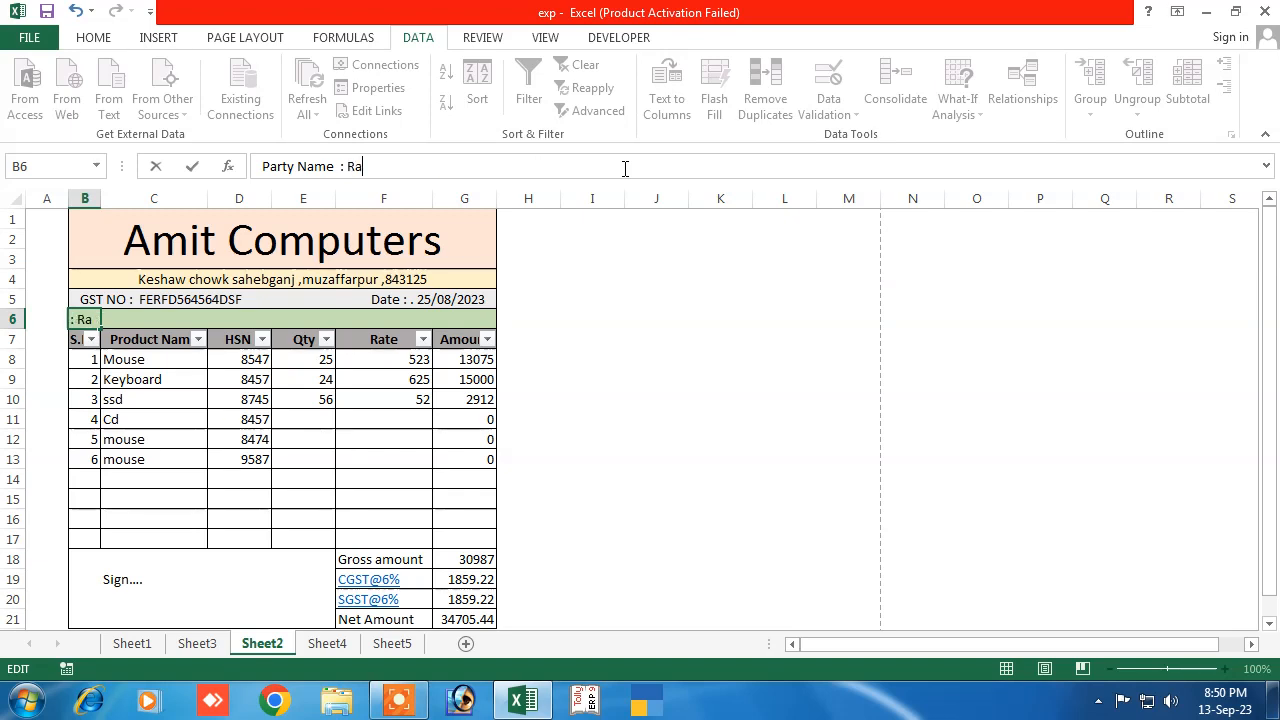
pyautogui.write('hul jee')
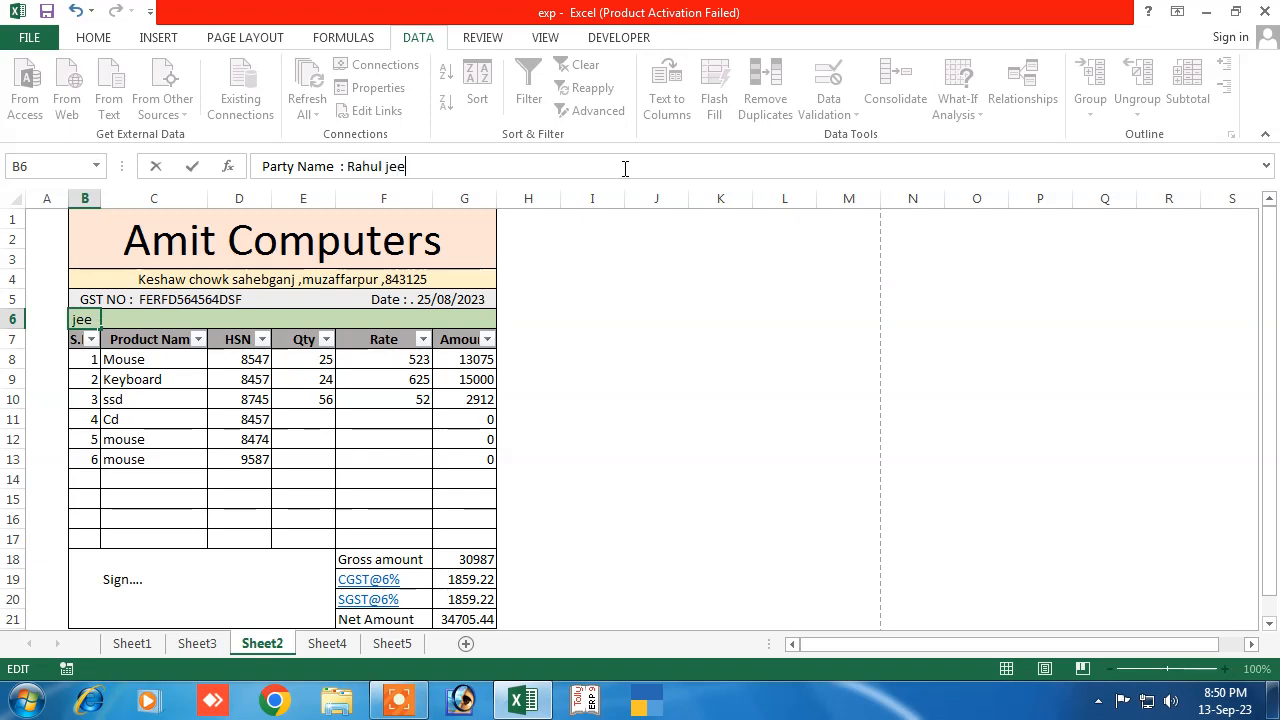
pyautogui.click(383, 400)
pyautogui.click(305, 439)
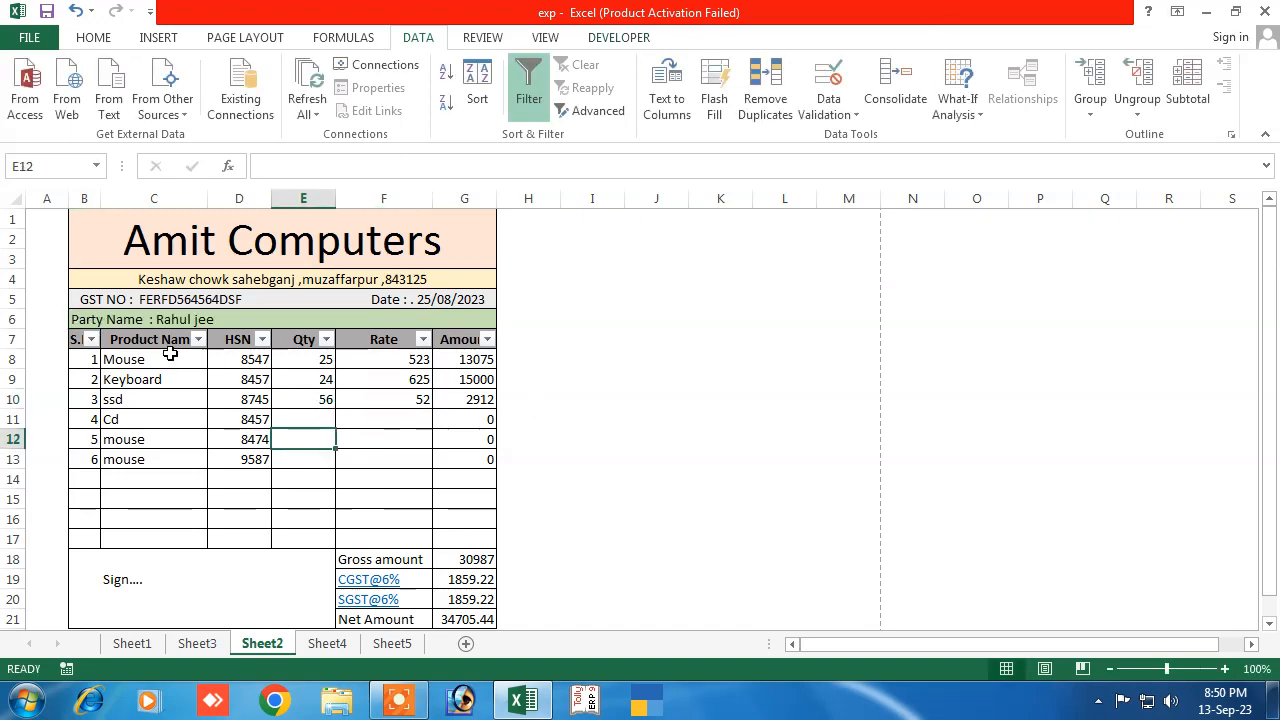